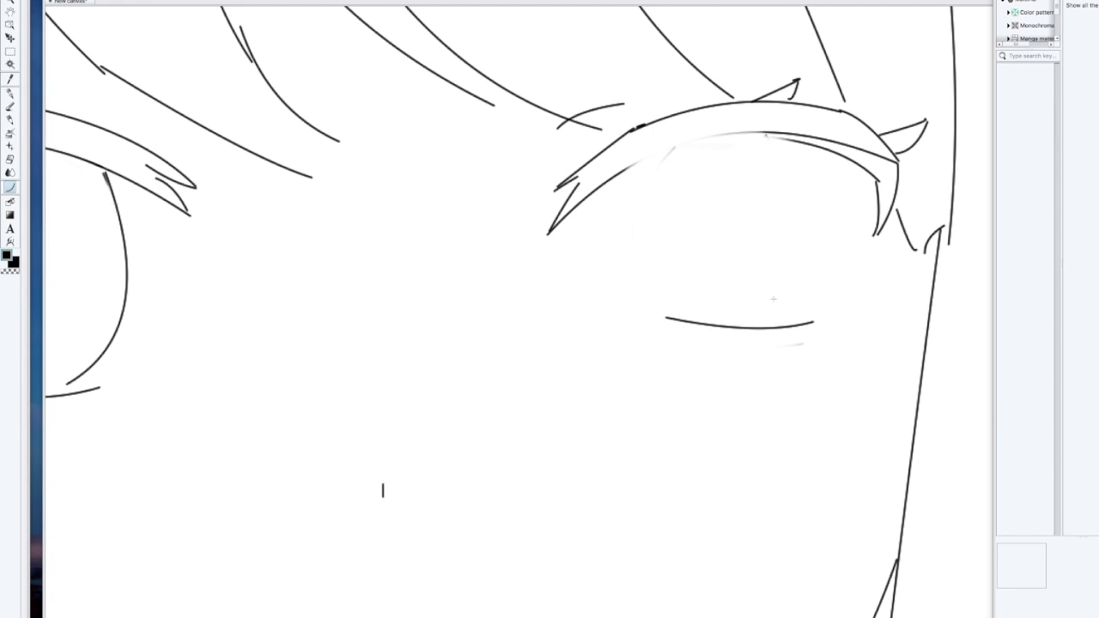
Draw the curved side lines of the right-hand eye's iris and touch up the edge of its upper eyelid.
{"action": "left_click_drag", "start_coordinate": [816, 142], "coordinate": [812, 323]}
{"action": "left_click", "coordinate": [841, 237]}
{"action": "mouse_move", "coordinate": [632, 166]}
{"action": "left_mouse_down"}
{"action": "mouse_move", "coordinate": [691, 128]}
{"action": "mouse_move", "coordinate": [616, 173]}
{"action": "left_mouse_up"}
{"action": "left_click", "coordinate": [695, 128]}
{"action": "left_click", "coordinate": [627, 168]}
{"action": "left_click", "coordinate": [11, 160]}
{"action": "left_click_drag", "start_coordinate": [806, 287], "coordinate": [806, 194]}
{"action": "key", "text": "p"}
{"action": "mouse_move", "coordinate": [815, 140]}
{"action": "left_mouse_down"}
{"action": "mouse_move", "coordinate": [784, 326]}
{"action": "mouse_move", "coordinate": [813, 323]}
{"action": "left_mouse_up"}
{"action": "key", "text": "super+z"}
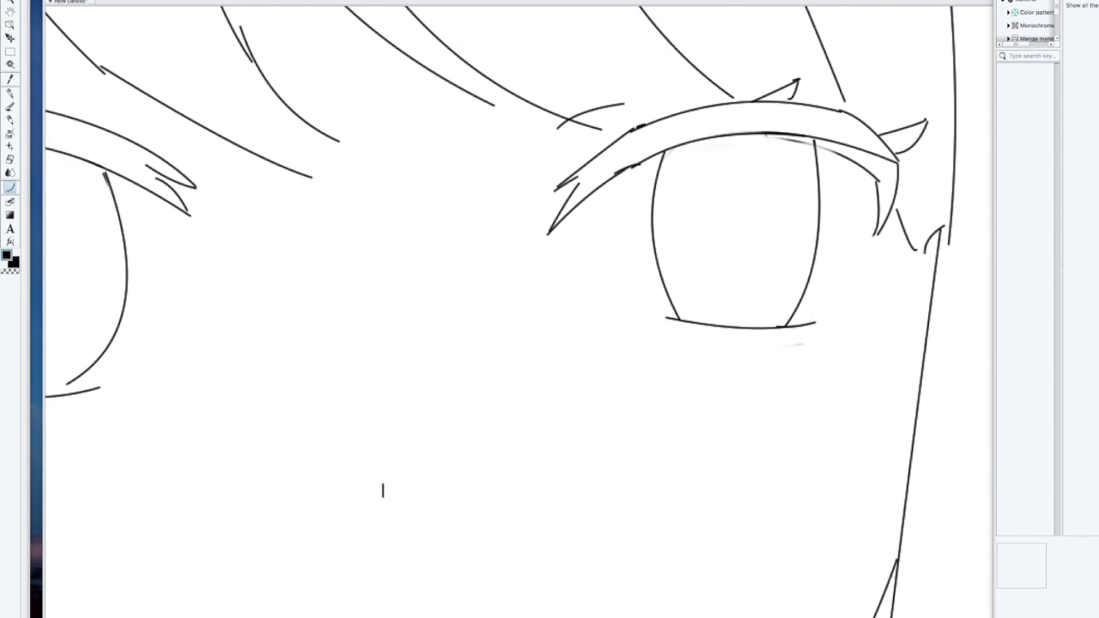
Erase the right-hand eye's iris and redraw it as a rounder outline with a curved lower lid line.
{"action": "scroll", "coordinate": [532, 313], "scroll_direction": "down", "scroll_amount": 3}
{"action": "scroll", "coordinate": [671, 295], "scroll_direction": "up", "scroll_amount": 4}
{"action": "left_click", "coordinate": [10, 160]}
{"action": "mouse_move", "coordinate": [572, 215]}
{"action": "left_mouse_down"}
{"action": "mouse_move", "coordinate": [572, 235]}
{"action": "mouse_move", "coordinate": [747, 186]}
{"action": "left_mouse_up"}
{"action": "key", "text": "p"}
{"action": "left_click_drag", "start_coordinate": [580, 147], "coordinate": [568, 292]}
{"action": "left_click_drag", "start_coordinate": [718, 134], "coordinate": [694, 300]}
{"action": "left_click_drag", "start_coordinate": [756, 249], "coordinate": [758, 261]}
{"action": "key", "text": "super+z"}
{"action": "key", "text": "super+z"}
{"action": "key", "text": "super+z"}
{"action": "left_click_drag", "start_coordinate": [585, 147], "coordinate": [581, 287]}
{"action": "left_click_drag", "start_coordinate": [723, 132], "coordinate": [713, 286]}
{"action": "mouse_move", "coordinate": [550, 294]}
{"action": "left_mouse_down"}
{"action": "mouse_move", "coordinate": [629, 307]}
{"action": "mouse_move", "coordinate": [783, 306]}
{"action": "mouse_move", "coordinate": [612, 314]}
{"action": "mouse_move", "coordinate": [710, 306]}
{"action": "left_mouse_up"}
{"action": "key", "text": "super+z"}
{"action": "left_click", "coordinate": [690, 303]}
{"action": "left_click", "coordinate": [651, 321]}
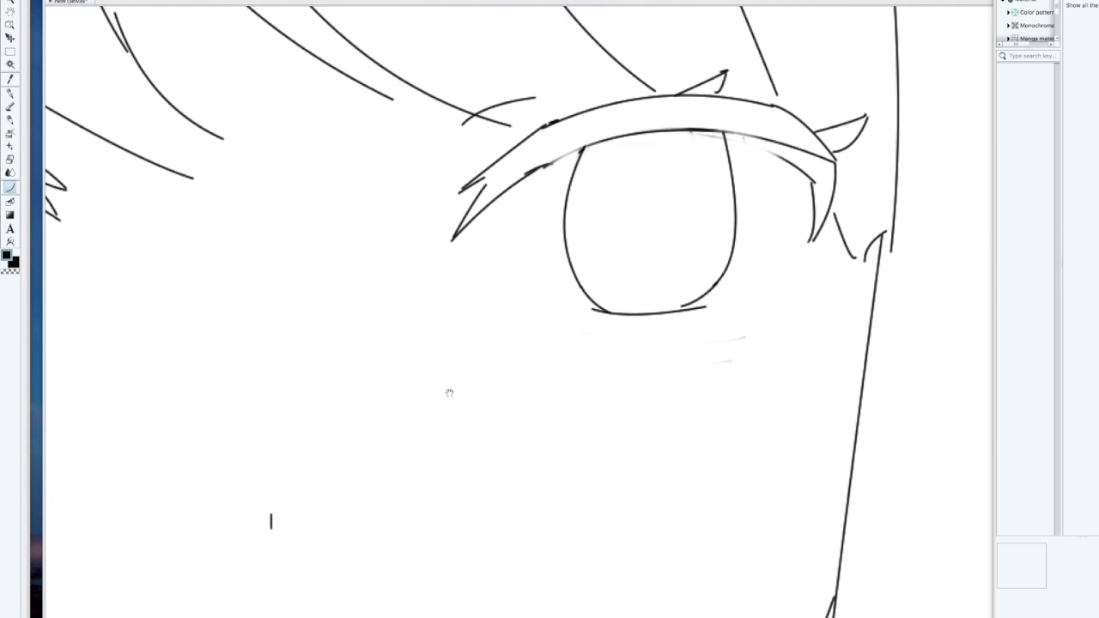
Erase the iris outline and lower lid line of the right-hand eye.
{"action": "left_click_drag", "start_coordinate": [449, 392], "coordinate": [471, 402]}
{"action": "key", "text": "e"}
{"action": "mouse_move", "coordinate": [696, 288]}
{"action": "left_mouse_down"}
{"action": "mouse_move", "coordinate": [761, 217]}
{"action": "mouse_move", "coordinate": [730, 187]}
{"action": "left_mouse_up"}
{"action": "mouse_move", "coordinate": [144, 406]}
{"action": "left_mouse_down"}
{"action": "mouse_move", "coordinate": [618, 363]}
{"action": "mouse_move", "coordinate": [627, 375]}
{"action": "left_mouse_up"}
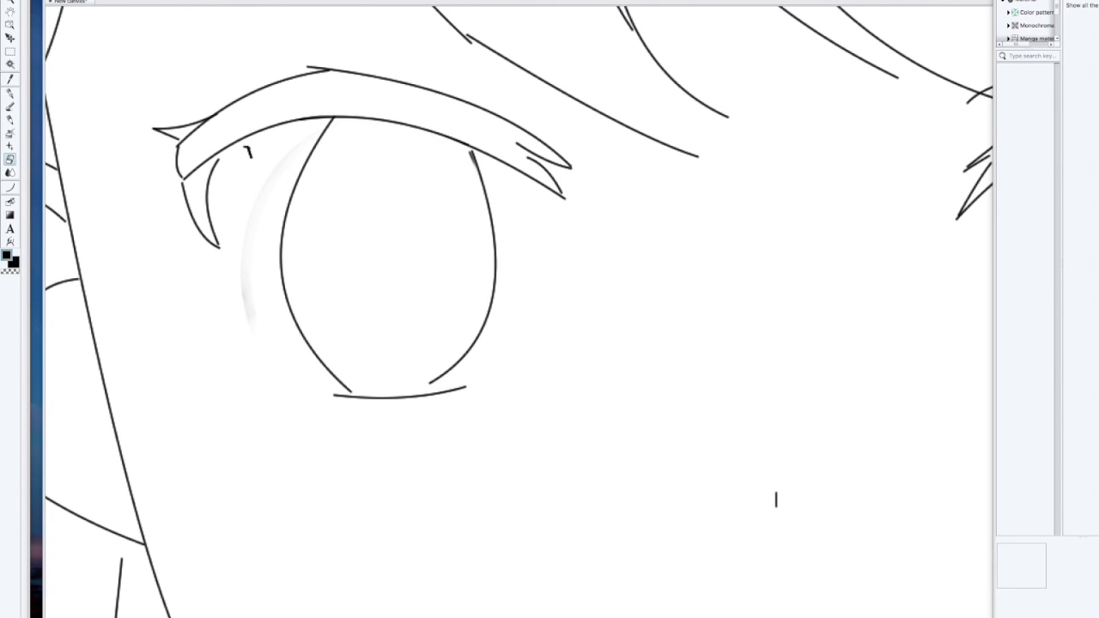
Trace the left-hand eye's iris sides and lower lid line with curves.
{"action": "left_click_drag", "start_coordinate": [333, 118], "coordinate": [351, 392]}
{"action": "left_click_drag", "start_coordinate": [470, 148], "coordinate": [430, 384]}
{"action": "left_click_drag", "start_coordinate": [334, 395], "coordinate": [466, 387]}
{"action": "left_click", "coordinate": [401, 405]}
Try to select the left-hand eye's traced iris with a rectangle and transform it over to the other eye.
{"action": "key", "text": "m"}
{"action": "left_click_drag", "start_coordinate": [277, 84], "coordinate": [510, 448]}
{"action": "key", "text": "super+t"}
{"action": "left_click_drag", "start_coordinate": [346, 287], "coordinate": [726, 319]}
{"action": "key", "text": "super+d"}
{"action": "left_click", "coordinate": [599, 221]}
{"action": "key", "text": "super+d"}
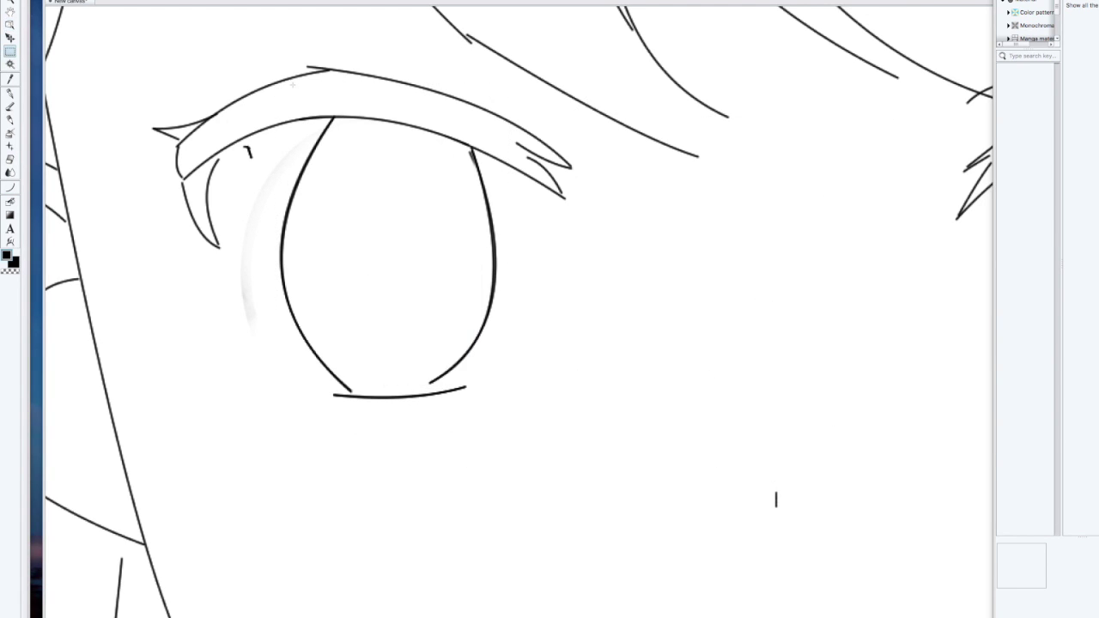
Try to copy the rectangular region around the left-hand eye and move it towards the other eye.
{"action": "left_click_drag", "start_coordinate": [231, 64], "coordinate": [574, 446]}
{"action": "left_click", "coordinate": [421, 462]}
{"action": "left_click", "coordinate": [600, 221]}
{"action": "left_click", "coordinate": [10, 25]}
{"action": "right_click", "coordinate": [372, 241]}
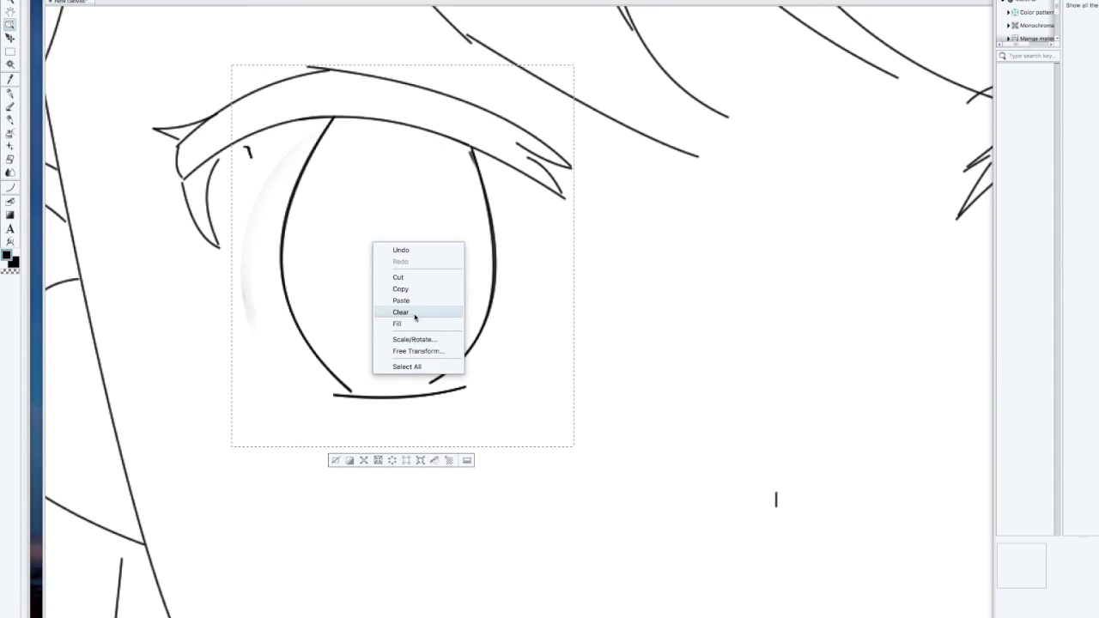
{"action": "left_click", "coordinate": [419, 291]}
{"action": "left_click", "coordinate": [421, 461]}
{"action": "left_click_drag", "start_coordinate": [444, 371], "coordinate": [881, 443]}
{"action": "key", "text": "super+d"}
Clear the selection and try to paste the copied eye region on the canvas.
{"action": "left_click", "coordinate": [692, 221]}
{"action": "scroll", "coordinate": [191, 164], "scroll_direction": "right", "scroll_amount": 10}
{"action": "left_click", "coordinate": [10, 52]}
{"action": "key", "text": "super+d"}
{"action": "left_click", "coordinate": [10, 25]}
{"action": "right_click", "coordinate": [650, 228]}
{"action": "left_click", "coordinate": [681, 289]}
{"action": "scroll", "coordinate": [310, 267], "scroll_direction": "left", "scroll_amount": 6}
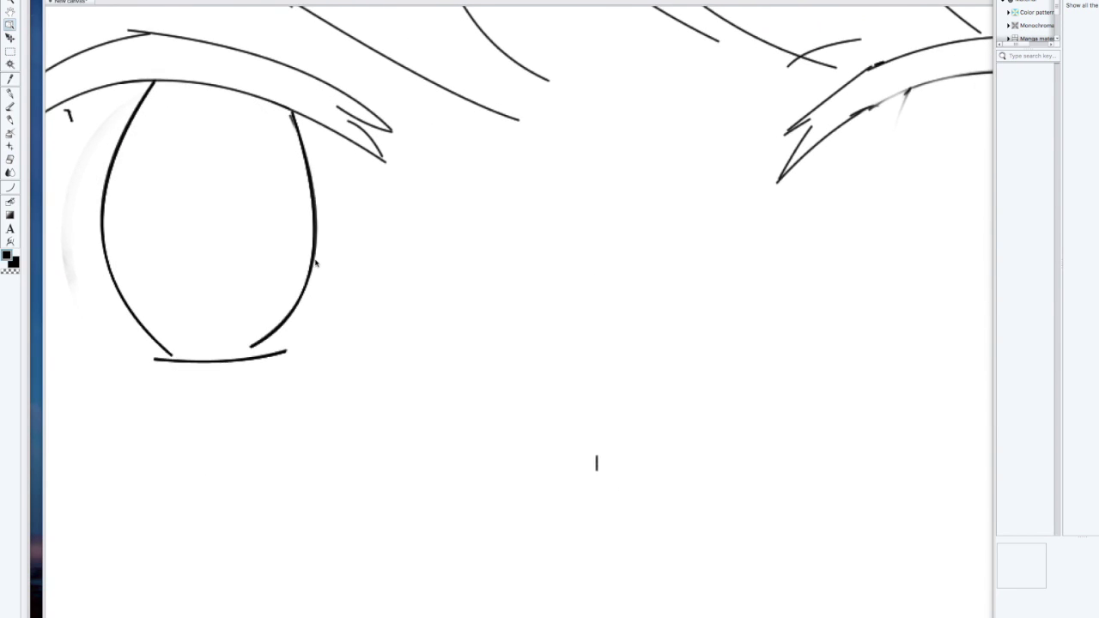
Retrace both iris sides and the lower lid line of the left-hand eye with the Curve tool.
{"action": "key", "text": "u"}
{"action": "left_click_drag", "start_coordinate": [155, 84], "coordinate": [175, 355]}
{"action": "left_click", "coordinate": [67, 242]}
{"action": "left_click_drag", "start_coordinate": [317, 115], "coordinate": [274, 347]}
{"action": "left_click", "coordinate": [373, 294]}
{"action": "left_click_drag", "start_coordinate": [179, 359], "coordinate": [310, 352]}
{"action": "left_click", "coordinate": [264, 367]}
Select the traced iris with a rectangle and move it beneath the right-hand eye's upper lashes.
{"action": "key", "text": "m"}
{"action": "left_click_drag", "start_coordinate": [88, 18], "coordinate": [397, 409]}
{"action": "key", "text": "super+Tab"}
{"action": "key", "text": "super+Tab"}
{"action": "key", "text": "super+t"}
{"action": "mouse_move", "coordinate": [260, 267]}
{"action": "left_mouse_down"}
{"action": "mouse_move", "coordinate": [847, 358]}
{"action": "mouse_move", "coordinate": [971, 257]}
{"action": "mouse_move", "coordinate": [519, 158]}
{"action": "mouse_move", "coordinate": [671, 359]}
{"action": "left_mouse_up"}
{"action": "scroll", "coordinate": [970, 257], "scroll_direction": "down", "scroll_amount": 2}
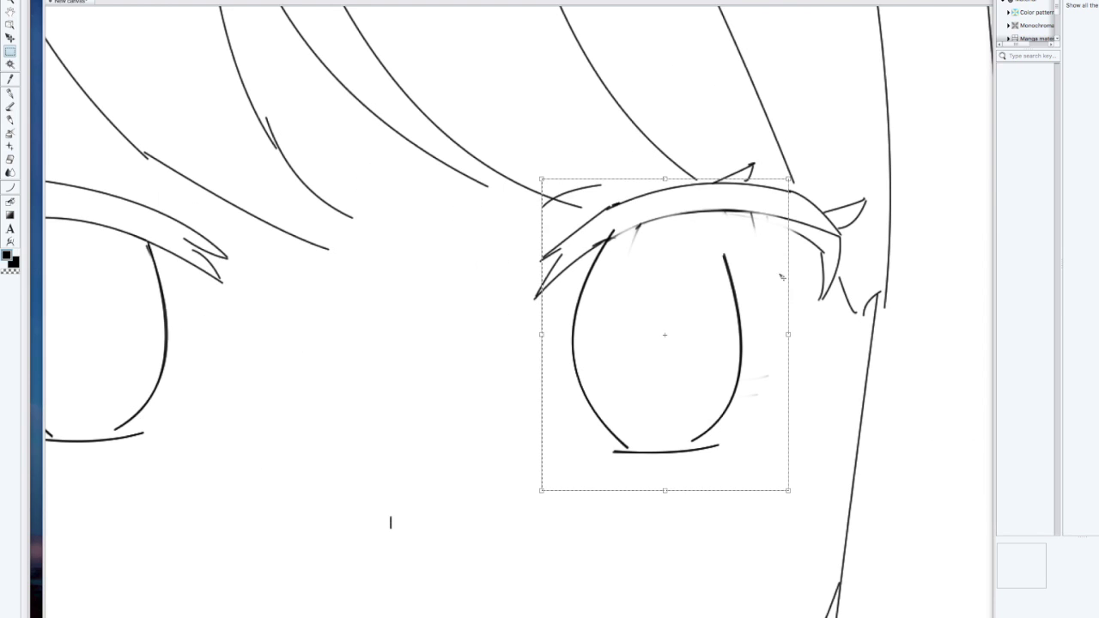
{"action": "key", "text": "Return"}
Erase the leftover strokes around the right-hand eye with the Soft eraser.
{"action": "key", "text": "Tab"}
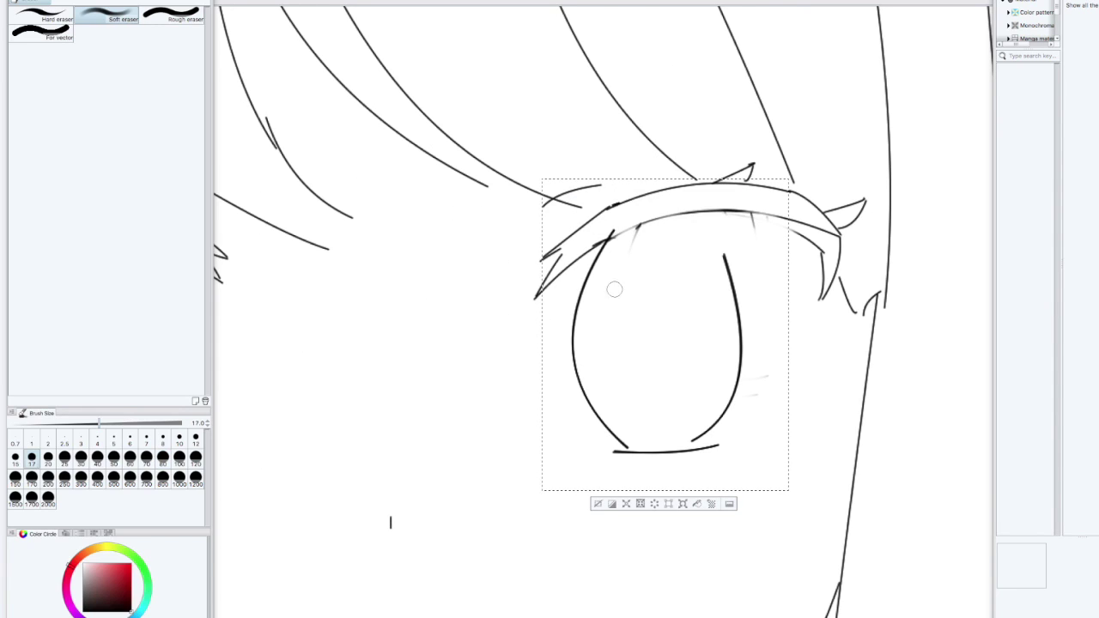
{"action": "left_click_drag", "start_coordinate": [755, 229], "coordinate": [746, 220]}
{"action": "scroll", "coordinate": [641, 429], "scroll_direction": "up", "scroll_amount": 4}
{"action": "left_click_drag", "start_coordinate": [773, 258], "coordinate": [591, 348]}
Extend the right-hand eye's iris outline up to the eyelid with the Curve tool.
{"action": "left_click", "coordinate": [11, 187]}
{"action": "left_click_drag", "start_coordinate": [591, 127], "coordinate": [609, 206]}
{"action": "left_click", "coordinate": [605, 165]}
{"action": "left_click", "coordinate": [605, 163]}
{"action": "left_click_drag", "start_coordinate": [583, 128], "coordinate": [609, 207]}
{"action": "left_click", "coordinate": [605, 163]}
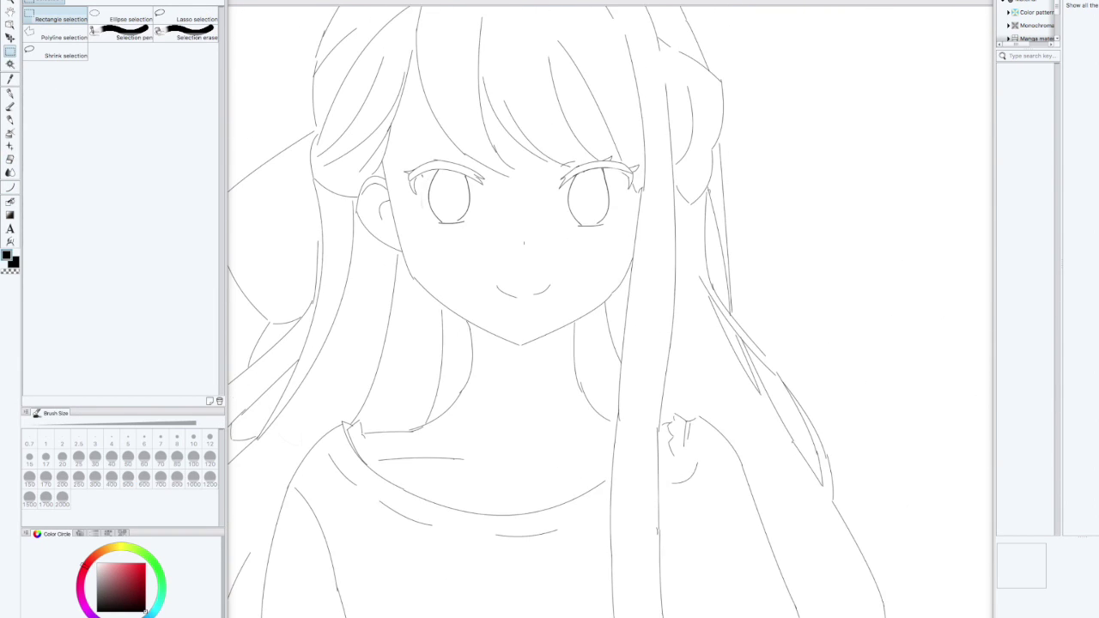
Draw the eyebrows across the bangs and tear streams running down both cheeks with the Curve tool at size 3.
{"action": "left_click_drag", "start_coordinate": [406, 109], "coordinate": [431, 170]}
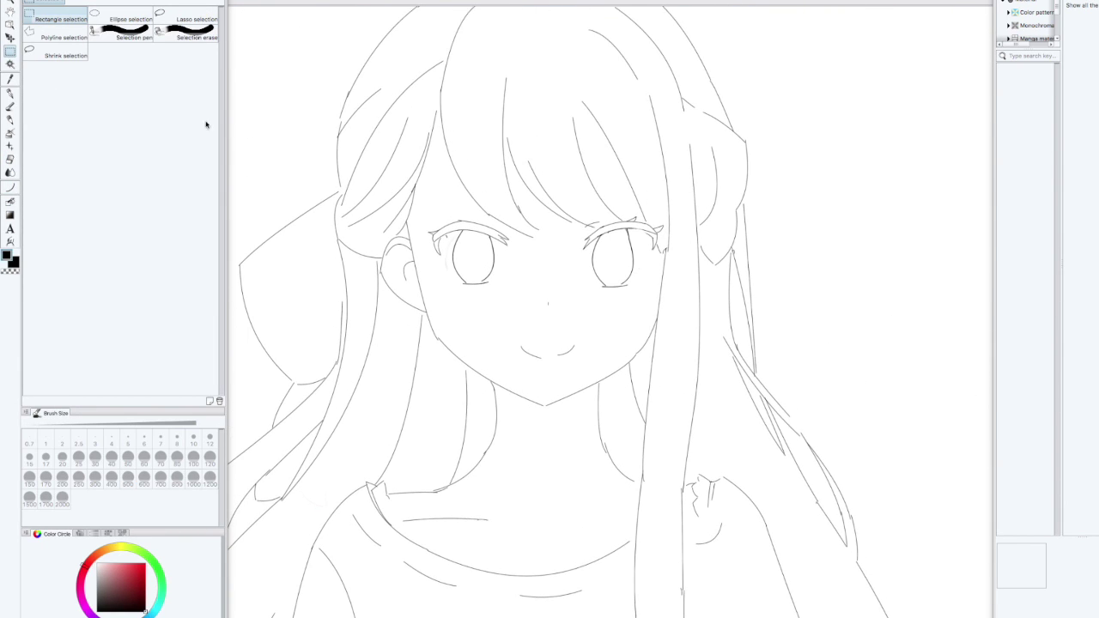
{"action": "key", "text": "u"}
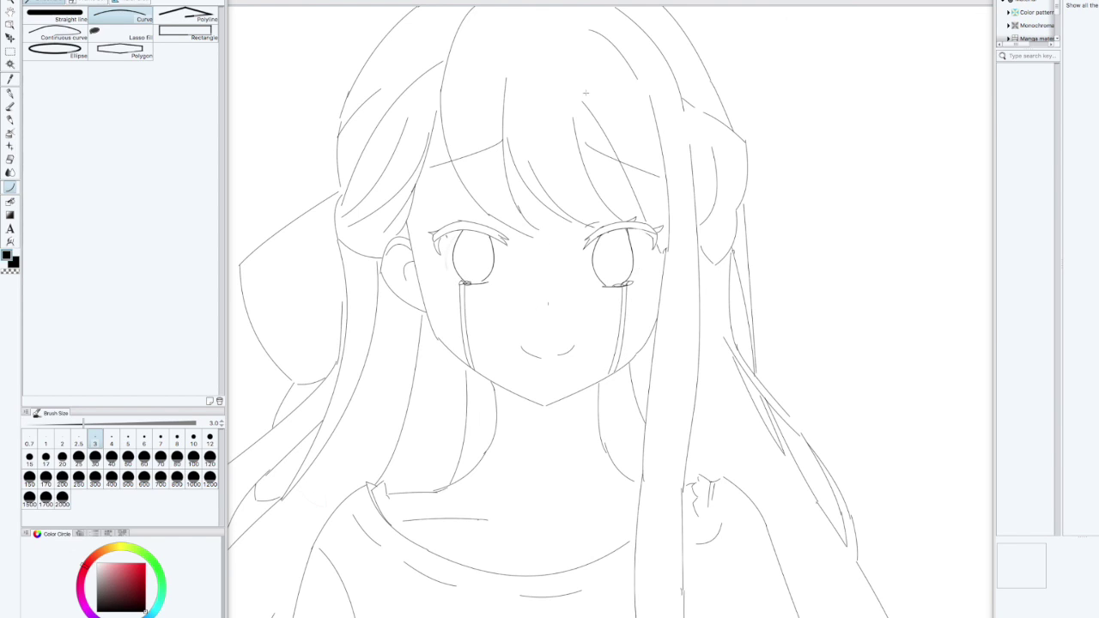
{"action": "key", "text": "e"}
{"action": "key", "text": "u"}
{"action": "mouse_move", "coordinate": [574, 49]}
{"action": "left_mouse_down"}
{"action": "mouse_move", "coordinate": [591, 24]}
{"action": "mouse_move", "coordinate": [591, 189]}
{"action": "left_mouse_up"}
Draw the collarbone lines, tear drips along the jawline and a diagonal shadow line across the neck.
{"action": "scroll", "coordinate": [486, 211], "scroll_direction": "down", "scroll_amount": 5}
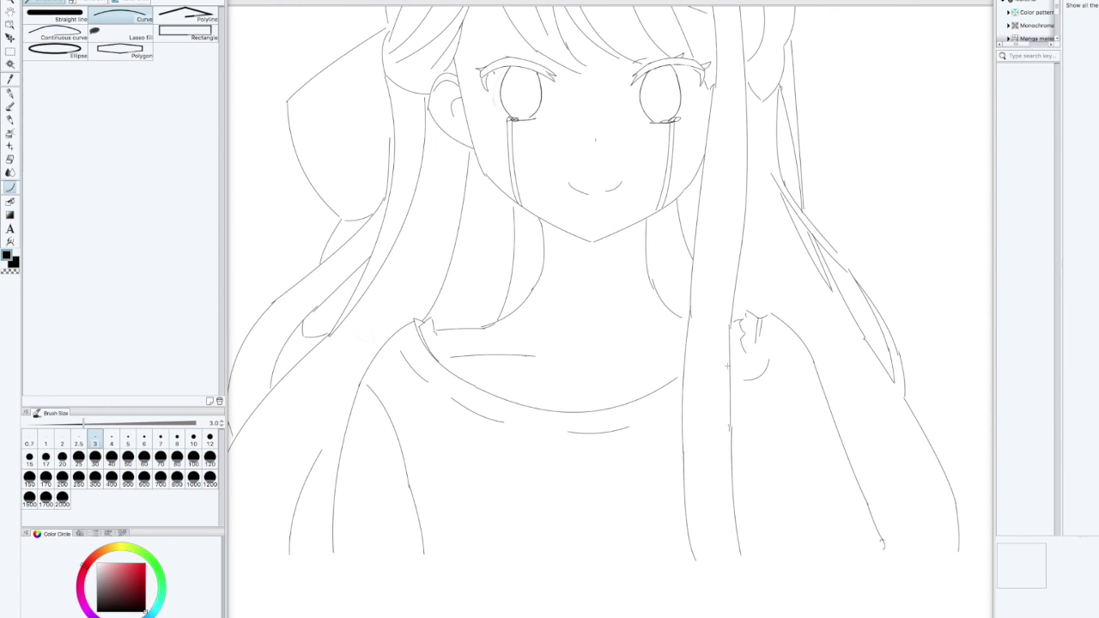
{"action": "scroll", "coordinate": [686, 339], "scroll_direction": "left", "scroll_amount": 2}
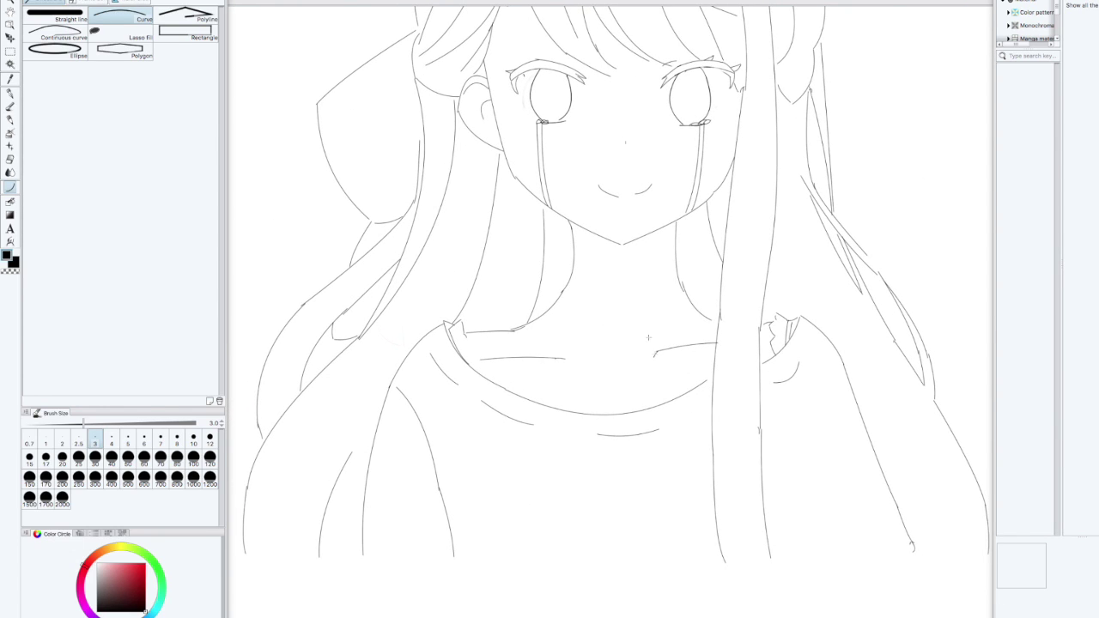
{"action": "left_click", "coordinate": [657, 240]}
{"action": "left_click_drag", "start_coordinate": [535, 222], "coordinate": [488, 316]}
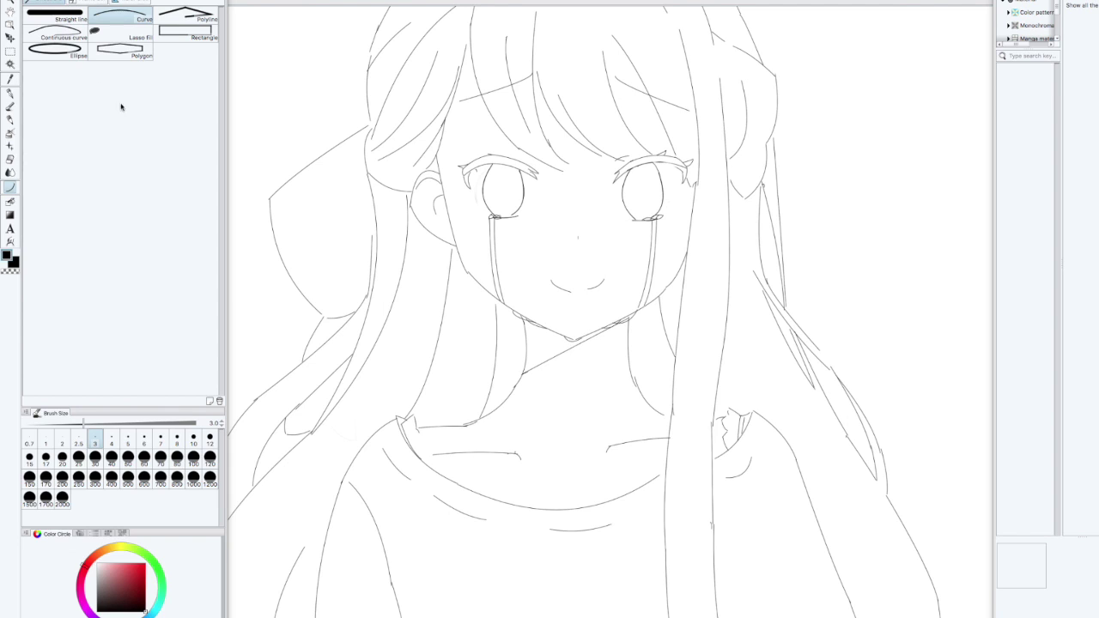
Draw small tear drops below the chin with the Ellipse tool at size 2.5 and undo the stray ellipse.
{"action": "left_click", "coordinate": [56, 50]}
{"action": "left_click", "coordinate": [79, 440]}
{"action": "key", "text": "ctrl+z"}
{"action": "mouse_move", "coordinate": [646, 402]}
{"action": "left_mouse_down"}
{"action": "mouse_move", "coordinate": [708, 300]}
{"action": "mouse_move", "coordinate": [582, 514]}
{"action": "mouse_move", "coordinate": [549, 238]}
{"action": "left_mouse_up"}
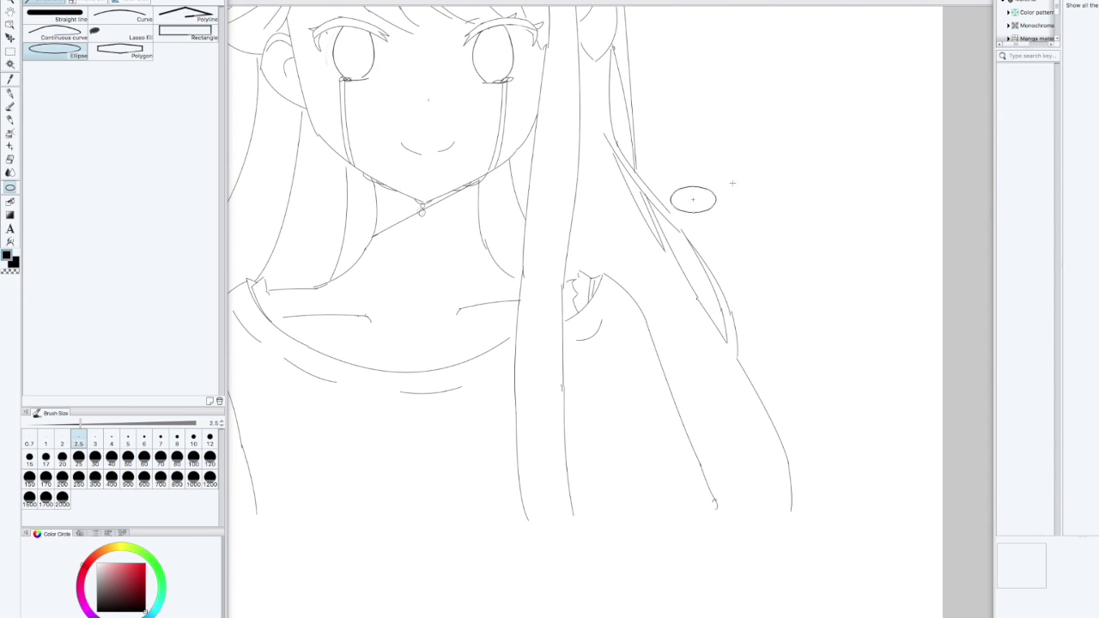
{"action": "key", "text": "ctrl+z"}
Draw a long inner strand and join the outer strands of the right-hand hair with the Curve tool.
{"action": "key", "text": "u"}
{"action": "scroll", "coordinate": [644, 235], "scroll_direction": "up", "scroll_amount": 5}
{"action": "left_click_drag", "start_coordinate": [833, 402], "coordinate": [529, 325]}
{"action": "scroll", "coordinate": [529, 325], "scroll_direction": "down", "scroll_amount": 3}
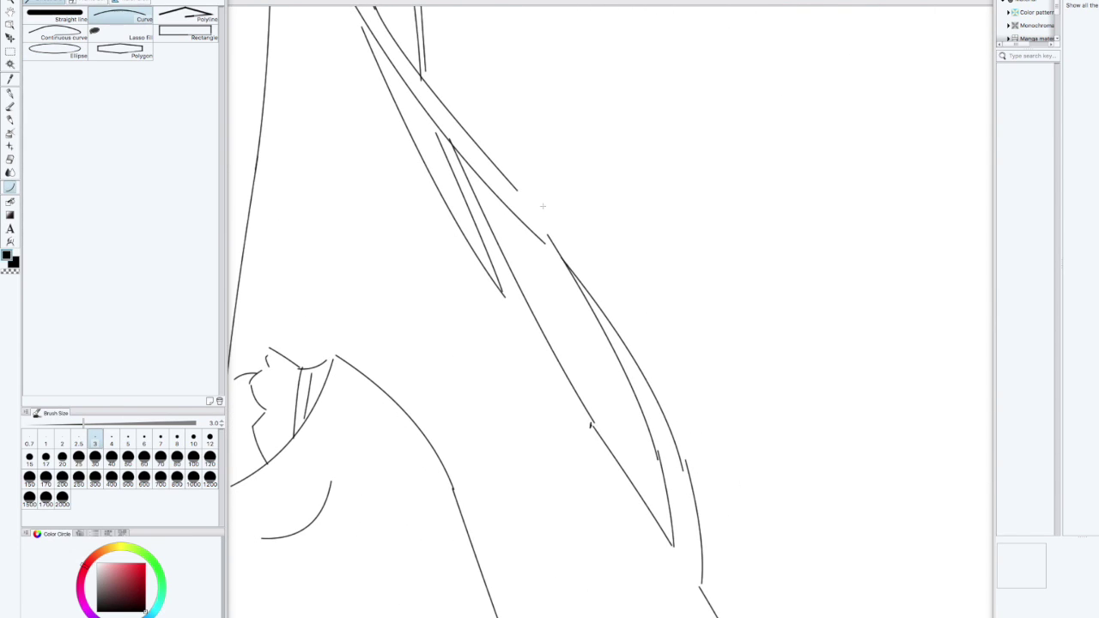
{"action": "scroll", "coordinate": [543, 242], "scroll_direction": "down", "scroll_amount": 2}
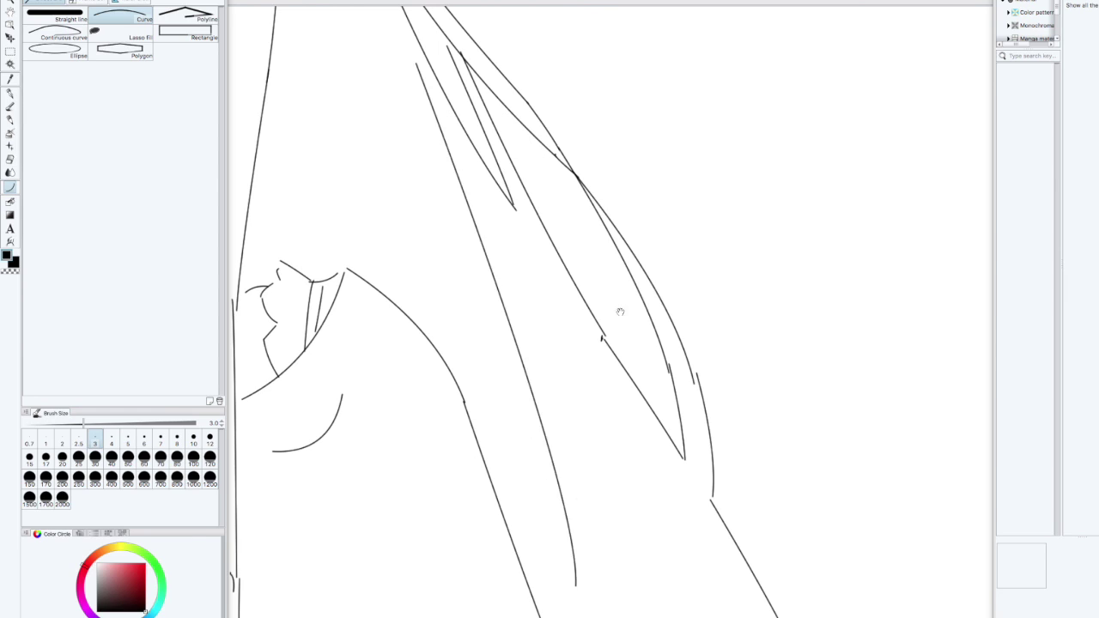
{"action": "scroll", "coordinate": [613, 432], "scroll_direction": "down", "scroll_amount": 6}
Try an extra curve down the neck, undo it, and sketch a short fold near the dress's lower edge.
{"action": "scroll", "coordinate": [596, 240], "scroll_direction": "up", "scroll_amount": 8}
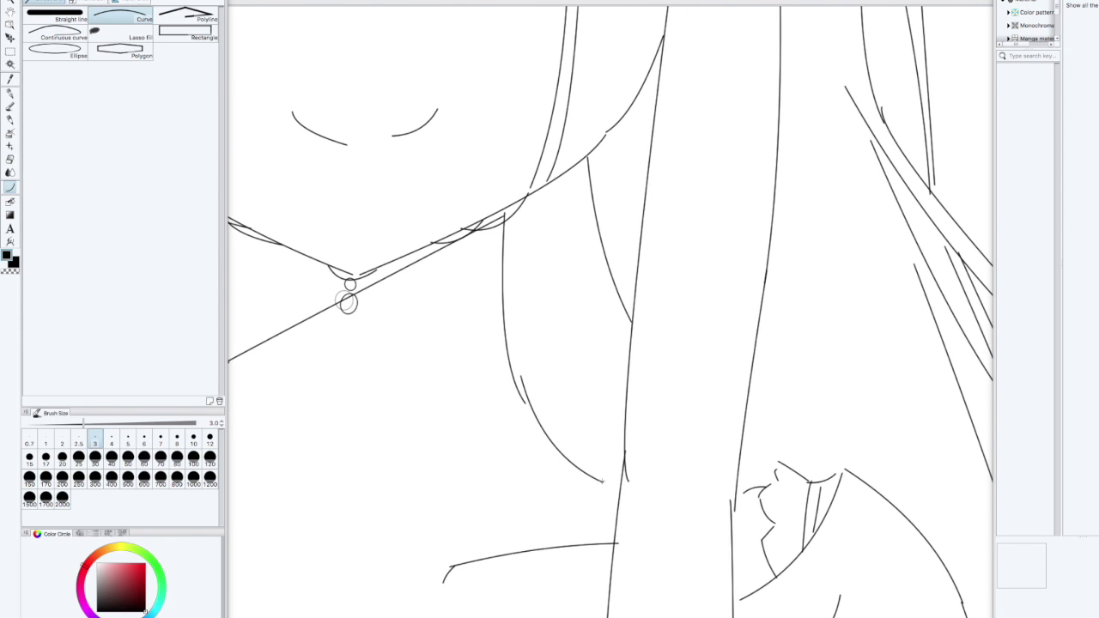
{"action": "left_click_drag", "start_coordinate": [481, 284], "coordinate": [716, 421]}
{"action": "left_click_drag", "start_coordinate": [462, 367], "coordinate": [476, 498]}
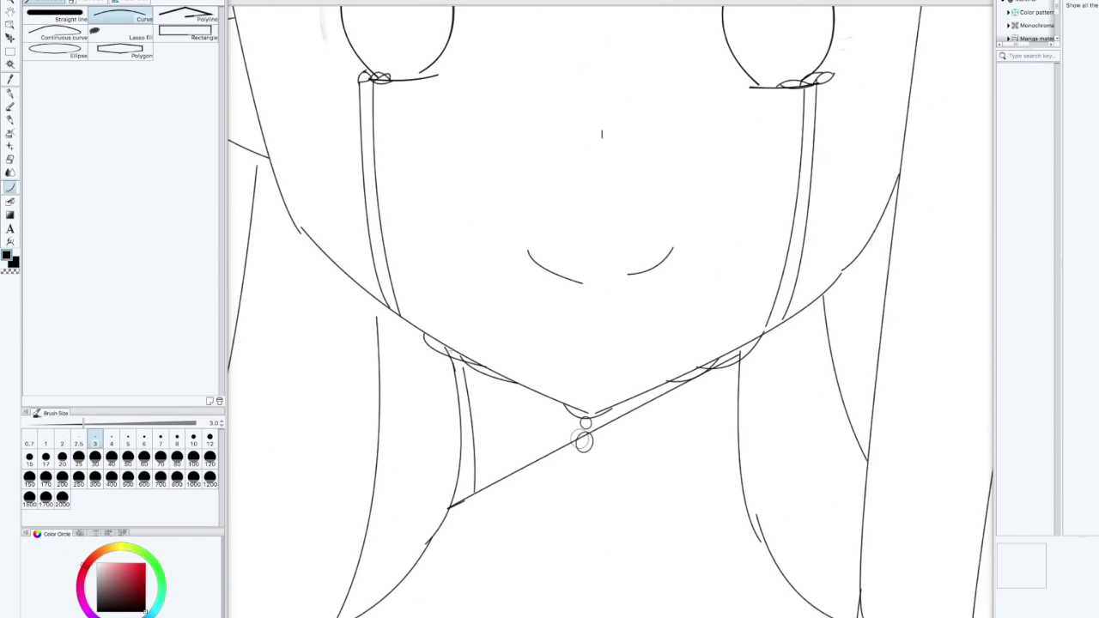
{"action": "key", "text": "ctrl+z"}
{"action": "scroll", "coordinate": [529, 311], "scroll_direction": "down", "scroll_amount": 6}
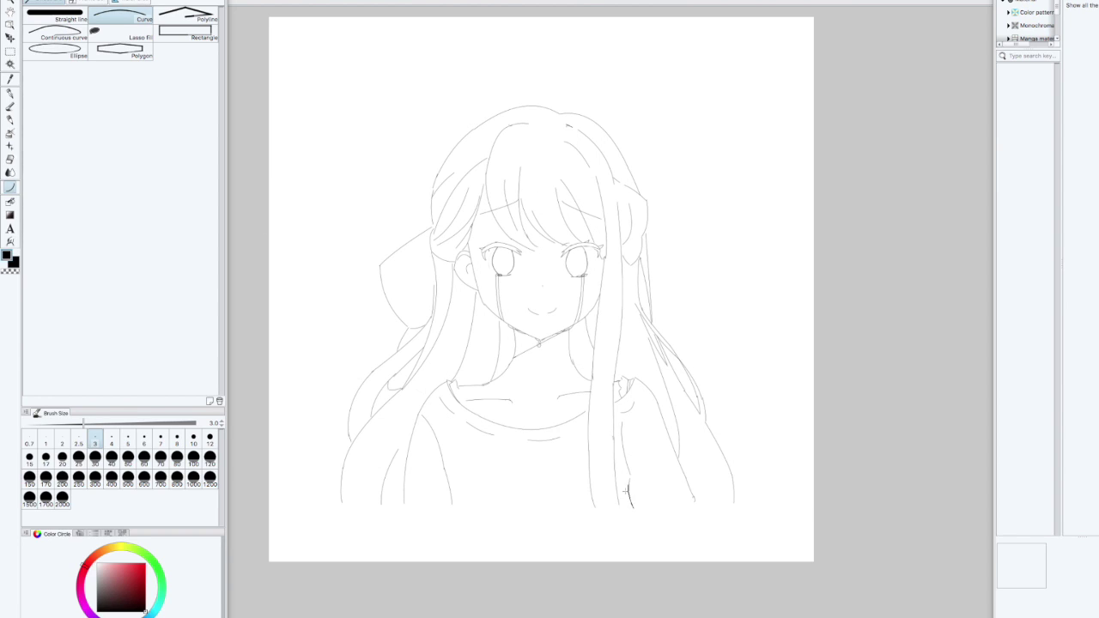
{"action": "key", "text": "ctrl+z"}
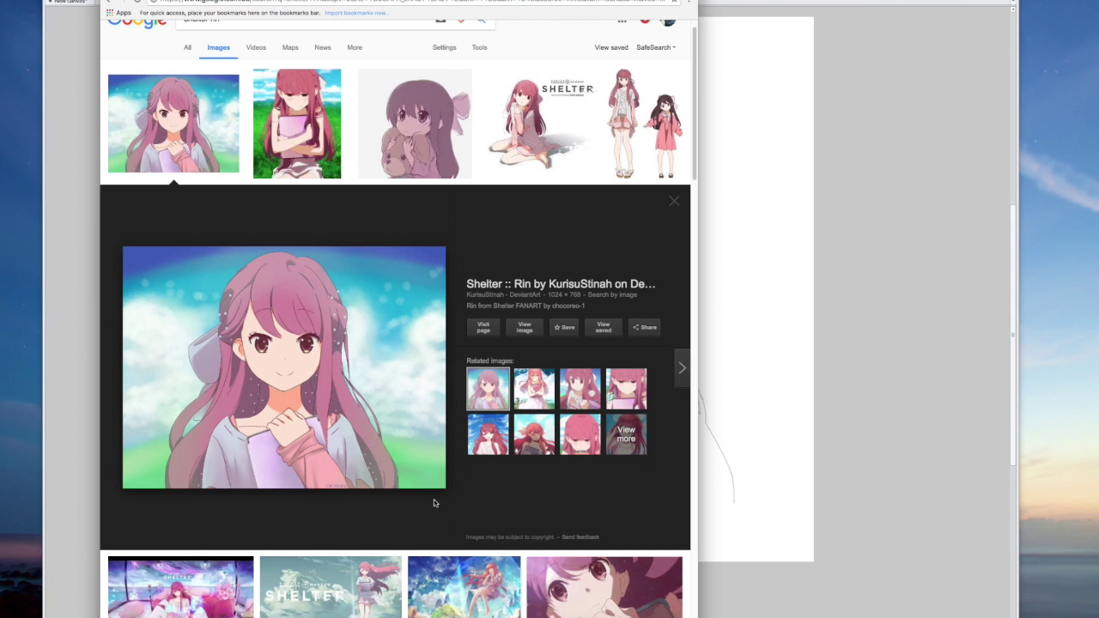
Examine Shelter Rin reference pictures in the browser's Google Images results, including the related images showing her outfit.
{"action": "key", "text": "Right"}
{"action": "key", "text": "Right"}
{"action": "key", "text": "Right"}
{"action": "left_click", "coordinate": [487, 429]}
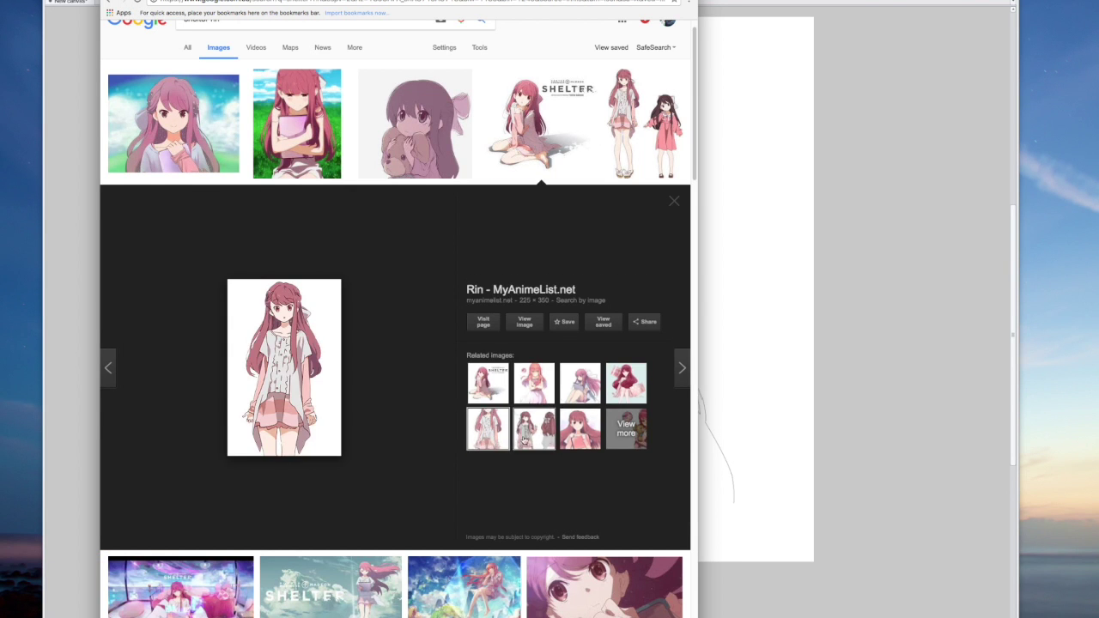
{"action": "left_click", "coordinate": [581, 429]}
{"action": "left_click", "coordinate": [534, 429]}
{"action": "left_click", "coordinate": [488, 430]}
{"action": "scroll", "coordinate": [340, 541], "scroll_direction": "down", "scroll_amount": 5}
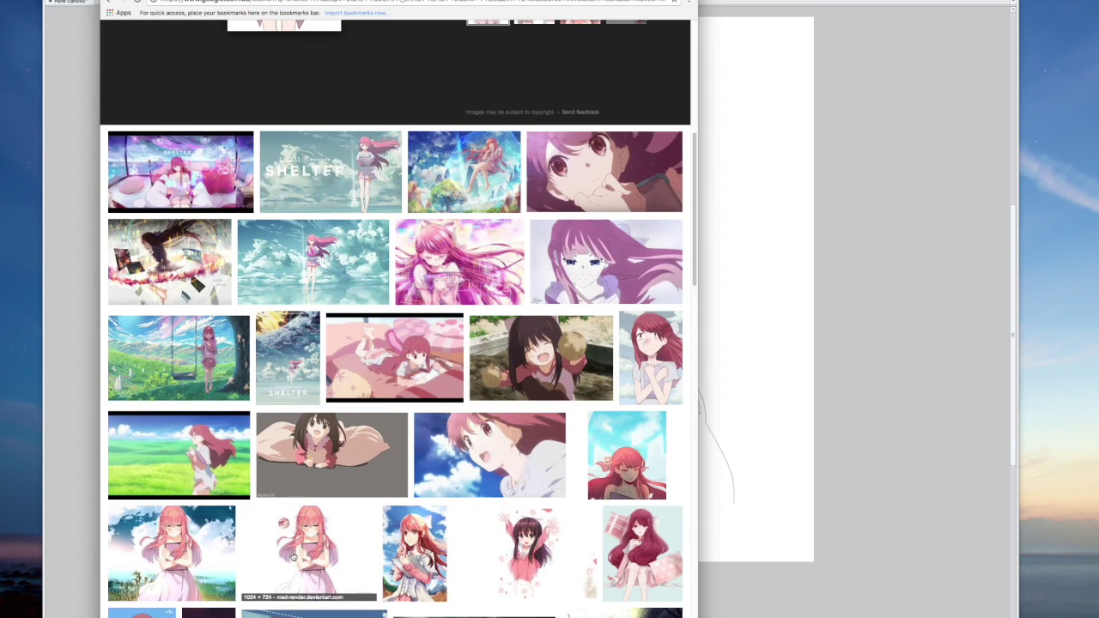
{"action": "scroll", "coordinate": [340, 541], "scroll_direction": "down", "scroll_amount": 10}
{"action": "left_click", "coordinate": [405, 150]}
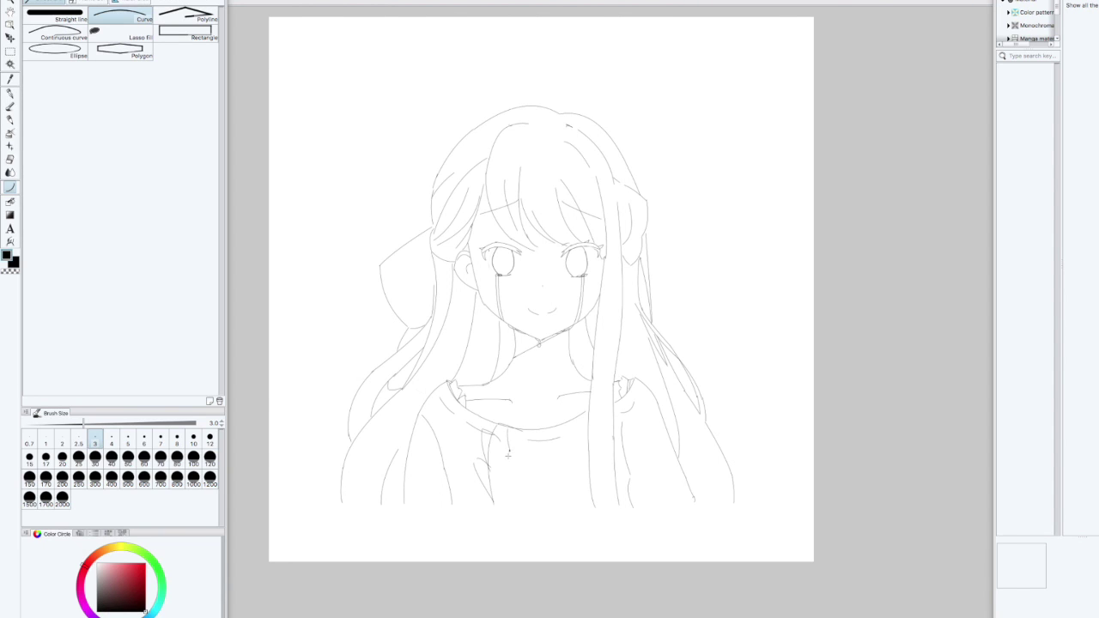
Draw the vertical placket lines and the zigzag ruffle on the dress front with the Curve tool.
{"action": "left_click_drag", "start_coordinate": [520, 429], "coordinate": [520, 503]}
{"action": "left_click_drag", "start_coordinate": [561, 505], "coordinate": [575, 488]}
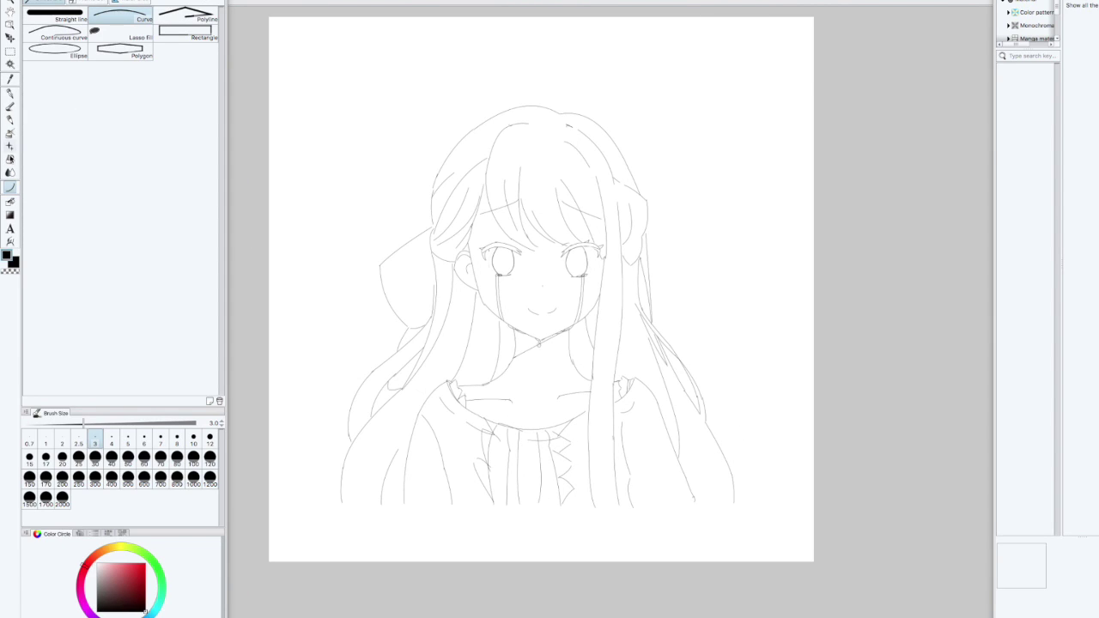
Erase the ruffle on the left-hand side of the placket with the Soft eraser at size 70.
{"action": "left_click", "coordinate": [11, 160]}
{"action": "scroll", "coordinate": [528, 321], "scroll_direction": "up", "scroll_amount": 5}
{"action": "scroll", "coordinate": [528, 321], "scroll_direction": "down", "scroll_amount": 7}
{"action": "mouse_move", "coordinate": [453, 206]}
{"action": "left_mouse_down"}
{"action": "mouse_move", "coordinate": [443, 247]}
{"action": "mouse_move", "coordinate": [468, 141]}
{"action": "left_mouse_up"}
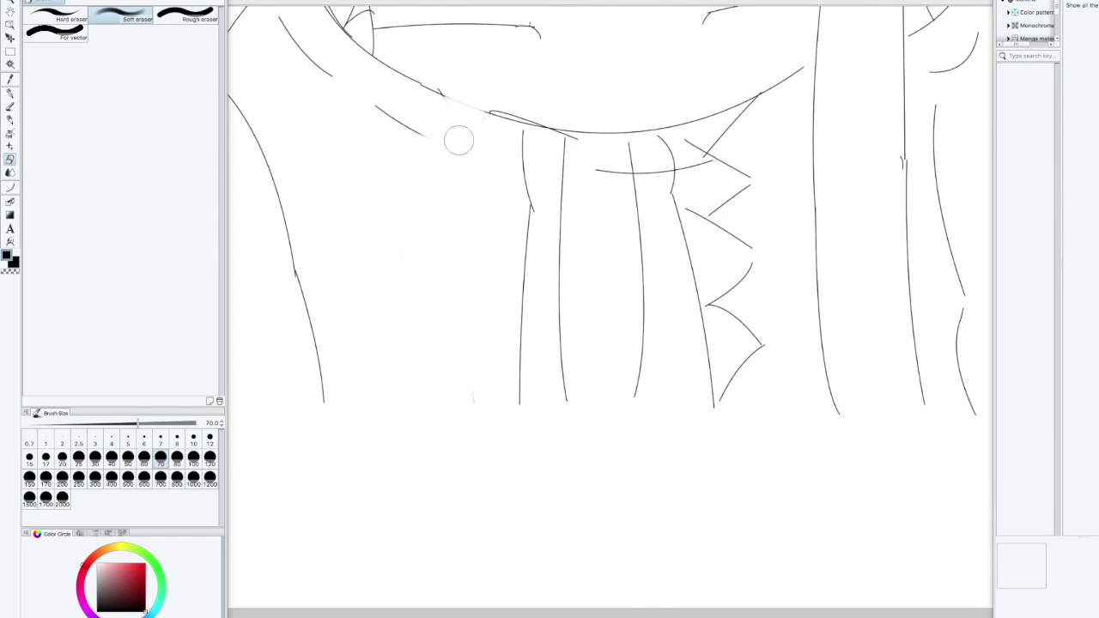
Try redrawing the left-hand ruffle with overlapping Curve tool strokes and undo them.
{"action": "left_click", "coordinate": [10, 187]}
{"action": "left_click_drag", "start_coordinate": [518, 403], "coordinate": [470, 346]}
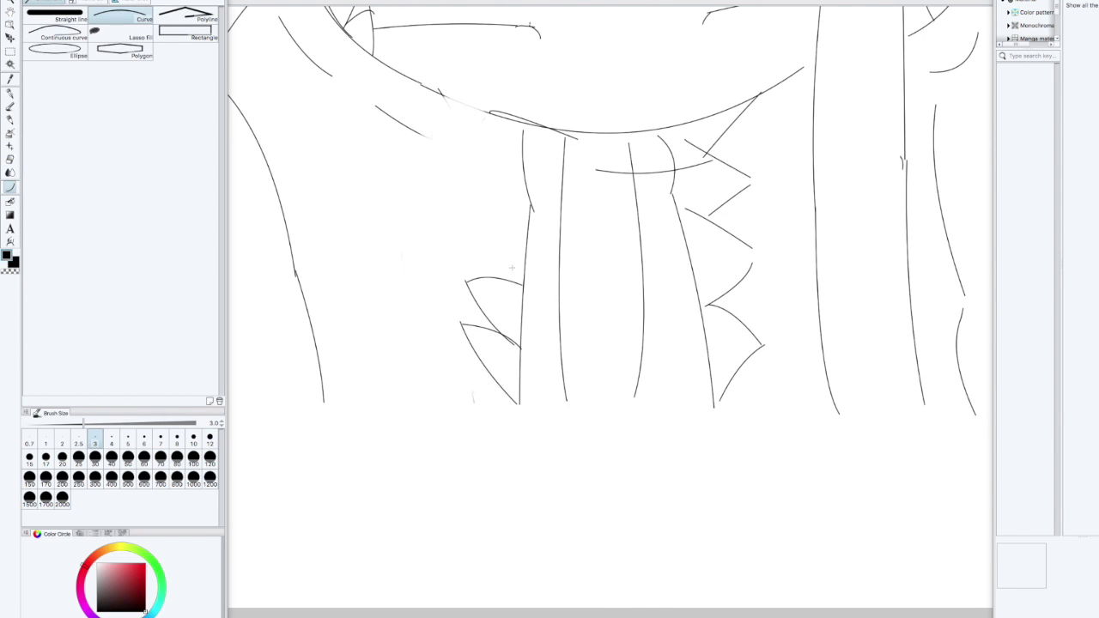
{"action": "left_click", "coordinate": [496, 214]}
{"action": "key", "text": "super+z"}
{"action": "key", "text": "super+z"}
{"action": "key", "text": "super+z"}
{"action": "key", "text": "super+z"}
{"action": "key", "text": "super+z"}
{"action": "key", "text": "super+z"}
Draw the left-hand ruffle's zigzag edge freehand with the G pen, from the hem up to the neckline.
{"action": "left_click", "coordinate": [10, 94]}
{"action": "key", "text": "super+Tab"}
{"action": "mouse_move", "coordinate": [517, 400]}
{"action": "left_mouse_down"}
{"action": "mouse_move", "coordinate": [481, 388]}
{"action": "mouse_move", "coordinate": [446, 333]}
{"action": "left_mouse_up"}
{"action": "key", "text": "super+Tab"}
{"action": "mouse_move", "coordinate": [451, 336]}
{"action": "left_mouse_down"}
{"action": "mouse_move", "coordinate": [479, 300]}
{"action": "mouse_move", "coordinate": [455, 169]}
{"action": "left_mouse_up"}
{"action": "left_click_drag", "start_coordinate": [464, 143], "coordinate": [486, 130]}
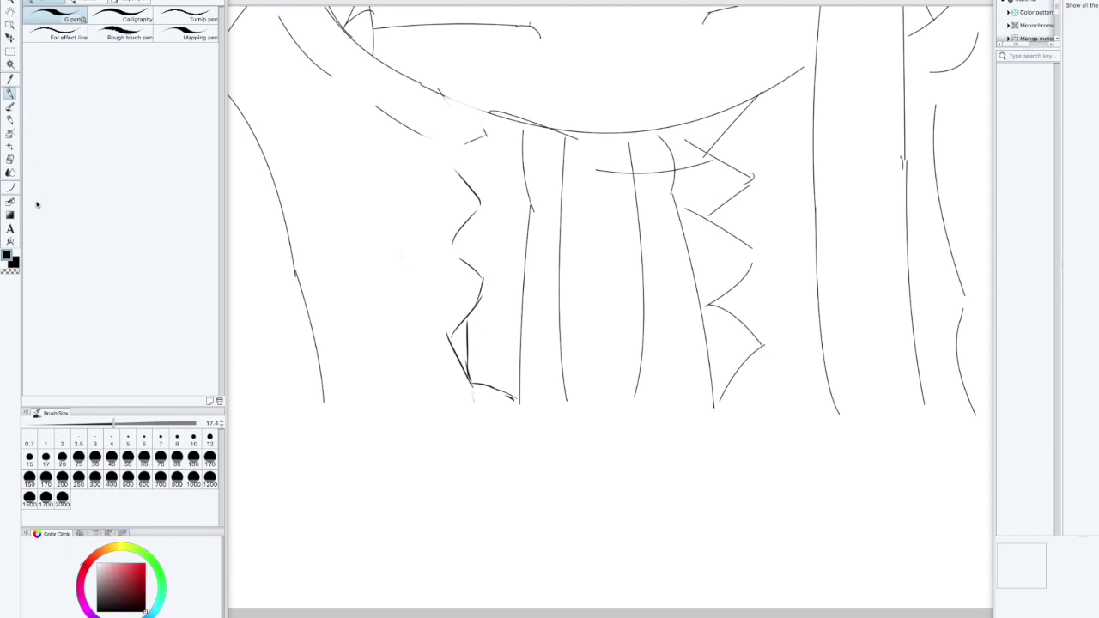
Draw three round buttons down the placket with the Ellipse tool at size 2.5.
{"action": "left_click", "coordinate": [10, 187]}
{"action": "left_click", "coordinate": [78, 52]}
{"action": "left_click_drag", "start_coordinate": [575, 150], "coordinate": [624, 201]}
{"action": "left_click_drag", "start_coordinate": [580, 240], "coordinate": [630, 301]}
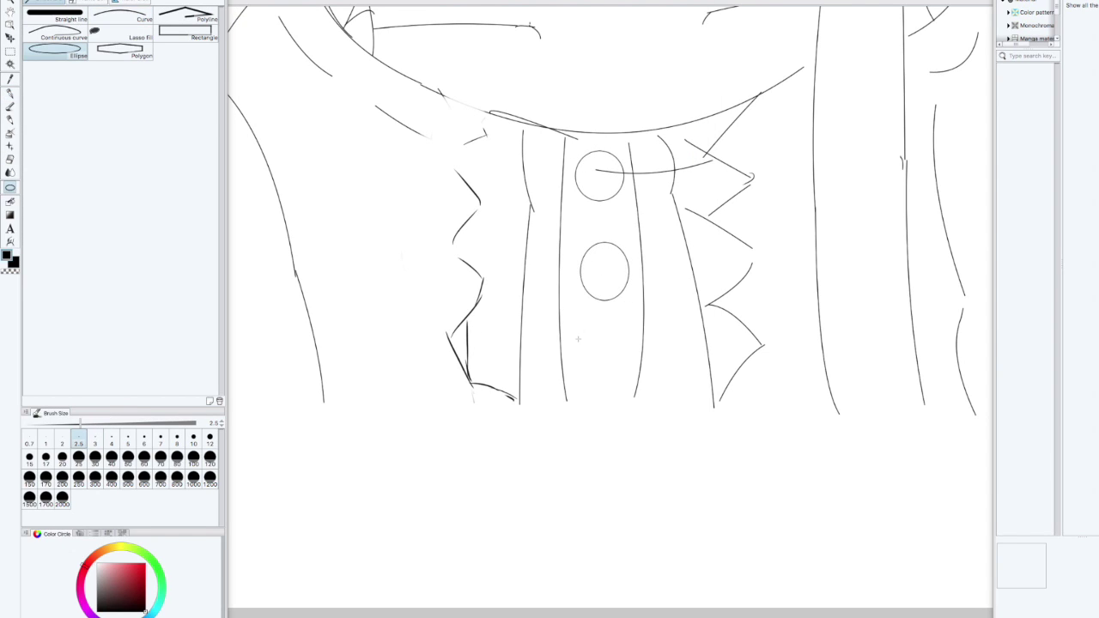
{"action": "left_click_drag", "start_coordinate": [583, 337], "coordinate": [626, 391]}
Draw a long curve across the lower dress front and erase the overlapping lines around the bottom button.
{"action": "scroll", "coordinate": [530, 323], "scroll_direction": "down", "scroll_amount": 3}
{"action": "scroll", "coordinate": [599, 323], "scroll_direction": "down", "scroll_amount": 2}
{"action": "left_click", "coordinate": [122, 15]}
{"action": "left_click_drag", "start_coordinate": [476, 580], "coordinate": [665, 508]}
{"action": "key", "text": "e"}
{"action": "left_click_drag", "start_coordinate": [600, 562], "coordinate": [550, 573]}
{"action": "key", "text": "p"}
{"action": "key", "text": "u"}
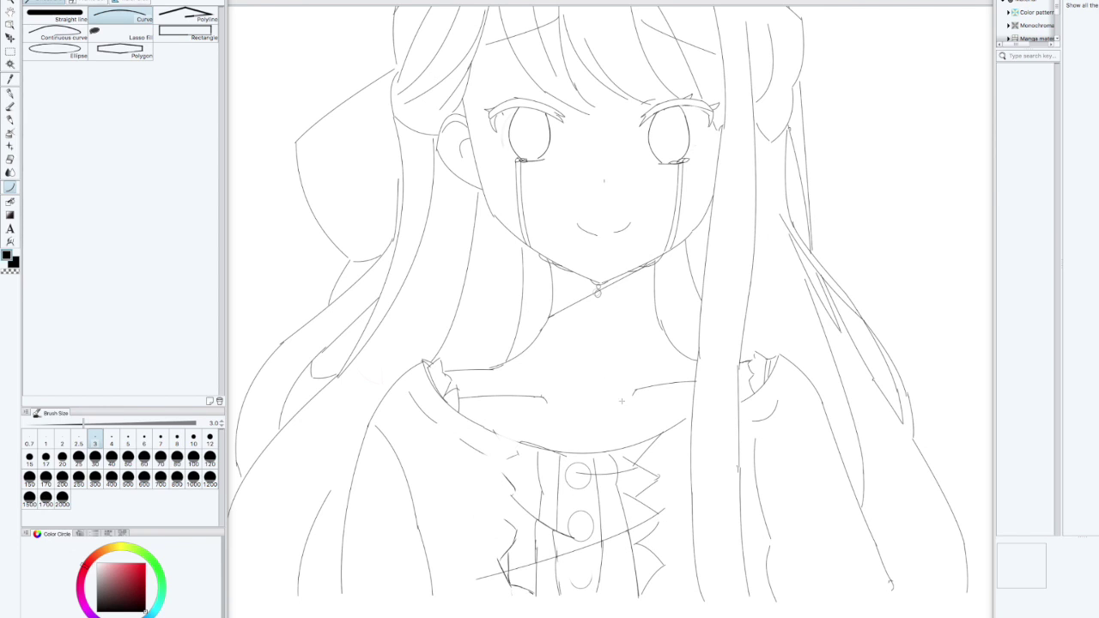
Redraw the bottom button of the placket with the Ellipse tool.
{"action": "left_click", "coordinate": [57, 51]}
{"action": "left_click_drag", "start_coordinate": [570, 558], "coordinate": [585, 586]}
{"action": "left_click_drag", "start_coordinate": [497, 342], "coordinate": [560, 361]}
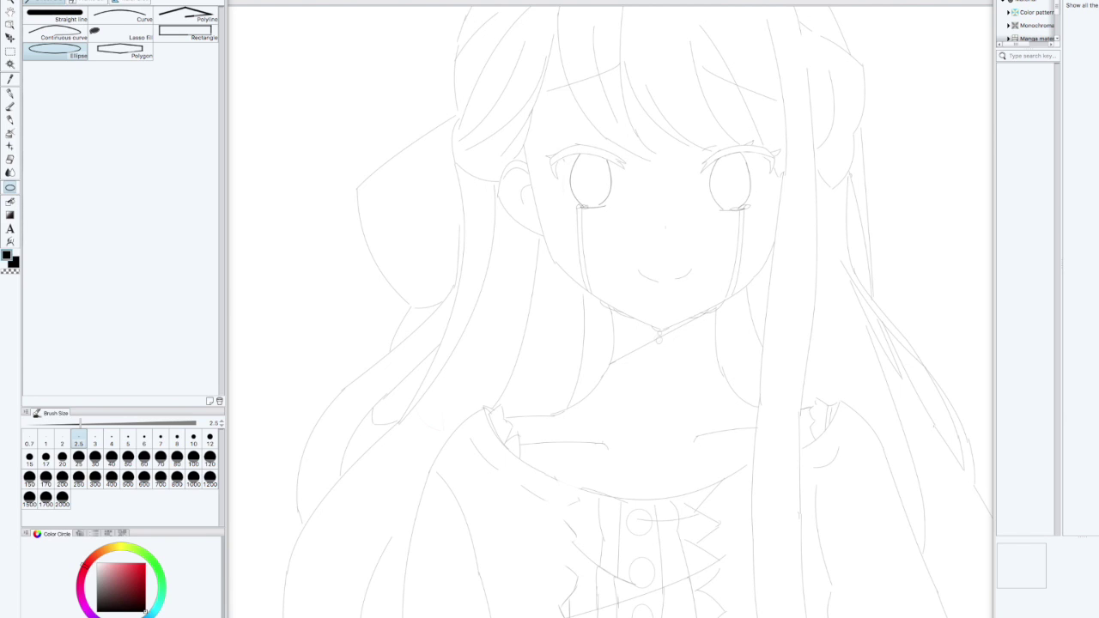
Try to trace the left side of the face from temple to chin with the Continuous curve tool.
{"action": "scroll", "coordinate": [523, 323], "scroll_direction": "up", "scroll_amount": 3}
{"action": "left_click_drag", "start_coordinate": [824, 215], "coordinate": [425, 515]}
{"action": "scroll", "coordinate": [609, 323], "scroll_direction": "down", "scroll_amount": 1}
{"action": "left_click_drag", "start_coordinate": [599, 520], "coordinate": [674, 494]}
{"action": "left_click", "coordinate": [57, 34]}
{"action": "left_click", "coordinate": [317, 153]}
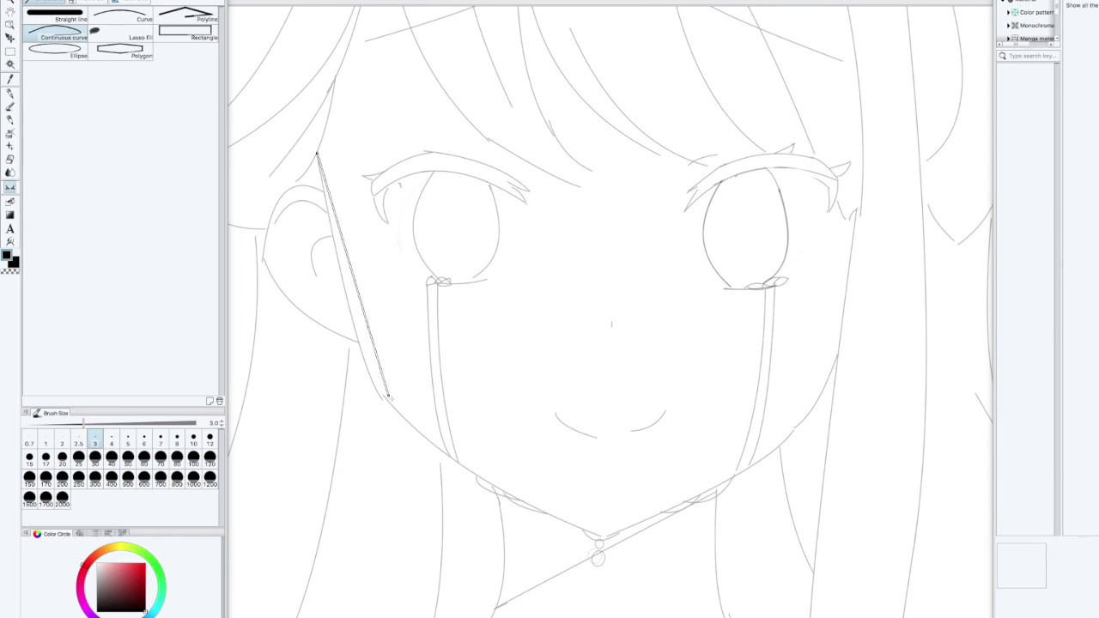
{"action": "left_click", "coordinate": [603, 538]}
{"action": "left_click", "coordinate": [954, 197]}
{"action": "left_click", "coordinate": [698, 370]}
{"action": "double_click", "coordinate": [454, 203]}
{"action": "key", "text": "ctrl+z"}
Try a closer-fitting Continuous curve along the left face contour, from the temple past the cheek.
{"action": "left_click", "coordinate": [11, 94]}
{"action": "key", "text": "ctrl+z"}
{"action": "key", "text": "u"}
{"action": "left_click", "coordinate": [317, 154]}
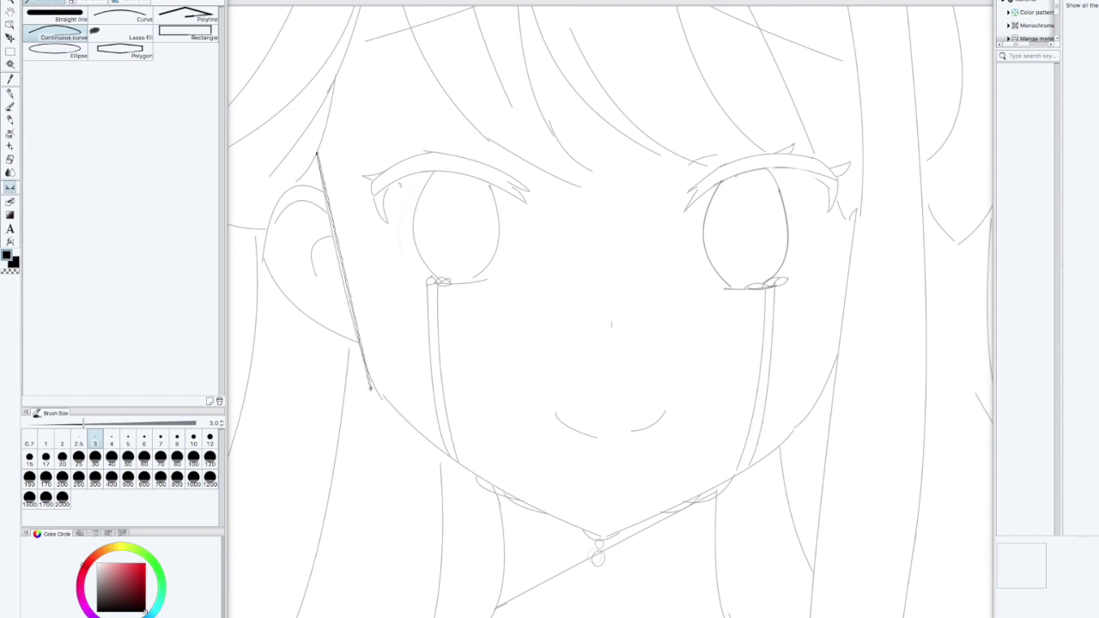
{"action": "left_click", "coordinate": [381, 399]}
{"action": "left_click", "coordinate": [516, 614]}
{"action": "key", "text": "ctrl+z"}
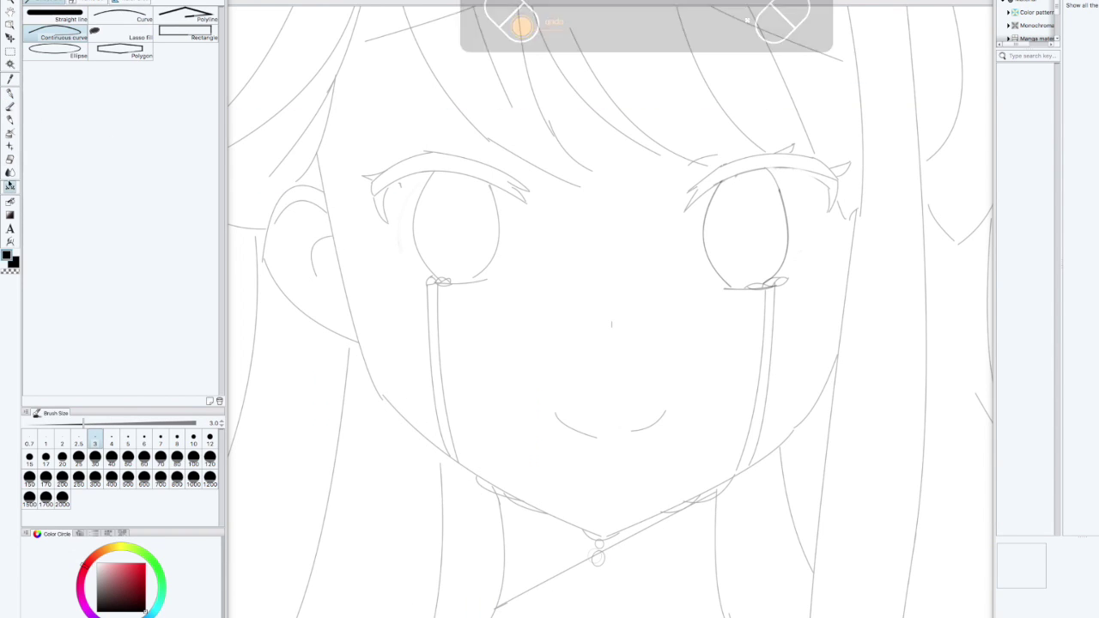
Try to trace the left face contour from temple to chin with the Curve tool.
{"action": "left_click", "coordinate": [121, 15]}
{"action": "left_click_drag", "start_coordinate": [315, 155], "coordinate": [603, 537]}
{"action": "left_click", "coordinate": [354, 352]}
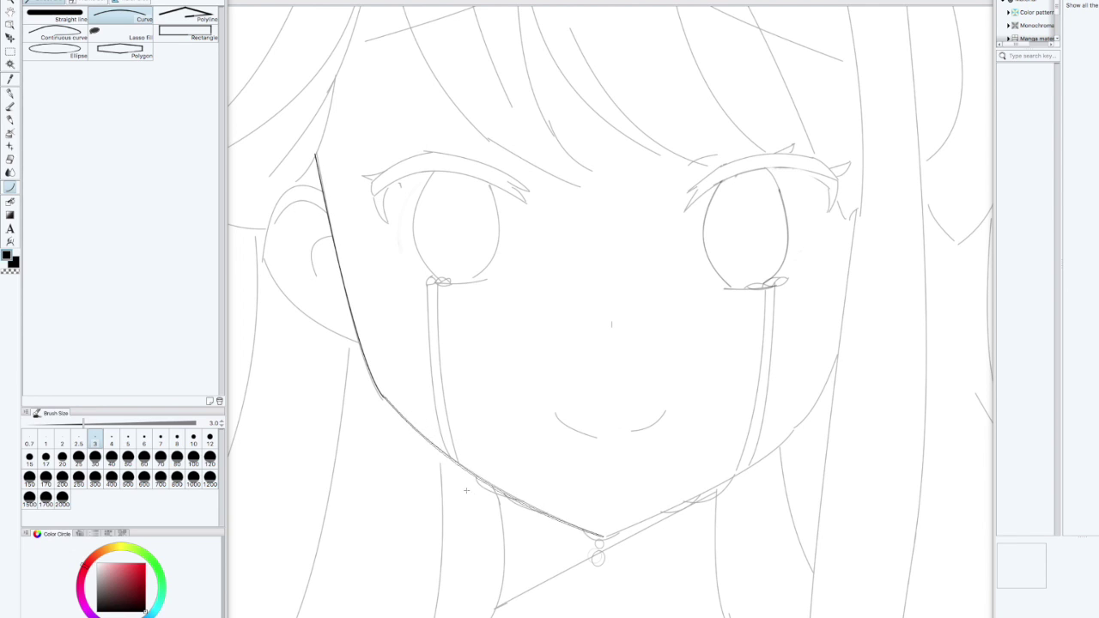
{"action": "left_click", "coordinate": [469, 490]}
{"action": "key", "text": "ctrl+z"}
{"action": "key", "text": "ctrl+z"}
{"action": "scroll", "coordinate": [528, 330], "scroll_direction": "down", "scroll_amount": 3}
{"action": "scroll", "coordinate": [528, 330], "scroll_direction": "up", "scroll_amount": 2}
{"action": "mouse_move", "coordinate": [354, 181]}
{"action": "left_mouse_down"}
{"action": "mouse_move", "coordinate": [409, 385]}
{"action": "mouse_move", "coordinate": [594, 503]}
{"action": "left_mouse_up"}
{"action": "left_click", "coordinate": [378, 344]}
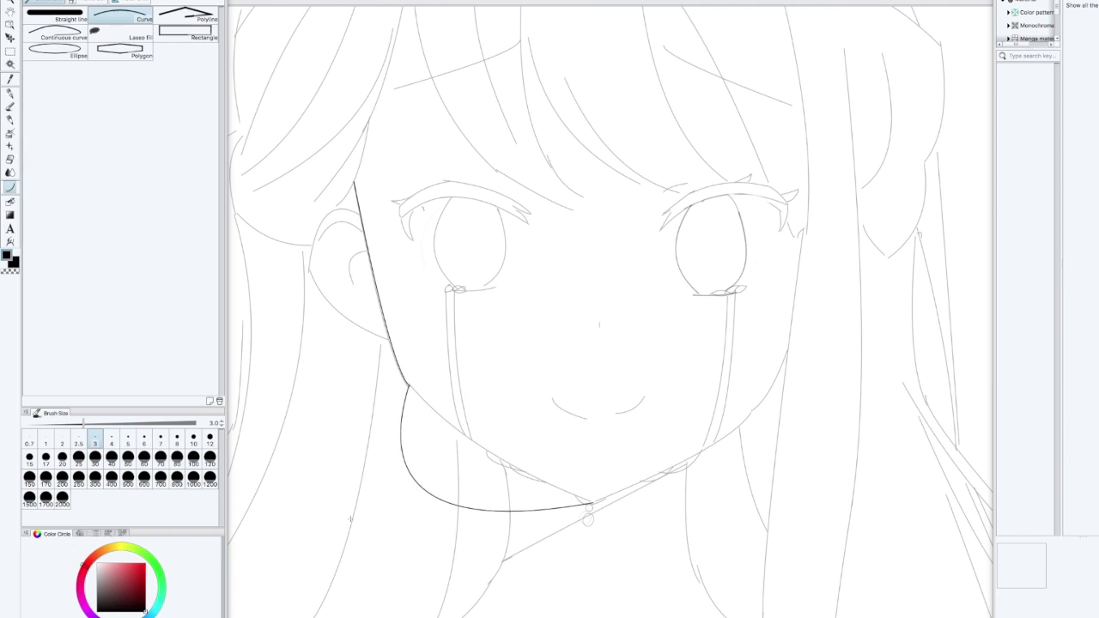
{"action": "key", "text": "ctrl+z"}
{"action": "key", "text": "ctrl+z"}
Try to ink the edge of the face freehand with the pen, starting at the left temple.
{"action": "key", "text": "p"}
{"action": "left_click_drag", "start_coordinate": [362, 219], "coordinate": [366, 266]}
{"action": "key", "text": "ctrl+z"}
{"action": "key", "text": "ctrl+z"}
{"action": "left_click", "coordinate": [112, 458]}
{"action": "left_click_drag", "start_coordinate": [353, 181], "coordinate": [370, 243]}
{"action": "key", "text": "ctrl+z"}
{"action": "mouse_move", "coordinate": [357, 191]}
{"action": "left_mouse_down"}
{"action": "mouse_move", "coordinate": [395, 388]}
{"action": "mouse_move", "coordinate": [373, 275]}
{"action": "mouse_move", "coordinate": [391, 346]}
{"action": "mouse_move", "coordinate": [478, 442]}
{"action": "mouse_move", "coordinate": [643, 473]}
{"action": "mouse_move", "coordinate": [781, 361]}
{"action": "left_mouse_up"}
{"action": "key", "text": "ctrl+z"}
Try inking the upper eyelids, nose and mouth freehand, and undo these strokes.
{"action": "left_click_drag", "start_coordinate": [403, 208], "coordinate": [526, 218]}
{"action": "left_click_drag", "start_coordinate": [551, 409], "coordinate": [644, 405]}
{"action": "left_click", "coordinate": [598, 324]}
{"action": "mouse_move", "coordinate": [670, 215]}
{"action": "left_mouse_down"}
{"action": "mouse_move", "coordinate": [733, 186]}
{"action": "mouse_move", "coordinate": [770, 203]}
{"action": "left_mouse_up"}
{"action": "scroll", "coordinate": [530, 324], "scroll_direction": "down", "scroll_amount": 5}
{"action": "scroll", "coordinate": [530, 323], "scroll_direction": "up", "scroll_amount": 4}
{"action": "key", "text": "ctrl+z"}
{"action": "key", "text": "ctrl+z"}
{"action": "key", "text": "ctrl+z"}
{"action": "key", "text": "ctrl+z"}
{"action": "key", "text": "ctrl+z"}
{"action": "key", "text": "ctrl+z"}
{"action": "key", "text": "ctrl+z"}
{"action": "key", "text": "ctrl+z"}
{"action": "key", "text": "ctrl+z"}
{"action": "key", "text": "ctrl+z"}
{"action": "key", "text": "ctrl+z"}
{"action": "key", "text": "ctrl+z"}
{"action": "key", "text": "ctrl+z"}
{"action": "key", "text": "ctrl+z"}
Trace the left side of the face with two Curve tool lines, temple to cheek and cheek to chin.
{"action": "left_click", "coordinate": [10, 160]}
{"action": "left_click_drag", "start_coordinate": [397, 218], "coordinate": [410, 272]}
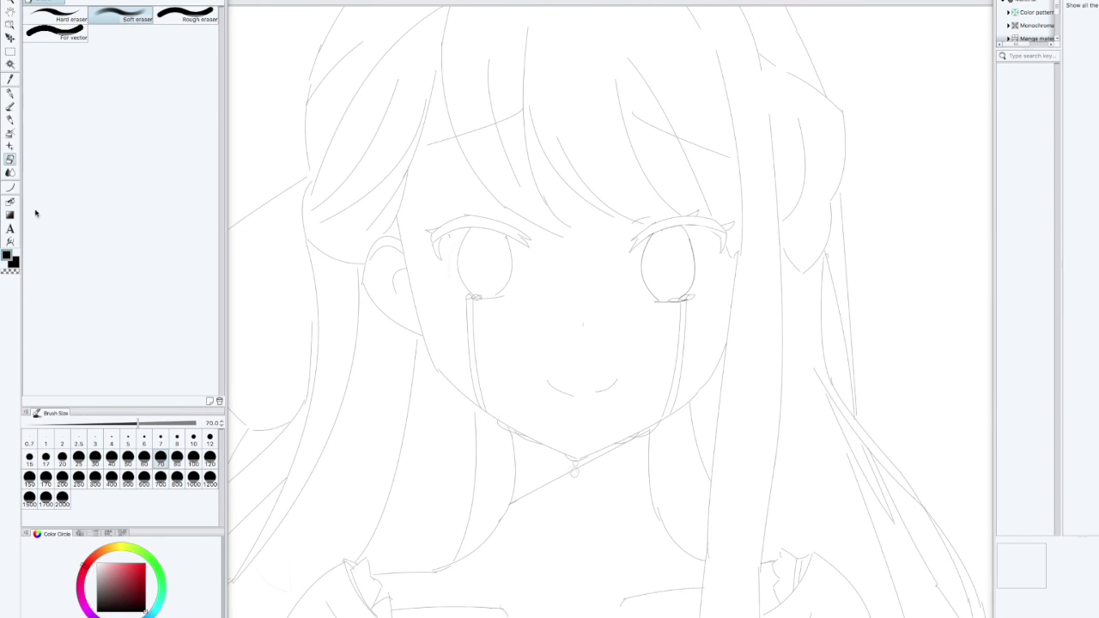
{"action": "left_click", "coordinate": [10, 187]}
{"action": "left_click_drag", "start_coordinate": [396, 217], "coordinate": [439, 370]}
{"action": "left_click", "coordinate": [414, 318]}
{"action": "left_click_drag", "start_coordinate": [578, 459], "coordinate": [438, 369]}
{"action": "left_click", "coordinate": [489, 421]}
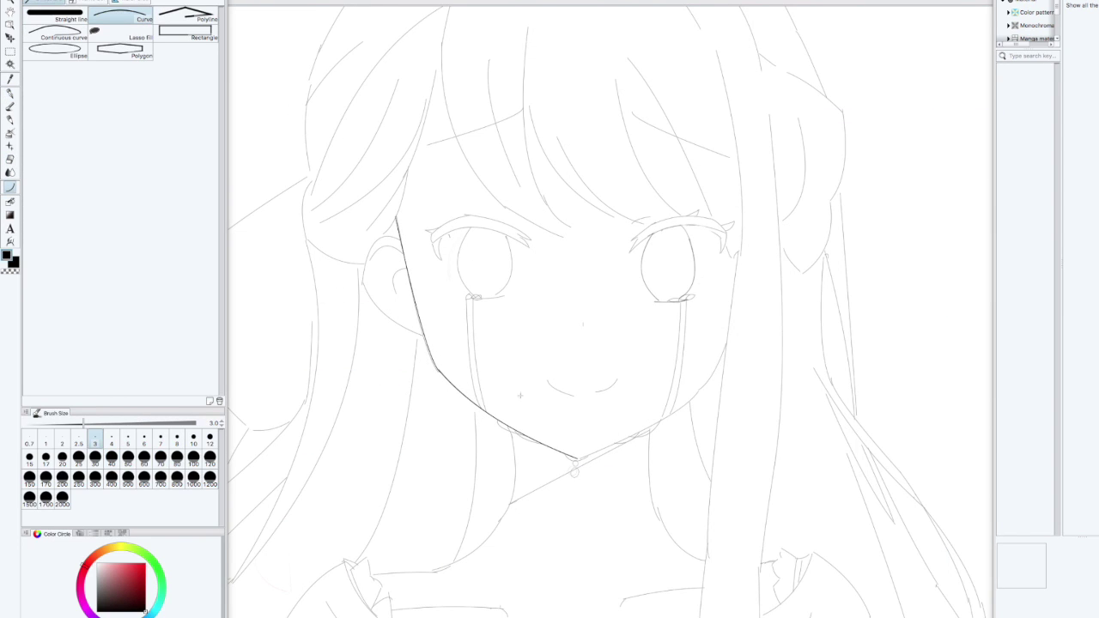
Trace the right side of the jaw with one curve from the chin up to the cheek.
{"action": "left_click", "coordinate": [10, 160]}
{"action": "left_click", "coordinate": [11, 187]}
{"action": "mouse_move", "coordinate": [598, 454]}
{"action": "left_mouse_down"}
{"action": "mouse_move", "coordinate": [713, 378]}
{"action": "mouse_move", "coordinate": [726, 344]}
{"action": "left_mouse_up"}
{"action": "key", "text": "ctrl+z"}
{"action": "left_click_drag", "start_coordinate": [577, 460], "coordinate": [729, 342]}
{"action": "left_click", "coordinate": [707, 415]}
Trace the left edge of the bangs and the two strands beside it with the Curve tool.
{"action": "scroll", "coordinate": [610, 310], "scroll_direction": "up", "scroll_amount": 3}
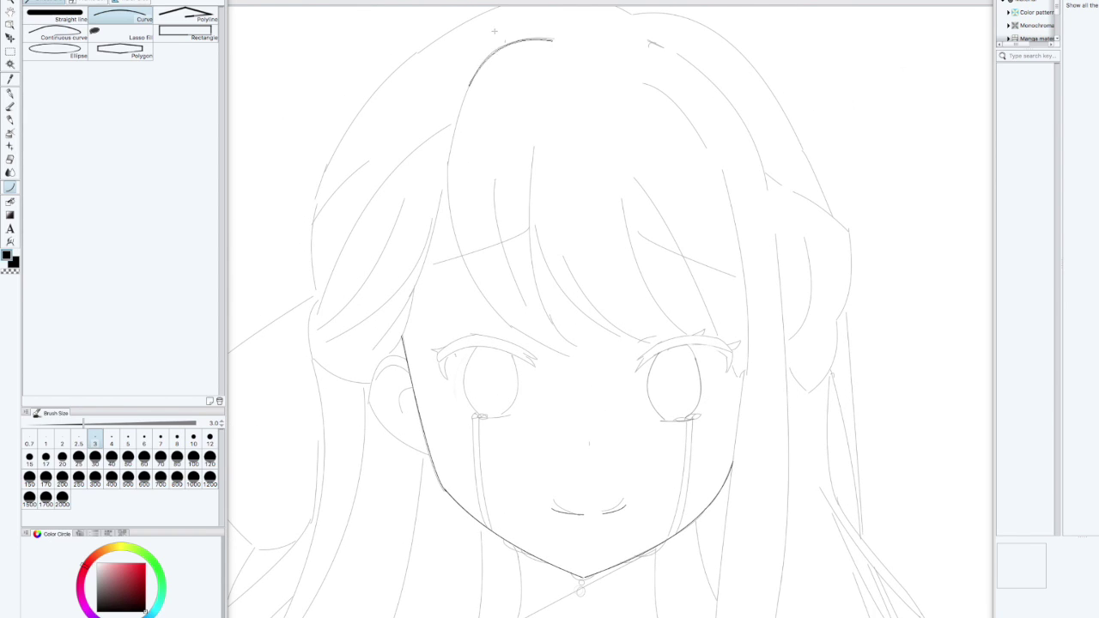
{"action": "left_click_drag", "start_coordinate": [458, 250], "coordinate": [465, 263]}
{"action": "left_click", "coordinate": [430, 174]}
{"action": "left_click", "coordinate": [492, 331]}
{"action": "left_click_drag", "start_coordinate": [492, 177], "coordinate": [527, 309]}
{"action": "left_click", "coordinate": [498, 247]}
{"action": "left_click_drag", "start_coordinate": [536, 146], "coordinate": [573, 352]}
{"action": "left_click", "coordinate": [506, 254]}
Trace the middle bang strands and the pointed strand above the right eye with curves.
{"action": "left_click_drag", "start_coordinate": [532, 217], "coordinate": [621, 337]}
{"action": "left_click", "coordinate": [544, 295]}
{"action": "left_click_drag", "start_coordinate": [552, 245], "coordinate": [656, 346]}
{"action": "left_click", "coordinate": [584, 316]}
{"action": "mouse_move", "coordinate": [620, 181]}
{"action": "left_mouse_down"}
{"action": "mouse_move", "coordinate": [687, 335]}
{"action": "mouse_move", "coordinate": [718, 337]}
{"action": "left_mouse_up"}
{"action": "left_click", "coordinate": [629, 287]}
{"action": "left_click", "coordinate": [690, 243]}
Trace the bangs' right edge, dismiss the reference images, and add a strand curve above the right eye.
{"action": "mouse_move", "coordinate": [722, 172]}
{"action": "left_mouse_down"}
{"action": "mouse_move", "coordinate": [752, 383]}
{"action": "mouse_move", "coordinate": [735, 462]}
{"action": "left_mouse_up"}
{"action": "key", "text": "ctrl+z"}
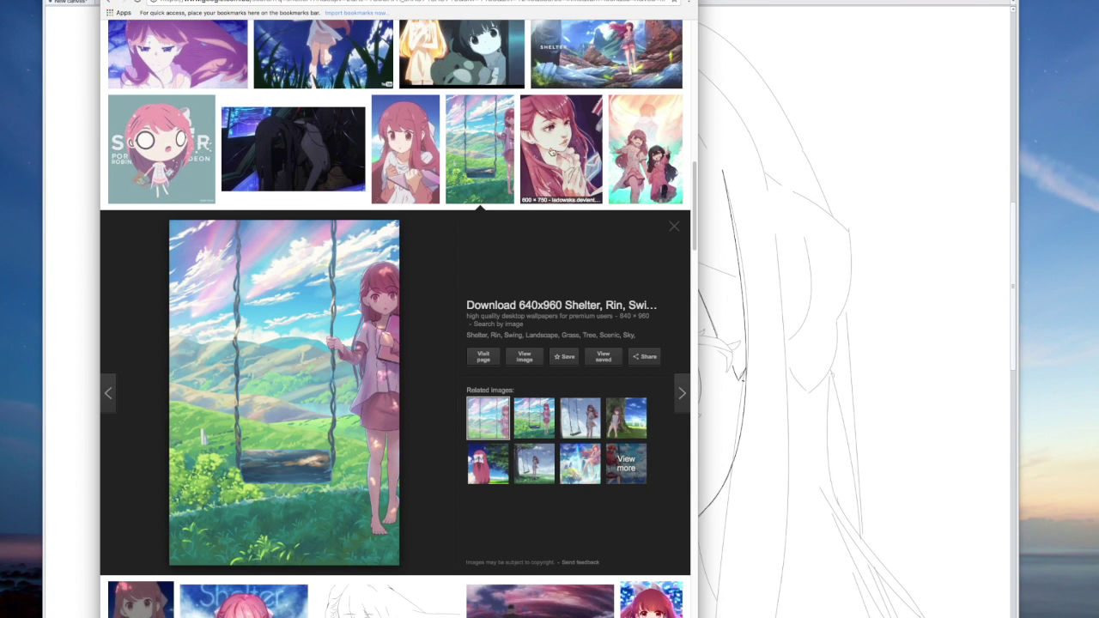
{"action": "key", "text": "Escape"}
{"action": "scroll", "coordinate": [547, 484], "scroll_direction": "down", "scroll_amount": 1}
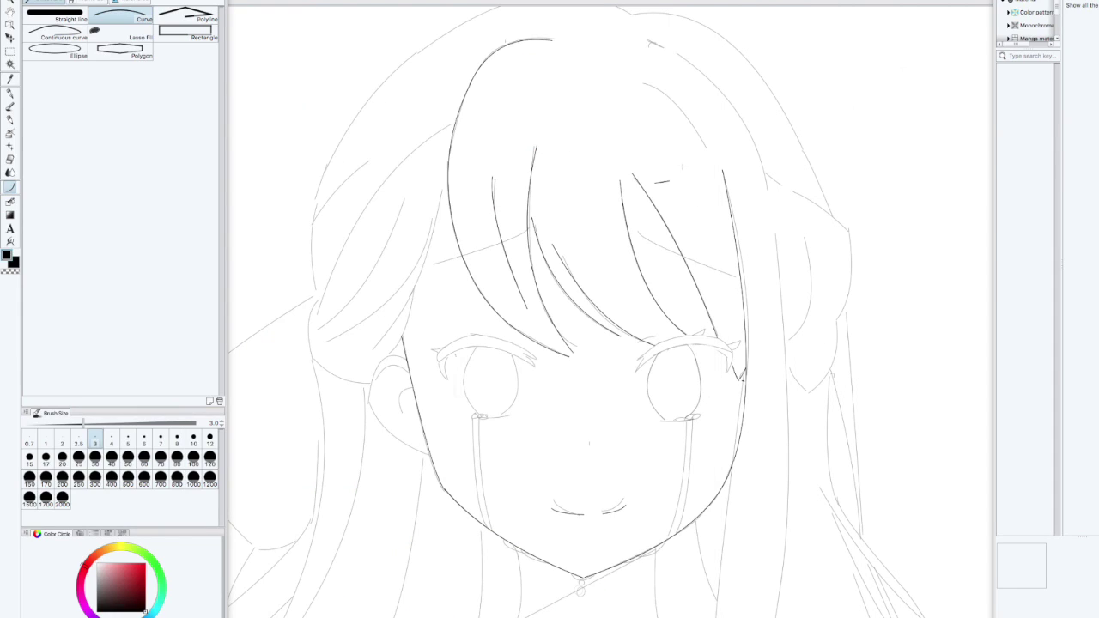
{"action": "left_click_drag", "start_coordinate": [641, 170], "coordinate": [737, 285]}
Trace the short swept-back hair strands at the left temple, just above the ear.
{"action": "left_click_drag", "start_coordinate": [402, 324], "coordinate": [373, 349]}
{"action": "left_click", "coordinate": [421, 292]}
{"action": "left_click_drag", "start_coordinate": [413, 293], "coordinate": [390, 355]}
{"action": "key", "text": "ctrl+z"}
{"action": "left_click_drag", "start_coordinate": [412, 293], "coordinate": [390, 354]}
{"action": "left_click", "coordinate": [410, 331]}
Flip the canvas view horizontally and trace two strands of the swept-back hair above the ear.
{"action": "key", "text": "h"}
{"action": "mouse_move", "coordinate": [644, 257]}
{"action": "left_mouse_down"}
{"action": "mouse_move", "coordinate": [610, 191]}
{"action": "mouse_move", "coordinate": [544, 224]}
{"action": "left_mouse_up"}
{"action": "left_click_drag", "start_coordinate": [528, 189], "coordinate": [635, 311]}
{"action": "left_click", "coordinate": [534, 270]}
{"action": "left_click_drag", "start_coordinate": [555, 160], "coordinate": [641, 297]}
{"action": "left_click", "coordinate": [586, 252]}
Trace the outer contour and lower edge of the swept-back hair section above the ear.
{"action": "mouse_move", "coordinate": [532, 319]}
{"action": "left_mouse_down"}
{"action": "mouse_move", "coordinate": [716, 326]}
{"action": "mouse_move", "coordinate": [621, 525]}
{"action": "left_mouse_up"}
{"action": "left_click_drag", "start_coordinate": [392, 80], "coordinate": [671, 465]}
{"action": "left_click", "coordinate": [550, 164]}
{"action": "left_click_drag", "start_coordinate": [653, 419], "coordinate": [664, 533]}
{"action": "left_click", "coordinate": [692, 483]}
{"action": "left_click_drag", "start_coordinate": [707, 485], "coordinate": [698, 200]}
{"action": "left_click_drag", "start_coordinate": [656, 248], "coordinate": [545, 291]}
{"action": "left_click", "coordinate": [623, 300]}
Trace both edges of the long pointed side lock hanging from behind the ear with the Curve tool.
{"action": "left_click_drag", "start_coordinate": [784, 266], "coordinate": [839, 76]}
{"action": "mouse_move", "coordinate": [526, 331]}
{"action": "left_mouse_down"}
{"action": "mouse_move", "coordinate": [378, 333]}
{"action": "mouse_move", "coordinate": [429, 333]}
{"action": "left_mouse_up"}
{"action": "left_click_drag", "start_coordinate": [622, 183], "coordinate": [696, 525]}
{"action": "left_click", "coordinate": [577, 330]}
{"action": "key", "text": "ctrl+z"}
{"action": "key", "text": "ctrl+z"}
{"action": "left_click_drag", "start_coordinate": [622, 184], "coordinate": [696, 526]}
{"action": "left_click_drag", "start_coordinate": [567, 211], "coordinate": [695, 525]}
{"action": "left_click", "coordinate": [558, 370]}
Trace the outer edge of the back hair over the shoulder and the inner strand beside it.
{"action": "left_click_drag", "start_coordinate": [609, 360], "coordinate": [547, 210]}
{"action": "mouse_move", "coordinate": [548, 102]}
{"action": "left_mouse_down"}
{"action": "mouse_move", "coordinate": [785, 426]}
{"action": "mouse_move", "coordinate": [709, 329]}
{"action": "left_mouse_up"}
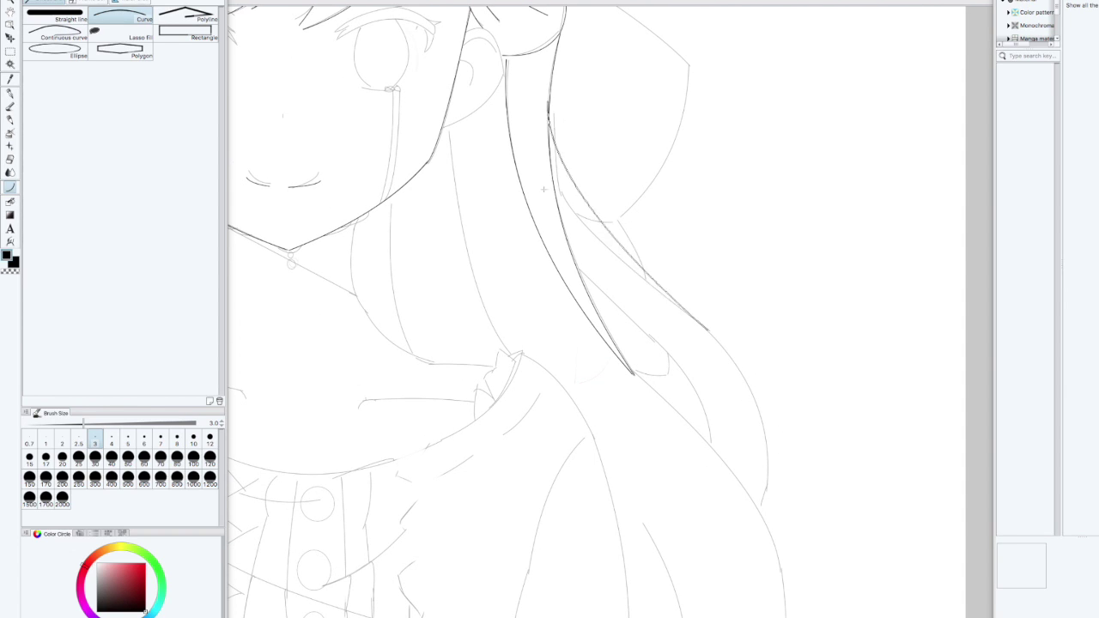
{"action": "left_click", "coordinate": [533, 220]}
{"action": "left_click_drag", "start_coordinate": [580, 280], "coordinate": [694, 388]}
{"action": "left_click", "coordinate": [707, 412]}
{"action": "left_click_drag", "start_coordinate": [708, 330], "coordinate": [760, 507]}
{"action": "left_click", "coordinate": [797, 420]}
Trace the top and side edges of the large ribbon behind the head with the Curve tool.
{"action": "left_click_drag", "start_coordinate": [713, 309], "coordinate": [728, 476]}
{"action": "left_click_drag", "start_coordinate": [563, 133], "coordinate": [705, 233]}
{"action": "left_click", "coordinate": [663, 182]}
{"action": "key", "text": "ctrl+z"}
{"action": "left_click_drag", "start_coordinate": [567, 132], "coordinate": [663, 459]}
{"action": "left_click", "coordinate": [667, 191]}
{"action": "left_click", "coordinate": [696, 334]}
{"action": "left_click_drag", "start_coordinate": [567, 132], "coordinate": [704, 234]}
{"action": "left_click", "coordinate": [631, 211]}
Trace the lower back hair's outer edge from the side lock's tip downward, and one inner strand.
{"action": "left_click_drag", "start_coordinate": [690, 397], "coordinate": [714, 193]}
{"action": "mouse_move", "coordinate": [673, 336]}
{"action": "left_mouse_down"}
{"action": "mouse_move", "coordinate": [825, 547]}
{"action": "mouse_move", "coordinate": [825, 617]}
{"action": "left_mouse_up"}
{"action": "left_click", "coordinate": [800, 450]}
{"action": "left_click", "coordinate": [829, 584]}
{"action": "left_click_drag", "start_coordinate": [682, 487], "coordinate": [726, 617]}
{"action": "left_click", "coordinate": [703, 554]}
{"action": "left_click", "coordinate": [714, 542]}
Trace both sides of the neck, continuing one side along the shoulder to the dress collar.
{"action": "mouse_move", "coordinate": [753, 510]}
{"action": "left_mouse_down"}
{"action": "mouse_move", "coordinate": [916, 367]}
{"action": "mouse_move", "coordinate": [962, 484]}
{"action": "left_mouse_up"}
{"action": "mouse_move", "coordinate": [466, 158]}
{"action": "left_mouse_down"}
{"action": "mouse_move", "coordinate": [430, 282]}
{"action": "mouse_move", "coordinate": [410, 292]}
{"action": "left_mouse_up"}
{"action": "left_click", "coordinate": [473, 277]}
{"action": "mouse_move", "coordinate": [609, 158]}
{"action": "left_mouse_down"}
{"action": "mouse_move", "coordinate": [677, 301]}
{"action": "mouse_move", "coordinate": [746, 303]}
{"action": "left_mouse_up"}
{"action": "left_click", "coordinate": [601, 232]}
Flip the canvas view back and trace the inner edge of the long front lock beside the right cheek.
{"action": "left_click_drag", "start_coordinate": [458, 305], "coordinate": [525, 504]}
{"action": "key", "text": "h"}
{"action": "left_click_drag", "start_coordinate": [744, 341], "coordinate": [879, 217]}
{"action": "left_click_drag", "start_coordinate": [736, 148], "coordinate": [711, 617]}
{"action": "left_click", "coordinate": [694, 397]}
Try to trace the outer edge of the long front lock with the Curve tool.
{"action": "scroll", "coordinate": [523, 364], "scroll_direction": "down", "scroll_amount": 3}
{"action": "scroll", "coordinate": [523, 344], "scroll_direction": "up", "scroll_amount": 1}
{"action": "left_click_drag", "start_coordinate": [658, 148], "coordinate": [653, 417]}
{"action": "left_click", "coordinate": [672, 275]}
{"action": "key", "text": "ctrl+z"}
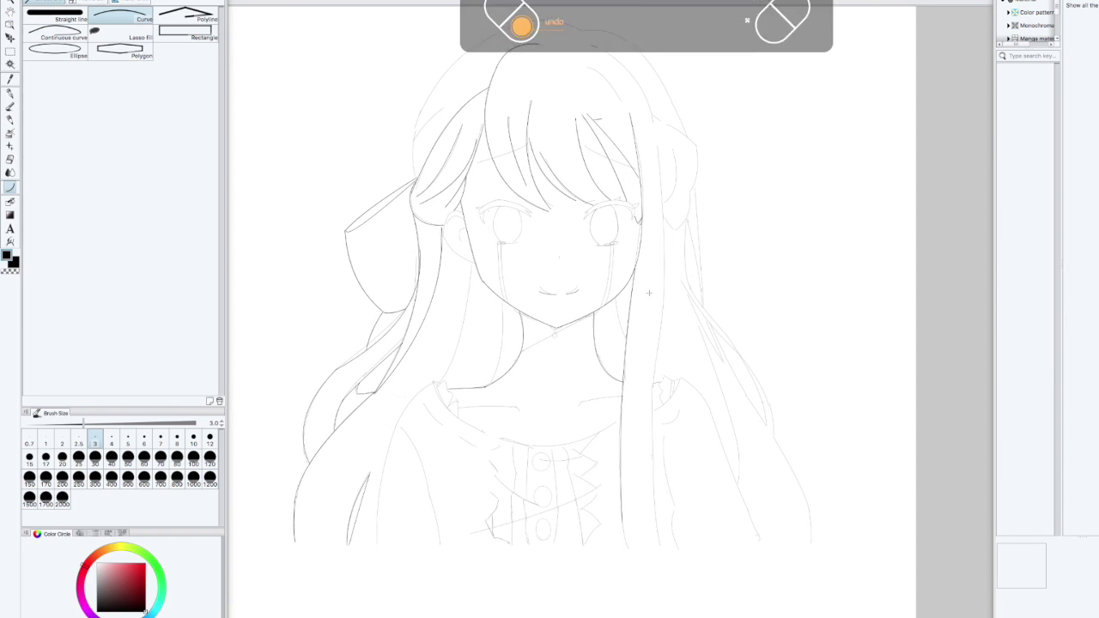
Trace the outer edge of the long front lock beside the right cheek, from the side of the head down to the chest.
{"action": "left_click_drag", "start_coordinate": [659, 149], "coordinate": [659, 544]}
{"action": "key", "text": "ctrl+z"}
{"action": "left_click", "coordinate": [671, 261]}
{"action": "left_click", "coordinate": [647, 451]}
{"action": "key", "text": "ctrl+z"}
Trace two curved strands on the right side of the bangs, running from the parting toward the temple.
{"action": "left_click_drag", "start_coordinate": [589, 64], "coordinate": [620, 103]}
{"action": "left_click", "coordinate": [611, 77]}
{"action": "left_click_drag", "start_coordinate": [591, 43], "coordinate": [654, 119]}
{"action": "left_click", "coordinate": [639, 67]}
Trace the outline of the gathered hair section on the right side of the head, with its inner strands.
{"action": "left_click_drag", "start_coordinate": [653, 118], "coordinate": [660, 121]}
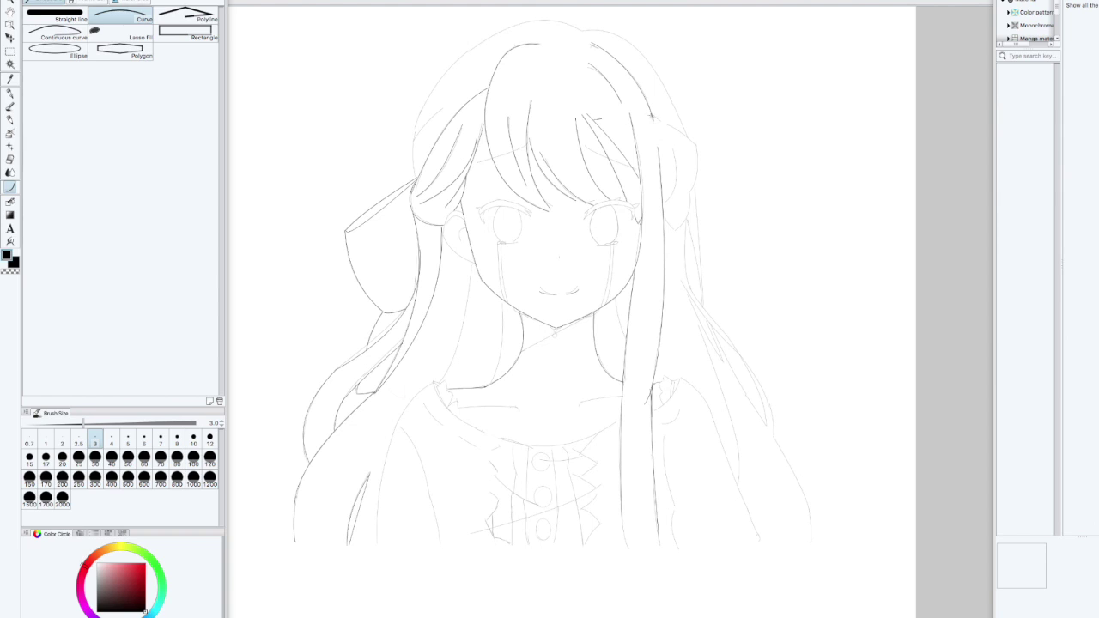
{"action": "left_click_drag", "start_coordinate": [676, 226], "coordinate": [666, 154]}
{"action": "left_click", "coordinate": [696, 160]}
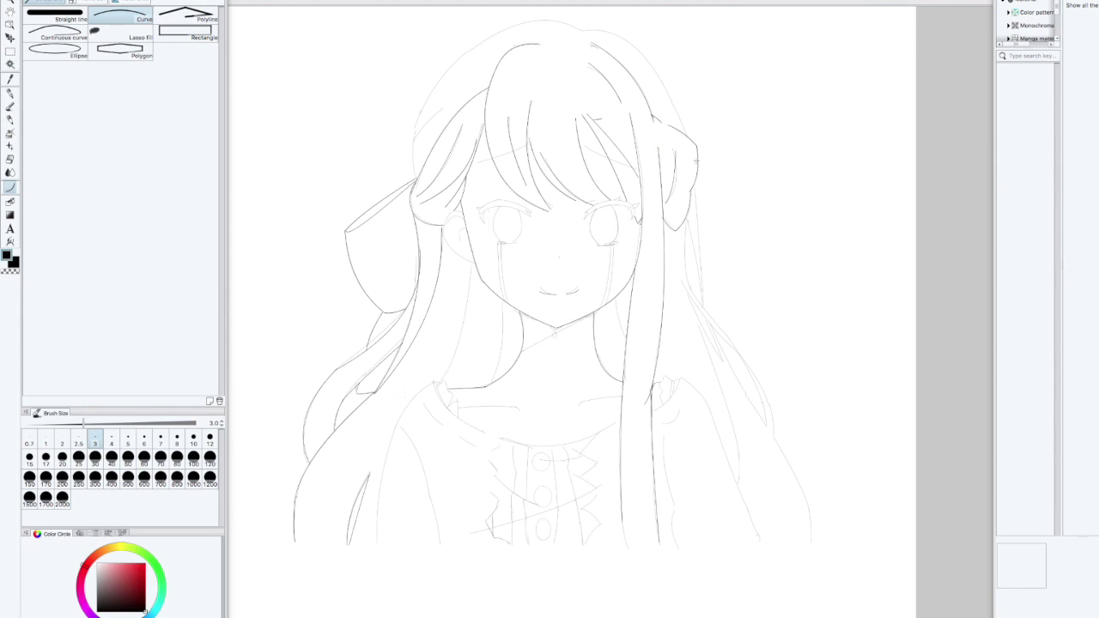
{"action": "left_click_drag", "start_coordinate": [677, 134], "coordinate": [694, 164]}
{"action": "left_click", "coordinate": [682, 158]}
Trace the outer hair contour from the parting down the right side of the head.
{"action": "left_click_drag", "start_coordinate": [583, 31], "coordinate": [688, 136]}
{"action": "key", "text": "ctrl+z"}
{"action": "left_click_drag", "start_coordinate": [583, 31], "coordinate": [688, 137]}
{"action": "left_click", "coordinate": [645, 23]}
Trace the outer hair contour from the parting over the crown and down the left side of the head.
{"action": "mouse_move", "coordinate": [584, 31]}
{"action": "left_mouse_down"}
{"action": "mouse_move", "coordinate": [484, 34]}
{"action": "mouse_move", "coordinate": [414, 142]}
{"action": "left_mouse_up"}
{"action": "scroll", "coordinate": [458, 42], "scroll_direction": "up", "scroll_amount": 2}
{"action": "left_click", "coordinate": [488, 57]}
{"action": "key", "text": "ctrl+z"}
{"action": "mouse_move", "coordinate": [415, 244]}
{"action": "left_mouse_down"}
{"action": "mouse_move", "coordinate": [466, 118]}
{"action": "mouse_move", "coordinate": [581, 94]}
{"action": "left_mouse_up"}
{"action": "left_click", "coordinate": [419, 157]}
{"action": "left_click", "coordinate": [549, 68]}
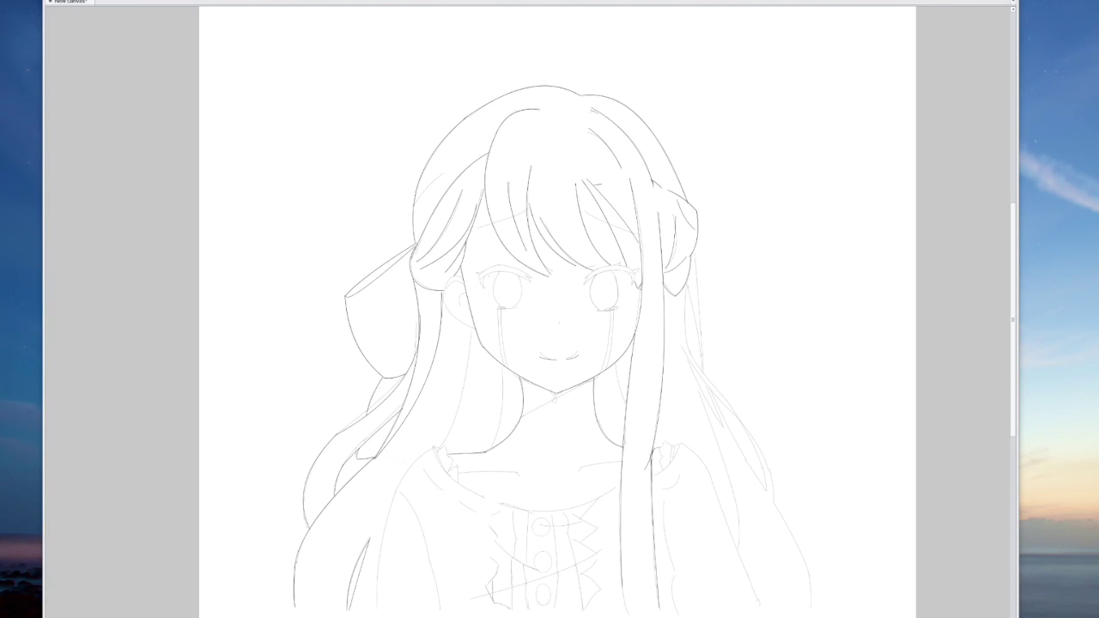
Trace the lower edge of the right eye's upper lash line, including its outer corner.
{"action": "left_click", "coordinate": [48, 1]}
{"action": "left_click", "coordinate": [73, 6]}
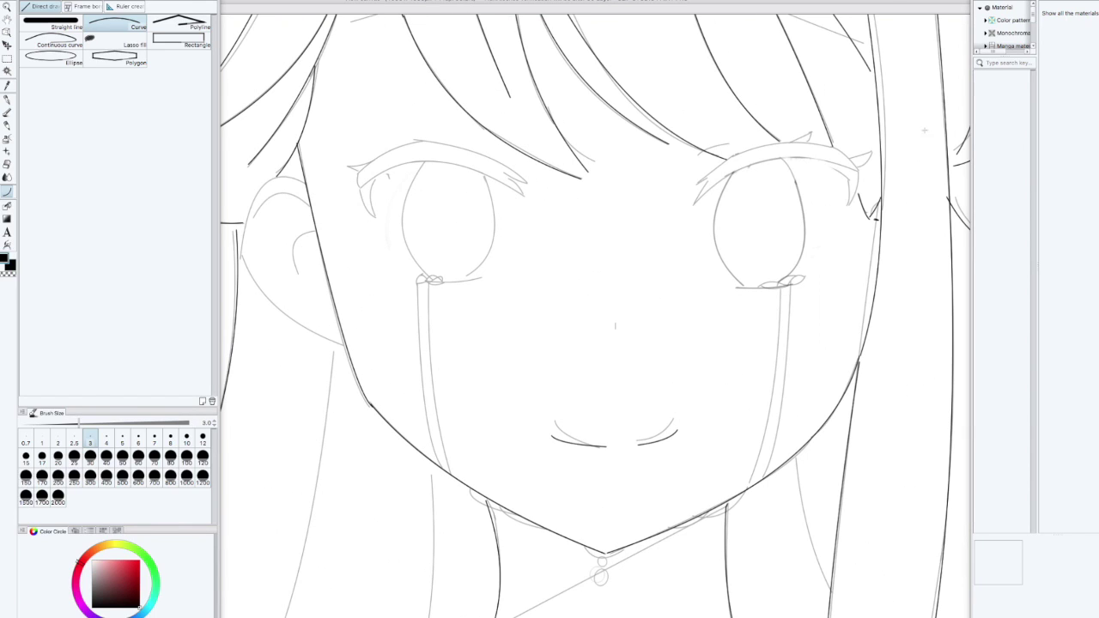
{"action": "left_click_drag", "start_coordinate": [694, 204], "coordinate": [858, 172]}
{"action": "left_click", "coordinate": [778, 129]}
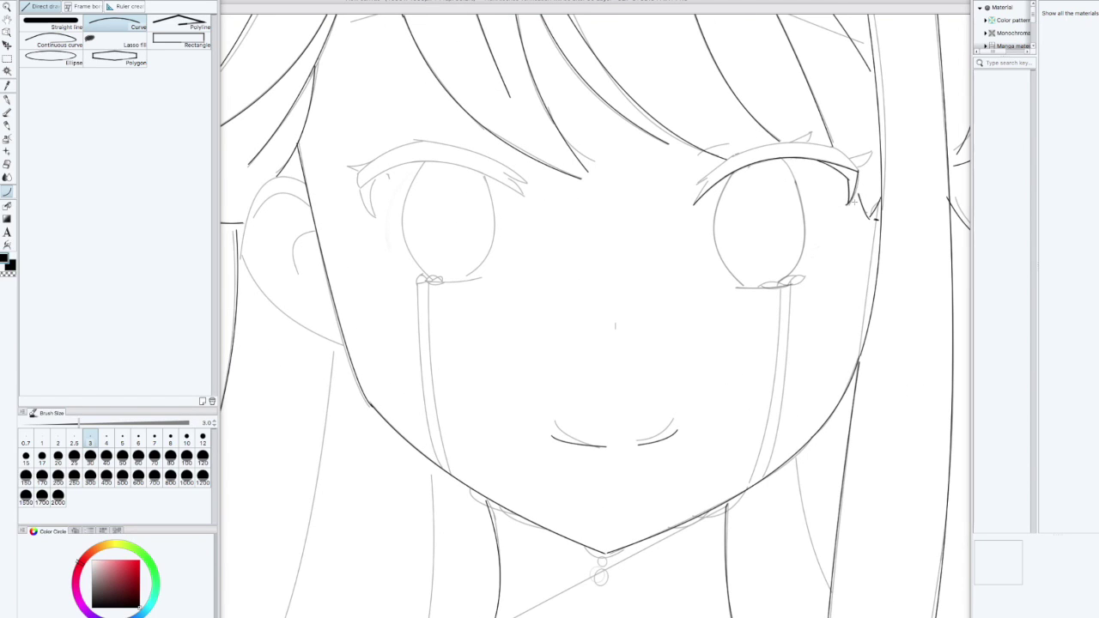
{"action": "left_click", "coordinate": [716, 165]}
Trace the upper edge of the right eye's lash line out to the outer corner.
{"action": "left_click_drag", "start_coordinate": [738, 153], "coordinate": [843, 152]}
{"action": "left_click", "coordinate": [790, 143]}
{"action": "key", "text": "super+z"}
{"action": "key", "text": "super+z"}
{"action": "mouse_move", "coordinate": [739, 153]}
{"action": "left_mouse_down"}
{"action": "mouse_move", "coordinate": [842, 152]}
{"action": "mouse_move", "coordinate": [754, 152]}
{"action": "mouse_move", "coordinate": [858, 171]}
{"action": "left_mouse_up"}
{"action": "left_click", "coordinate": [806, 125]}
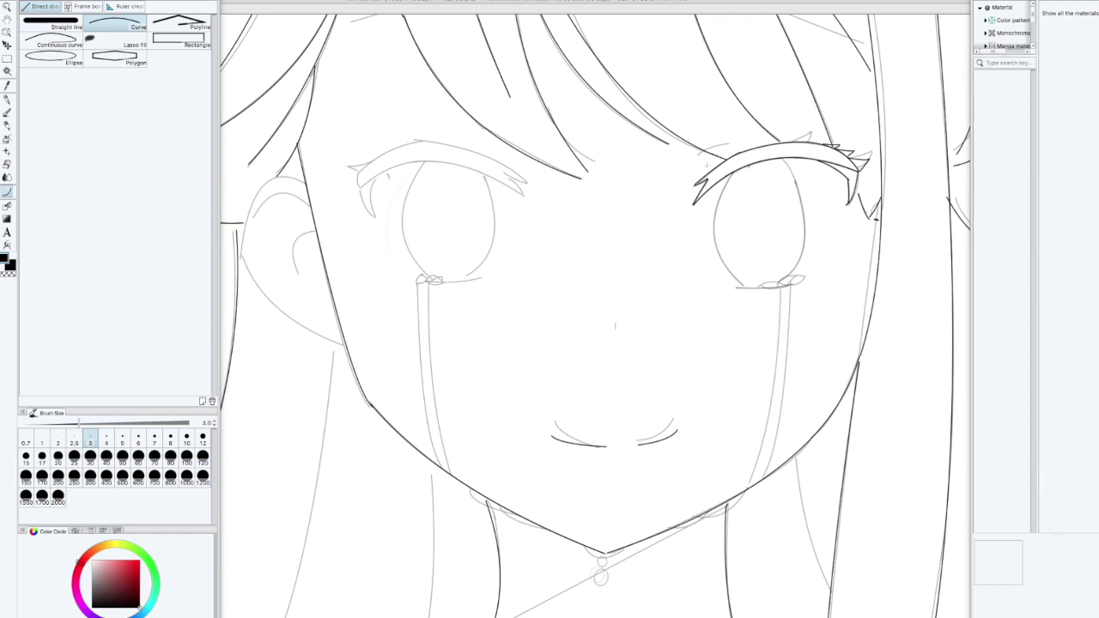
Trace the left eye's upper lash line along both edges, with the pointed lashes at the outer corner.
{"action": "left_click", "coordinate": [358, 205]}
{"action": "left_click_drag", "start_coordinate": [358, 175], "coordinate": [375, 220]}
{"action": "left_click_drag", "start_coordinate": [372, 178], "coordinate": [524, 196]}
{"action": "left_click", "coordinate": [443, 139]}
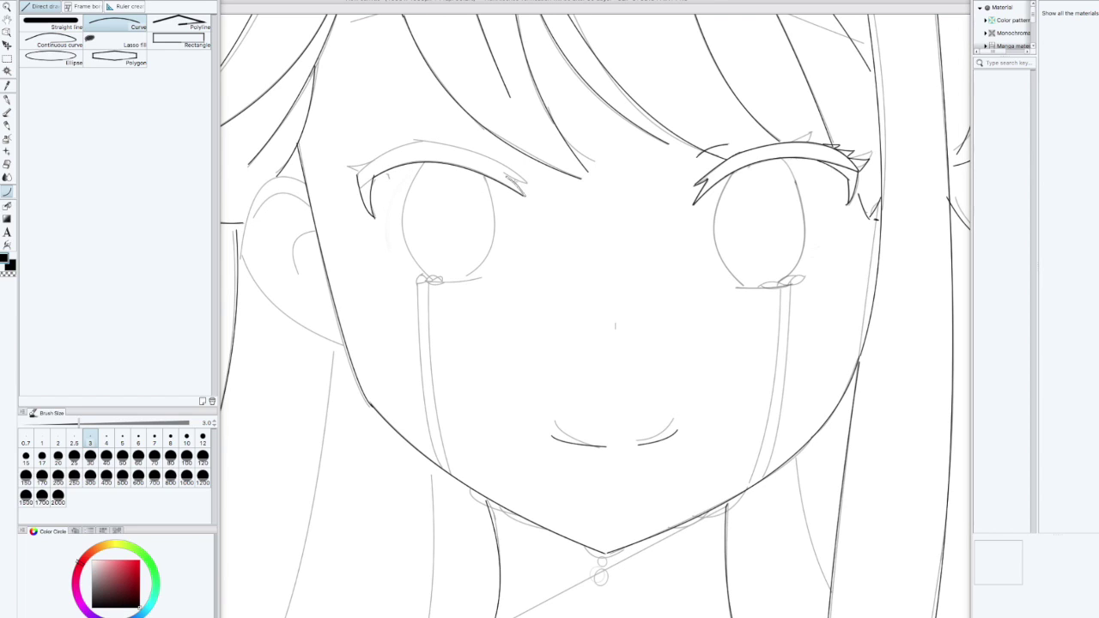
{"action": "mouse_move", "coordinate": [357, 175]}
{"action": "left_mouse_down"}
{"action": "mouse_move", "coordinate": [527, 184]}
{"action": "mouse_move", "coordinate": [339, 167]}
{"action": "left_mouse_up"}
{"action": "left_click", "coordinate": [414, 103]}
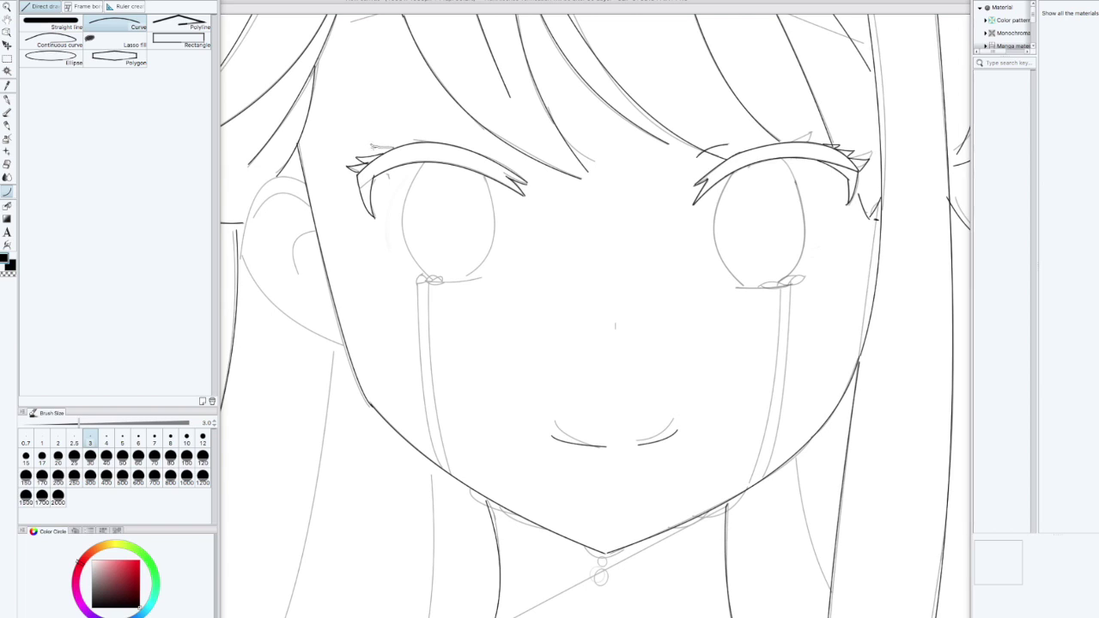
Trace the iris outlines of both eyes from the lash line down to the lower lid.
{"action": "scroll", "coordinate": [621, 303], "scroll_direction": "up", "scroll_amount": 1}
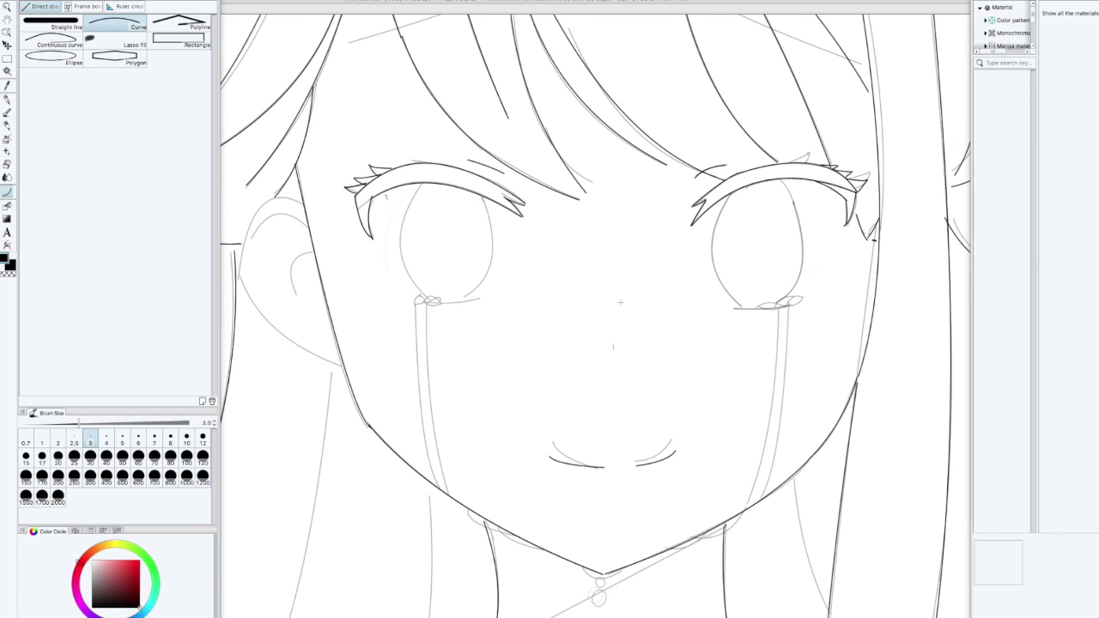
{"action": "left_click_drag", "start_coordinate": [421, 183], "coordinate": [430, 301]}
{"action": "left_click", "coordinate": [375, 256]}
{"action": "mouse_move", "coordinate": [482, 197]}
{"action": "left_mouse_down"}
{"action": "mouse_move", "coordinate": [464, 301]}
{"action": "mouse_move", "coordinate": [418, 303]}
{"action": "left_mouse_up"}
{"action": "left_click", "coordinate": [512, 246]}
{"action": "left_click_drag", "start_coordinate": [729, 192], "coordinate": [736, 309]}
{"action": "left_click_drag", "start_coordinate": [778, 181], "coordinate": [778, 307]}
Try to trace the tear streaks running from both eyes down to the jaw in black.
{"action": "mouse_move", "coordinate": [414, 304]}
{"action": "left_mouse_down"}
{"action": "mouse_move", "coordinate": [424, 443]}
{"action": "mouse_move", "coordinate": [449, 497]}
{"action": "left_mouse_up"}
{"action": "left_click", "coordinate": [413, 399]}
{"action": "left_click", "coordinate": [420, 399]}
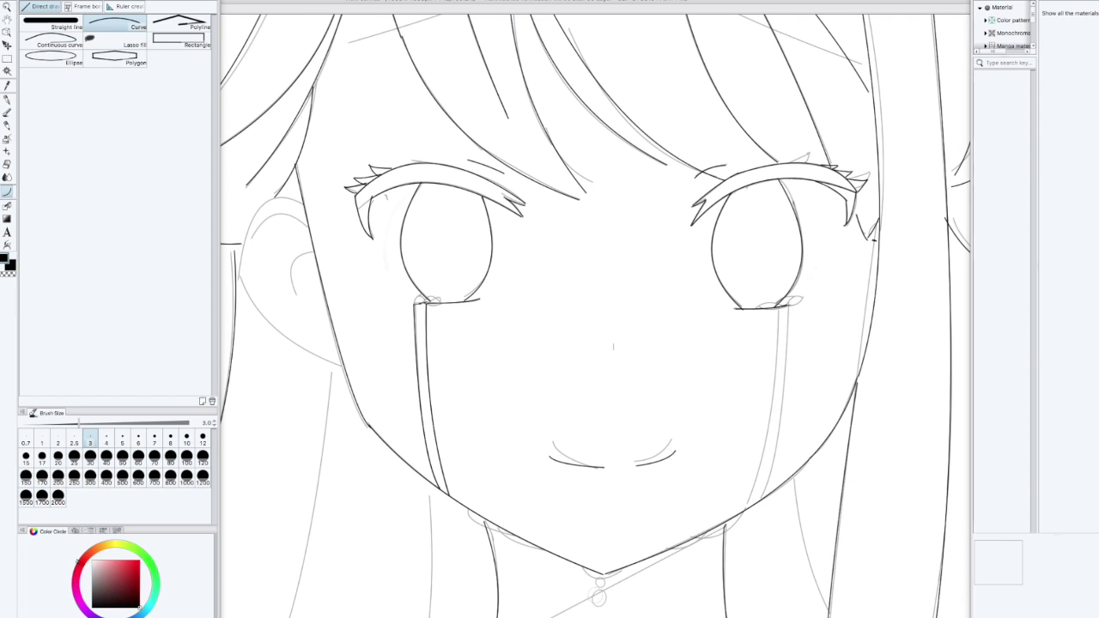
{"action": "key", "text": "super+z"}
{"action": "key", "text": "super+z"}
{"action": "left_click_drag", "start_coordinate": [414, 304], "coordinate": [427, 303]}
{"action": "left_click", "coordinate": [421, 303]}
{"action": "left_click_drag", "start_coordinate": [780, 308], "coordinate": [745, 510]}
{"action": "left_click", "coordinate": [778, 404]}
{"action": "key", "text": "super+z"}
{"action": "key", "text": "super+z"}
{"action": "key", "text": "super+z"}
Sample the tear's line colour from the canvas and trace both edges of the left tear streak from eye to jaw.
{"action": "left_click", "coordinate": [417, 319], "text": "alt"}
{"action": "left_click_drag", "start_coordinate": [416, 305], "coordinate": [449, 495]}
{"action": "left_click", "coordinate": [416, 400]}
{"action": "left_click", "coordinate": [427, 399]}
{"action": "key", "text": "p"}
{"action": "key", "text": "super+z"}
{"action": "left_click", "coordinate": [6, 192]}
{"action": "left_click_drag", "start_coordinate": [416, 305], "coordinate": [449, 496]}
{"action": "left_click", "coordinate": [416, 399]}
{"action": "left_click", "coordinate": [427, 400]}
Trace both edges of the right tear streak from the eye down to the jaw.
{"action": "mouse_move", "coordinate": [778, 310]}
{"action": "left_mouse_down"}
{"action": "mouse_move", "coordinate": [745, 510]}
{"action": "mouse_move", "coordinate": [760, 501]}
{"action": "left_mouse_up"}
{"action": "left_click", "coordinate": [775, 403]}
{"action": "left_click", "coordinate": [785, 402]}
Set the drawing colour back to black and trace the left ear's outer outline and inner folds.
{"action": "mouse_move", "coordinate": [549, 331]}
{"action": "left_mouse_down"}
{"action": "mouse_move", "coordinate": [645, 304]}
{"action": "mouse_move", "coordinate": [686, 314]}
{"action": "left_mouse_up"}
{"action": "left_click", "coordinate": [92, 607]}
{"action": "mouse_move", "coordinate": [440, 187]}
{"action": "left_mouse_down"}
{"action": "mouse_move", "coordinate": [377, 258]}
{"action": "mouse_move", "coordinate": [481, 350]}
{"action": "left_mouse_up"}
{"action": "left_click", "coordinate": [386, 161]}
{"action": "left_click", "coordinate": [398, 319]}
{"action": "mouse_move", "coordinate": [389, 222]}
{"action": "left_mouse_down"}
{"action": "mouse_move", "coordinate": [446, 209]}
{"action": "mouse_move", "coordinate": [420, 286]}
{"action": "left_mouse_up"}
{"action": "left_click", "coordinate": [408, 177]}
{"action": "left_click", "coordinate": [397, 231]}
Draw the small round earring on the left earlobe with the Ellipse tool.
{"action": "left_click_drag", "start_coordinate": [547, 328], "coordinate": [605, 244]}
{"action": "left_click", "coordinate": [52, 58]}
{"action": "left_click_drag", "start_coordinate": [474, 508], "coordinate": [564, 289]}
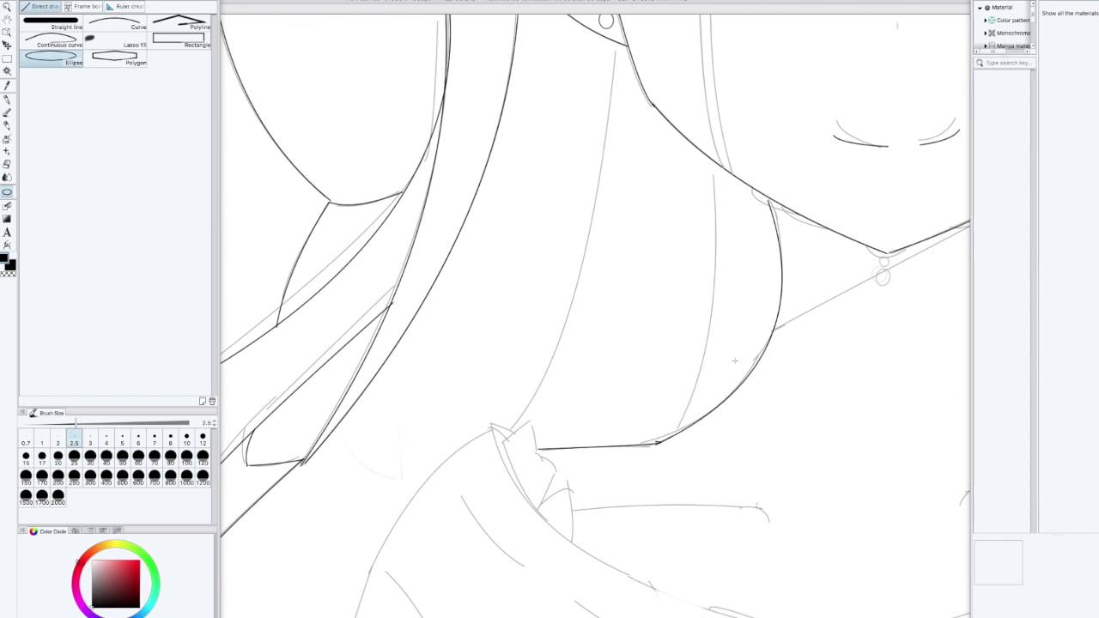
{"action": "scroll", "coordinate": [513, 326], "scroll_direction": "down", "scroll_amount": 5}
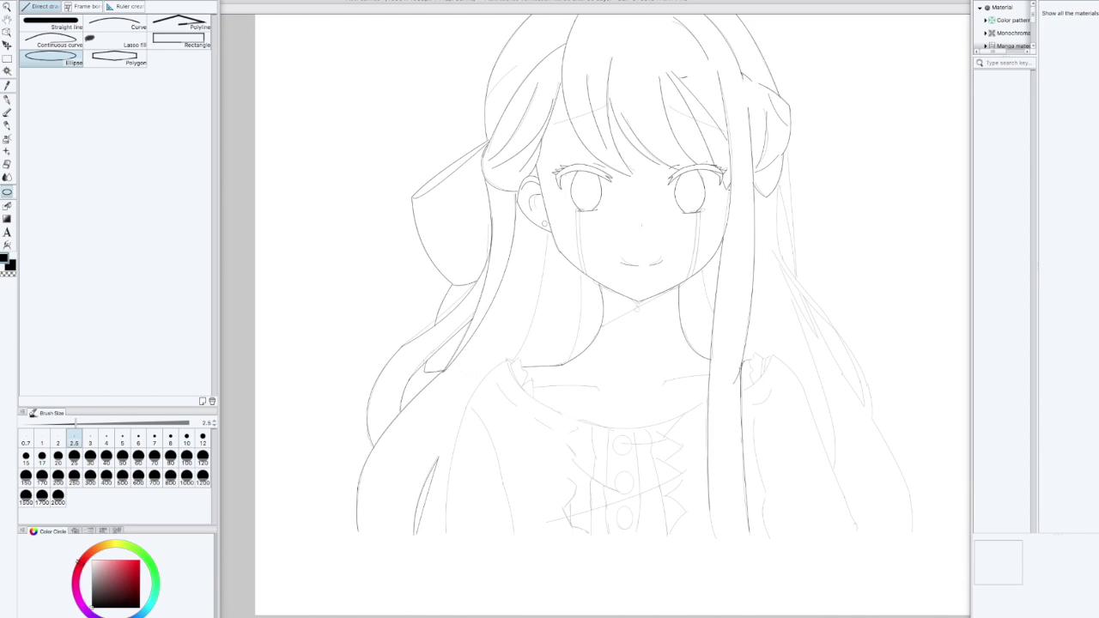
{"action": "scroll", "coordinate": [514, 324], "scroll_direction": "up", "scroll_amount": 5}
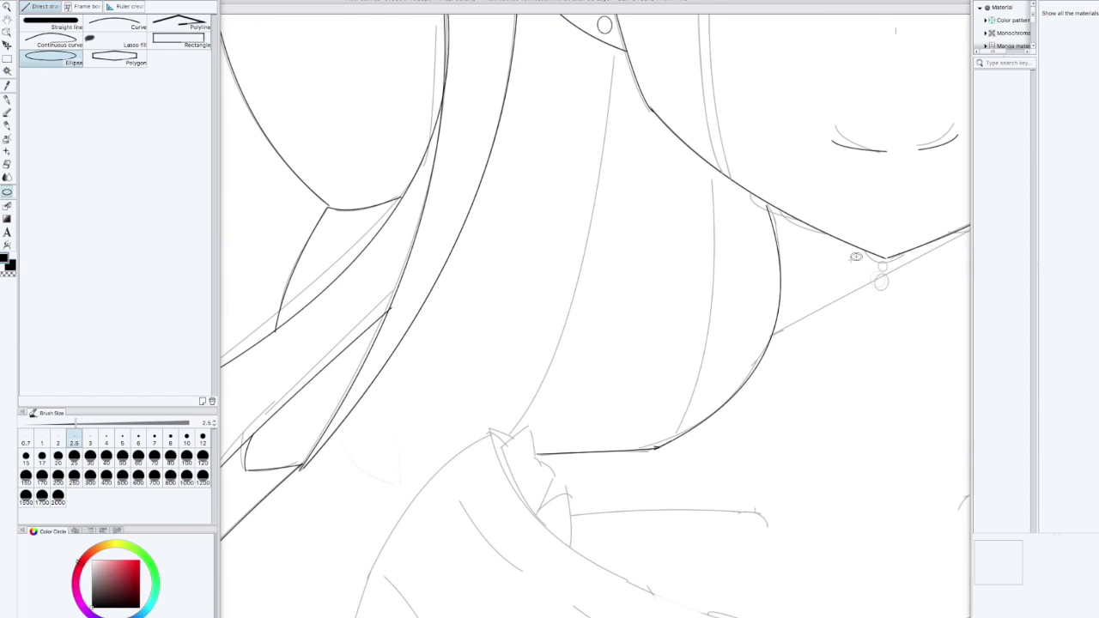
{"action": "left_click_drag", "start_coordinate": [857, 258], "coordinate": [859, 275]}
Trace the two back-hair strands left of the neck and the left shoulder's outer edge with the Curve tool.
{"action": "left_click", "coordinate": [115, 22]}
{"action": "left_click_drag", "start_coordinate": [616, 69], "coordinate": [512, 456]}
{"action": "left_click", "coordinate": [596, 301]}
{"action": "mouse_move", "coordinate": [712, 188]}
{"action": "left_mouse_down"}
{"action": "mouse_move", "coordinate": [713, 244]}
{"action": "mouse_move", "coordinate": [676, 456]}
{"action": "left_mouse_up"}
{"action": "left_click", "coordinate": [733, 370]}
{"action": "mouse_move", "coordinate": [490, 453]}
{"action": "left_mouse_down"}
{"action": "mouse_move", "coordinate": [643, 54]}
{"action": "mouse_move", "coordinate": [462, 575]}
{"action": "left_mouse_up"}
{"action": "left_click", "coordinate": [471, 128]}
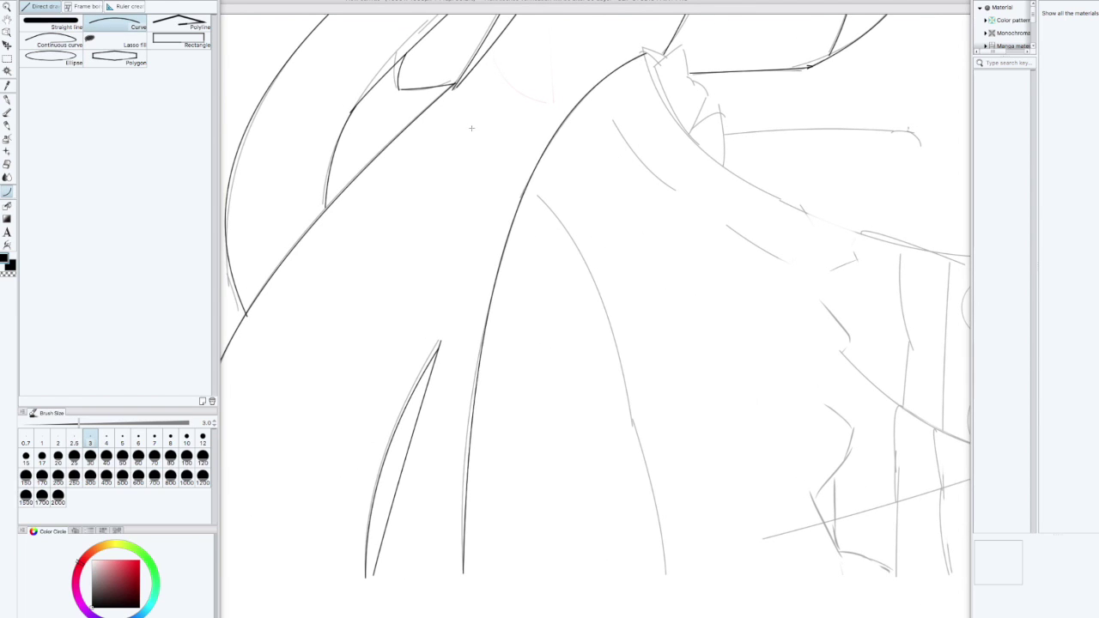
Try to trace the dress neckline as one curve starting at the left shoulder.
{"action": "scroll", "coordinate": [518, 326], "scroll_direction": "down", "scroll_amount": 5}
{"action": "mouse_move", "coordinate": [528, 216]}
{"action": "left_mouse_down"}
{"action": "mouse_move", "coordinate": [476, 220]}
{"action": "mouse_move", "coordinate": [866, 204]}
{"action": "left_mouse_up"}
{"action": "left_click", "coordinate": [659, 384]}
{"action": "key", "text": "ctrl+z"}
{"action": "left_click_drag", "start_coordinate": [520, 208], "coordinate": [786, 258]}
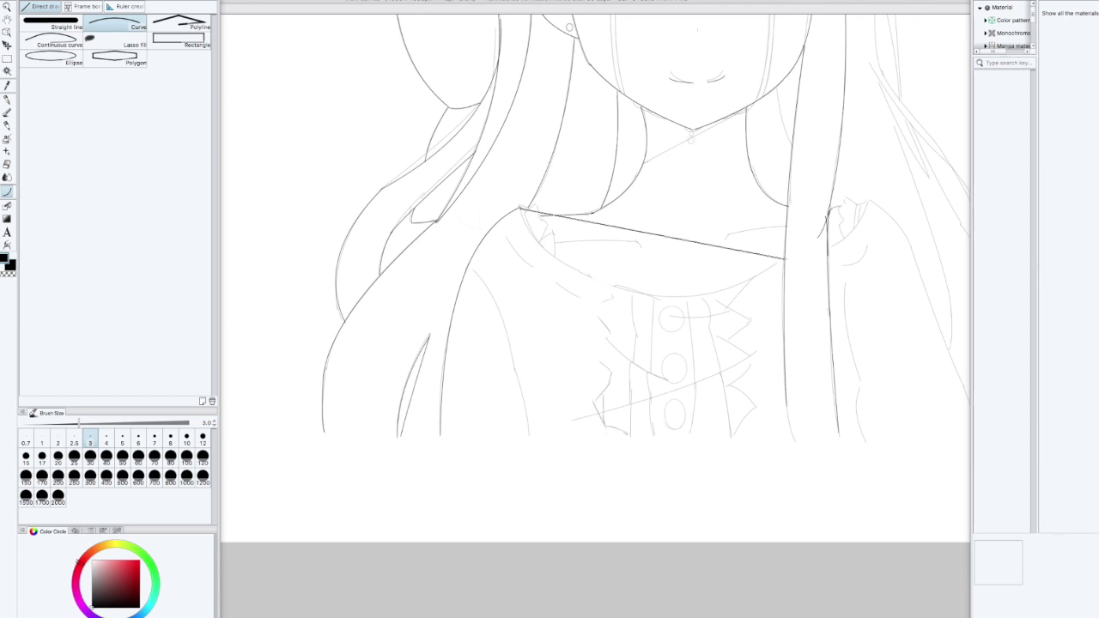
{"action": "left_click", "coordinate": [606, 350]}
{"action": "key", "text": "ctrl+z"}
Trace the dress neckline as one sweeping curve from the left shoulder to the right shoulder.
{"action": "mouse_move", "coordinate": [520, 207]}
{"action": "left_mouse_down"}
{"action": "mouse_move", "coordinate": [624, 290]}
{"action": "mouse_move", "coordinate": [784, 258]}
{"action": "mouse_move", "coordinate": [868, 201]}
{"action": "left_mouse_up"}
{"action": "left_click", "coordinate": [533, 264]}
{"action": "left_click", "coordinate": [708, 311]}
{"action": "left_click", "coordinate": [857, 225]}
{"action": "key", "text": "ctrl+z"}
Trace the small collar ruffle at the right shoulder and the outer edge of the right sleeve.
{"action": "mouse_move", "coordinate": [829, 246]}
{"action": "left_mouse_down"}
{"action": "mouse_move", "coordinate": [867, 201]}
{"action": "mouse_move", "coordinate": [845, 200]}
{"action": "mouse_move", "coordinate": [852, 224]}
{"action": "mouse_move", "coordinate": [865, 203]}
{"action": "mouse_move", "coordinate": [921, 274]}
{"action": "mouse_move", "coordinate": [820, 241]}
{"action": "mouse_move", "coordinate": [894, 401]}
{"action": "left_mouse_up"}
{"action": "left_click", "coordinate": [857, 225]}
{"action": "left_click", "coordinate": [856, 216]}
{"action": "left_click", "coordinate": [863, 204]}
{"action": "left_click", "coordinate": [900, 208]}
{"action": "left_click", "coordinate": [867, 318]}
Trace the fold below the right shoulder, the inner sleeve lines beneath it, and the lower end of the front lock.
{"action": "left_click_drag", "start_coordinate": [759, 256], "coordinate": [776, 351]}
{"action": "left_click", "coordinate": [761, 305]}
{"action": "left_click_drag", "start_coordinate": [758, 237], "coordinate": [783, 216]}
{"action": "left_click", "coordinate": [777, 233]}
{"action": "left_click_drag", "start_coordinate": [776, 360], "coordinate": [783, 411]}
{"action": "left_click", "coordinate": [770, 378]}
{"action": "left_click_drag", "start_coordinate": [701, 374], "coordinate": [712, 410]}
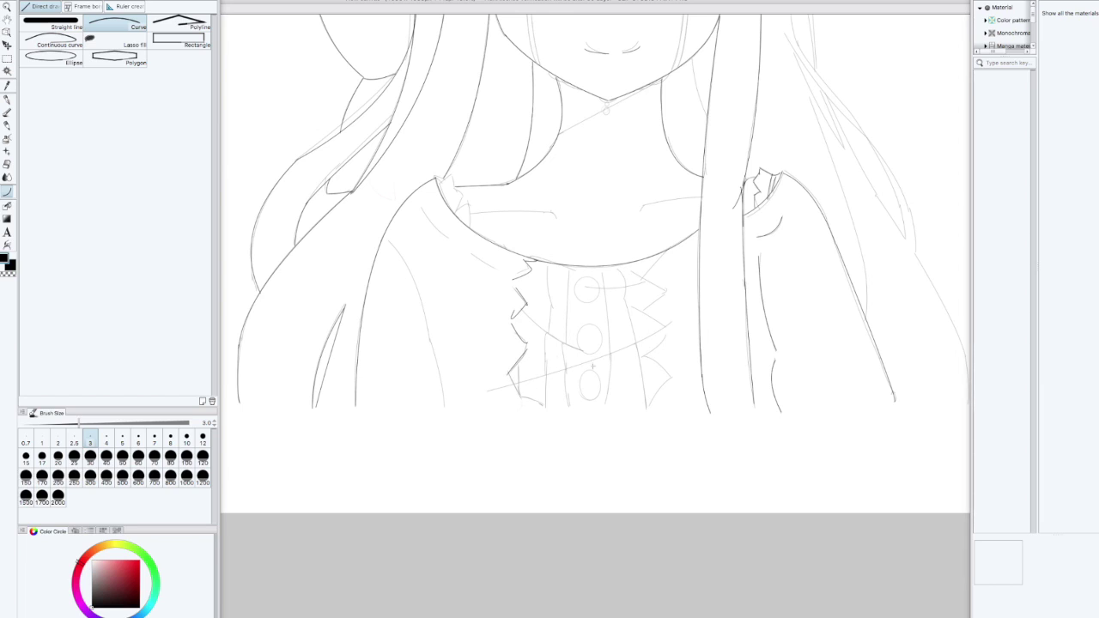
Trace the vertical placket lines left of the buttons and the crease crossing them toward the middle button.
{"action": "left_click", "coordinate": [552, 302]}
{"action": "mouse_move", "coordinate": [548, 266]}
{"action": "left_mouse_down"}
{"action": "mouse_move", "coordinate": [549, 333]}
{"action": "mouse_move", "coordinate": [567, 343]}
{"action": "left_mouse_up"}
{"action": "left_click", "coordinate": [569, 307]}
{"action": "mouse_move", "coordinate": [523, 310]}
{"action": "left_mouse_down"}
{"action": "mouse_move", "coordinate": [583, 350]}
{"action": "mouse_move", "coordinate": [545, 408]}
{"action": "left_mouse_up"}
{"action": "left_click", "coordinate": [547, 337]}
{"action": "left_click", "coordinate": [544, 365]}
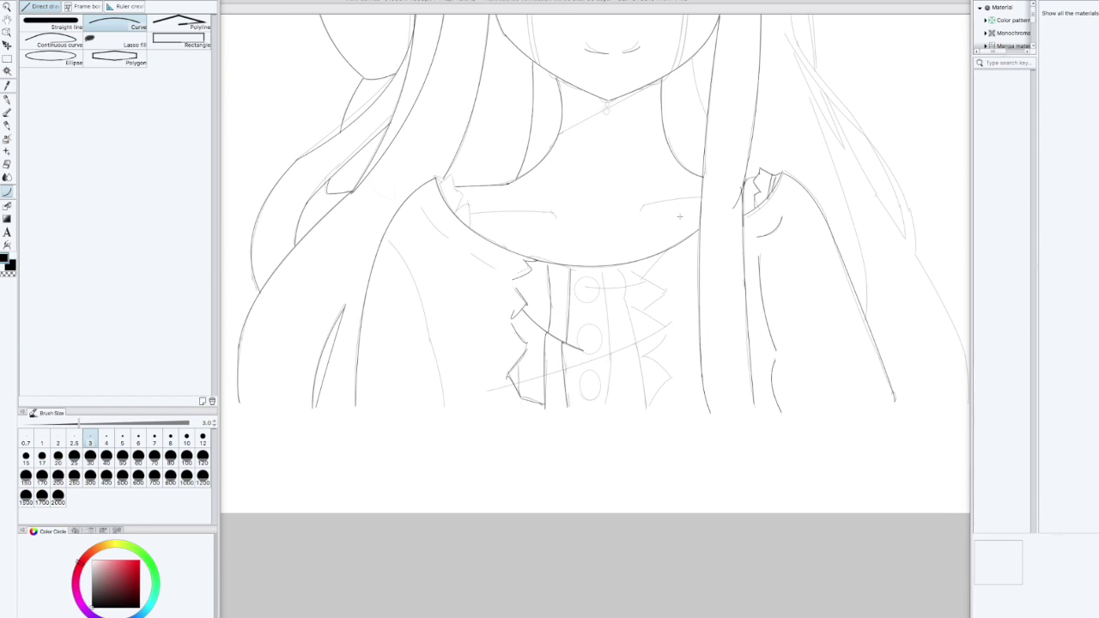
Trace the long diagonal crease across the bodice and the placket's right-hand vertical lines with their zigzag frill.
{"action": "left_click_drag", "start_coordinate": [486, 391], "coordinate": [672, 323]}
{"action": "left_click_drag", "start_coordinate": [603, 270], "coordinate": [607, 404]}
{"action": "left_click_drag", "start_coordinate": [620, 268], "coordinate": [624, 299]}
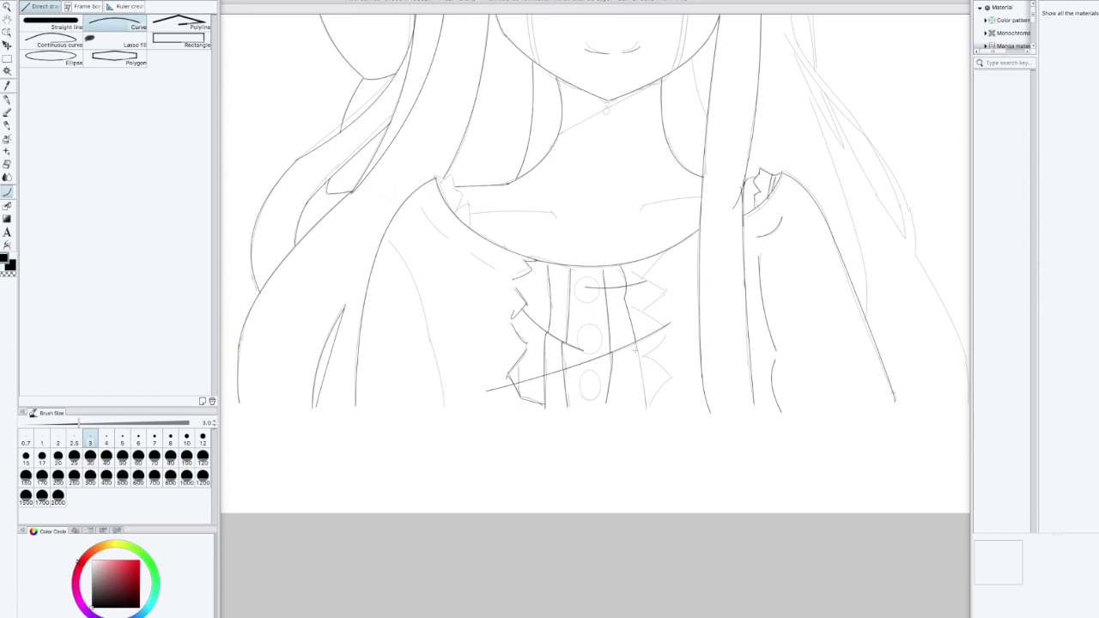
{"action": "left_click_drag", "start_coordinate": [627, 307], "coordinate": [669, 326]}
{"action": "left_click_drag", "start_coordinate": [668, 326], "coordinate": [640, 360]}
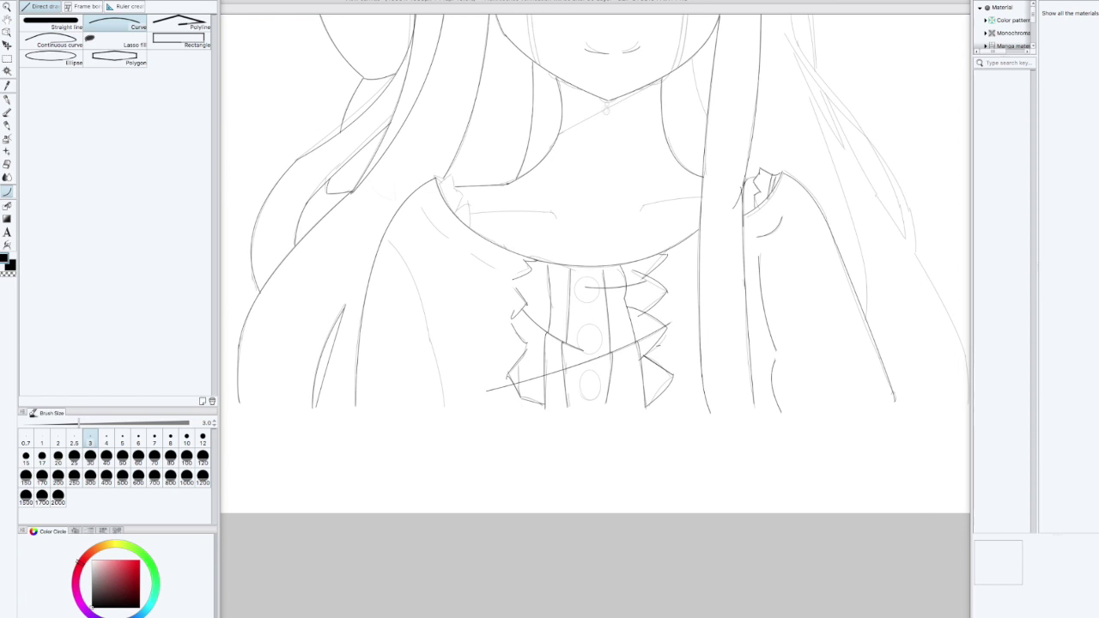
Undo the last stroke and retrace the vertical placket line just right of the buttons, down to the diagonal crease.
{"action": "scroll", "coordinate": [515, 324], "scroll_direction": "up", "scroll_amount": 5}
{"action": "key", "text": "super+z"}
{"action": "mouse_move", "coordinate": [838, 309]}
{"action": "left_mouse_down"}
{"action": "mouse_move", "coordinate": [761, 324]}
{"action": "mouse_move", "coordinate": [599, 288]}
{"action": "left_mouse_up"}
{"action": "key", "text": "e"}
{"action": "key", "text": "u"}
{"action": "left_click_drag", "start_coordinate": [678, 196], "coordinate": [693, 407]}
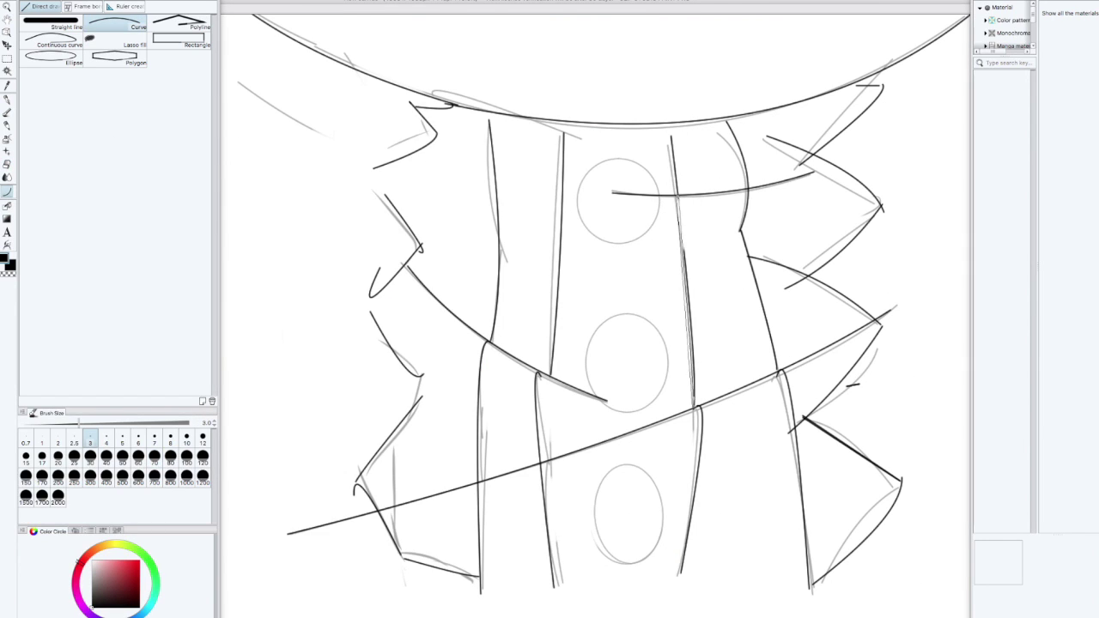
{"action": "left_click", "coordinate": [689, 180]}
Draw the three round buttons down the middle of the placket with the Ellipse tool.
{"action": "left_click_drag", "start_coordinate": [782, 303], "coordinate": [798, 323]}
{"action": "key", "text": "u"}
{"action": "mouse_move", "coordinate": [606, 190]}
{"action": "left_mouse_down"}
{"action": "mouse_move", "coordinate": [692, 276]}
{"action": "mouse_move", "coordinate": [657, 251]}
{"action": "mouse_move", "coordinate": [678, 265]}
{"action": "left_mouse_up"}
{"action": "key", "text": "ctrl+z"}
{"action": "left_click_drag", "start_coordinate": [604, 335], "coordinate": [684, 420]}
{"action": "left_click_drag", "start_coordinate": [607, 488], "coordinate": [688, 579]}
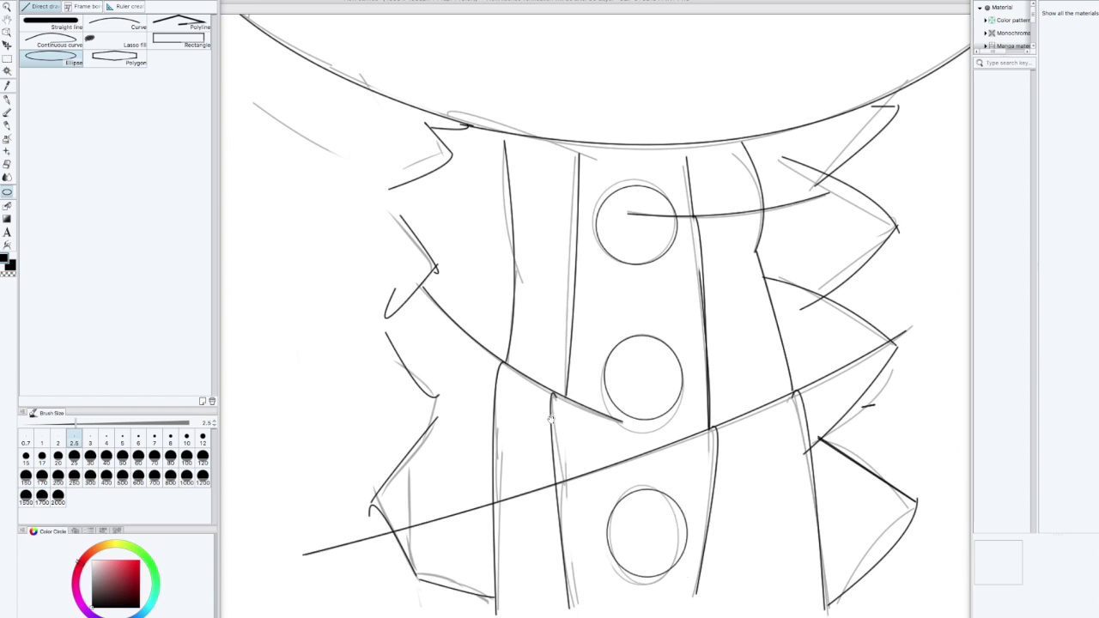
Mirror the canvas and trace the ribbon-side shoulder creases and sleeve line with the Curve tool.
{"action": "scroll", "coordinate": [674, 456], "scroll_direction": "down", "scroll_amount": 4}
{"action": "key", "text": "h"}
{"action": "left_click", "coordinate": [116, 24]}
{"action": "left_click_drag", "start_coordinate": [529, 311], "coordinate": [486, 340]}
{"action": "left_click", "coordinate": [515, 335]}
{"action": "left_click_drag", "start_coordinate": [598, 241], "coordinate": [554, 294]}
{"action": "left_click", "coordinate": [582, 277]}
{"action": "left_click_drag", "start_coordinate": [635, 302], "coordinate": [560, 521]}
{"action": "left_click", "coordinate": [591, 365]}
Trace the fold lines of the opposite sleeve with curves following the sketch.
{"action": "mouse_move", "coordinate": [515, 309]}
{"action": "left_mouse_down"}
{"action": "mouse_move", "coordinate": [866, 298]}
{"action": "mouse_move", "coordinate": [854, 551]}
{"action": "left_mouse_up"}
{"action": "left_click_drag", "start_coordinate": [568, 294], "coordinate": [546, 375]}
{"action": "left_click", "coordinate": [563, 341]}
{"action": "mouse_move", "coordinate": [579, 265]}
{"action": "left_mouse_down"}
{"action": "mouse_move", "coordinate": [532, 532]}
{"action": "mouse_move", "coordinate": [683, 278]}
{"action": "left_mouse_up"}
{"action": "left_click_drag", "start_coordinate": [524, 99], "coordinate": [507, 327]}
{"action": "left_click", "coordinate": [513, 211]}
{"action": "mouse_move", "coordinate": [537, 162]}
{"action": "left_mouse_down"}
{"action": "mouse_move", "coordinate": [507, 326]}
{"action": "mouse_move", "coordinate": [441, 413]}
{"action": "mouse_move", "coordinate": [548, 277]}
{"action": "left_mouse_up"}
{"action": "left_click", "coordinate": [516, 240]}
{"action": "left_click", "coordinate": [546, 293]}
{"action": "left_click", "coordinate": [464, 375]}
{"action": "left_click", "coordinate": [516, 342]}
Trace the lower outer edge of the long hair falling over that shoulder.
{"action": "mouse_move", "coordinate": [441, 414]}
{"action": "left_mouse_down"}
{"action": "mouse_move", "coordinate": [385, 512]}
{"action": "mouse_move", "coordinate": [373, 570]}
{"action": "mouse_move", "coordinate": [390, 545]}
{"action": "left_mouse_up"}
{"action": "left_click", "coordinate": [380, 462]}
{"action": "left_click", "coordinate": [390, 503]}
{"action": "mouse_move", "coordinate": [468, 375]}
{"action": "left_mouse_down"}
{"action": "mouse_move", "coordinate": [563, 168]}
{"action": "mouse_move", "coordinate": [402, 558]}
{"action": "left_mouse_up"}
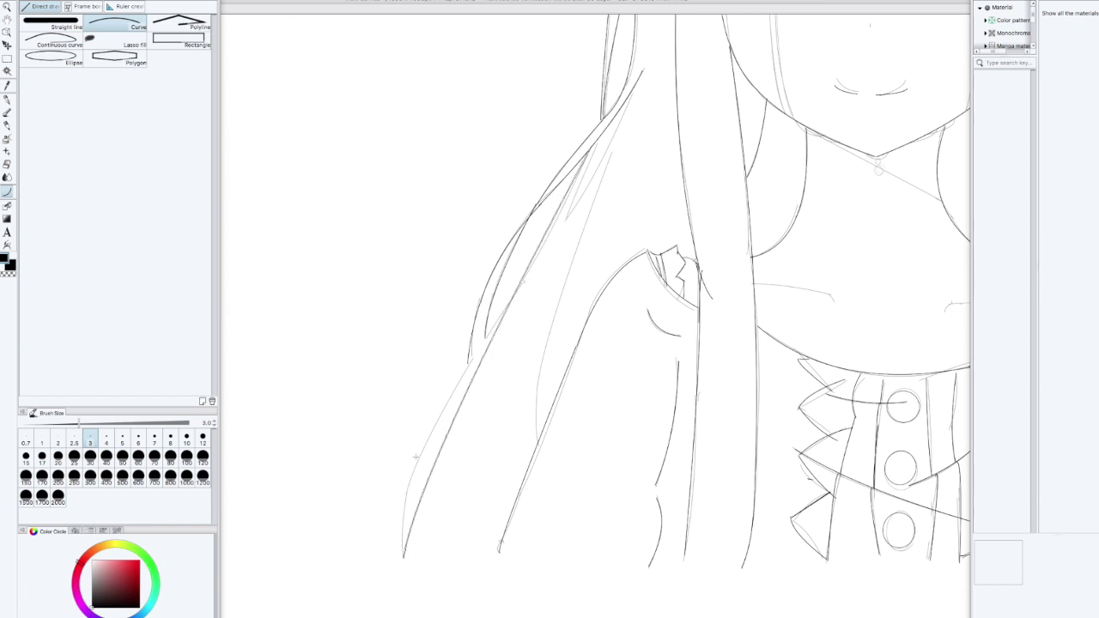
{"action": "left_click", "coordinate": [367, 529]}
Trace the inner strand lines of the long side hair, from beside the shoulder down to its tapering end.
{"action": "left_click_drag", "start_coordinate": [596, 143], "coordinate": [563, 223]}
{"action": "left_click", "coordinate": [574, 189]}
{"action": "left_click_drag", "start_coordinate": [563, 223], "coordinate": [633, 93]}
{"action": "left_click", "coordinate": [608, 163]}
{"action": "left_click_drag", "start_coordinate": [612, 153], "coordinate": [538, 442]}
{"action": "left_click", "coordinate": [529, 370]}
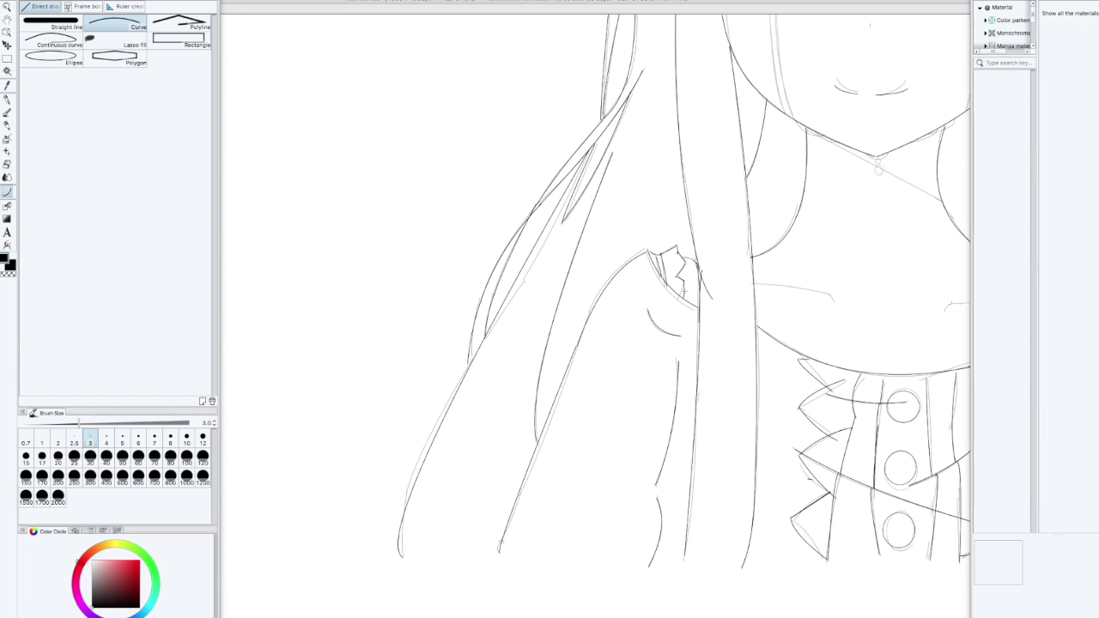
{"action": "left_click_drag", "start_coordinate": [685, 292], "coordinate": [619, 372]}
{"action": "left_click_drag", "start_coordinate": [546, 228], "coordinate": [477, 494]}
{"action": "left_click", "coordinate": [481, 413]}
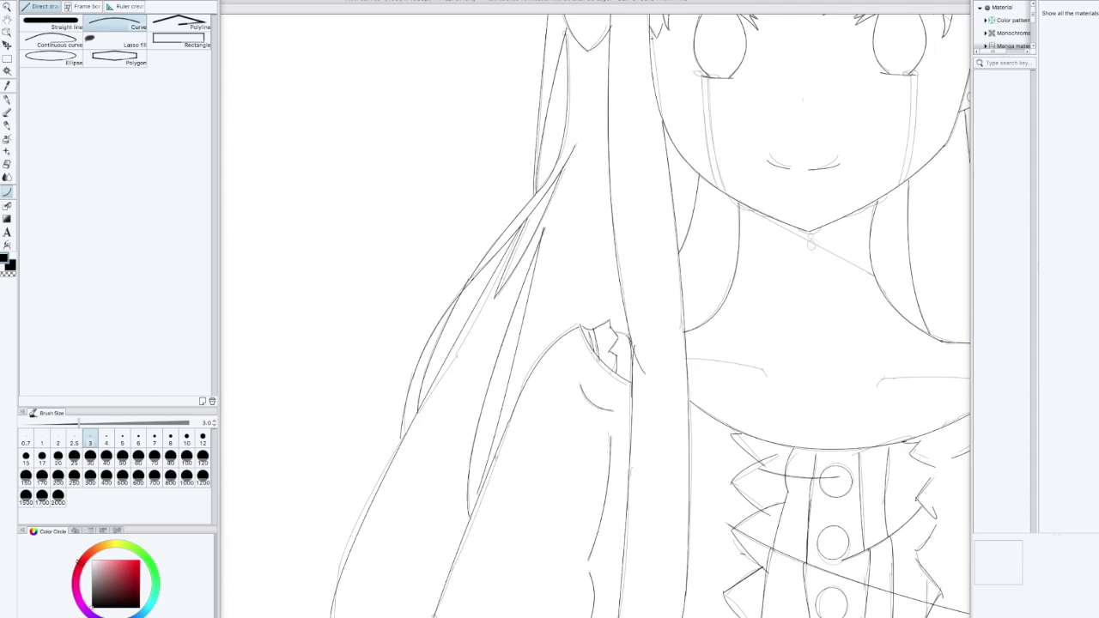
Trace the fold inside the ribbon, the shadow edge under the chin, the collarbones and the neckline frill.
{"action": "mouse_move", "coordinate": [873, 174]}
{"action": "left_mouse_down"}
{"action": "mouse_move", "coordinate": [533, 474]}
{"action": "mouse_move", "coordinate": [581, 507]}
{"action": "left_mouse_up"}
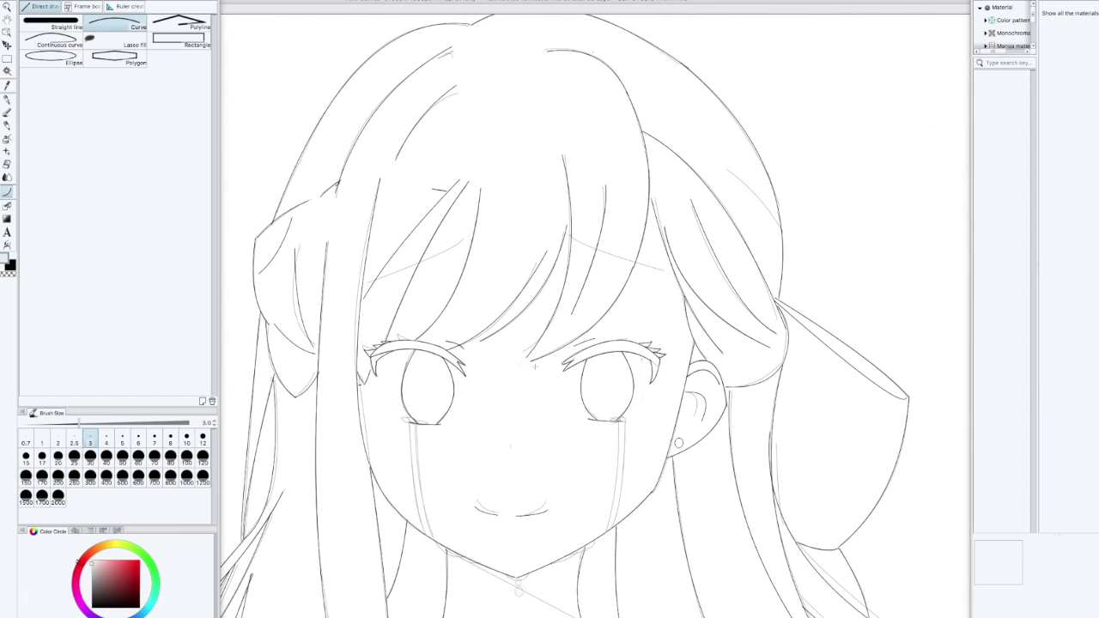
{"action": "left_click_drag", "start_coordinate": [486, 403], "coordinate": [552, 108]}
{"action": "left_click_drag", "start_coordinate": [515, 373], "coordinate": [647, 209]}
{"action": "key", "text": "ctrl+minus"}
{"action": "left_click_drag", "start_coordinate": [799, 203], "coordinate": [658, 366]}
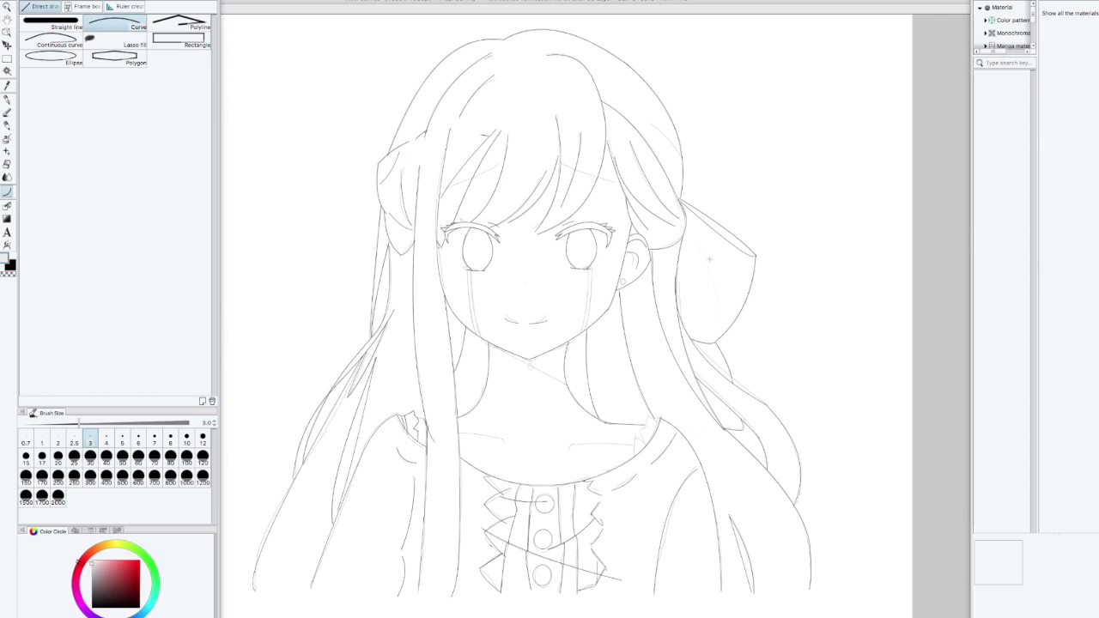
{"action": "left_click_drag", "start_coordinate": [701, 257], "coordinate": [710, 299]}
{"action": "left_click_drag", "start_coordinate": [651, 419], "coordinate": [673, 417]}
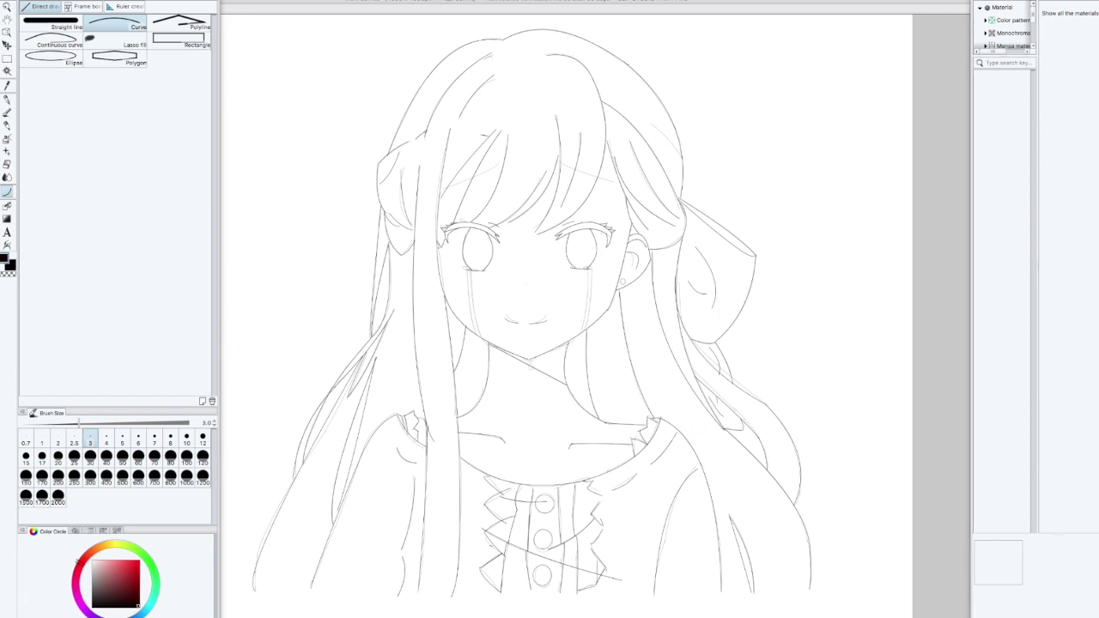
Flip the canvas back and trace the short strand line above the ribbon and the eyebrows over the fringe.
{"action": "key", "text": "h"}
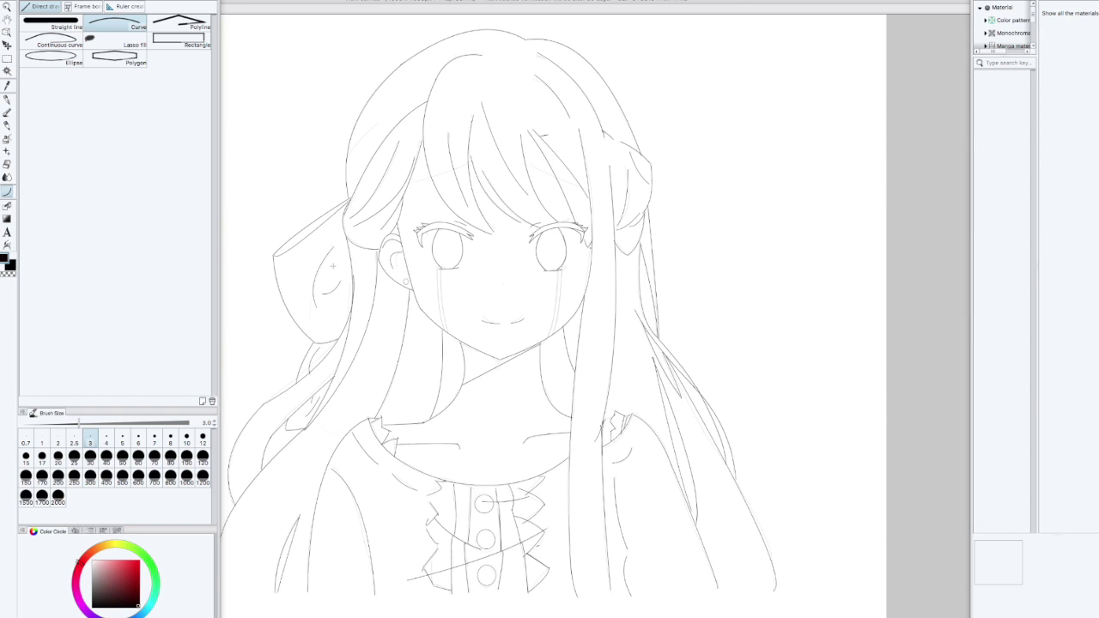
{"action": "left_click_drag", "start_coordinate": [333, 266], "coordinate": [407, 334]}
{"action": "left_click_drag", "start_coordinate": [453, 190], "coordinate": [419, 227]}
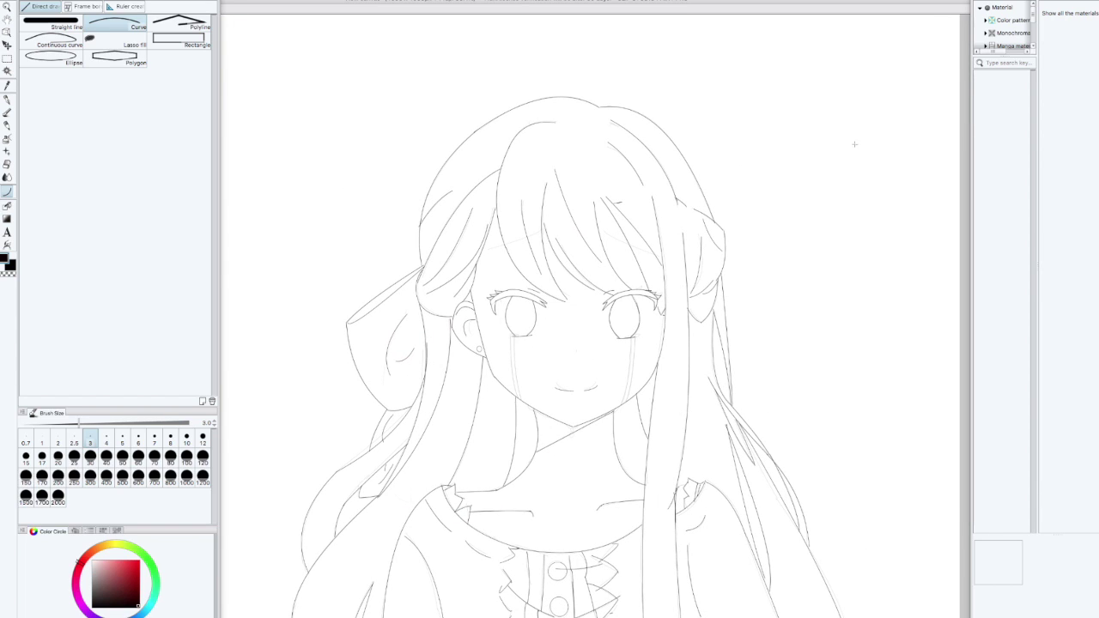
{"action": "left_click_drag", "start_coordinate": [605, 230], "coordinate": [658, 260]}
{"action": "left_click_drag", "start_coordinate": [455, 401], "coordinate": [493, 312]}
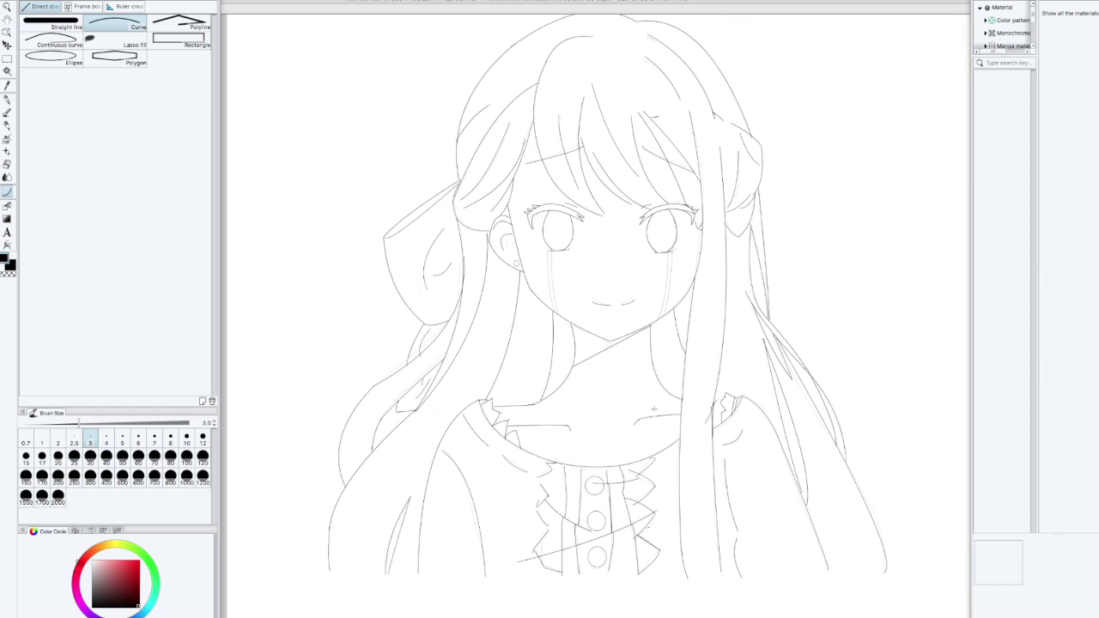
{"action": "left_click_drag", "start_coordinate": [702, 432], "coordinate": [709, 478]}
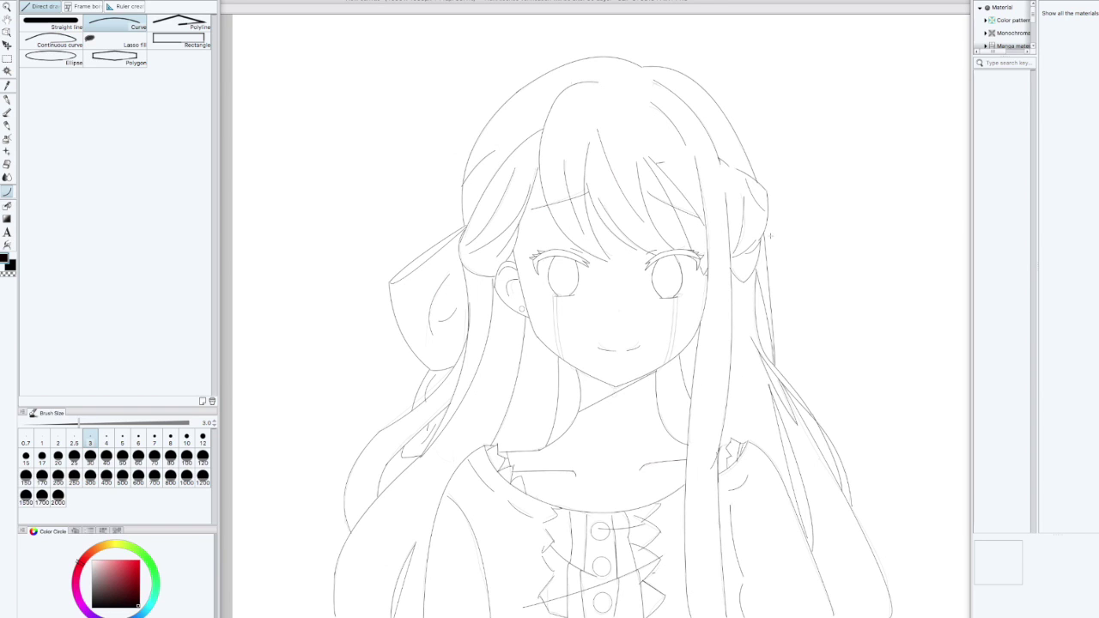
{"action": "left_click_drag", "start_coordinate": [620, 310], "coordinate": [478, 225]}
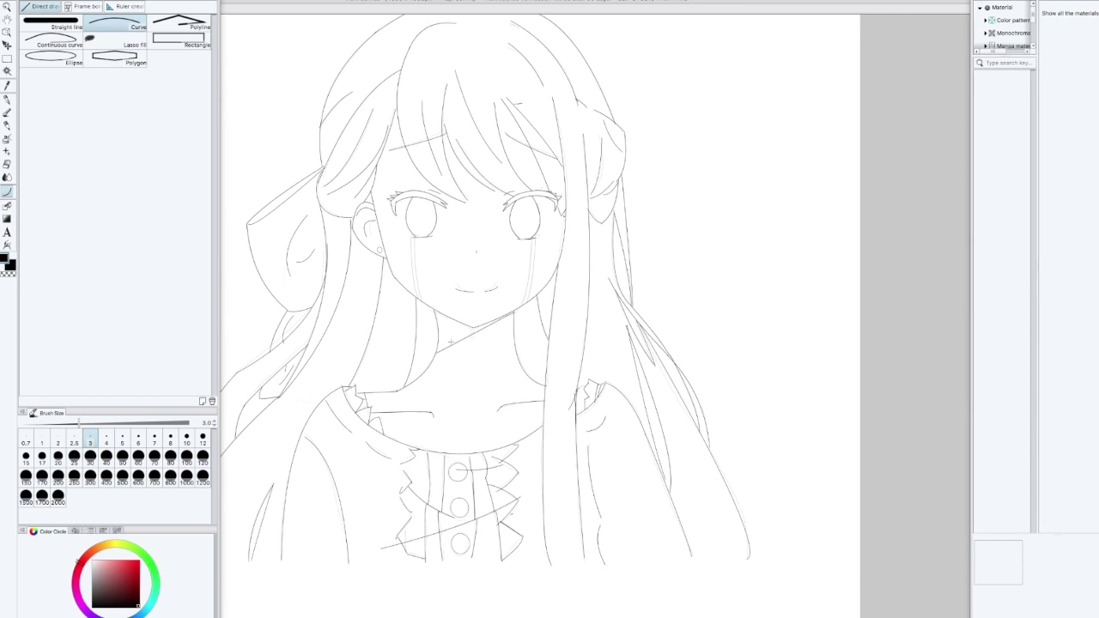
{"action": "left_click_drag", "start_coordinate": [438, 352], "coordinate": [451, 328]}
{"action": "key", "text": "super+z"}
{"action": "left_click_drag", "start_coordinate": [535, 354], "coordinate": [613, 317]}
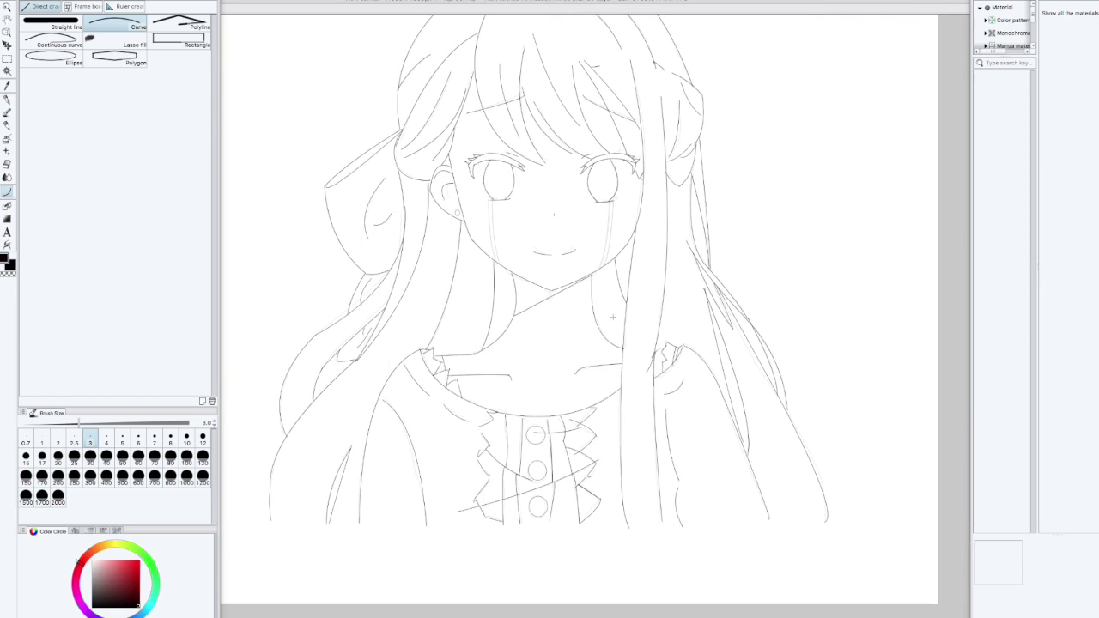
Try to fill the face with a pale skin tone using the Paint remaining area fill.
{"action": "key", "text": "g"}
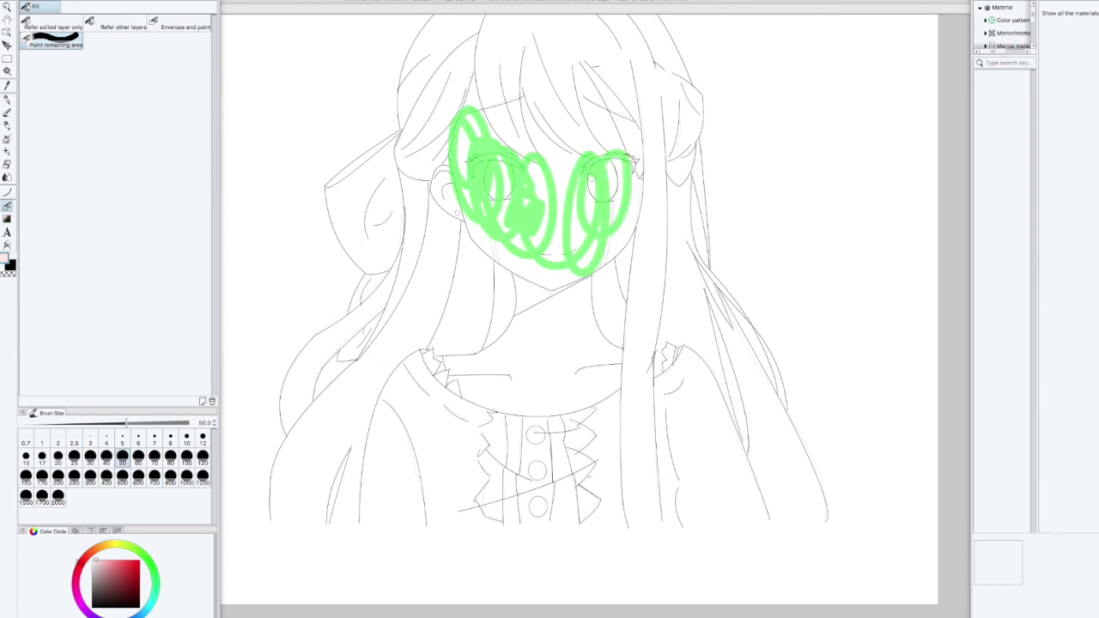
{"action": "left_click", "coordinate": [115, 23]}
{"action": "left_click", "coordinate": [66, 23]}
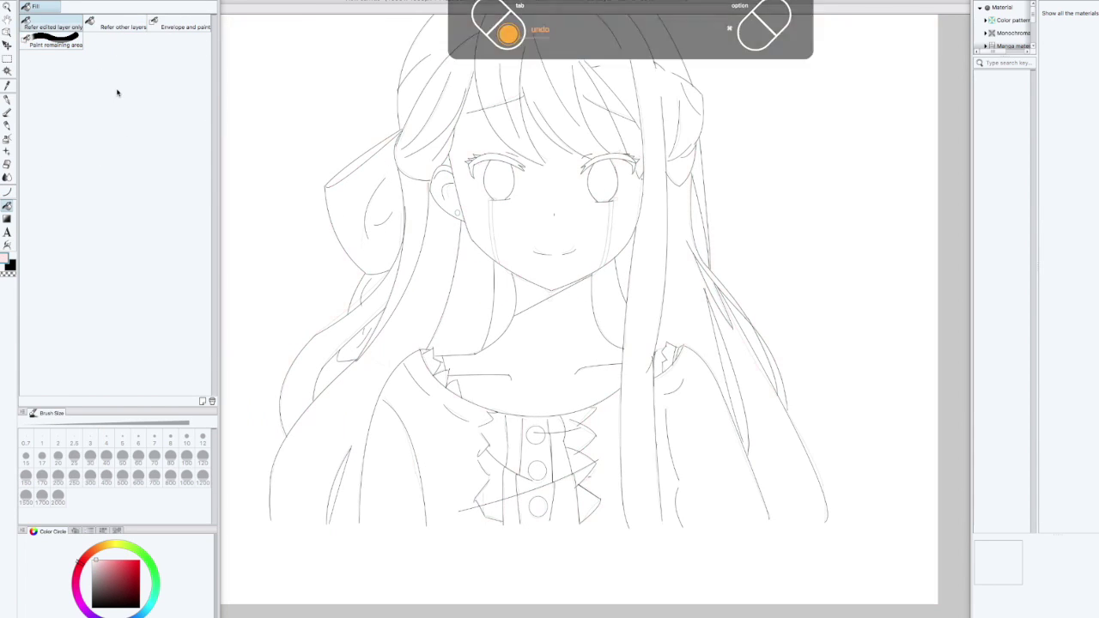
{"action": "scroll", "coordinate": [499, 333], "scroll_direction": "down", "scroll_amount": 1}
{"action": "left_click_drag", "start_coordinate": [544, 277], "coordinate": [586, 355]}
Try flooding the canvas with pale pink using the Fill tool and clearing it with the soft eraser at size 800.
{"action": "key", "text": "p"}
{"action": "left_click", "coordinate": [150, 487]}
{"action": "scroll", "coordinate": [670, 419], "scroll_direction": "up", "scroll_amount": 2}
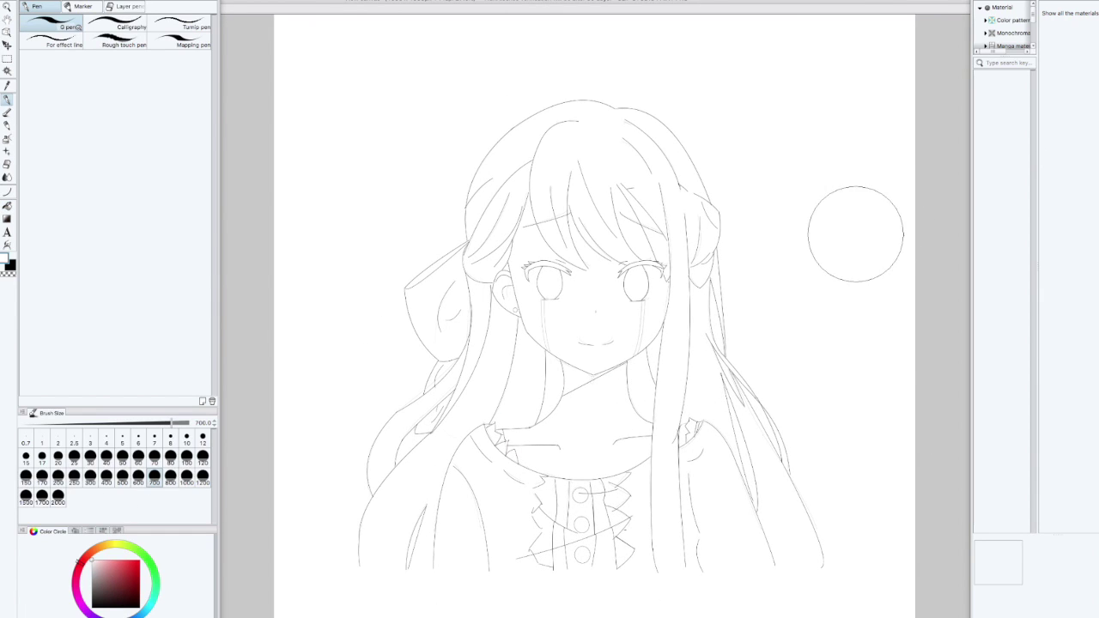
{"action": "key", "text": "g"}
{"action": "left_click", "coordinate": [573, 419]}
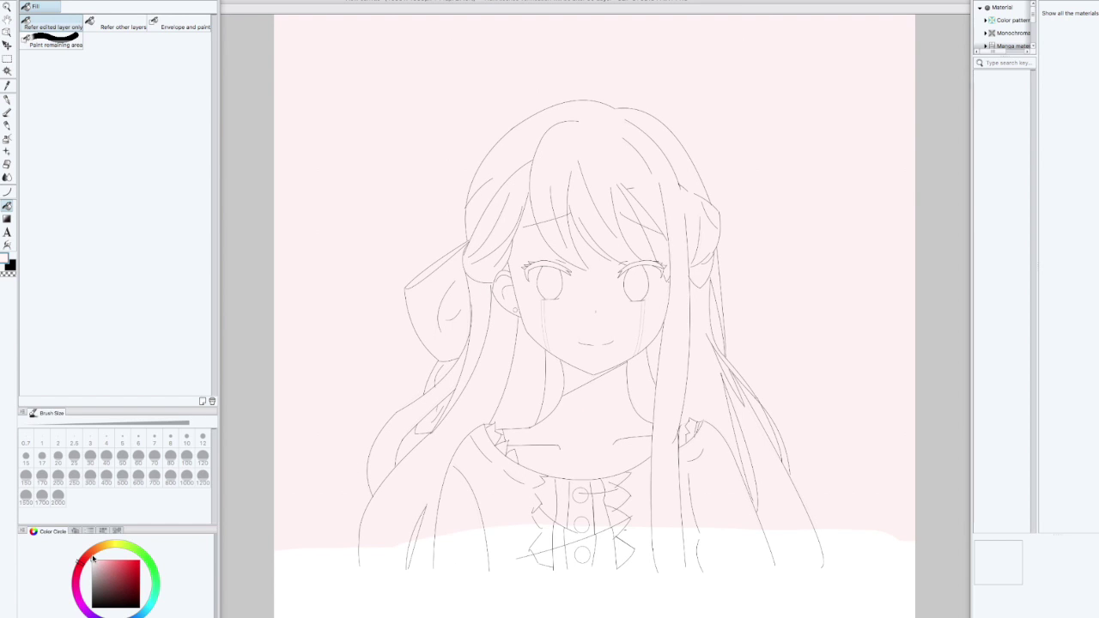
{"action": "key", "text": "e"}
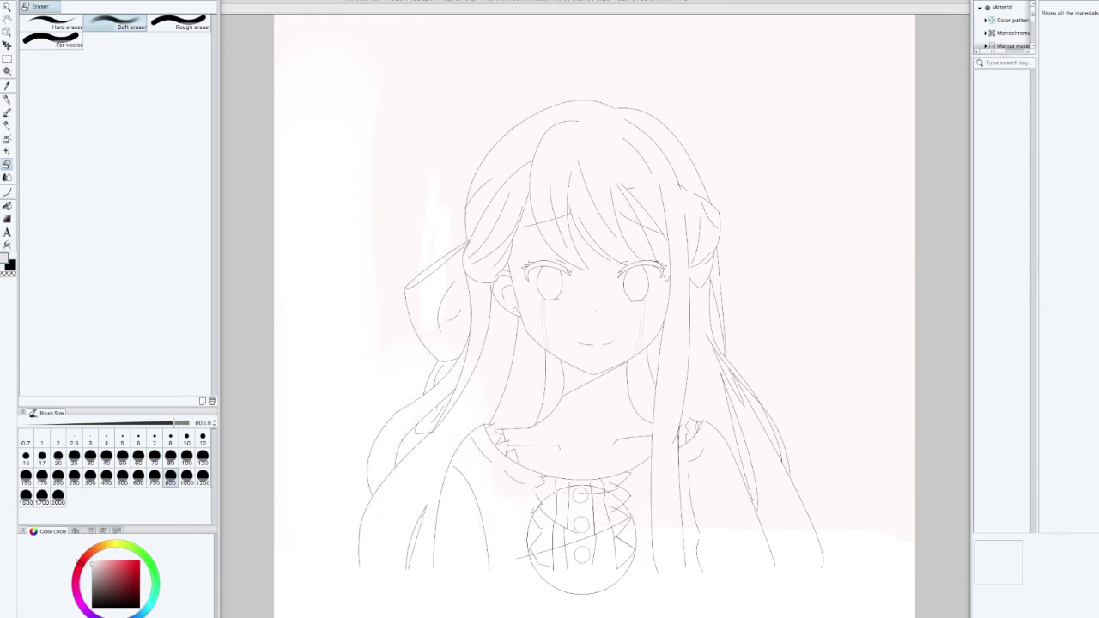
{"action": "mouse_move", "coordinate": [461, 226]}
{"action": "left_mouse_down"}
{"action": "mouse_move", "coordinate": [888, 570]}
{"action": "mouse_move", "coordinate": [547, 496]}
{"action": "left_mouse_up"}
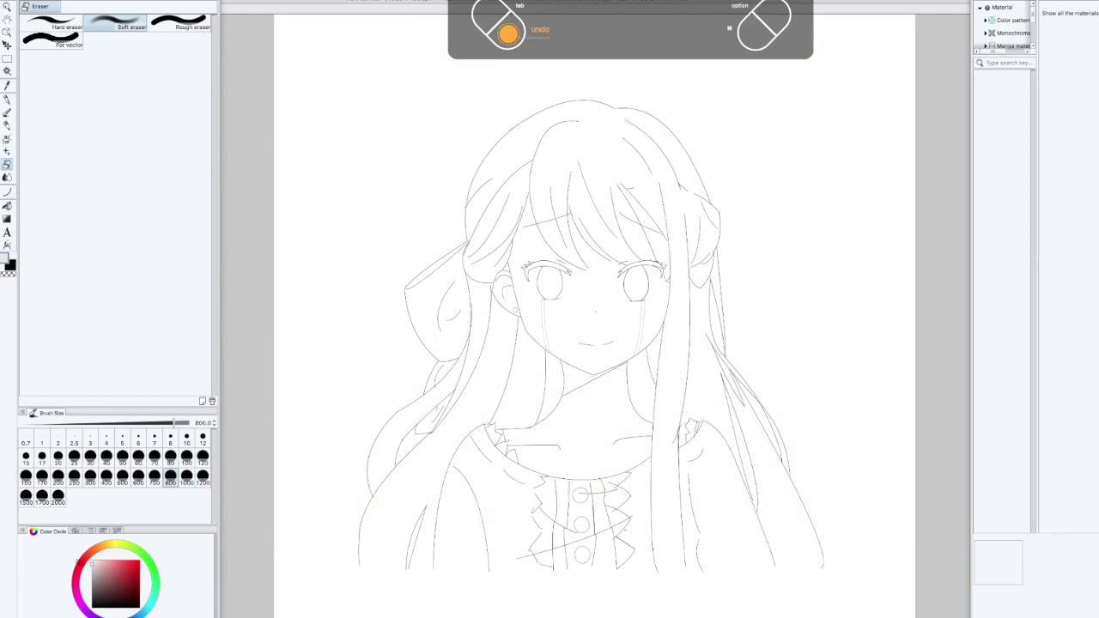
Try painting the face with the Paint remaining area fill at different brush sizes in pale pink.
{"action": "key", "text": "g"}
{"action": "left_click", "coordinate": [56, 41]}
{"action": "left_click_drag", "start_coordinate": [536, 258], "coordinate": [626, 280]}
{"action": "left_click", "coordinate": [139, 456]}
{"action": "mouse_move", "coordinate": [508, 252]}
{"action": "left_mouse_down"}
{"action": "mouse_move", "coordinate": [526, 330]}
{"action": "mouse_move", "coordinate": [670, 272]}
{"action": "mouse_move", "coordinate": [545, 243]}
{"action": "mouse_move", "coordinate": [513, 250]}
{"action": "left_mouse_up"}
{"action": "left_click", "coordinate": [124, 480]}
{"action": "mouse_move", "coordinate": [549, 292]}
{"action": "left_mouse_down"}
{"action": "mouse_move", "coordinate": [570, 238]}
{"action": "mouse_move", "coordinate": [615, 358]}
{"action": "left_mouse_up"}
{"action": "left_click", "coordinate": [99, 561]}
{"action": "left_click_drag", "start_coordinate": [515, 282], "coordinate": [587, 386]}
Try filling with reference to other layers, undo it, and flood the face with pale pink referring to the edited layer only.
{"action": "left_click", "coordinate": [128, 26]}
{"action": "left_click", "coordinate": [534, 319]}
{"action": "key", "text": "ctrl+z"}
{"action": "left_click", "coordinate": [53, 26]}
{"action": "scroll", "coordinate": [515, 321], "scroll_direction": "up", "scroll_amount": 6}
{"action": "scroll", "coordinate": [515, 313], "scroll_direction": "down", "scroll_amount": 3}
{"action": "left_click", "coordinate": [513, 223]}
{"action": "left_click_drag", "start_coordinate": [550, 242], "coordinate": [430, 183]}
{"action": "left_click", "coordinate": [431, 184]}
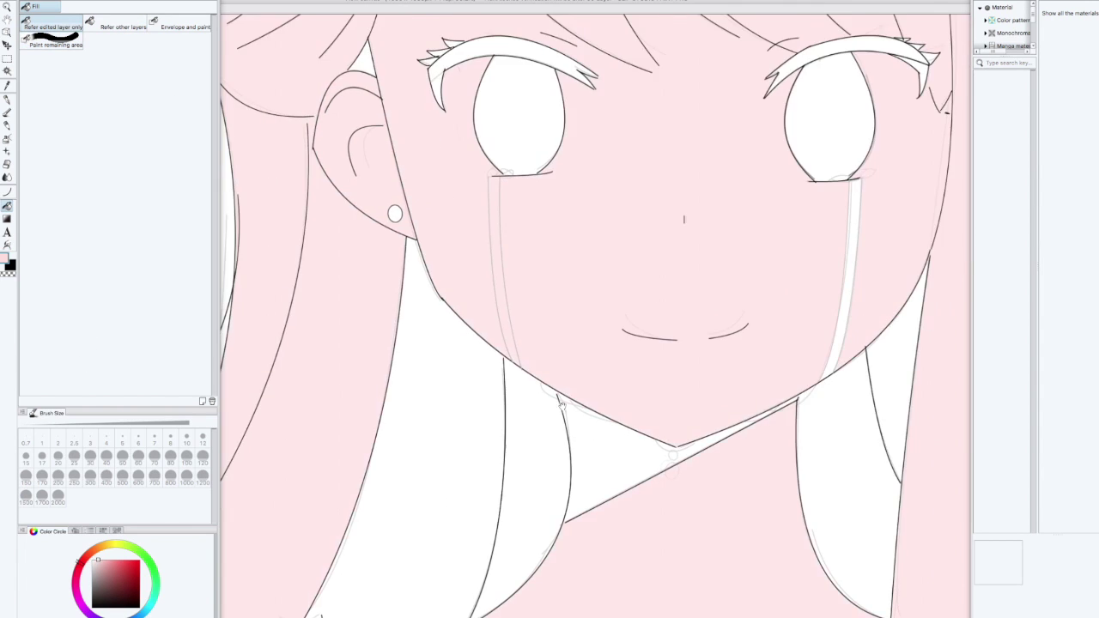
Try refilling the flooded area with a lighter pink after checking the gaps around the face and neck.
{"action": "left_click_drag", "start_coordinate": [563, 405], "coordinate": [654, 265]}
{"action": "left_click_drag", "start_coordinate": [807, 526], "coordinate": [631, 393]}
{"action": "left_click_drag", "start_coordinate": [517, 461], "coordinate": [847, 368]}
{"action": "left_click_drag", "start_coordinate": [795, 242], "coordinate": [430, 389]}
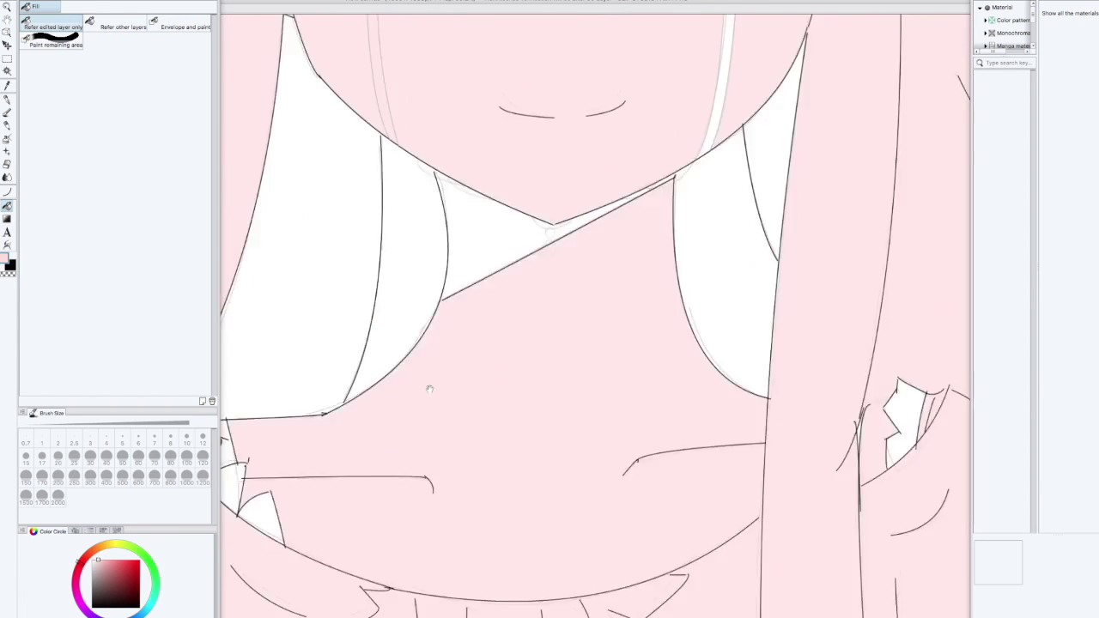
{"action": "left_click_drag", "start_coordinate": [434, 88], "coordinate": [444, 215]}
{"action": "left_click", "coordinate": [94, 561]}
{"action": "left_click", "coordinate": [410, 140]}
{"action": "left_click_drag", "start_coordinate": [496, 289], "coordinate": [856, 294]}
{"action": "key", "text": "ctrl+z"}
Paint over the whole figure in near-white with the G-pen at size 800.
{"action": "scroll", "coordinate": [512, 349], "scroll_direction": "down", "scroll_amount": 10}
{"action": "scroll", "coordinate": [546, 201], "scroll_direction": "up", "scroll_amount": 3}
{"action": "left_click", "coordinate": [7, 99]}
{"action": "left_click", "coordinate": [170, 477]}
{"action": "left_click", "coordinate": [92, 561]}
{"action": "mouse_move", "coordinate": [527, 225]}
{"action": "left_mouse_down"}
{"action": "mouse_move", "coordinate": [503, 209]}
{"action": "mouse_move", "coordinate": [481, 230]}
{"action": "mouse_move", "coordinate": [473, 270]}
{"action": "mouse_move", "coordinate": [601, 373]}
{"action": "mouse_move", "coordinate": [498, 245]}
{"action": "mouse_move", "coordinate": [405, 461]}
{"action": "mouse_move", "coordinate": [693, 511]}
{"action": "mouse_move", "coordinate": [417, 363]}
{"action": "mouse_move", "coordinate": [369, 464]}
{"action": "left_mouse_up"}
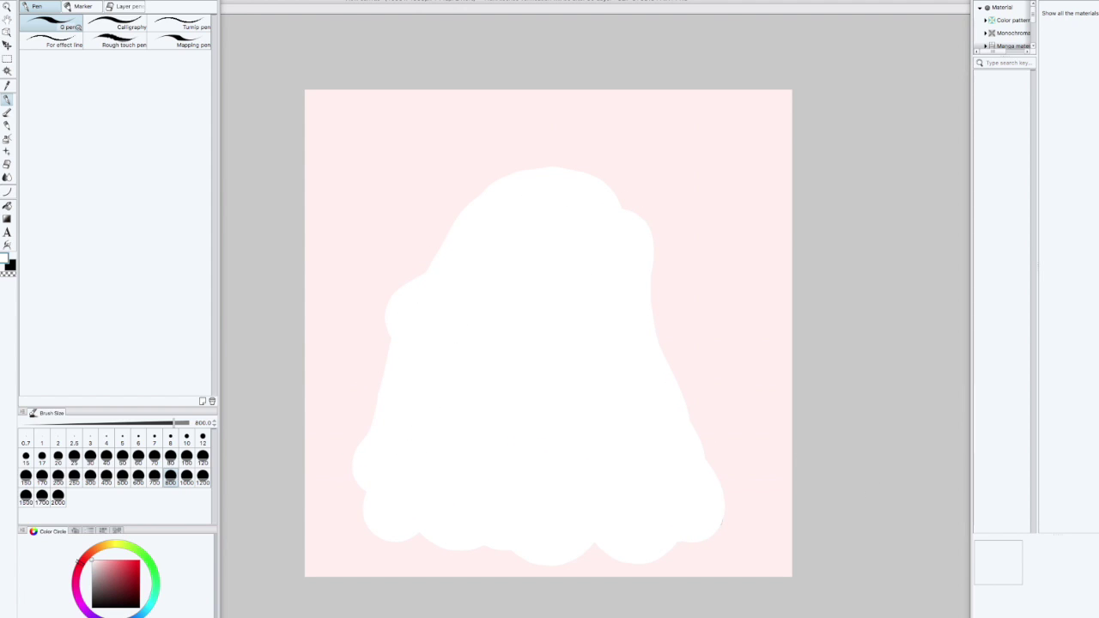
Try erasing the pink around the figure with the hard eraser at size 1000, and undo the erasing and the fill.
{"action": "left_click", "coordinate": [7, 164]}
{"action": "left_click", "coordinate": [54, 24]}
{"action": "left_click", "coordinate": [186, 478]}
{"action": "left_click_drag", "start_coordinate": [373, 254], "coordinate": [316, 383]}
{"action": "mouse_move", "coordinate": [393, 96]}
{"action": "left_mouse_down"}
{"action": "mouse_move", "coordinate": [331, 341]}
{"action": "mouse_move", "coordinate": [685, 216]}
{"action": "mouse_move", "coordinate": [658, 140]}
{"action": "left_mouse_up"}
{"action": "key", "text": "ctrl+z"}
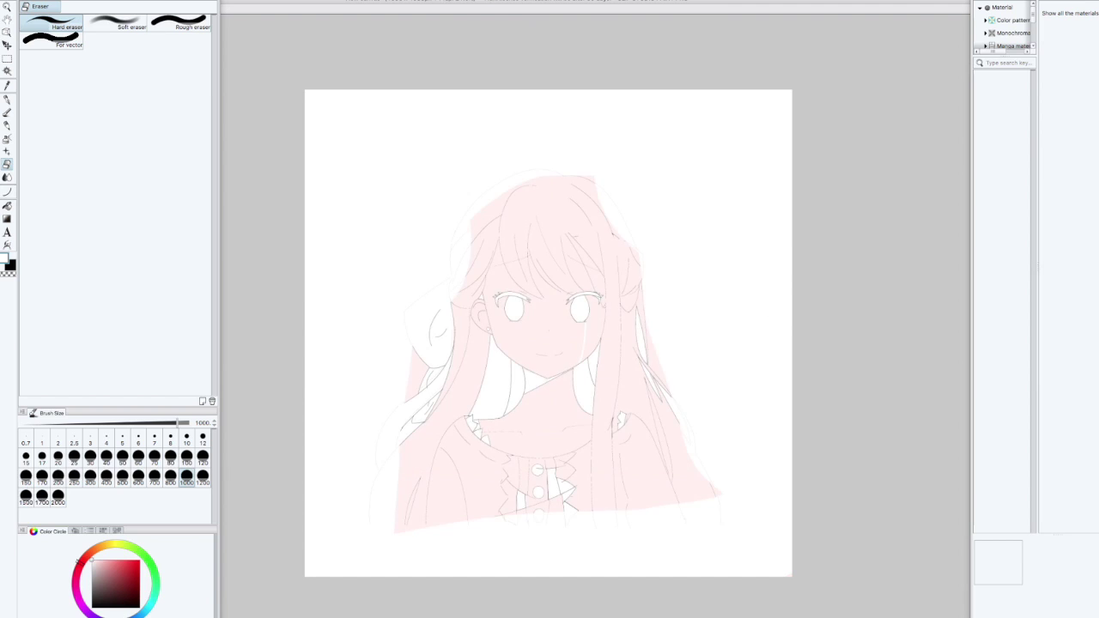
{"action": "key", "text": "ctrl+z"}
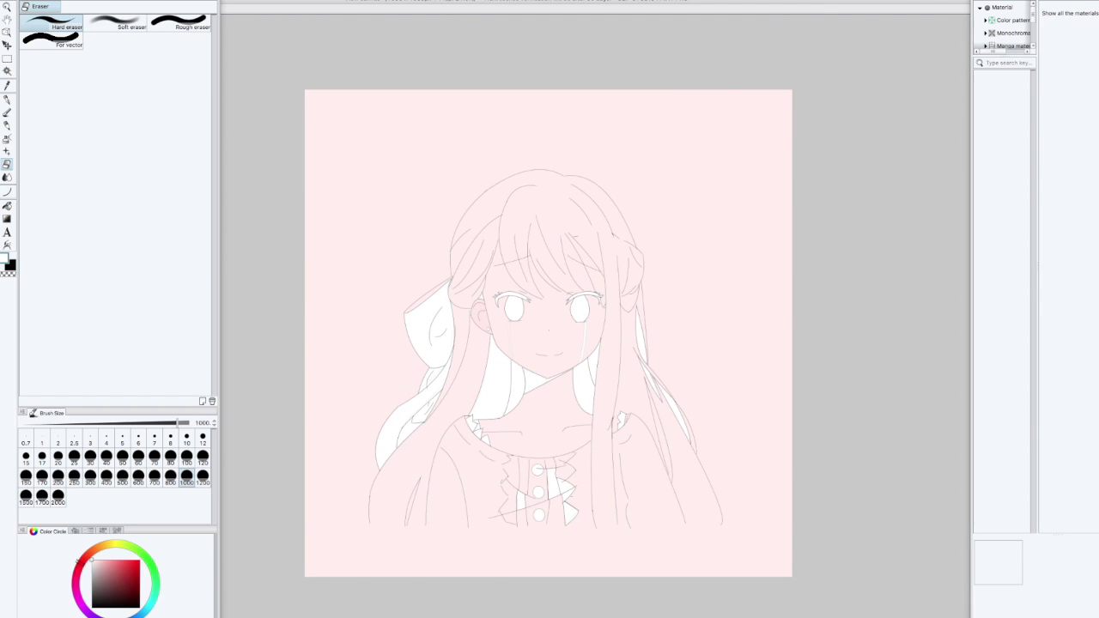
{"action": "key", "text": "ctrl+z"}
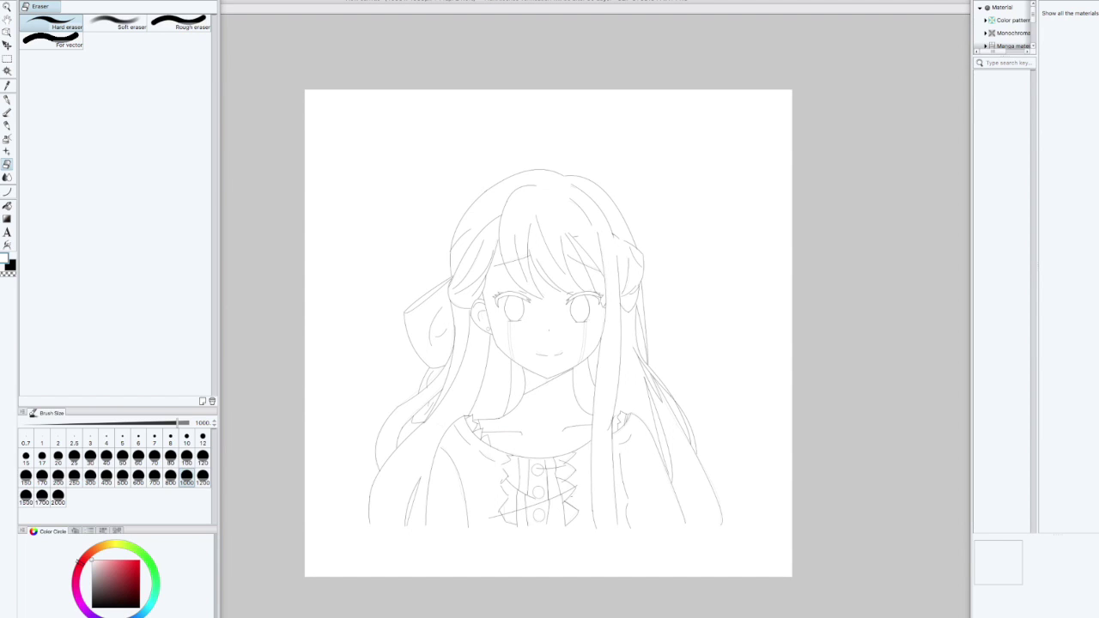
Paint pale pink skin along the forehead and ear-side cheek with the Smooth Chinese ink brush at size 70.
{"action": "scroll", "coordinate": [587, 436], "scroll_direction": "up", "scroll_amount": 8}
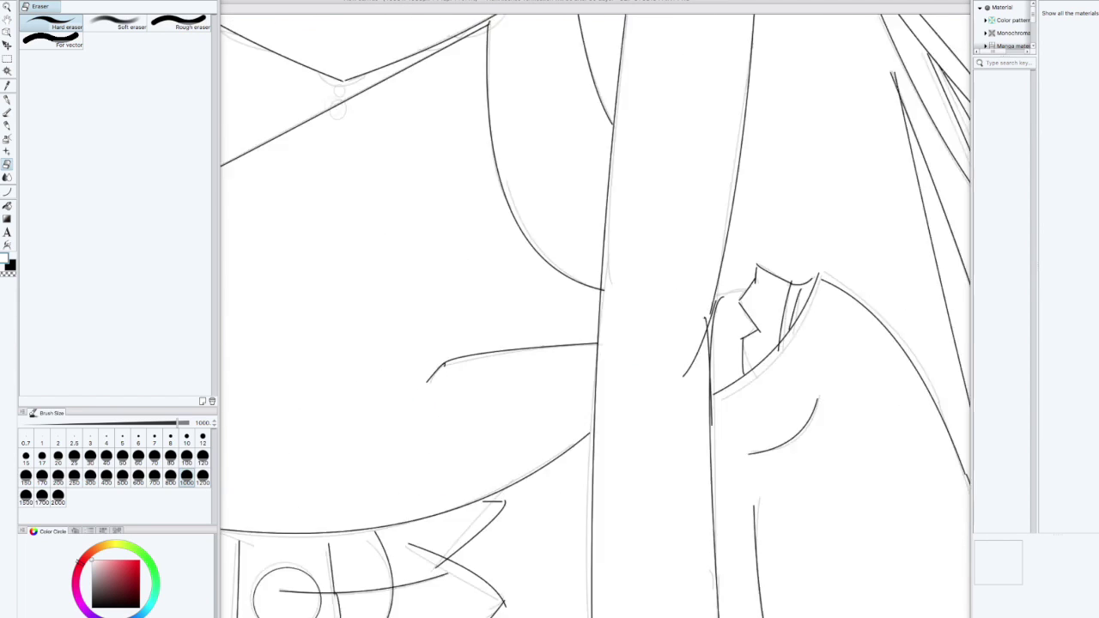
{"action": "scroll", "coordinate": [586, 436], "scroll_direction": "down", "scroll_amount": 4}
{"action": "left_click", "coordinate": [7, 112]}
{"action": "left_click", "coordinate": [96, 561]}
{"action": "mouse_move", "coordinate": [332, 223]}
{"action": "left_mouse_down"}
{"action": "mouse_move", "coordinate": [339, 169]}
{"action": "mouse_move", "coordinate": [347, 145]}
{"action": "left_mouse_up"}
{"action": "key", "text": "ctrl+z"}
{"action": "mouse_move", "coordinate": [316, 264]}
{"action": "left_mouse_down"}
{"action": "mouse_move", "coordinate": [370, 91]}
{"action": "mouse_move", "coordinate": [563, 253]}
{"action": "left_mouse_up"}
{"action": "mouse_move", "coordinate": [352, 126]}
{"action": "left_mouse_down"}
{"action": "mouse_move", "coordinate": [367, 360]}
{"action": "mouse_move", "coordinate": [407, 434]}
{"action": "left_mouse_up"}
{"action": "key", "text": "p"}
{"action": "left_click", "coordinate": [7, 113]}
{"action": "left_click_drag", "start_coordinate": [389, 376], "coordinate": [392, 315]}
{"action": "left_click_drag", "start_coordinate": [343, 236], "coordinate": [397, 197]}
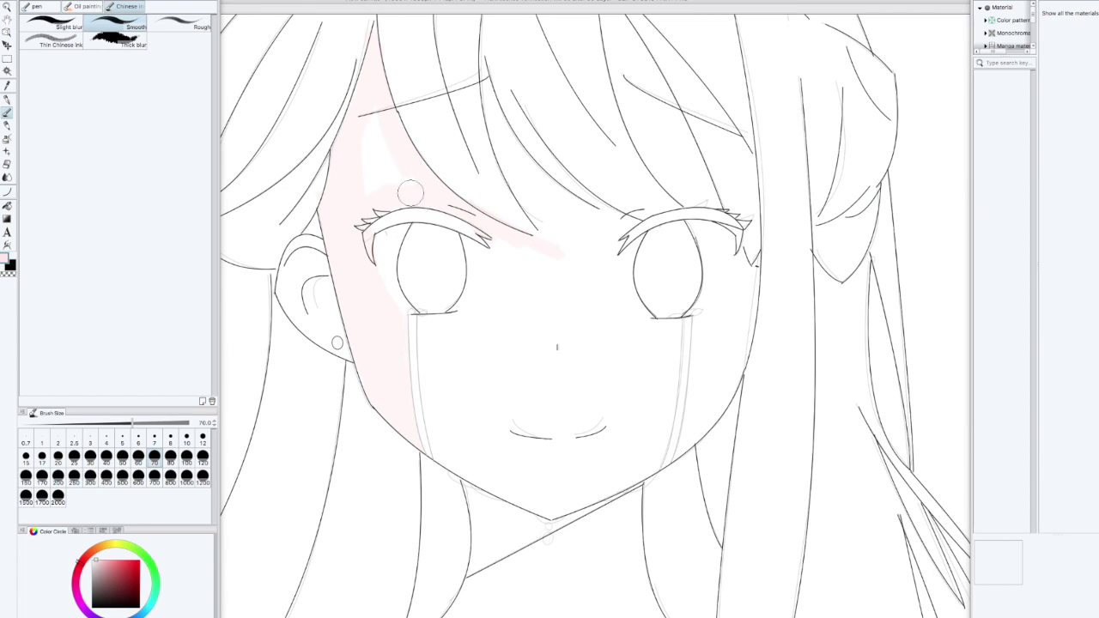
Paint the rest of the face in the skin tone, leaving the eyes and tear streaks white.
{"action": "left_click_drag", "start_coordinate": [468, 345], "coordinate": [621, 480]}
{"action": "left_click_drag", "start_coordinate": [542, 289], "coordinate": [529, 352]}
{"action": "key", "text": "ctrl+0"}
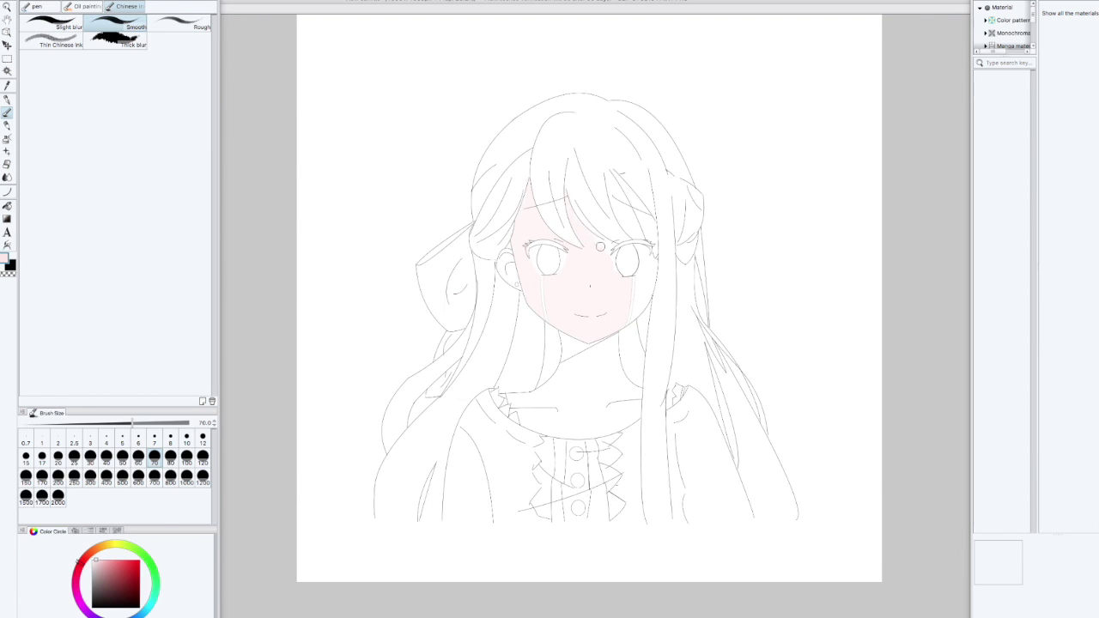
Paint the neck and upper chest down to the neckline, enlarging the brush to 200, and erase the overflow along the edges.
{"action": "scroll", "coordinate": [558, 364], "scroll_direction": "up", "scroll_amount": 4}
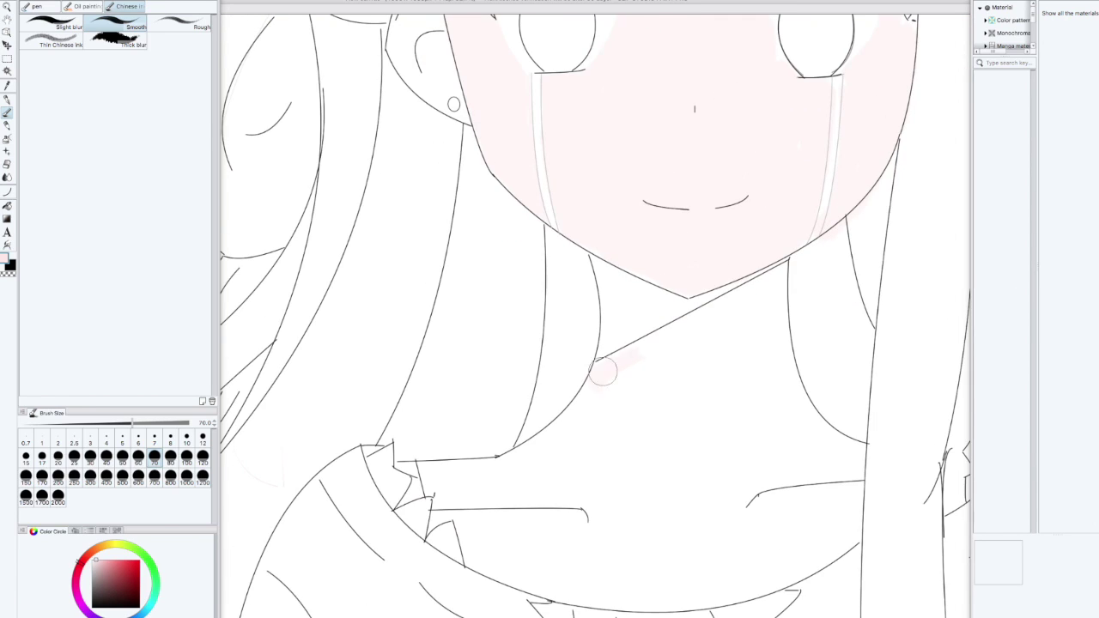
{"action": "left_click_drag", "start_coordinate": [768, 339], "coordinate": [862, 454]}
{"action": "left_click_drag", "start_coordinate": [661, 598], "coordinate": [866, 514]}
{"action": "left_click", "coordinate": [171, 477]}
{"action": "left_click_drag", "start_coordinate": [550, 455], "coordinate": [764, 515]}
{"action": "left_click", "coordinate": [107, 477]}
{"action": "left_click_drag", "start_coordinate": [515, 481], "coordinate": [596, 493]}
{"action": "left_click", "coordinate": [58, 476]}
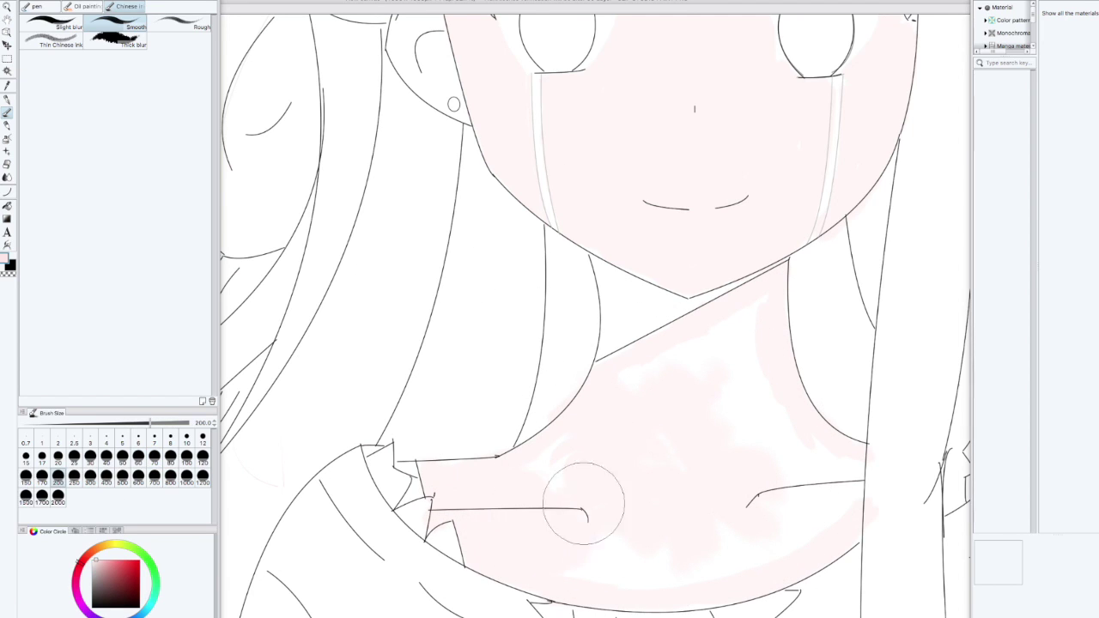
{"action": "key", "text": "e"}
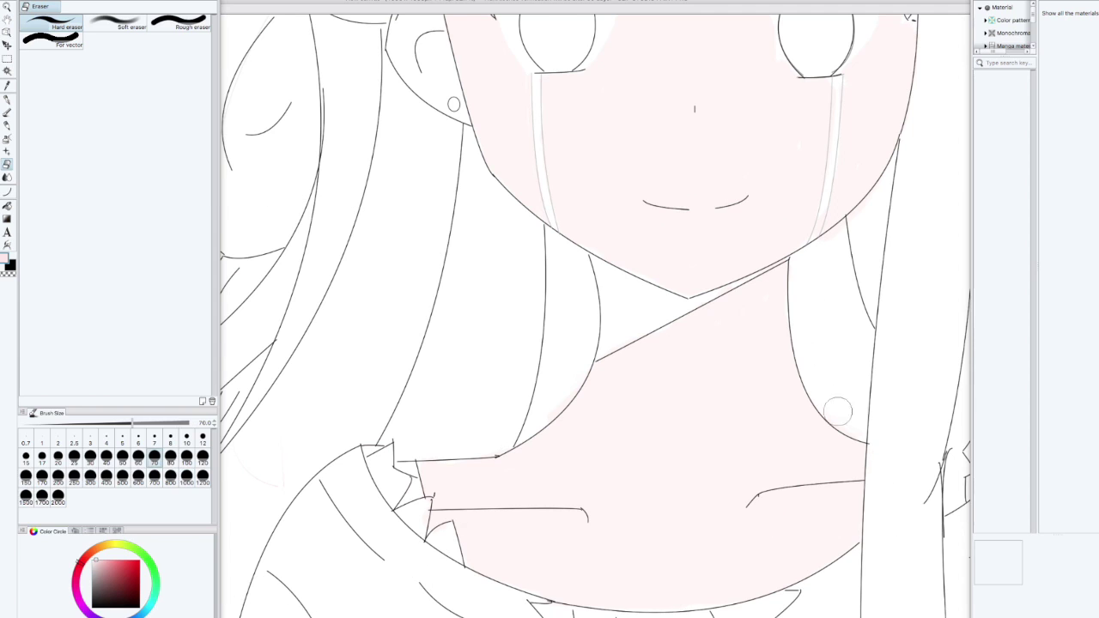
Paint the ear with the same pale skin tone.
{"action": "mouse_move", "coordinate": [406, 432]}
{"action": "left_mouse_down"}
{"action": "mouse_move", "coordinate": [325, 549]}
{"action": "mouse_move", "coordinate": [317, 614]}
{"action": "left_mouse_up"}
{"action": "key", "text": "b"}
{"action": "mouse_move", "coordinate": [340, 230]}
{"action": "left_mouse_down"}
{"action": "mouse_move", "coordinate": [282, 226]}
{"action": "mouse_move", "coordinate": [328, 219]}
{"action": "left_mouse_up"}
Try a different skin tone on the painted areas and undo the change.
{"action": "left_click", "coordinate": [95, 562]}
{"action": "key", "text": "alt+Delete"}
{"action": "mouse_move", "coordinate": [369, 252]}
{"action": "left_mouse_down"}
{"action": "mouse_move", "coordinate": [334, 243]}
{"action": "mouse_move", "coordinate": [336, 190]}
{"action": "left_mouse_up"}
{"action": "key", "text": "ctrl+z"}
{"action": "key", "text": "ctrl+z"}
{"action": "key", "text": "ctrl+z"}
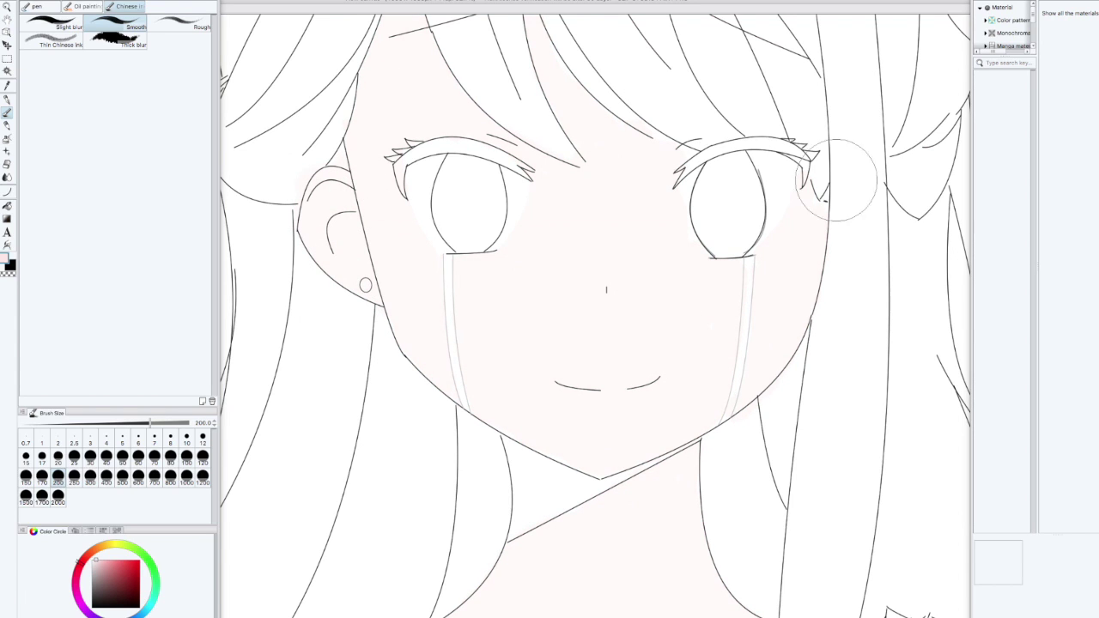
Erase the skin colour spilling past the ear and cheek outlines with the hard eraser.
{"action": "left_click_drag", "start_coordinate": [603, 416], "coordinate": [557, 463]}
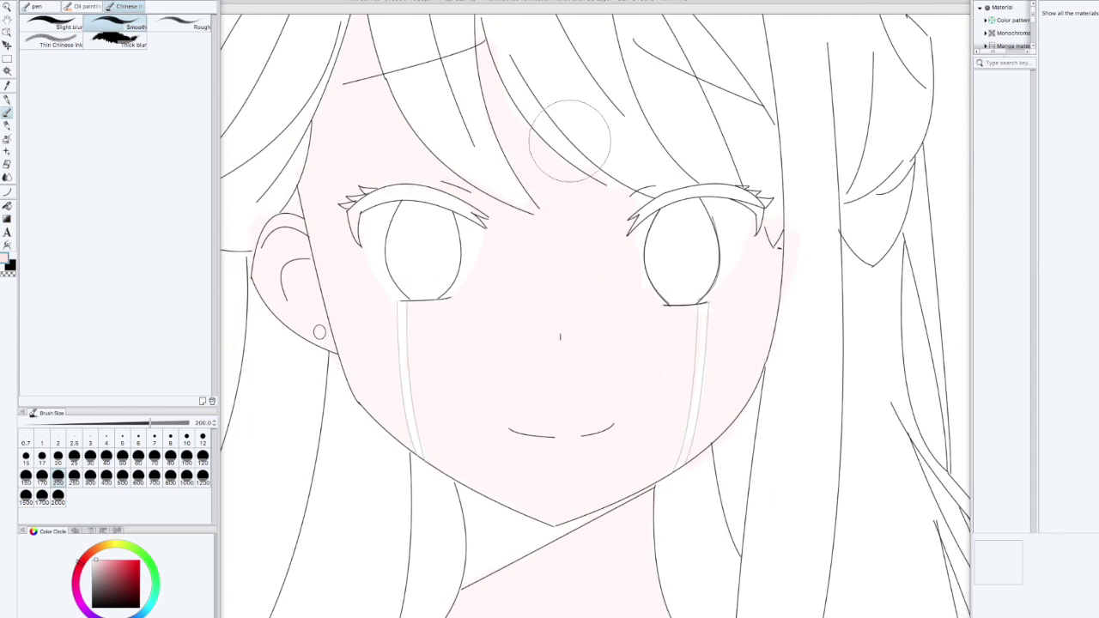
{"action": "key", "text": "ctrl+minus"}
{"action": "key", "text": "ctrl+minus"}
{"action": "key", "text": "e"}
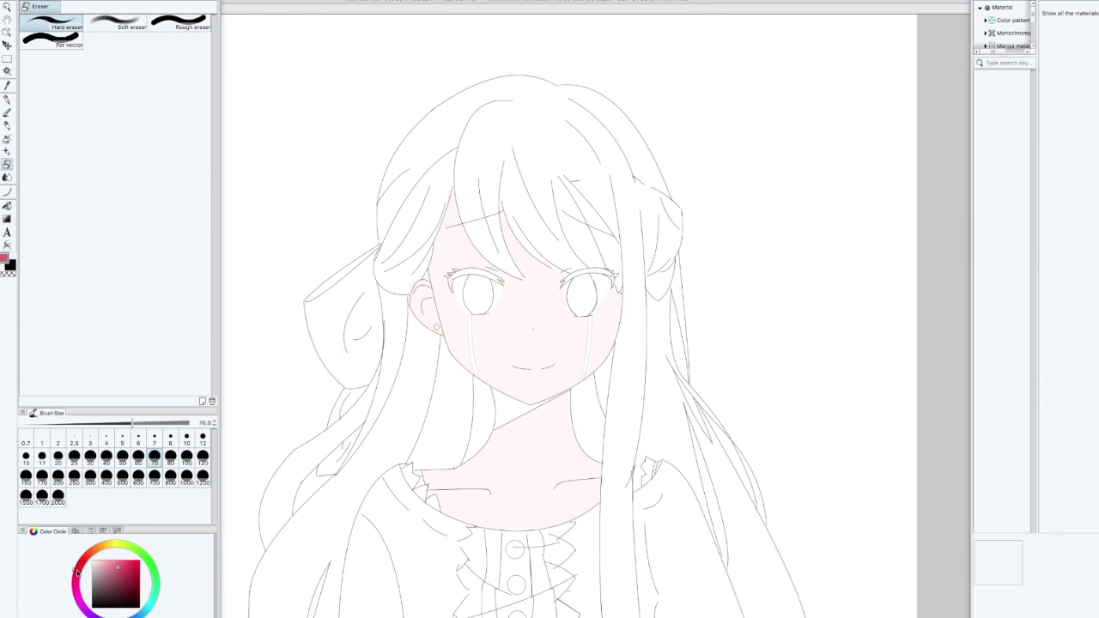
Test a pinkish red on the side hair with the G-pen and undo the strokes.
{"action": "left_click", "coordinate": [7, 99]}
{"action": "left_click_drag", "start_coordinate": [426, 186], "coordinate": [378, 261]}
{"action": "left_click_drag", "start_coordinate": [436, 186], "coordinate": [393, 234]}
{"action": "key", "text": "ctrl+z"}
{"action": "key", "text": "ctrl+z"}
Test crimson shades on the side hair and fringe with the G-pen at size 17.4 and undo the swatches.
{"action": "left_click_drag", "start_coordinate": [440, 131], "coordinate": [422, 203]}
{"action": "left_click", "coordinate": [141, 574]}
{"action": "left_click", "coordinate": [139, 569]}
{"action": "left_click_drag", "start_coordinate": [447, 153], "coordinate": [407, 224]}
{"action": "left_click", "coordinate": [136, 567]}
{"action": "left_click_drag", "start_coordinate": [481, 129], "coordinate": [479, 177]}
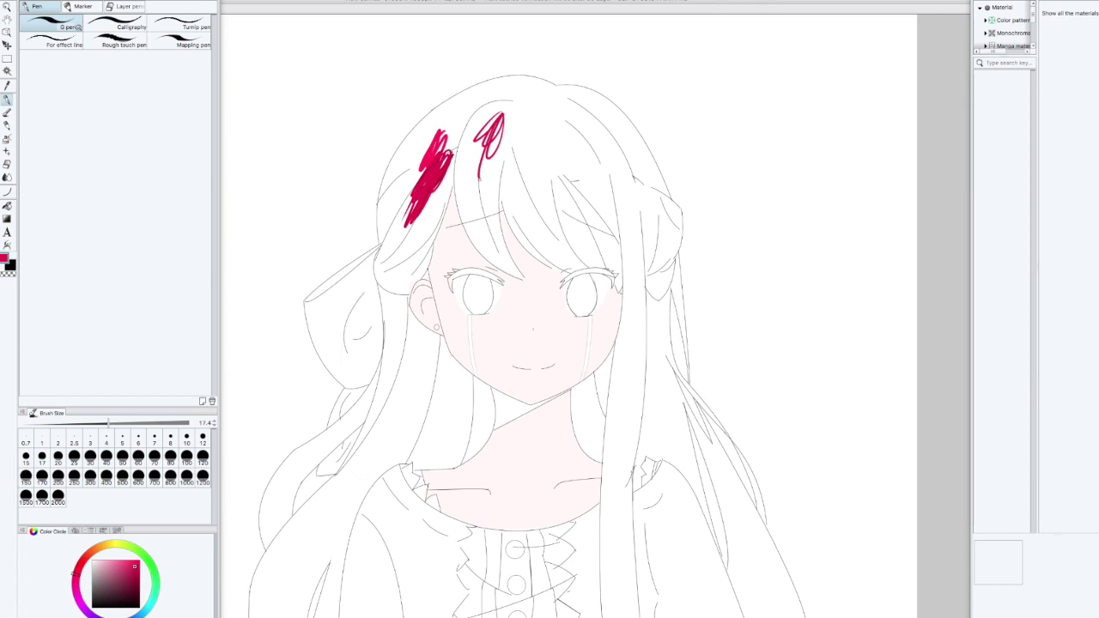
{"action": "key", "text": "ctrl+z"}
{"action": "key", "text": "ctrl+z"}
{"action": "key", "text": "ctrl+z"}
{"action": "key", "text": "ctrl+z"}
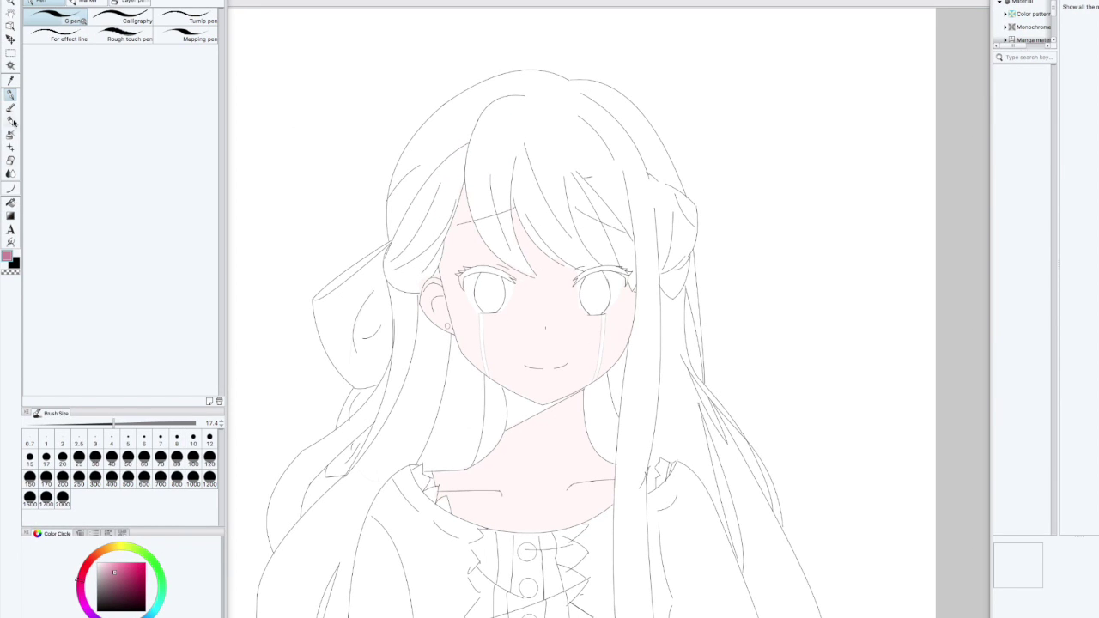
Test dusty pink strokes on the fringe with the G-pen and the Smooth brush, and undo them.
{"action": "left_click_drag", "start_coordinate": [501, 129], "coordinate": [485, 205]}
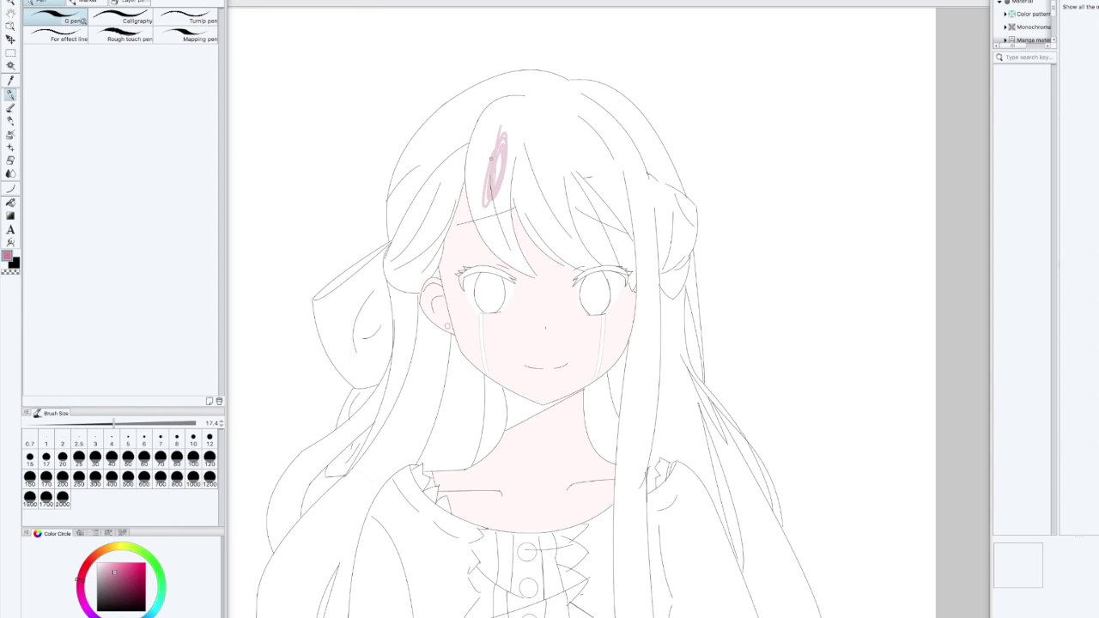
{"action": "key", "text": "ctrl+z"}
{"action": "left_click_drag", "start_coordinate": [486, 133], "coordinate": [490, 191]}
{"action": "left_click_drag", "start_coordinate": [494, 129], "coordinate": [495, 195]}
{"action": "key", "text": "e"}
{"action": "key", "text": "b"}
{"action": "mouse_move", "coordinate": [528, 113]}
{"action": "left_mouse_down"}
{"action": "mouse_move", "coordinate": [499, 123]}
{"action": "mouse_move", "coordinate": [497, 183]}
{"action": "left_mouse_up"}
{"action": "left_click_drag", "start_coordinate": [487, 109], "coordinate": [492, 239]}
{"action": "left_click_drag", "start_coordinate": [474, 167], "coordinate": [499, 253]}
{"action": "left_click_drag", "start_coordinate": [485, 215], "coordinate": [516, 279]}
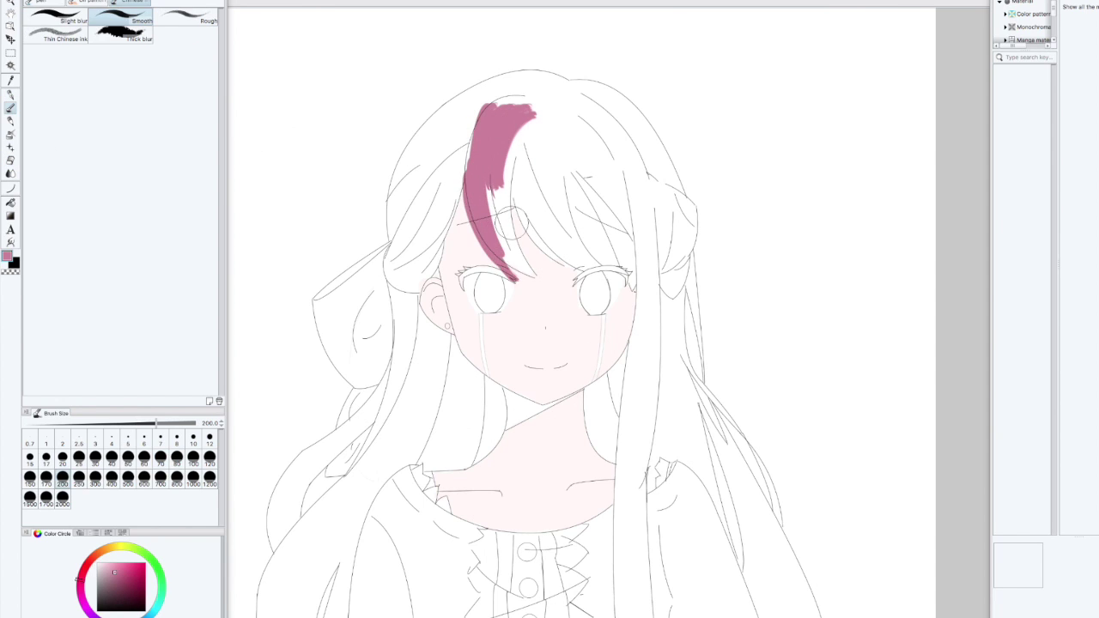
{"action": "key", "text": "ctrl+z"}
{"action": "key", "text": "ctrl+z"}
{"action": "key", "text": "ctrl+z"}
{"action": "key", "text": "ctrl+z"}
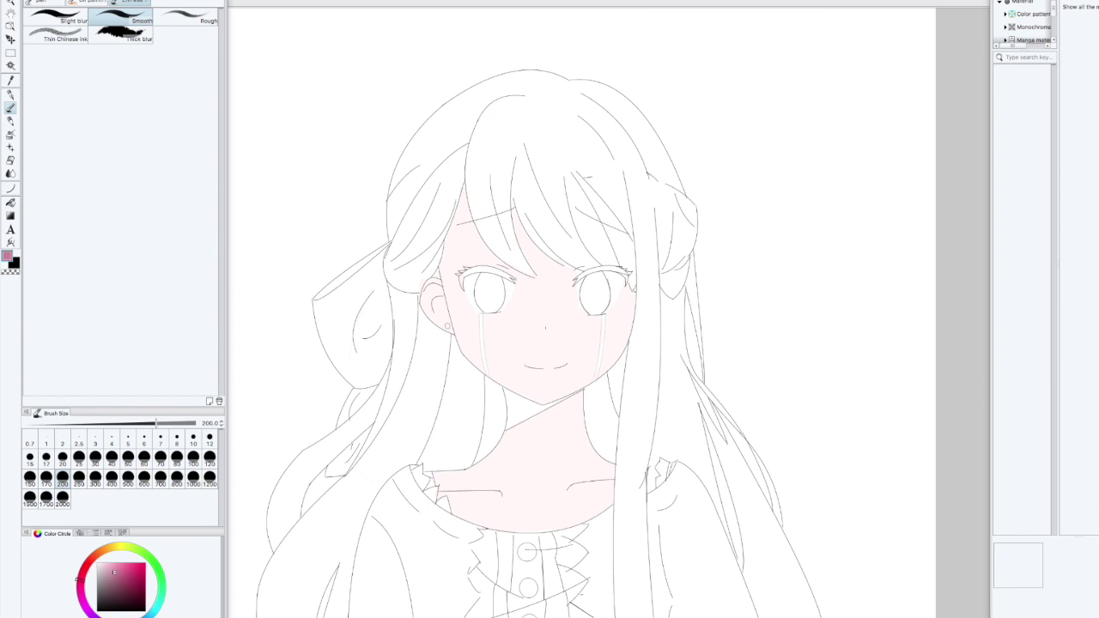
Paint the fringe and upper side lock dusty pink with the Smooth brush at size 200, and erase the spill over the face.
{"action": "mouse_move", "coordinate": [478, 105]}
{"action": "left_mouse_down"}
{"action": "mouse_move", "coordinate": [511, 266]}
{"action": "mouse_move", "coordinate": [571, 258]}
{"action": "mouse_move", "coordinate": [657, 361]}
{"action": "mouse_move", "coordinate": [648, 309]}
{"action": "mouse_move", "coordinate": [648, 324]}
{"action": "left_mouse_up"}
{"action": "key", "text": "e"}
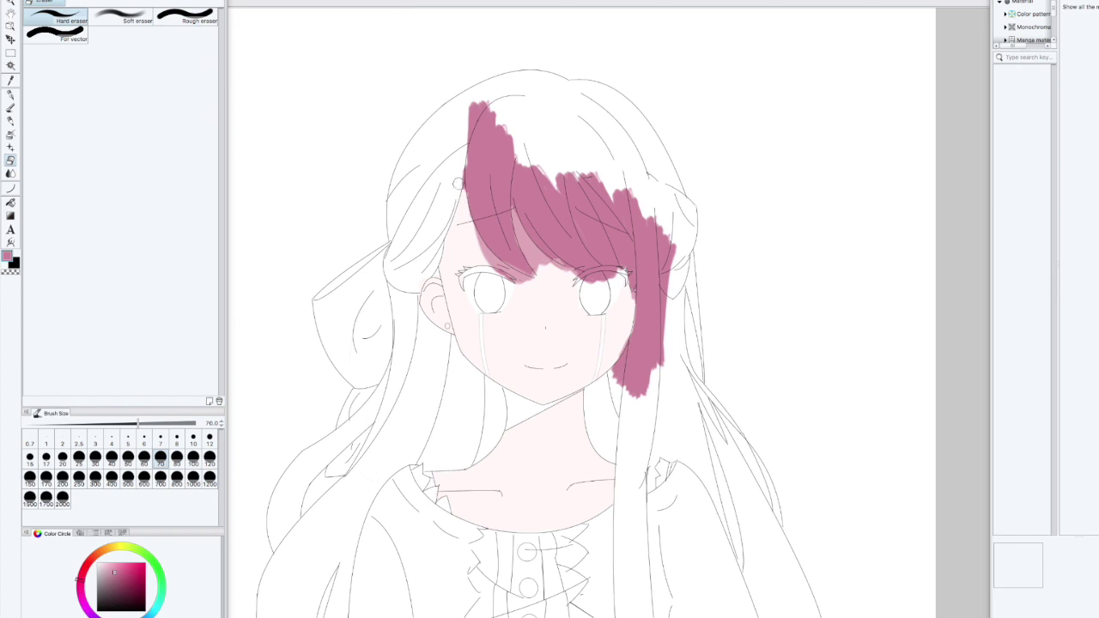
{"action": "mouse_move", "coordinate": [510, 199]}
{"action": "left_mouse_down"}
{"action": "mouse_move", "coordinate": [527, 258]}
{"action": "mouse_move", "coordinate": [639, 279]}
{"action": "mouse_move", "coordinate": [623, 384]}
{"action": "left_mouse_up"}
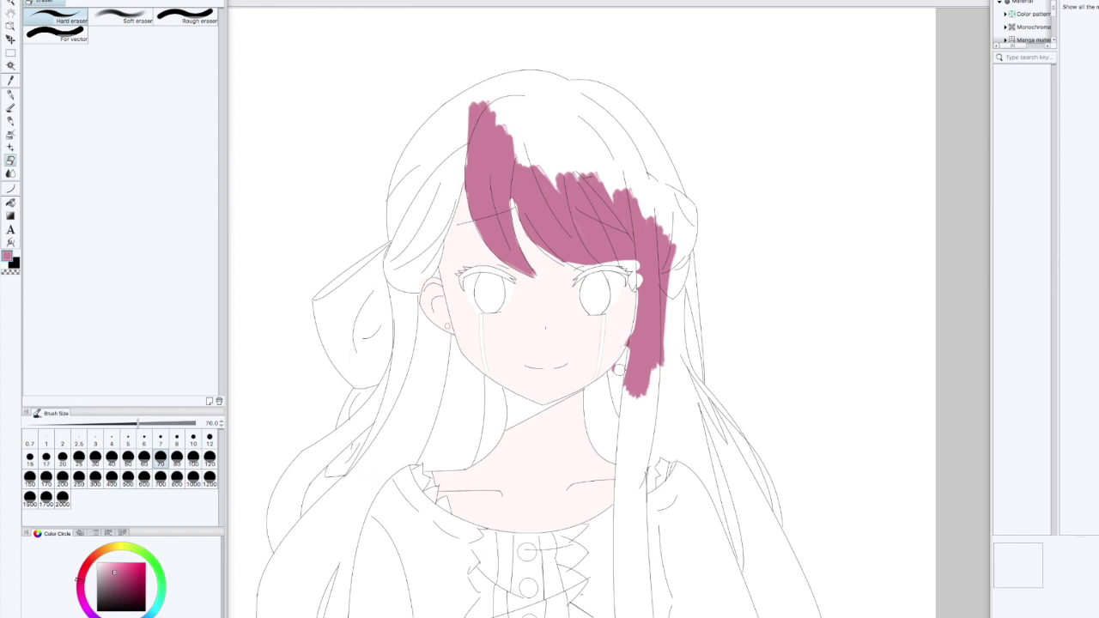
Extend the dusty pink down the side hair below the cheek with the G-pen at size 400.
{"action": "left_click", "coordinate": [12, 95]}
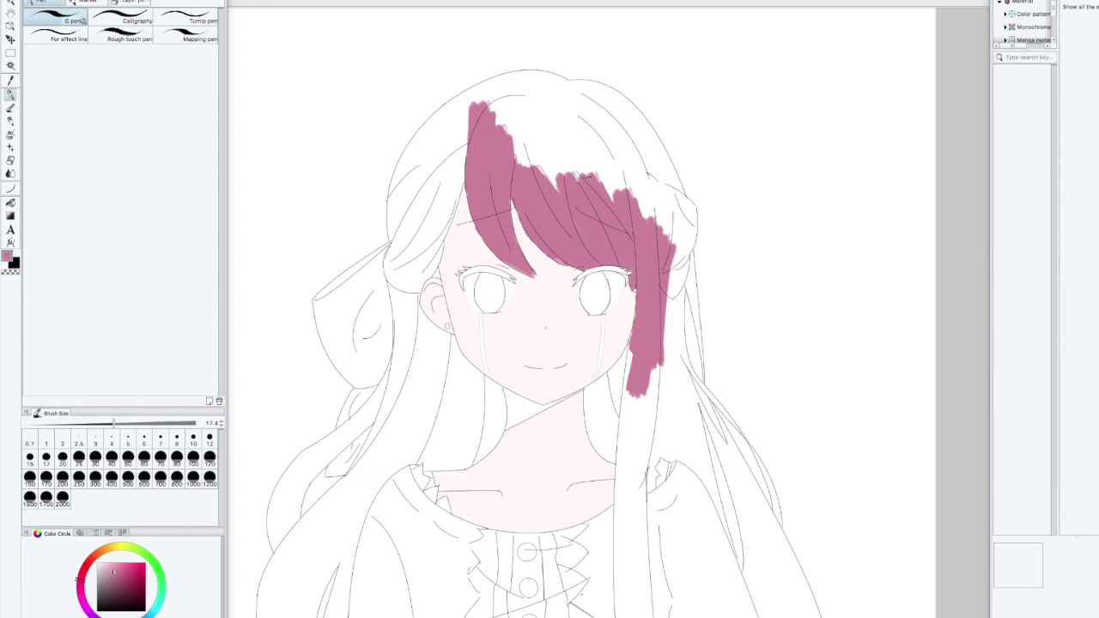
{"action": "key", "text": "h"}
{"action": "key", "text": "ctrl+plus"}
{"action": "mouse_move", "coordinate": [609, 344]}
{"action": "left_mouse_down"}
{"action": "mouse_move", "coordinate": [452, 293]}
{"action": "mouse_move", "coordinate": [800, 279]}
{"action": "left_mouse_up"}
{"action": "left_click", "coordinate": [112, 479]}
{"action": "mouse_move", "coordinate": [534, 355]}
{"action": "left_mouse_down"}
{"action": "mouse_move", "coordinate": [533, 284]}
{"action": "mouse_move", "coordinate": [573, 356]}
{"action": "mouse_move", "coordinate": [597, 365]}
{"action": "left_mouse_up"}
Colour the tapering side strand to its tip and fill the side hair down to the collar, using the G-pen at size 60.
{"action": "key", "text": "e"}
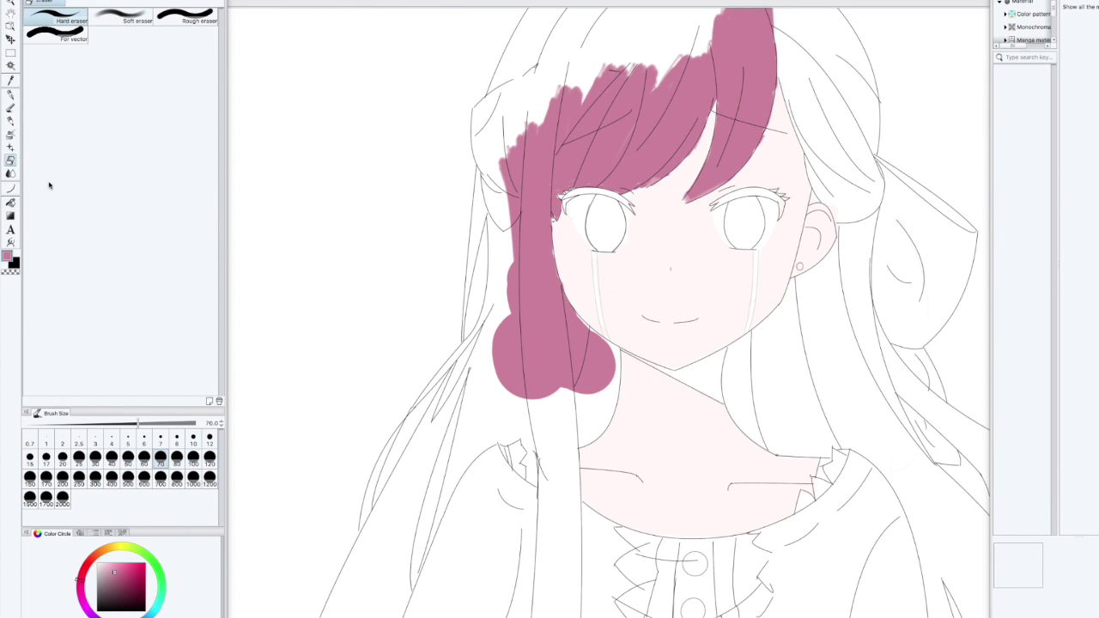
{"action": "left_click", "coordinate": [10, 121]}
{"action": "left_click_drag", "start_coordinate": [507, 255], "coordinate": [477, 422]}
{"action": "left_click_drag", "start_coordinate": [506, 336], "coordinate": [464, 406]}
{"action": "left_click", "coordinate": [11, 95]}
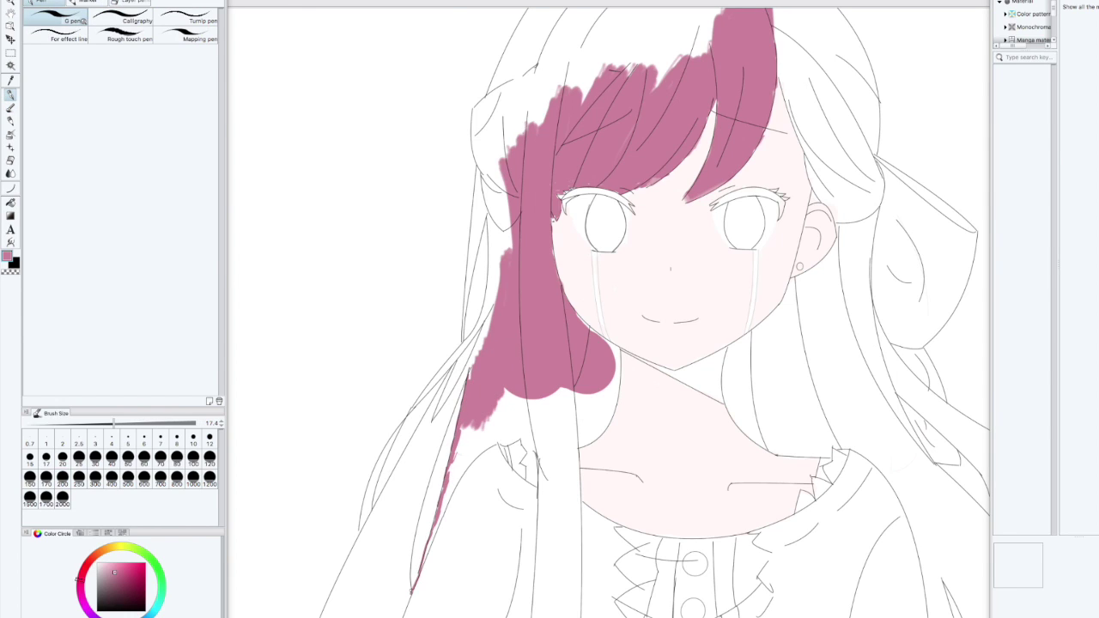
{"action": "left_click", "coordinate": [144, 457]}
{"action": "mouse_move", "coordinate": [468, 425]}
{"action": "left_mouse_down"}
{"action": "mouse_move", "coordinate": [438, 519]}
{"action": "mouse_move", "coordinate": [507, 440]}
{"action": "mouse_move", "coordinate": [473, 433]}
{"action": "mouse_move", "coordinate": [524, 416]}
{"action": "mouse_move", "coordinate": [579, 427]}
{"action": "mouse_move", "coordinate": [617, 358]}
{"action": "mouse_move", "coordinate": [592, 417]}
{"action": "left_mouse_up"}
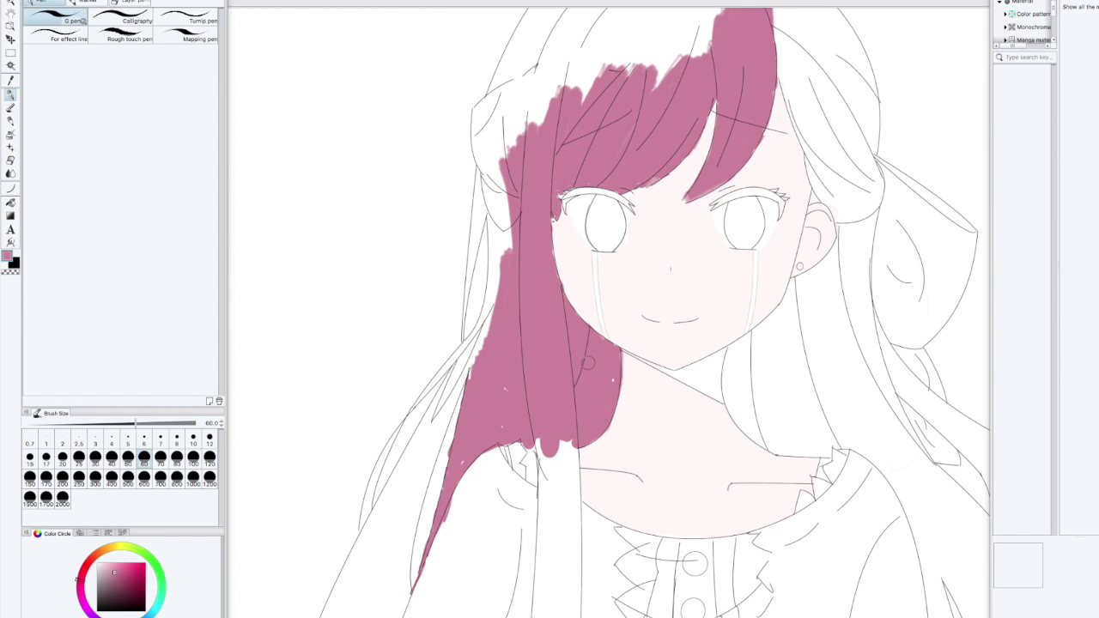
Fill the gaps beside the neck and paint the long front lock pink down over the dress with the G-pen.
{"action": "mouse_move", "coordinate": [538, 436]}
{"action": "left_mouse_down"}
{"action": "mouse_move", "coordinate": [562, 477]}
{"action": "mouse_move", "coordinate": [553, 500]}
{"action": "left_mouse_up"}
{"action": "left_click_drag", "start_coordinate": [602, 369], "coordinate": [639, 137]}
{"action": "left_click_drag", "start_coordinate": [578, 282], "coordinate": [609, 356]}
{"action": "left_click_drag", "start_coordinate": [612, 309], "coordinate": [605, 396]}
{"action": "mouse_move", "coordinate": [594, 287]}
{"action": "left_mouse_down"}
{"action": "mouse_move", "coordinate": [591, 391]}
{"action": "mouse_move", "coordinate": [580, 372]}
{"action": "mouse_move", "coordinate": [566, 457]}
{"action": "left_mouse_up"}
{"action": "left_click_drag", "start_coordinate": [592, 385], "coordinate": [608, 434]}
{"action": "left_click_drag", "start_coordinate": [634, 268], "coordinate": [538, 458]}
{"action": "scroll", "coordinate": [526, 324], "scroll_direction": "down", "scroll_amount": 5}
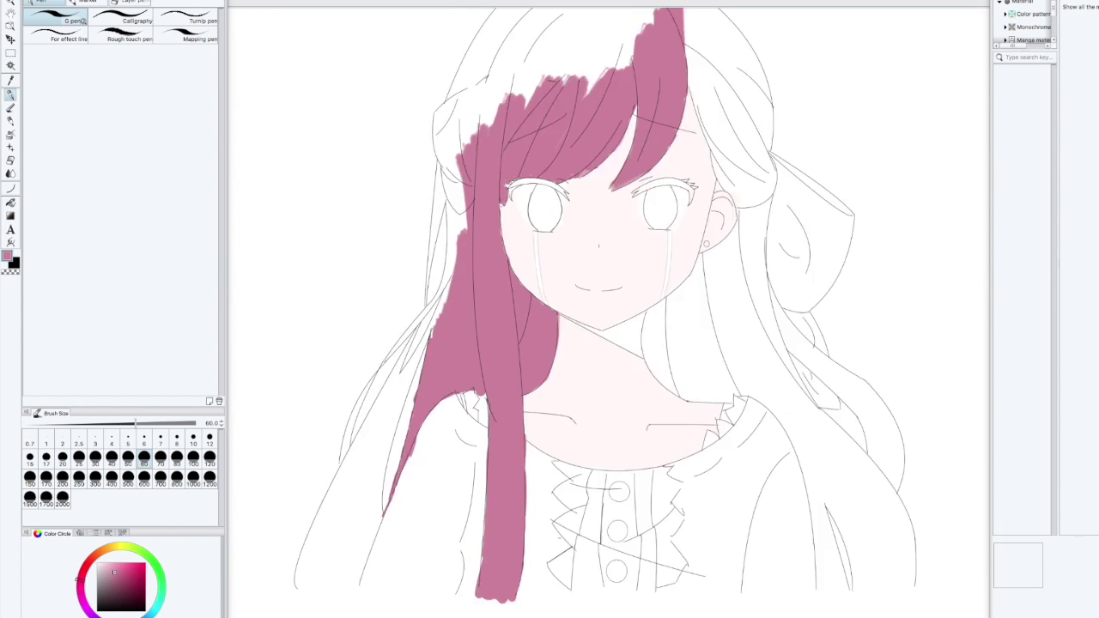
Try framing the drawing with straight black lines along its lower edge and one side, and undo them.
{"action": "left_click", "coordinate": [10, 189]}
{"action": "left_click", "coordinate": [55, 18]}
{"action": "left_click_drag", "start_coordinate": [338, 455], "coordinate": [782, 449]}
{"action": "key", "text": "ctrl+z"}
{"action": "left_click_drag", "start_coordinate": [120, 590], "coordinate": [145, 611]}
{"action": "left_click_drag", "start_coordinate": [344, 453], "coordinate": [790, 450]}
{"action": "left_click_drag", "start_coordinate": [387, 26], "coordinate": [386, 506]}
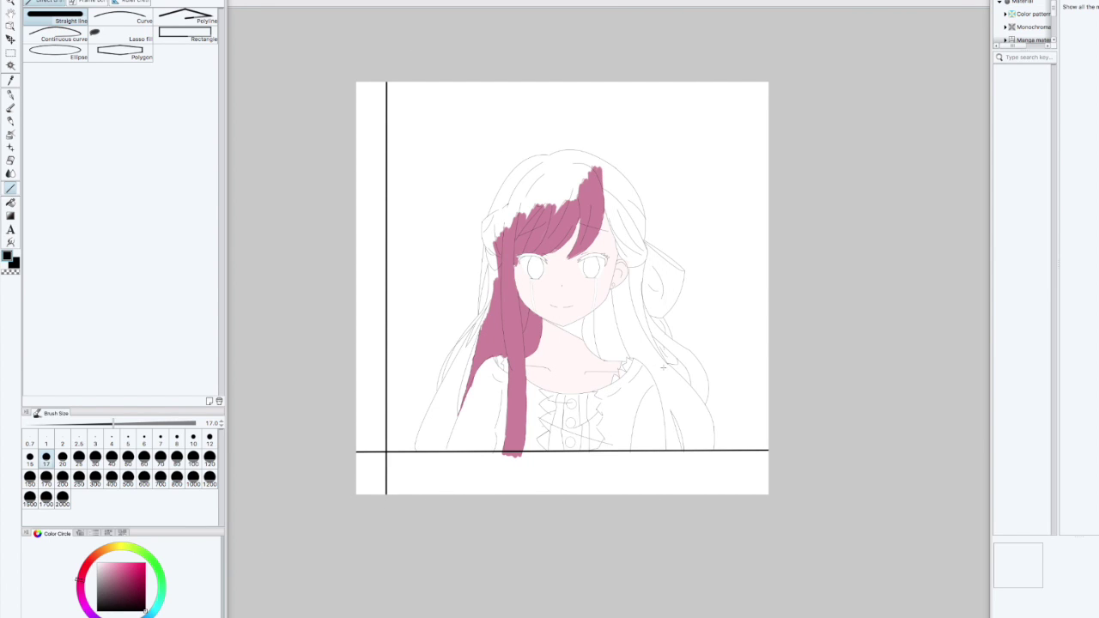
{"action": "key", "text": "ctrl+z"}
{"action": "key", "text": "ctrl+z"}
{"action": "key", "text": "ctrl+z"}
{"action": "key", "text": "ctrl+z"}
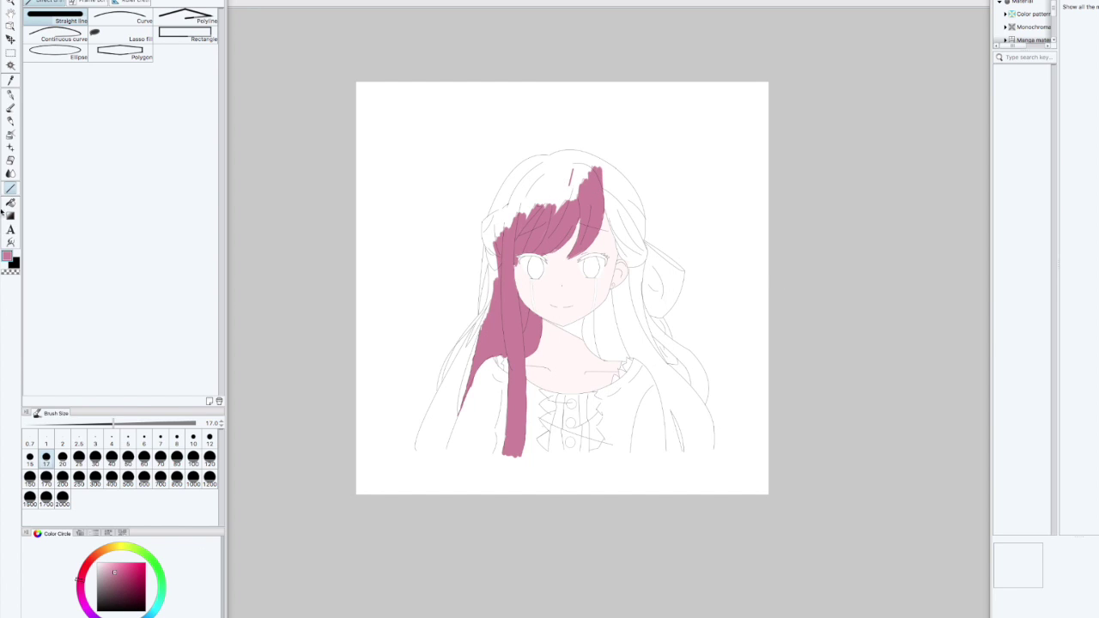
Block in the crown and the hair on the ribbon side in pink with the G-pen at size 700.
{"action": "left_click", "coordinate": [10, 93]}
{"action": "left_click", "coordinate": [160, 478]}
{"action": "mouse_move", "coordinate": [572, 231]}
{"action": "left_mouse_down"}
{"action": "mouse_move", "coordinate": [515, 193]}
{"action": "mouse_move", "coordinate": [598, 175]}
{"action": "mouse_move", "coordinate": [635, 228]}
{"action": "mouse_move", "coordinate": [659, 323]}
{"action": "left_mouse_up"}
{"action": "scroll", "coordinate": [588, 361], "scroll_direction": "up", "scroll_amount": 5}
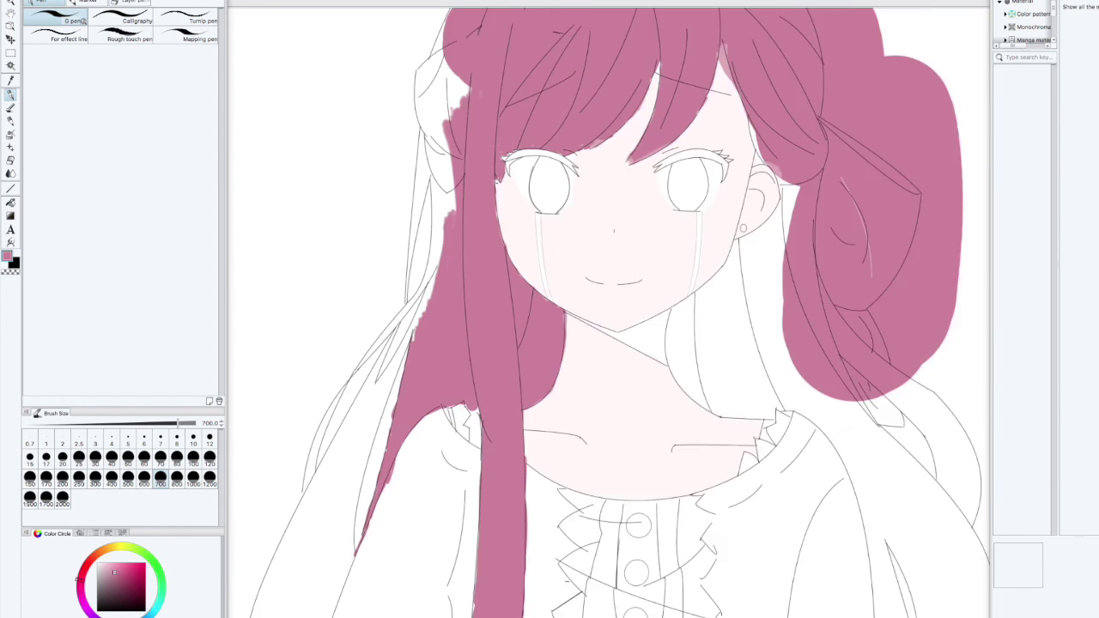
Paint the long outer strand beside the sleeve pink along its outlines with the G-pen at size 60.
{"action": "left_click", "coordinate": [143, 464]}
{"action": "mouse_move", "coordinate": [394, 161]}
{"action": "left_mouse_down"}
{"action": "mouse_move", "coordinate": [313, 335]}
{"action": "mouse_move", "coordinate": [357, 253]}
{"action": "mouse_move", "coordinate": [343, 230]}
{"action": "mouse_move", "coordinate": [304, 337]}
{"action": "mouse_move", "coordinate": [332, 260]}
{"action": "left_mouse_up"}
{"action": "mouse_move", "coordinate": [282, 402]}
{"action": "left_mouse_down"}
{"action": "mouse_move", "coordinate": [524, 221]}
{"action": "mouse_move", "coordinate": [451, 305]}
{"action": "left_mouse_up"}
{"action": "left_click_drag", "start_coordinate": [503, 219], "coordinate": [398, 446]}
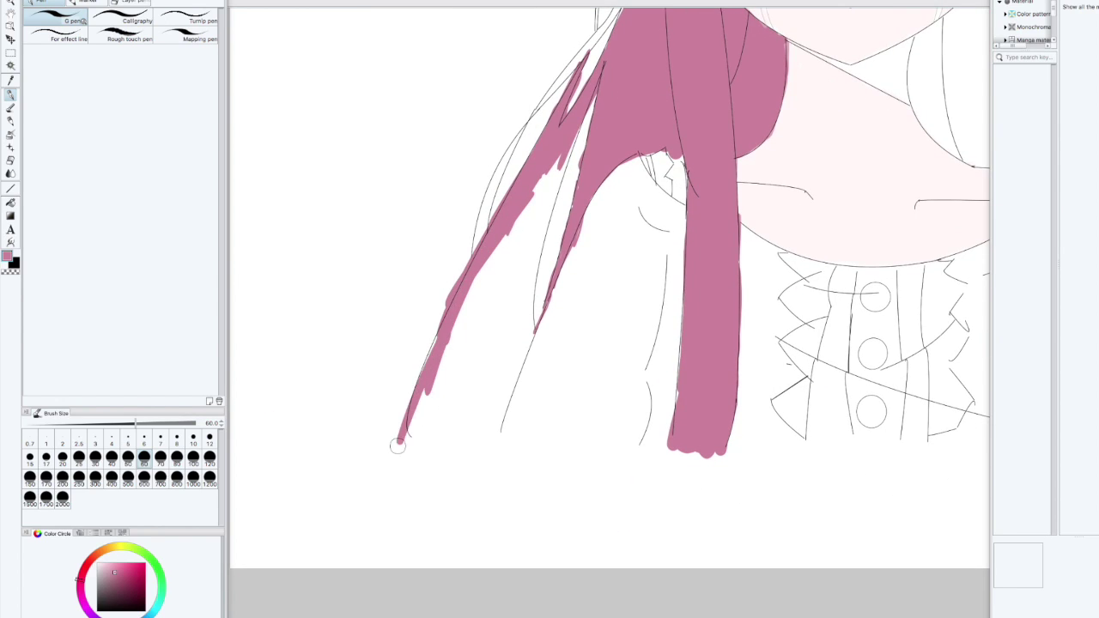
{"action": "left_click_drag", "start_coordinate": [423, 395], "coordinate": [407, 454]}
{"action": "left_click_drag", "start_coordinate": [591, 107], "coordinate": [528, 297]}
{"action": "mouse_move", "coordinate": [528, 296]}
{"action": "left_mouse_down"}
{"action": "mouse_move", "coordinate": [536, 246]}
{"action": "mouse_move", "coordinate": [530, 335]}
{"action": "left_mouse_up"}
{"action": "mouse_move", "coordinate": [530, 335]}
{"action": "left_mouse_down"}
{"action": "mouse_move", "coordinate": [553, 179]}
{"action": "mouse_move", "coordinate": [515, 279]}
{"action": "left_mouse_up"}
{"action": "mouse_move", "coordinate": [515, 279]}
{"action": "left_mouse_down"}
{"action": "mouse_move", "coordinate": [446, 372]}
{"action": "mouse_move", "coordinate": [505, 325]}
{"action": "left_mouse_up"}
Try filling the lower part of the outer strand with the G-pen at size 500, and undo the strokes.
{"action": "left_click", "coordinate": [177, 479]}
{"action": "left_click", "coordinate": [127, 476]}
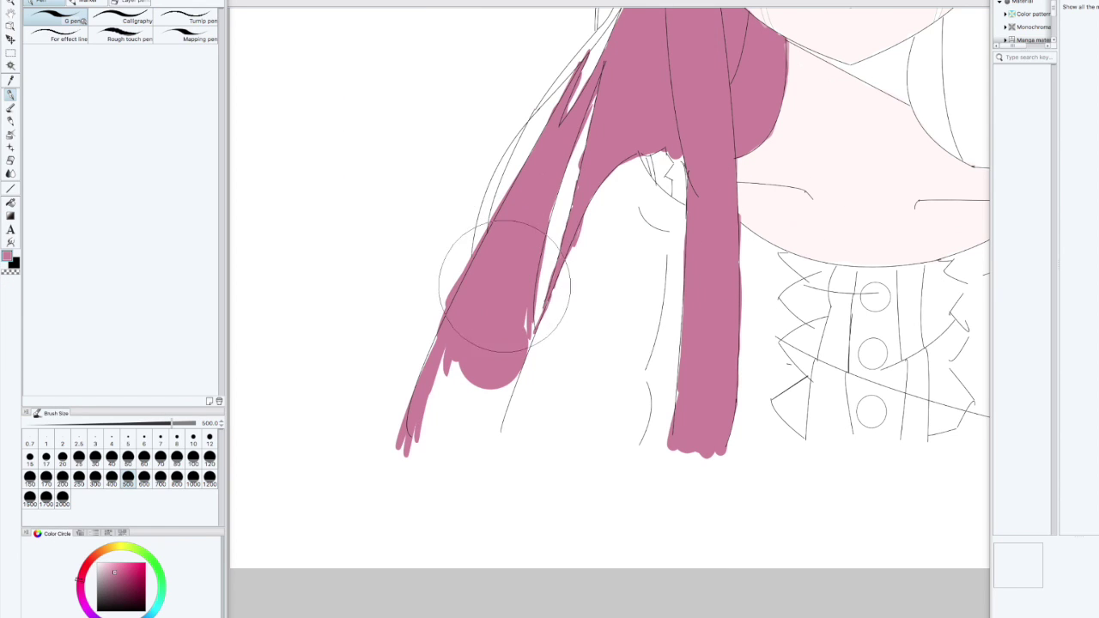
{"action": "mouse_move", "coordinate": [479, 270]}
{"action": "left_mouse_down"}
{"action": "mouse_move", "coordinate": [504, 336]}
{"action": "mouse_move", "coordinate": [531, 156]}
{"action": "mouse_move", "coordinate": [531, 240]}
{"action": "left_mouse_up"}
{"action": "key", "text": "ctrl+z"}
{"action": "key", "text": "ctrl+z"}
Fill in the lower outer strand and its tip in pink with the G-pen at size 40.
{"action": "left_click", "coordinate": [111, 458]}
{"action": "left_click_drag", "start_coordinate": [491, 350], "coordinate": [512, 310]}
{"action": "left_click_drag", "start_coordinate": [420, 412], "coordinate": [402, 478]}
{"action": "left_click_drag", "start_coordinate": [424, 392], "coordinate": [397, 435]}
{"action": "mouse_move", "coordinate": [601, 189]}
{"action": "left_mouse_down"}
{"action": "mouse_move", "coordinate": [386, 515]}
{"action": "mouse_move", "coordinate": [505, 451]}
{"action": "left_mouse_up"}
Colour the thin loose strands hanging below the hair bun pink with the G-pen at size 40.
{"action": "left_click_drag", "start_coordinate": [493, 206], "coordinate": [480, 311]}
{"action": "left_click_drag", "start_coordinate": [493, 247], "coordinate": [493, 143]}
{"action": "left_click_drag", "start_coordinate": [499, 195], "coordinate": [518, 231]}
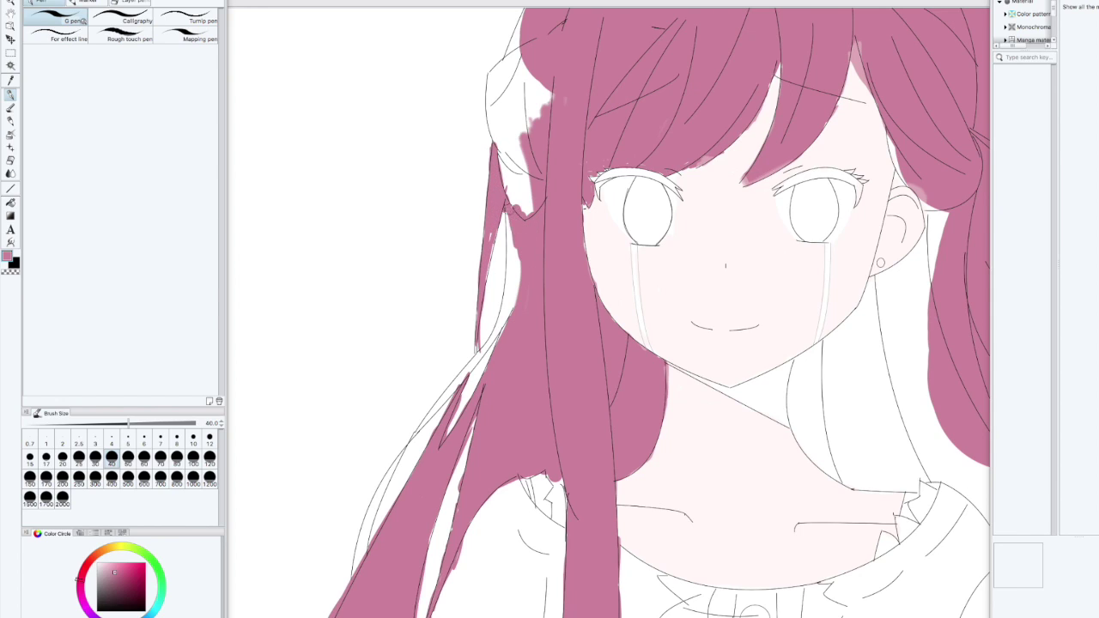
{"action": "mouse_move", "coordinate": [506, 281]}
{"action": "left_mouse_down"}
{"action": "mouse_move", "coordinate": [519, 292]}
{"action": "mouse_move", "coordinate": [512, 270]}
{"action": "left_mouse_up"}
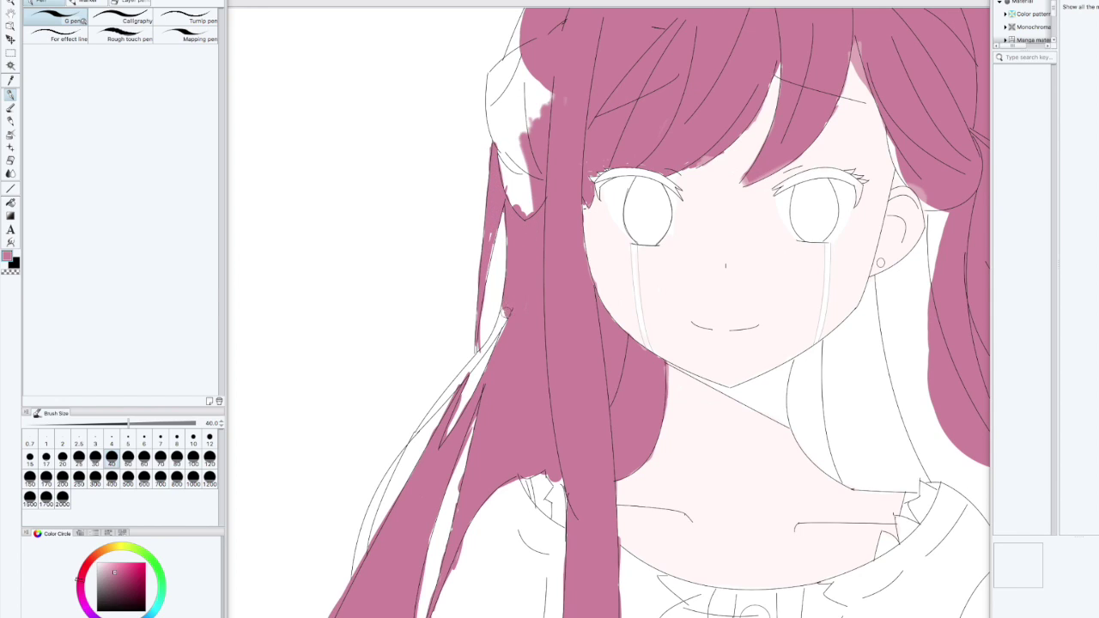
{"action": "left_click", "coordinate": [1092, 157]}
{"action": "mouse_move", "coordinate": [554, 322]}
{"action": "left_mouse_down"}
{"action": "mouse_move", "coordinate": [606, 404]}
{"action": "mouse_move", "coordinate": [658, 450]}
{"action": "mouse_move", "coordinate": [700, 576]}
{"action": "mouse_move", "coordinate": [678, 489]}
{"action": "left_mouse_up"}
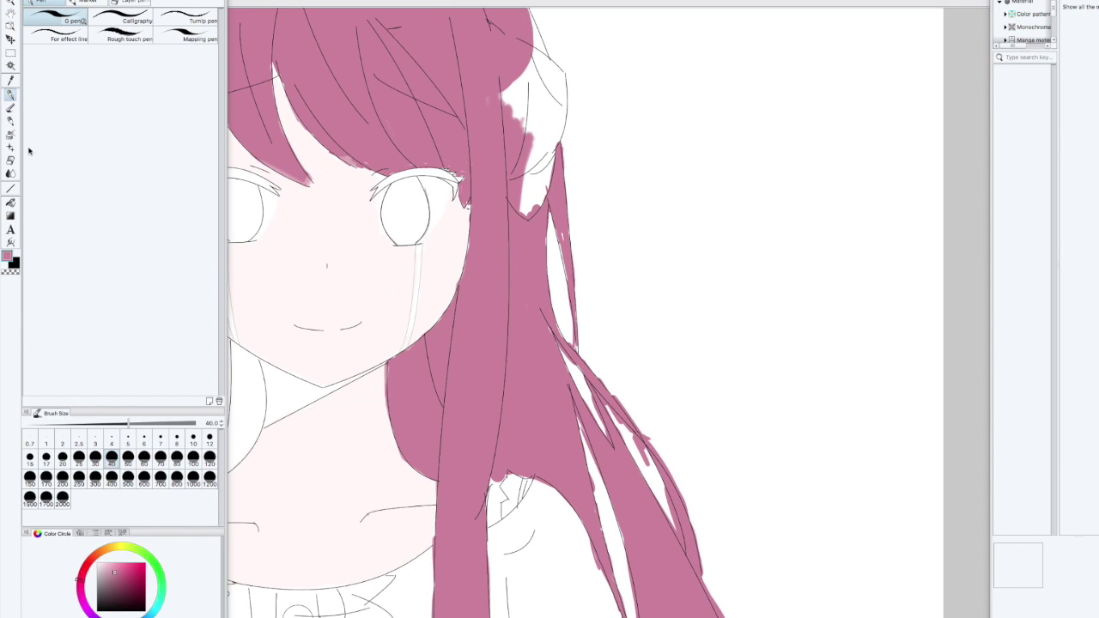
Erase the pink from the small bun and the gaps between the loose strands with the hard eraser at sizes 70 and 50.
{"action": "left_click", "coordinate": [10, 160]}
{"action": "mouse_move", "coordinate": [526, 211]}
{"action": "left_mouse_down"}
{"action": "mouse_move", "coordinate": [521, 120]}
{"action": "mouse_move", "coordinate": [515, 153]}
{"action": "left_mouse_up"}
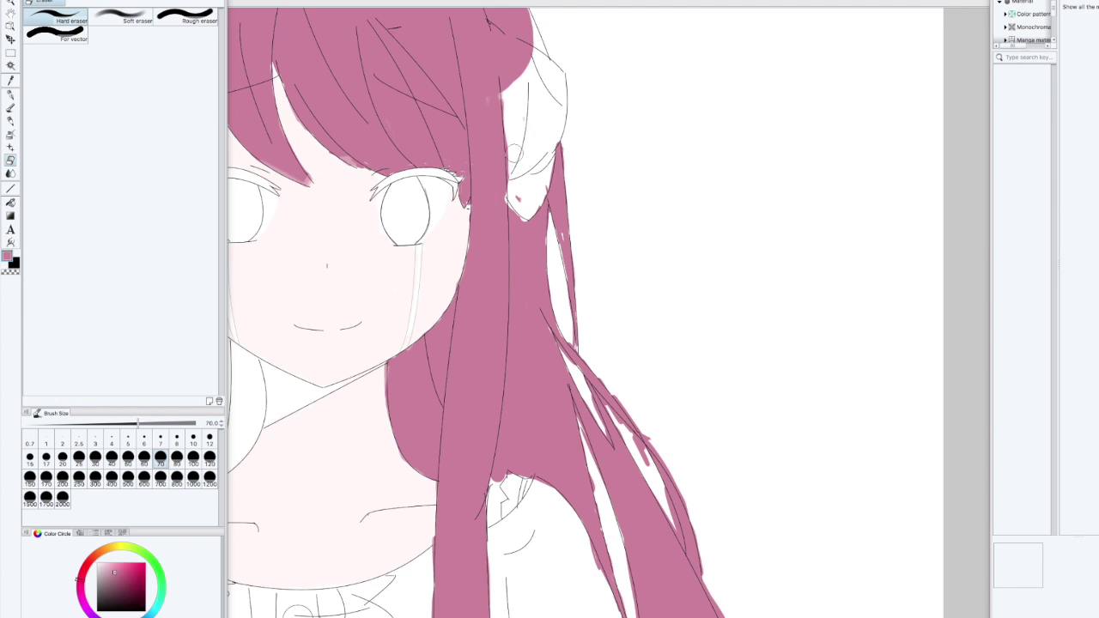
{"action": "key", "text": "bracketleft"}
{"action": "key", "text": "bracketleft"}
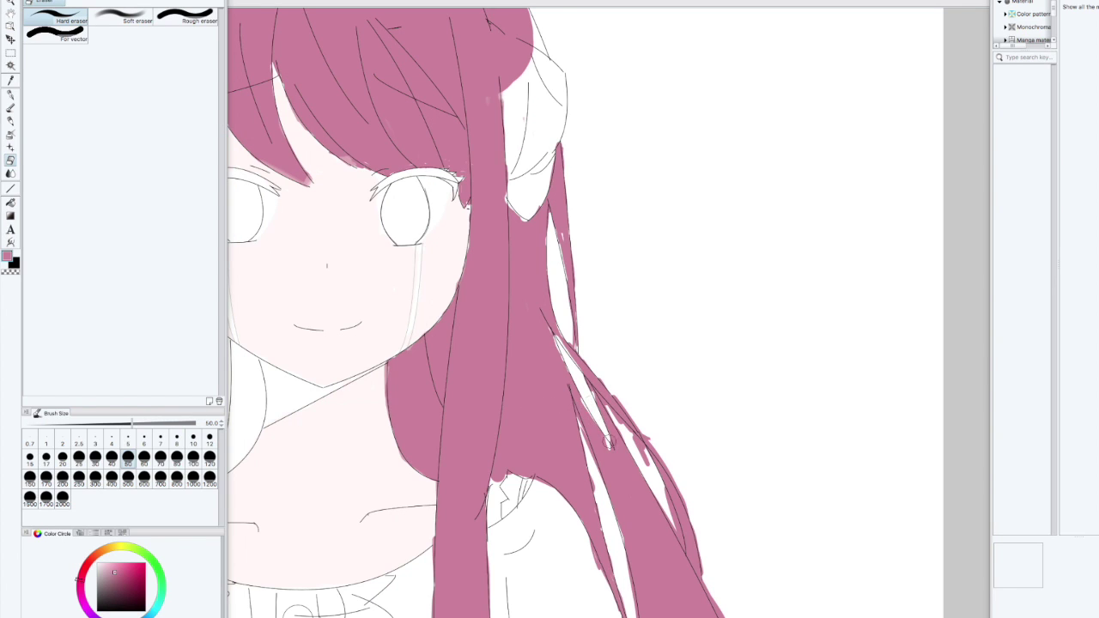
{"action": "mouse_move", "coordinate": [608, 443]}
{"action": "left_mouse_down"}
{"action": "mouse_move", "coordinate": [582, 429]}
{"action": "mouse_move", "coordinate": [667, 505]}
{"action": "mouse_move", "coordinate": [683, 538]}
{"action": "left_mouse_up"}
{"action": "mouse_move", "coordinate": [601, 399]}
{"action": "left_mouse_down"}
{"action": "mouse_move", "coordinate": [628, 414]}
{"action": "mouse_move", "coordinate": [683, 493]}
{"action": "left_mouse_up"}
{"action": "left_click_drag", "start_coordinate": [493, 414], "coordinate": [607, 341]}
Fill the lower end of the wide outer strand in pink with the G-pen at size 400.
{"action": "left_click", "coordinate": [12, 96]}
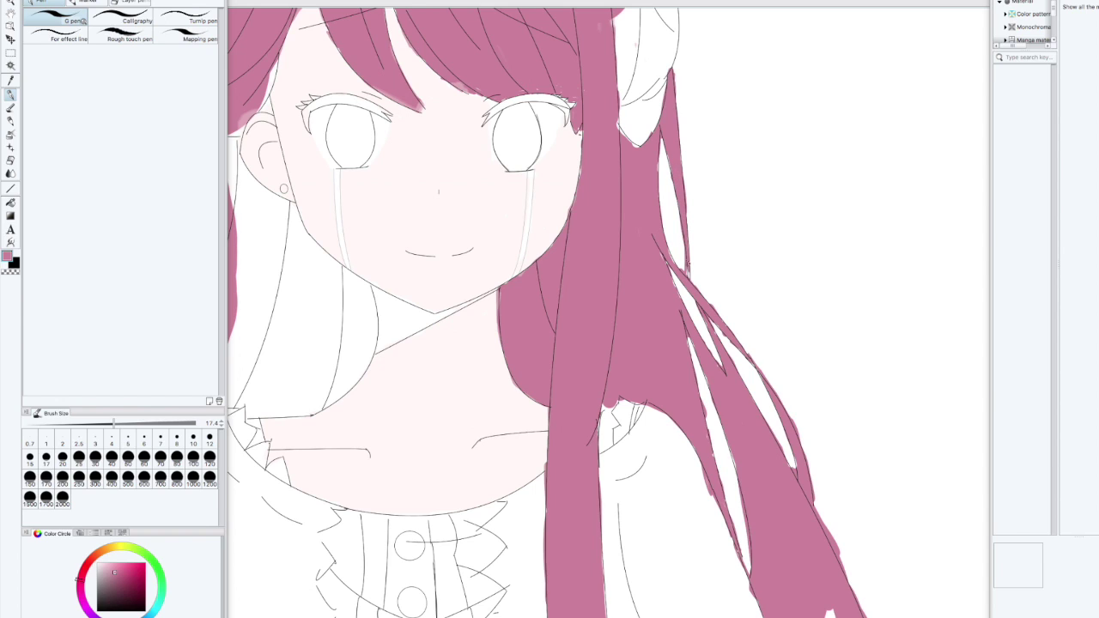
{"action": "left_click_drag", "start_coordinate": [775, 511], "coordinate": [719, 386]}
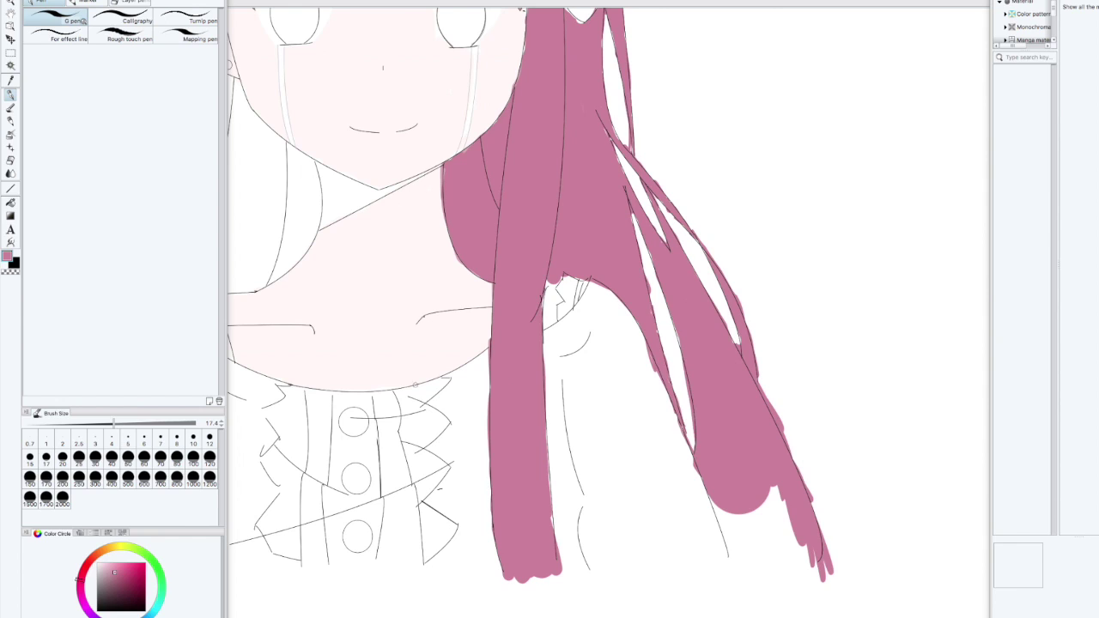
{"action": "left_click", "coordinate": [111, 478]}
{"action": "mouse_move", "coordinate": [747, 516]}
{"action": "left_mouse_down"}
{"action": "mouse_move", "coordinate": [794, 532]}
{"action": "mouse_move", "coordinate": [745, 496]}
{"action": "left_mouse_up"}
Trim the pink along the edges of the outer strands with the hard eraser, reducing it to size 30.
{"action": "key", "text": "e"}
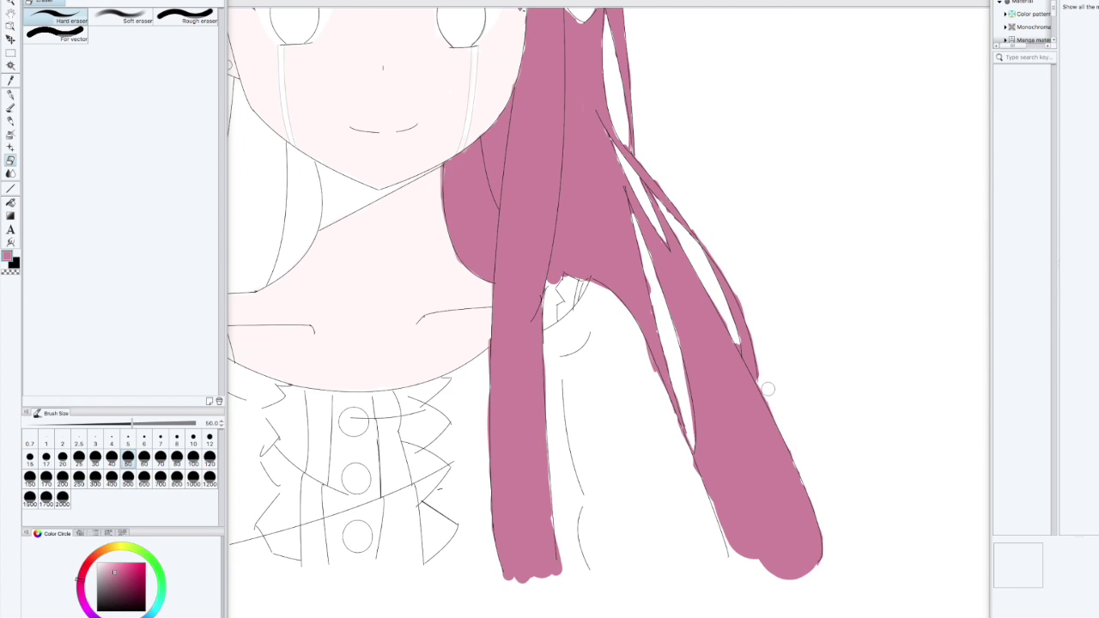
{"action": "key", "text": "bracketleft"}
{"action": "key", "text": "bracketleft"}
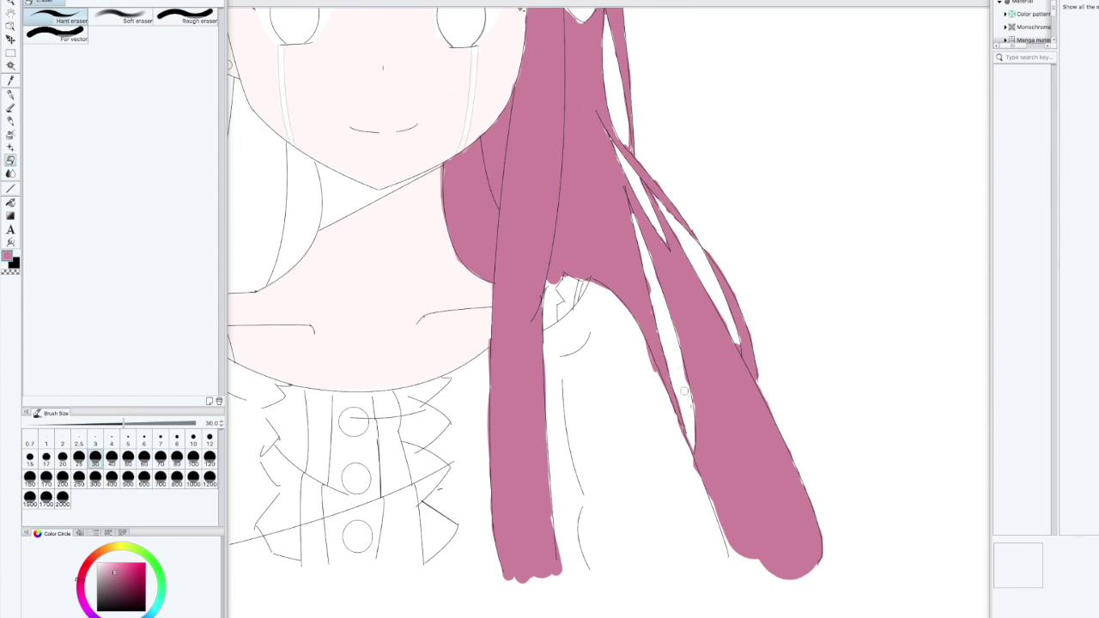
{"action": "key", "text": "p"}
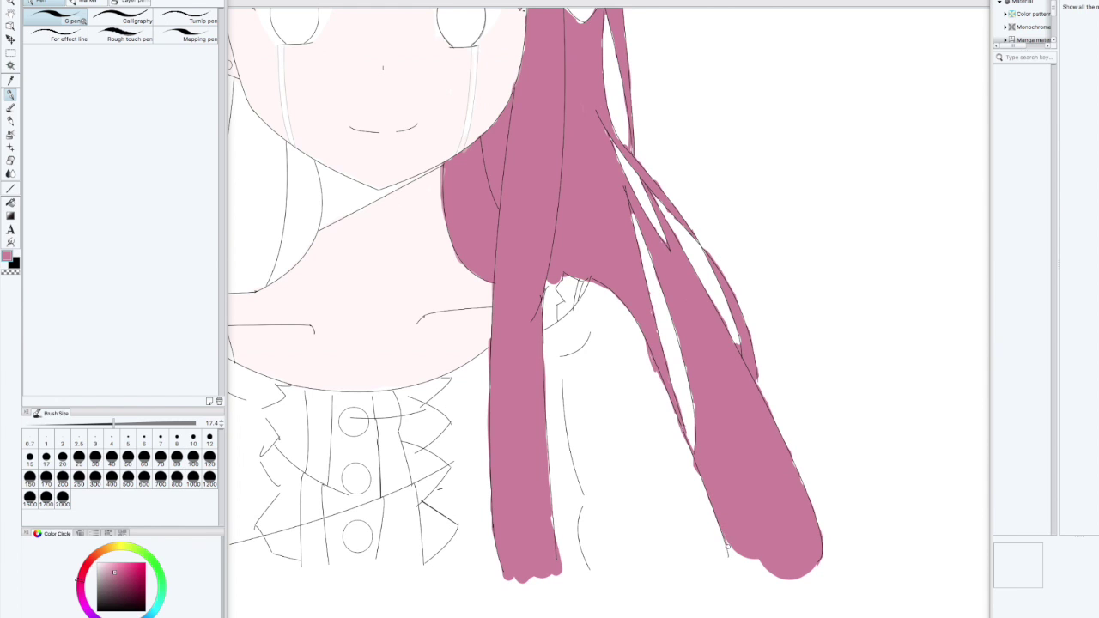
Trace pink along the ear, jaw and neck edges of the unpainted back hair with the G-pen at size 70.
{"action": "mouse_move", "coordinate": [230, 193]}
{"action": "left_mouse_down"}
{"action": "mouse_move", "coordinate": [524, 354]}
{"action": "mouse_move", "coordinate": [624, 368]}
{"action": "mouse_move", "coordinate": [629, 351]}
{"action": "left_mouse_up"}
{"action": "left_click", "coordinate": [163, 460]}
{"action": "mouse_move", "coordinate": [572, 201]}
{"action": "left_mouse_down"}
{"action": "mouse_move", "coordinate": [708, 323]}
{"action": "mouse_move", "coordinate": [662, 296]}
{"action": "mouse_move", "coordinate": [714, 324]}
{"action": "mouse_move", "coordinate": [717, 381]}
{"action": "mouse_move", "coordinate": [674, 439]}
{"action": "mouse_move", "coordinate": [593, 451]}
{"action": "left_mouse_up"}
{"action": "key", "text": "e"}
{"action": "left_click", "coordinate": [111, 480]}
{"action": "mouse_move", "coordinate": [730, 356]}
{"action": "left_mouse_down"}
{"action": "mouse_move", "coordinate": [728, 385]}
{"action": "mouse_move", "coordinate": [755, 427]}
{"action": "mouse_move", "coordinate": [619, 509]}
{"action": "left_mouse_up"}
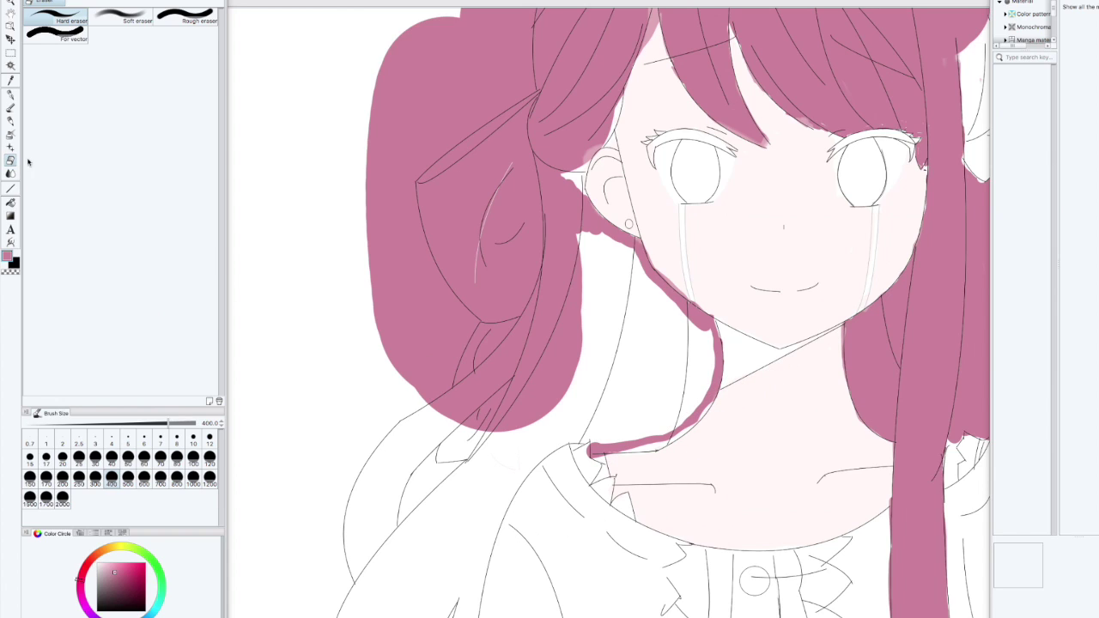
{"action": "key", "text": "p"}
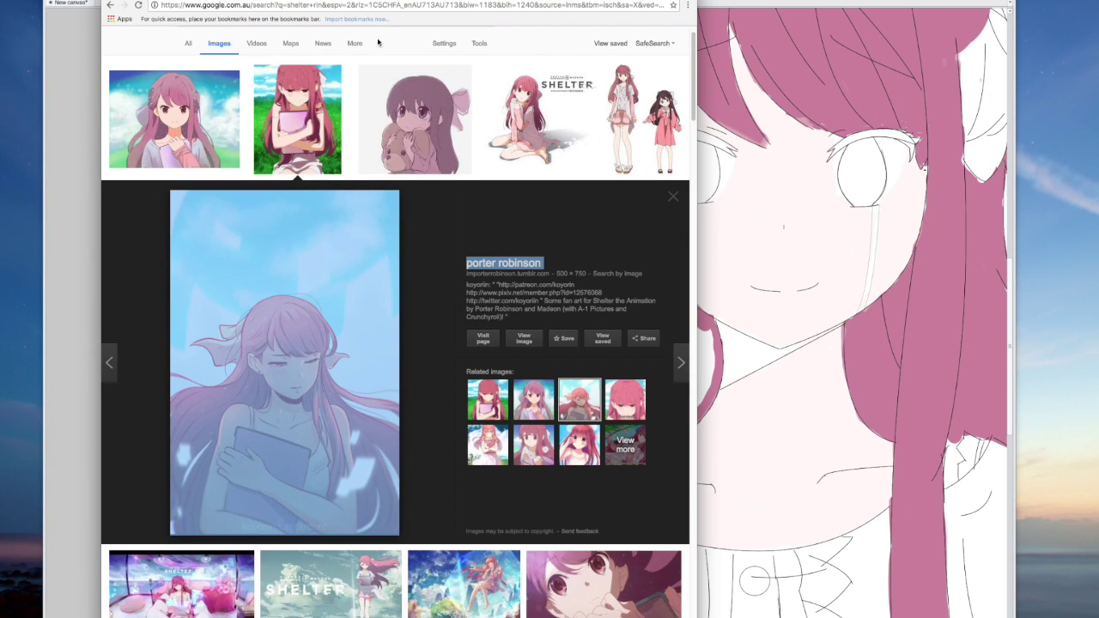
Switch to the web browser, search for "shelter rin" in a new tab, open the Shelter official video and lower the sound volume.
{"action": "key", "text": "ctrl+t"}
{"action": "type", "text": "shelter rin"}
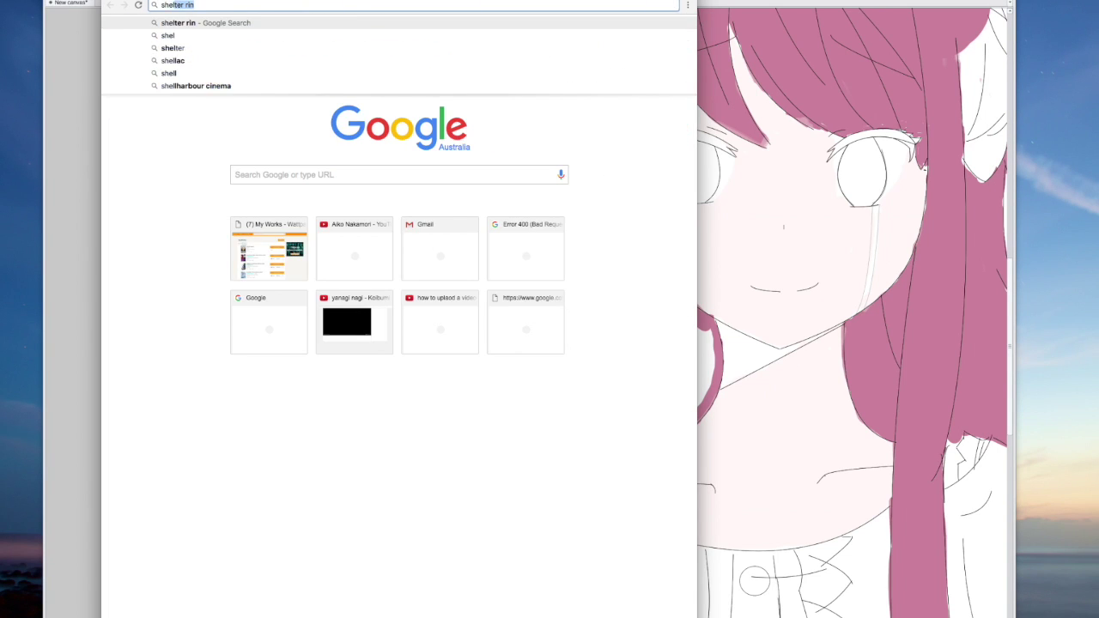
{"action": "key", "text": "Return"}
{"action": "left_click", "coordinate": [237, 180]}
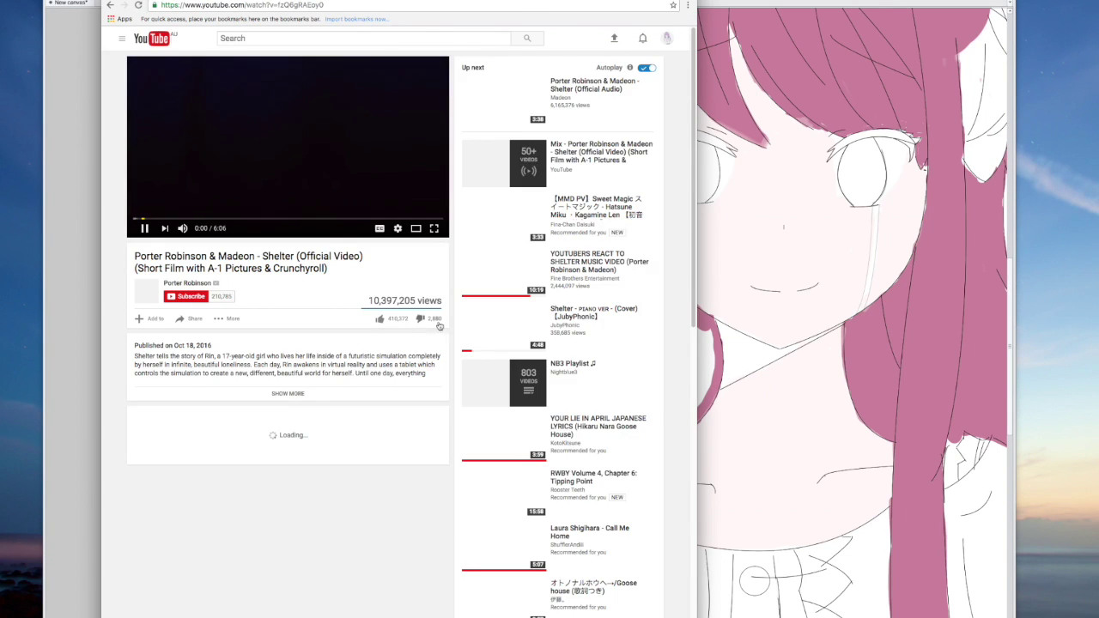
{"action": "key", "text": "XF86AudioLowerVolume"}
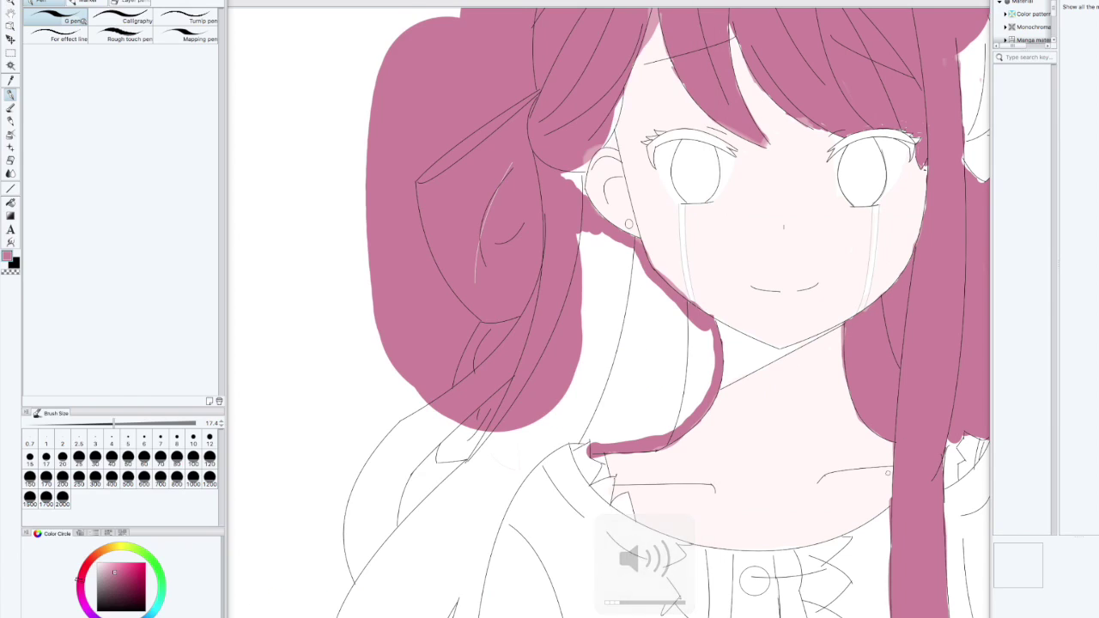
Fill the back hair between the ear, neck and collar in pink with the G-pen at size 500.
{"action": "left_click", "coordinate": [128, 478]}
{"action": "mouse_move", "coordinate": [631, 291]}
{"action": "left_mouse_down"}
{"action": "mouse_move", "coordinate": [652, 335]}
{"action": "mouse_move", "coordinate": [623, 319]}
{"action": "left_mouse_up"}
{"action": "mouse_move", "coordinate": [563, 119]}
{"action": "left_mouse_down"}
{"action": "mouse_move", "coordinate": [547, 97]}
{"action": "mouse_move", "coordinate": [579, 97]}
{"action": "left_mouse_up"}
{"action": "mouse_move", "coordinate": [603, 373]}
{"action": "left_mouse_down"}
{"action": "mouse_move", "coordinate": [565, 381]}
{"action": "mouse_move", "coordinate": [632, 380]}
{"action": "mouse_move", "coordinate": [661, 350]}
{"action": "left_mouse_up"}
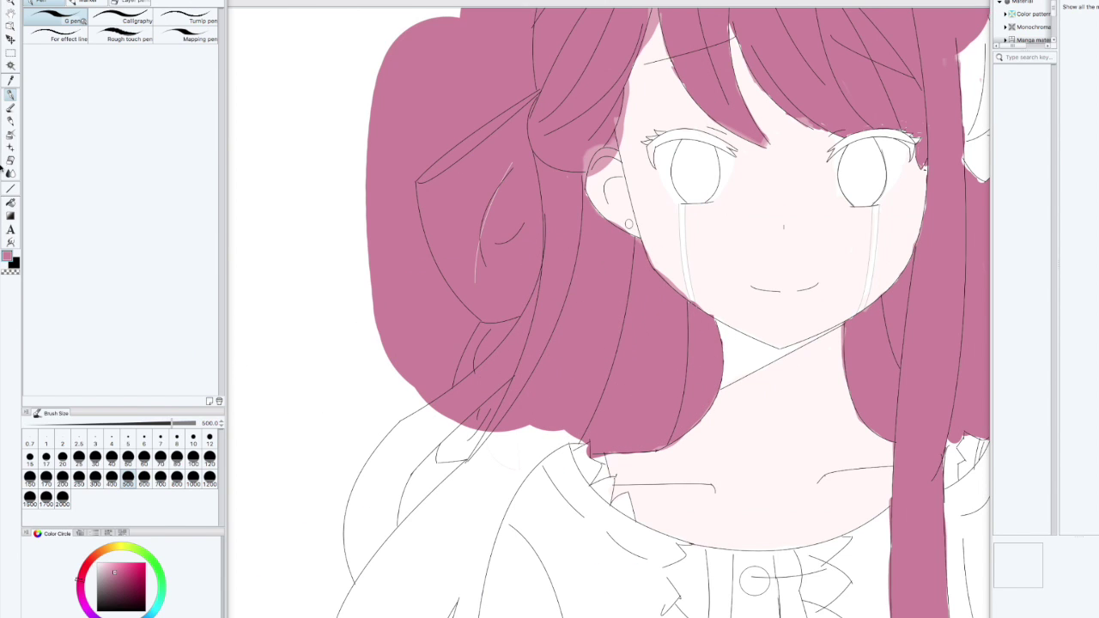
Erase the pink spilling over the ear and the face edge with the hard eraser.
{"action": "key", "text": "e"}
{"action": "mouse_move", "coordinate": [626, 151]}
{"action": "left_mouse_down"}
{"action": "mouse_move", "coordinate": [624, 135]}
{"action": "mouse_move", "coordinate": [632, 90]}
{"action": "left_mouse_up"}
{"action": "mouse_move", "coordinate": [670, 273]}
{"action": "left_mouse_down"}
{"action": "mouse_move", "coordinate": [718, 305]}
{"action": "mouse_move", "coordinate": [701, 329]}
{"action": "mouse_move", "coordinate": [712, 236]}
{"action": "mouse_move", "coordinate": [766, 369]}
{"action": "mouse_move", "coordinate": [854, 445]}
{"action": "mouse_move", "coordinate": [793, 307]}
{"action": "left_mouse_up"}
Erase the excess pink around the large ribbon and outer side hair with the hard eraser at size 300.
{"action": "mouse_move", "coordinate": [517, 118]}
{"action": "left_mouse_down"}
{"action": "mouse_move", "coordinate": [415, 225]}
{"action": "mouse_move", "coordinate": [562, 125]}
{"action": "mouse_move", "coordinate": [387, 278]}
{"action": "mouse_move", "coordinate": [440, 235]}
{"action": "mouse_move", "coordinate": [478, 331]}
{"action": "mouse_move", "coordinate": [507, 356]}
{"action": "mouse_move", "coordinate": [456, 436]}
{"action": "mouse_move", "coordinate": [430, 397]}
{"action": "left_mouse_up"}
{"action": "left_click", "coordinate": [144, 478]}
{"action": "mouse_move", "coordinate": [403, 334]}
{"action": "left_mouse_down"}
{"action": "mouse_move", "coordinate": [443, 353]}
{"action": "mouse_move", "coordinate": [434, 391]}
{"action": "mouse_move", "coordinate": [457, 367]}
{"action": "mouse_move", "coordinate": [428, 315]}
{"action": "mouse_move", "coordinate": [462, 345]}
{"action": "mouse_move", "coordinate": [451, 401]}
{"action": "mouse_move", "coordinate": [464, 367]}
{"action": "left_mouse_up"}
{"action": "key", "text": "ctrl+z"}
{"action": "left_click", "coordinate": [95, 478]}
{"action": "mouse_move", "coordinate": [401, 256]}
{"action": "left_mouse_down"}
{"action": "mouse_move", "coordinate": [408, 103]}
{"action": "mouse_move", "coordinate": [482, 96]}
{"action": "left_mouse_up"}
{"action": "left_click_drag", "start_coordinate": [577, 210], "coordinate": [524, 436]}
{"action": "mouse_move", "coordinate": [462, 262]}
{"action": "left_mouse_down"}
{"action": "mouse_move", "coordinate": [476, 155]}
{"action": "mouse_move", "coordinate": [475, 244]}
{"action": "left_mouse_up"}
Reduce the hard eraser to size 60, try erasing more pink around the ribbon side, and undo those strokes.
{"action": "key", "text": "bracketleft"}
{"action": "key", "text": "bracketleft"}
{"action": "key", "text": "bracketleft"}
{"action": "key", "text": "bracketleft"}
{"action": "key", "text": "bracketleft"}
{"action": "key", "text": "bracketleft"}
{"action": "key", "text": "bracketleft"}
{"action": "key", "text": "bracketleft"}
{"action": "key", "text": "bracketleft"}
{"action": "mouse_move", "coordinate": [506, 288]}
{"action": "left_mouse_down"}
{"action": "mouse_move", "coordinate": [499, 332]}
{"action": "mouse_move", "coordinate": [478, 300]}
{"action": "mouse_move", "coordinate": [394, 418]}
{"action": "mouse_move", "coordinate": [408, 424]}
{"action": "mouse_move", "coordinate": [473, 376]}
{"action": "mouse_move", "coordinate": [386, 439]}
{"action": "left_mouse_up"}
{"action": "mouse_move", "coordinate": [547, 160]}
{"action": "left_mouse_down"}
{"action": "mouse_move", "coordinate": [511, 276]}
{"action": "mouse_move", "coordinate": [598, 127]}
{"action": "left_mouse_up"}
{"action": "left_click_drag", "start_coordinate": [628, 230], "coordinate": [589, 283]}
{"action": "key", "text": "ctrl+z"}
{"action": "key", "text": "ctrl+z"}
{"action": "key", "text": "ctrl+z"}
{"action": "key", "text": "ctrl+z"}
Erase a clean edge just outside the crown outline with the hard eraser at size 60.
{"action": "mouse_move", "coordinate": [503, 215]}
{"action": "left_mouse_down"}
{"action": "mouse_move", "coordinate": [474, 258]}
{"action": "mouse_move", "coordinate": [485, 276]}
{"action": "mouse_move", "coordinate": [467, 333]}
{"action": "mouse_move", "coordinate": [502, 264]}
{"action": "mouse_move", "coordinate": [540, 225]}
{"action": "mouse_move", "coordinate": [693, 422]}
{"action": "left_mouse_up"}
{"action": "scroll", "coordinate": [528, 321], "scroll_direction": "up", "scroll_amount": 5}
{"action": "left_click_drag", "start_coordinate": [756, 296], "coordinate": [952, 188]}
{"action": "mouse_move", "coordinate": [825, 347]}
{"action": "left_mouse_down"}
{"action": "mouse_move", "coordinate": [682, 397]}
{"action": "mouse_move", "coordinate": [588, 358]}
{"action": "left_mouse_up"}
{"action": "mouse_move", "coordinate": [696, 211]}
{"action": "left_mouse_down"}
{"action": "mouse_move", "coordinate": [736, 191]}
{"action": "mouse_move", "coordinate": [876, 172]}
{"action": "mouse_move", "coordinate": [679, 211]}
{"action": "left_mouse_up"}
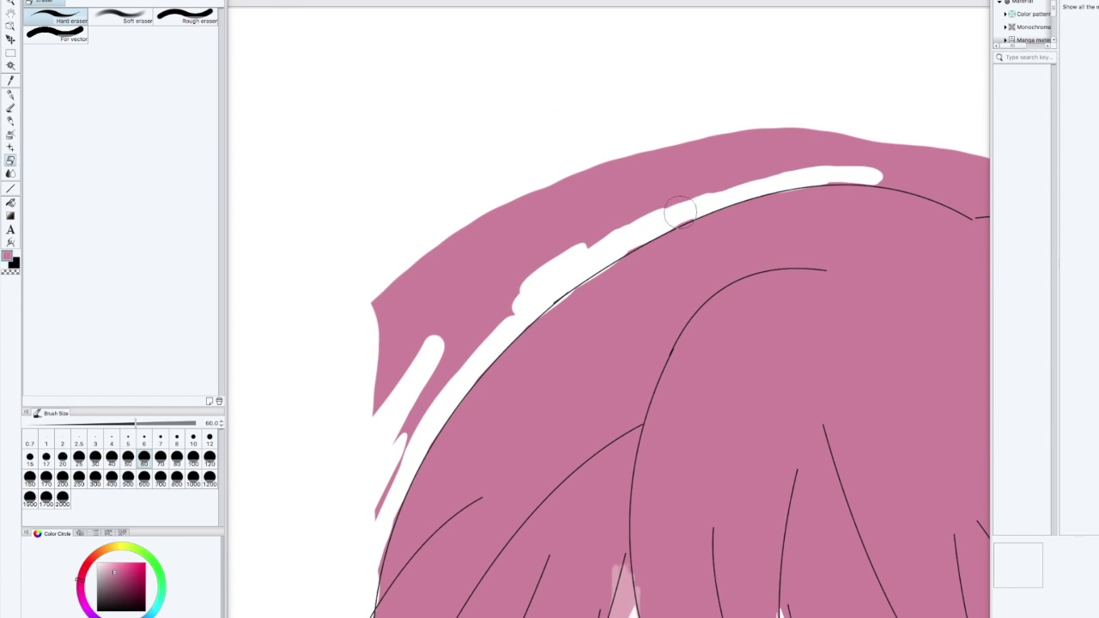
{"action": "mouse_move", "coordinate": [604, 253]}
{"action": "left_mouse_down"}
{"action": "mouse_move", "coordinate": [893, 178]}
{"action": "mouse_move", "coordinate": [975, 211]}
{"action": "left_mouse_up"}
{"action": "mouse_move", "coordinate": [446, 275]}
{"action": "left_mouse_down"}
{"action": "mouse_move", "coordinate": [372, 312]}
{"action": "mouse_move", "coordinate": [400, 421]}
{"action": "mouse_move", "coordinate": [466, 349]}
{"action": "mouse_move", "coordinate": [438, 249]}
{"action": "mouse_move", "coordinate": [583, 203]}
{"action": "left_mouse_up"}
Erase the remaining pink above and beside the head with the hard eraser at sizes 600, 300 and 200.
{"action": "left_click", "coordinate": [145, 481]}
{"action": "left_click_drag", "start_coordinate": [643, 37], "coordinate": [405, 206]}
{"action": "left_click", "coordinate": [96, 480]}
{"action": "mouse_move", "coordinate": [410, 298]}
{"action": "left_mouse_down"}
{"action": "mouse_move", "coordinate": [497, 269]}
{"action": "mouse_move", "coordinate": [553, 286]}
{"action": "mouse_move", "coordinate": [659, 283]}
{"action": "mouse_move", "coordinate": [894, 335]}
{"action": "left_mouse_up"}
{"action": "left_click", "coordinate": [62, 476]}
{"action": "left_click_drag", "start_coordinate": [764, 349], "coordinate": [716, 336]}
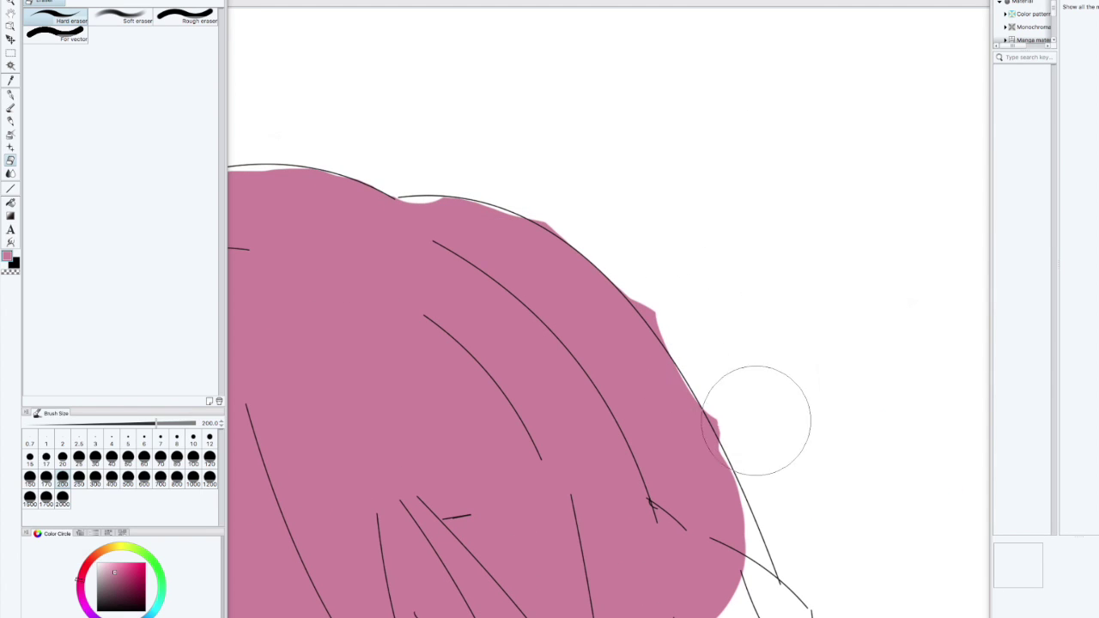
{"action": "left_click_drag", "start_coordinate": [758, 417], "coordinate": [676, 282]}
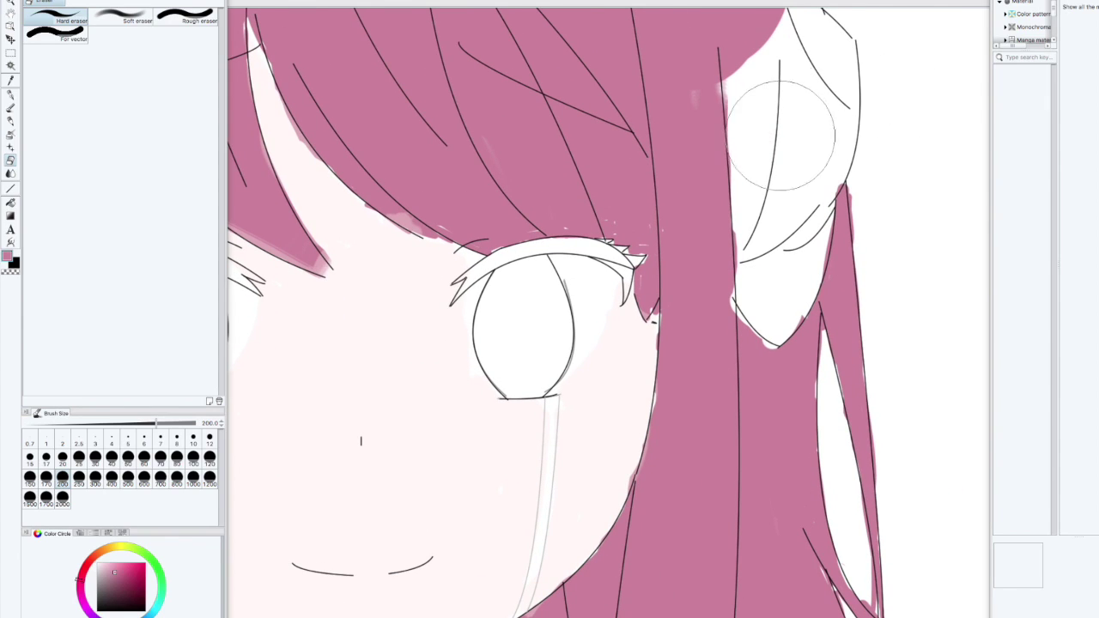
Erase the excess pink around the blouse's shoulder ruffle and the hair edges above it with the hard eraser at sizes 200 and 70.
{"action": "left_click_drag", "start_coordinate": [802, 173], "coordinate": [528, 541]}
{"action": "left_click_drag", "start_coordinate": [635, 601], "coordinate": [792, 284]}
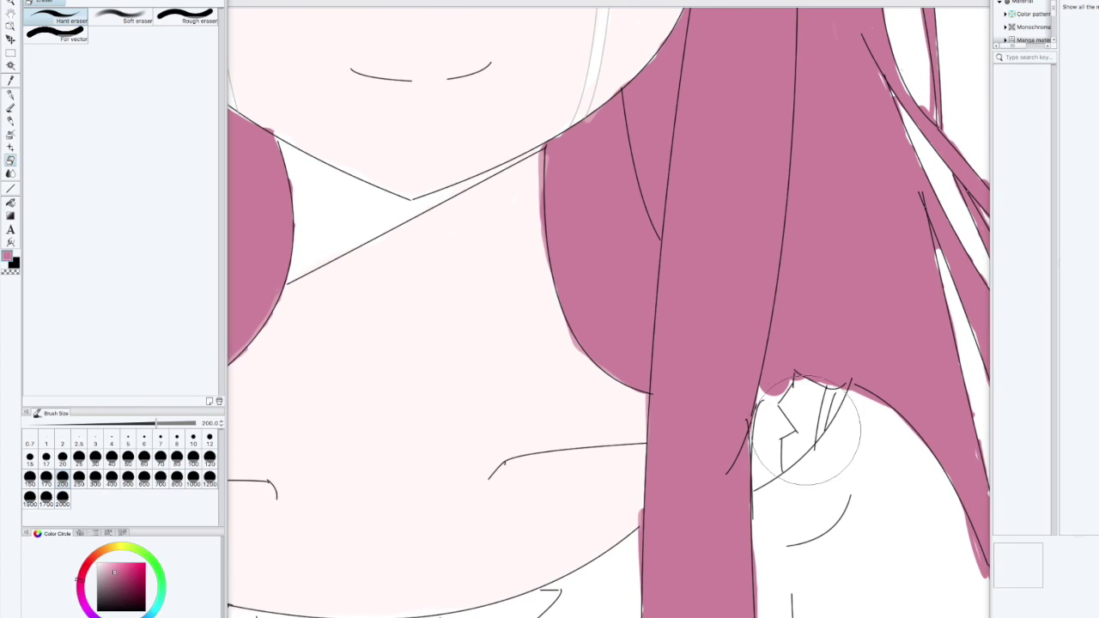
{"action": "left_click", "coordinate": [160, 458]}
{"action": "mouse_move", "coordinate": [786, 407]}
{"action": "left_mouse_down"}
{"action": "mouse_move", "coordinate": [776, 400]}
{"action": "mouse_move", "coordinate": [801, 399]}
{"action": "left_mouse_up"}
{"action": "left_click_drag", "start_coordinate": [863, 411], "coordinate": [825, 401]}
{"action": "left_click_drag", "start_coordinate": [847, 444], "coordinate": [752, 315]}
{"action": "mouse_move", "coordinate": [859, 411]}
{"action": "left_mouse_down"}
{"action": "mouse_move", "coordinate": [889, 476]}
{"action": "mouse_move", "coordinate": [800, 275]}
{"action": "left_mouse_up"}
{"action": "left_click_drag", "start_coordinate": [869, 391], "coordinate": [849, 355]}
{"action": "left_click_drag", "start_coordinate": [890, 462], "coordinate": [891, 469]}
Erase the remaining pink spilling over the blouse and hair edges with the hard eraser at size 70.
{"action": "left_click_drag", "start_coordinate": [664, 401], "coordinate": [970, 447]}
{"action": "mouse_move", "coordinate": [287, 402]}
{"action": "left_mouse_down"}
{"action": "mouse_move", "coordinate": [773, 524]}
{"action": "mouse_move", "coordinate": [737, 510]}
{"action": "left_mouse_up"}
{"action": "mouse_move", "coordinate": [631, 264]}
{"action": "left_mouse_down"}
{"action": "mouse_move", "coordinate": [646, 270]}
{"action": "mouse_move", "coordinate": [600, 261]}
{"action": "left_mouse_up"}
{"action": "left_click_drag", "start_coordinate": [784, 256], "coordinate": [815, 235]}
{"action": "mouse_move", "coordinate": [503, 491]}
{"action": "left_mouse_down"}
{"action": "mouse_move", "coordinate": [861, 295]}
{"action": "mouse_move", "coordinate": [570, 614]}
{"action": "left_mouse_up"}
{"action": "left_click_drag", "start_coordinate": [449, 347], "coordinate": [490, 302]}
Erase pink inside the large ribbon bow behind the head with the hard eraser, from a small size up to 600.
{"action": "left_click", "coordinate": [129, 459]}
{"action": "left_click", "coordinate": [79, 459]}
{"action": "mouse_move", "coordinate": [410, 167]}
{"action": "left_mouse_down"}
{"action": "mouse_move", "coordinate": [312, 137]}
{"action": "mouse_move", "coordinate": [363, 529]}
{"action": "left_mouse_up"}
{"action": "mouse_move", "coordinate": [321, 259]}
{"action": "left_mouse_down"}
{"action": "mouse_move", "coordinate": [352, 366]}
{"action": "mouse_move", "coordinate": [297, 228]}
{"action": "mouse_move", "coordinate": [345, 417]}
{"action": "left_mouse_up"}
{"action": "left_click", "coordinate": [144, 479]}
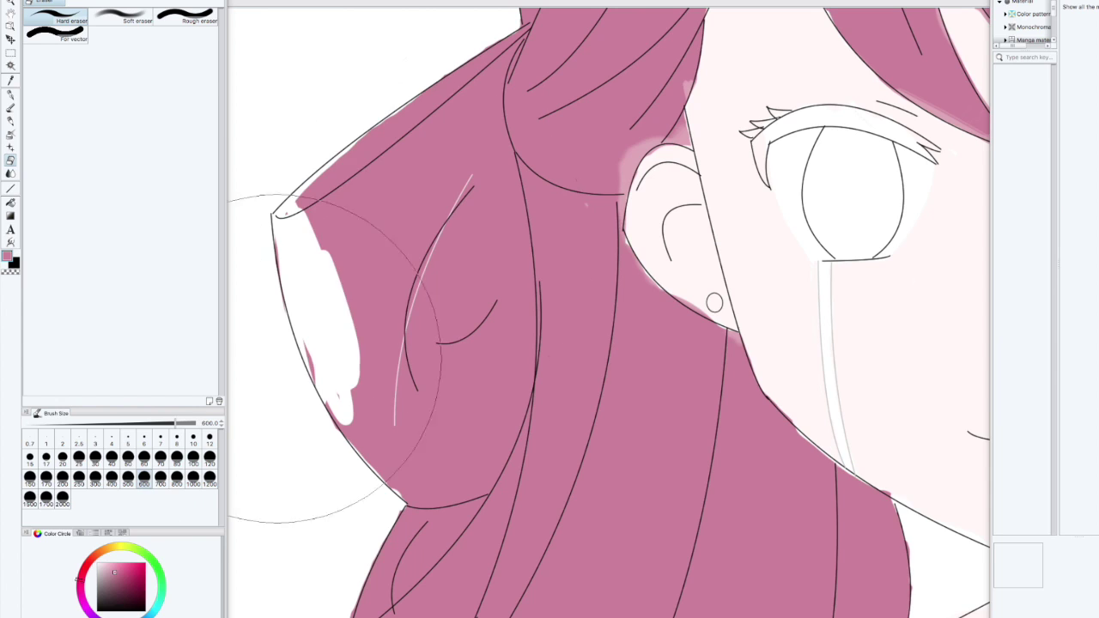
{"action": "left_click", "coordinate": [318, 255]}
{"action": "left_click_drag", "start_coordinate": [568, 350], "coordinate": [597, 249]}
{"action": "scroll", "coordinate": [529, 331], "scroll_direction": "down", "scroll_amount": 5}
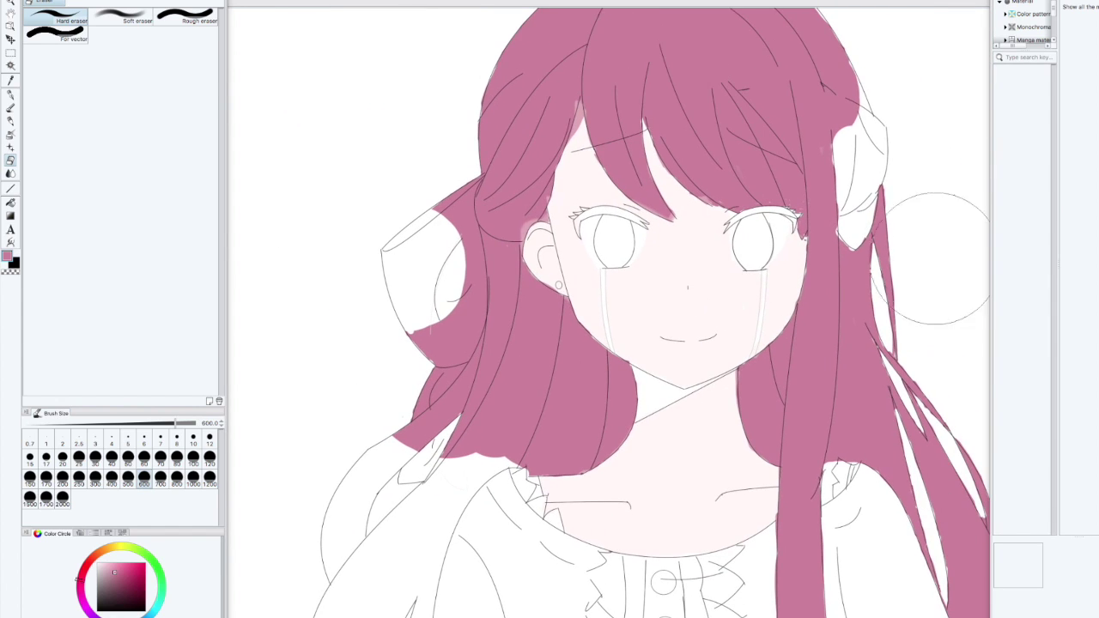
Flip the canvas view and erase the pink left in the bow up to the hair edge with the hard eraser at size 60.
{"action": "key", "text": "h"}
{"action": "key", "text": "h"}
{"action": "key", "text": "h"}
{"action": "mouse_move", "coordinate": [641, 265]}
{"action": "left_mouse_down"}
{"action": "mouse_move", "coordinate": [648, 233]}
{"action": "mouse_move", "coordinate": [583, 211]}
{"action": "left_mouse_up"}
{"action": "left_click", "coordinate": [144, 460]}
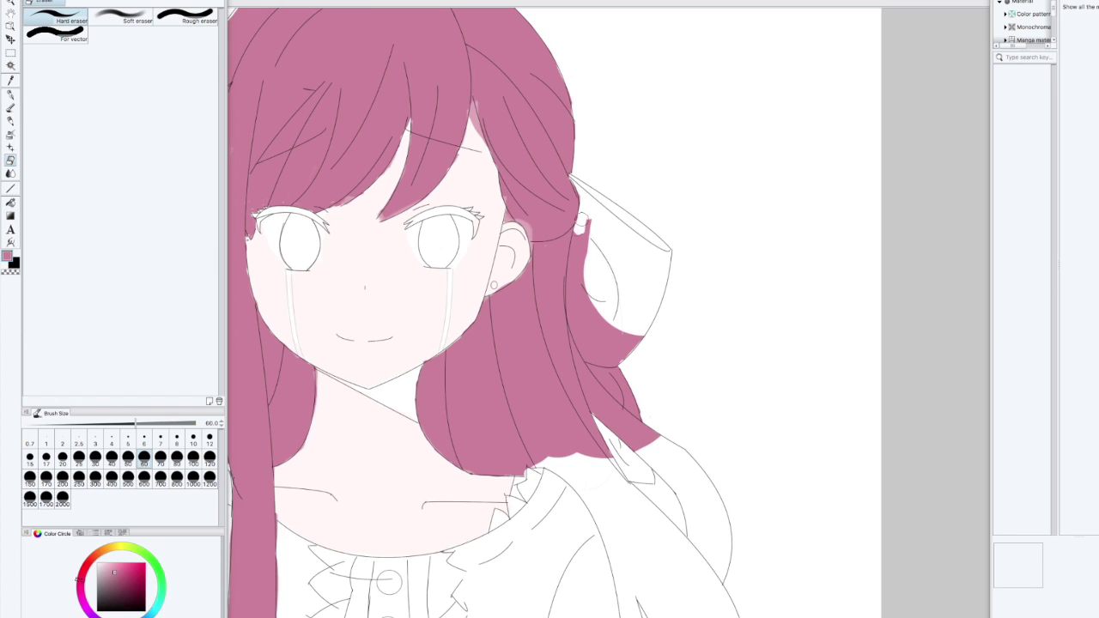
{"action": "left_click_drag", "start_coordinate": [580, 227], "coordinate": [574, 276]}
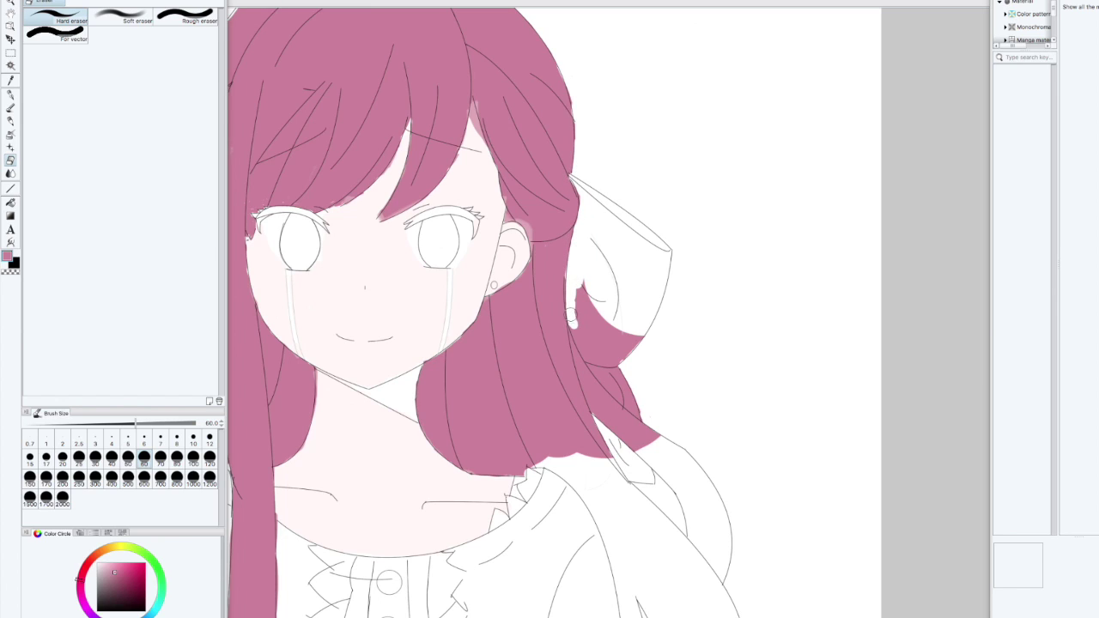
{"action": "mouse_move", "coordinate": [619, 365]}
{"action": "left_mouse_down"}
{"action": "mouse_move", "coordinate": [587, 273]}
{"action": "mouse_move", "coordinate": [644, 331]}
{"action": "left_mouse_up"}
{"action": "mouse_move", "coordinate": [621, 400]}
{"action": "left_mouse_down"}
{"action": "mouse_move", "coordinate": [613, 364]}
{"action": "mouse_move", "coordinate": [826, 192]}
{"action": "mouse_move", "coordinate": [663, 381]}
{"action": "mouse_move", "coordinate": [673, 389]}
{"action": "left_mouse_up"}
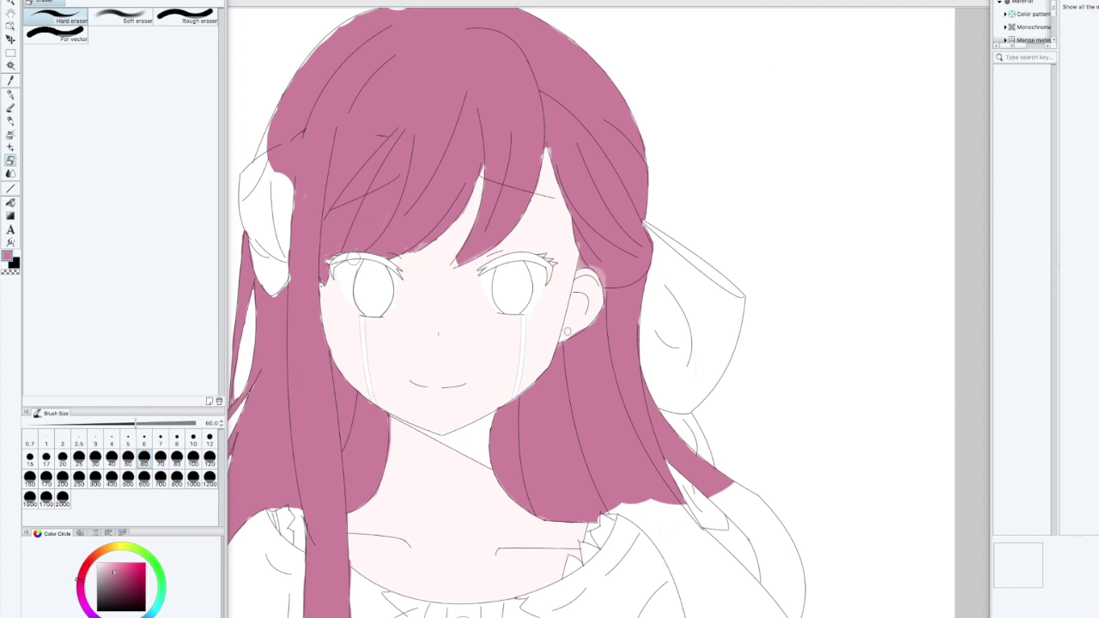
Select the G pen at size 700 for repainting the side hair bun.
{"action": "left_click", "coordinate": [10, 96]}
{"action": "left_click", "coordinate": [161, 476]}
{"action": "left_click_drag", "start_coordinate": [382, 183], "coordinate": [457, 199]}
Switch to YouTube in the browser, play the MMD video "Wave" and return to the drawing.
{"action": "key", "text": "super+Tab"}
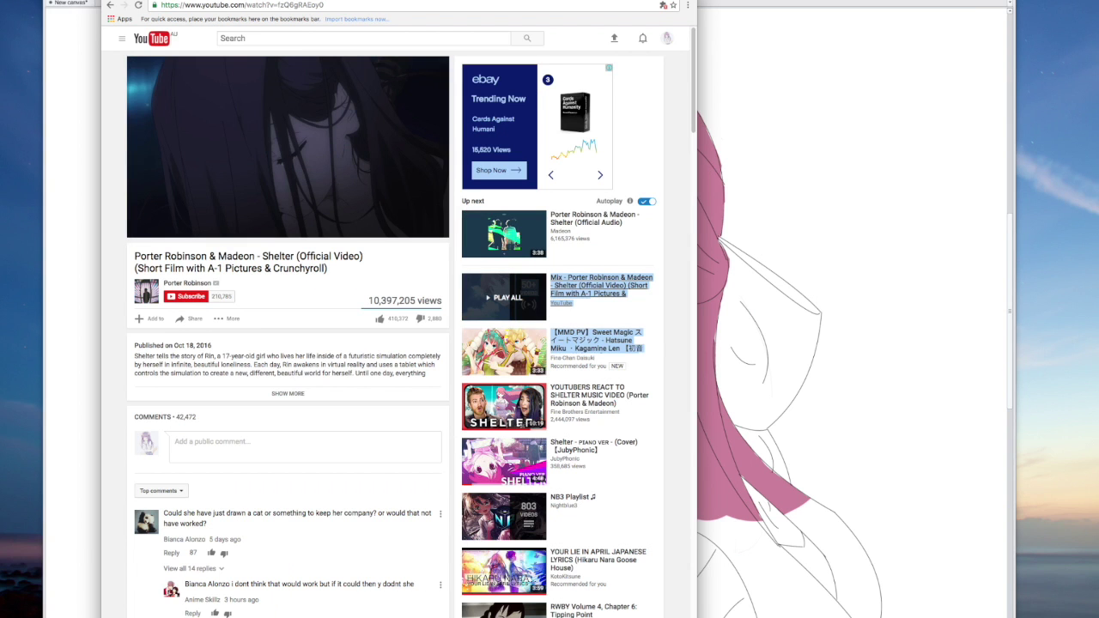
{"action": "left_click", "coordinate": [278, 171]}
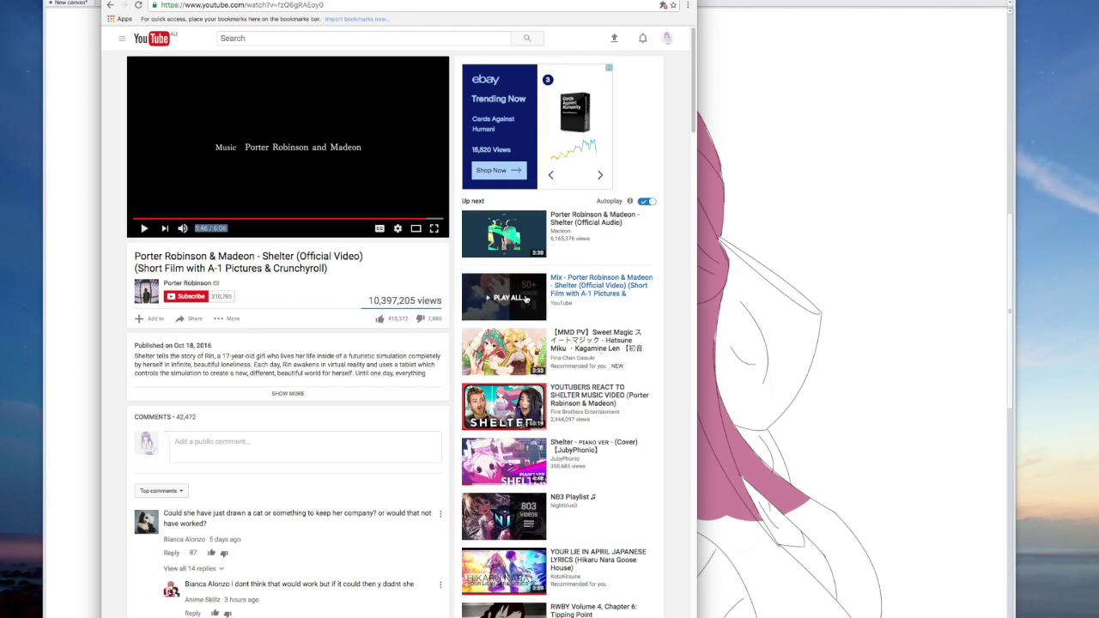
{"action": "left_click", "coordinate": [504, 348]}
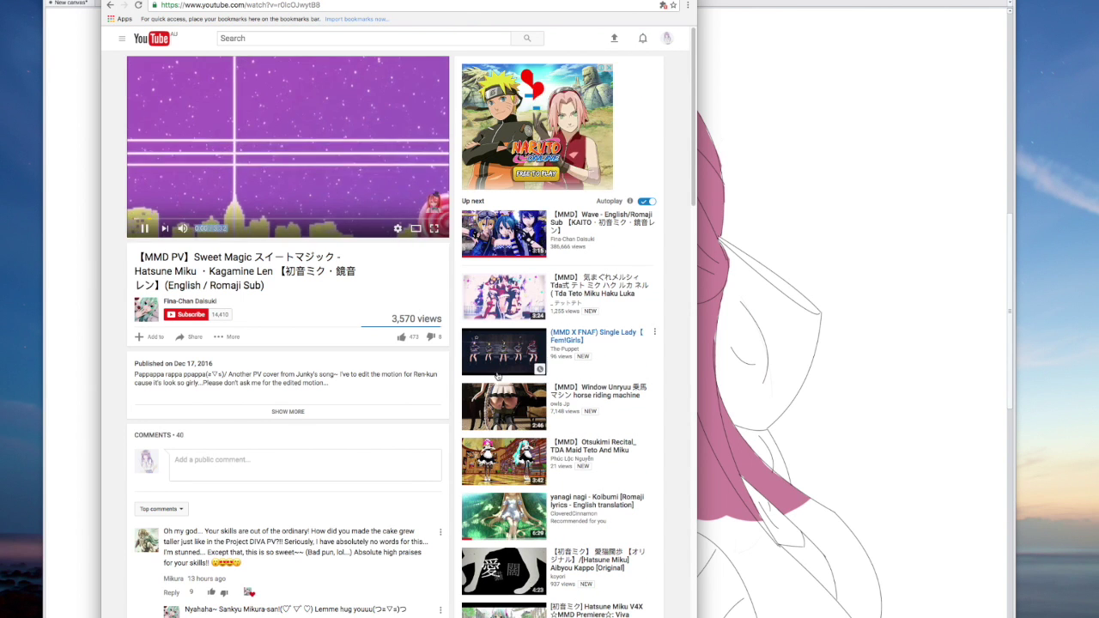
{"action": "left_click", "coordinate": [507, 234]}
{"action": "left_click", "coordinate": [919, 254]}
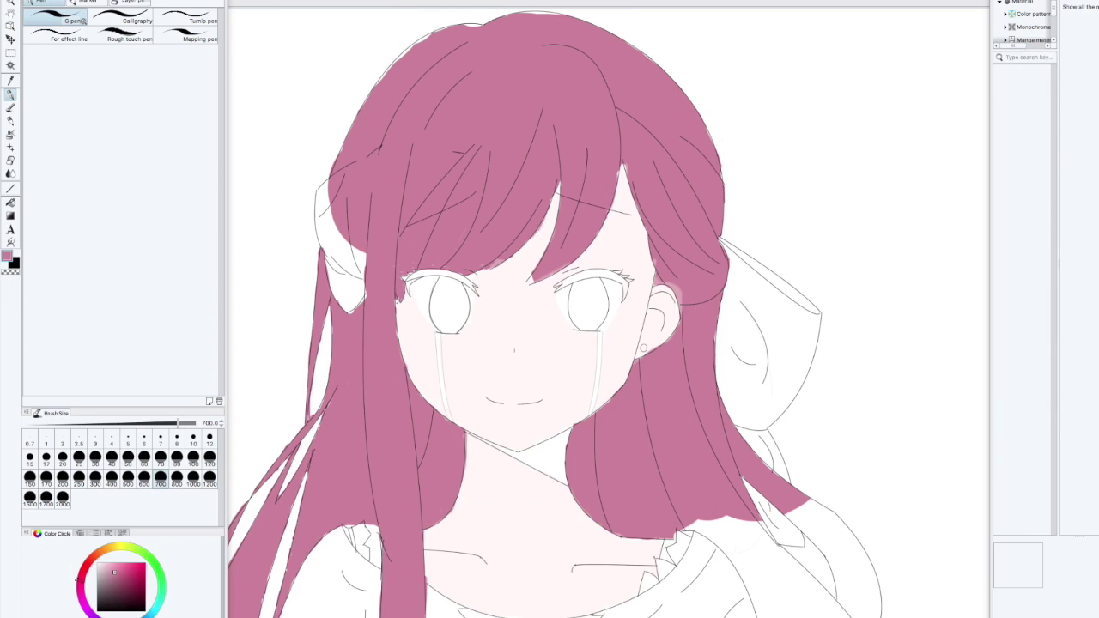
Undo the large fill stroke, then fill the side hair bun and the crown outline gaps with pink using the G pen at size 30.
{"action": "left_click_drag", "start_coordinate": [424, 193], "coordinate": [403, 210]}
{"action": "key", "text": "super+z"}
{"action": "left_click", "coordinate": [96, 459]}
{"action": "mouse_move", "coordinate": [328, 252]}
{"action": "left_mouse_down"}
{"action": "mouse_move", "coordinate": [339, 297]}
{"action": "mouse_move", "coordinate": [365, 303]}
{"action": "mouse_move", "coordinate": [332, 266]}
{"action": "mouse_move", "coordinate": [331, 192]}
{"action": "mouse_move", "coordinate": [317, 298]}
{"action": "left_mouse_up"}
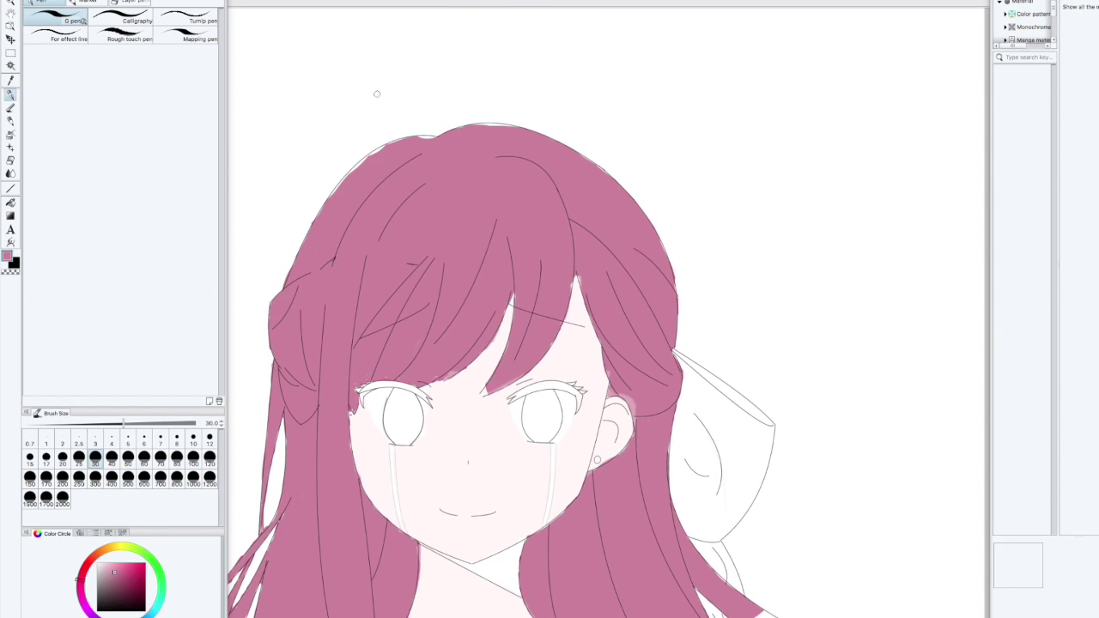
{"action": "left_click_drag", "start_coordinate": [413, 138], "coordinate": [385, 146]}
{"action": "left_click_drag", "start_coordinate": [492, 263], "coordinate": [554, 276]}
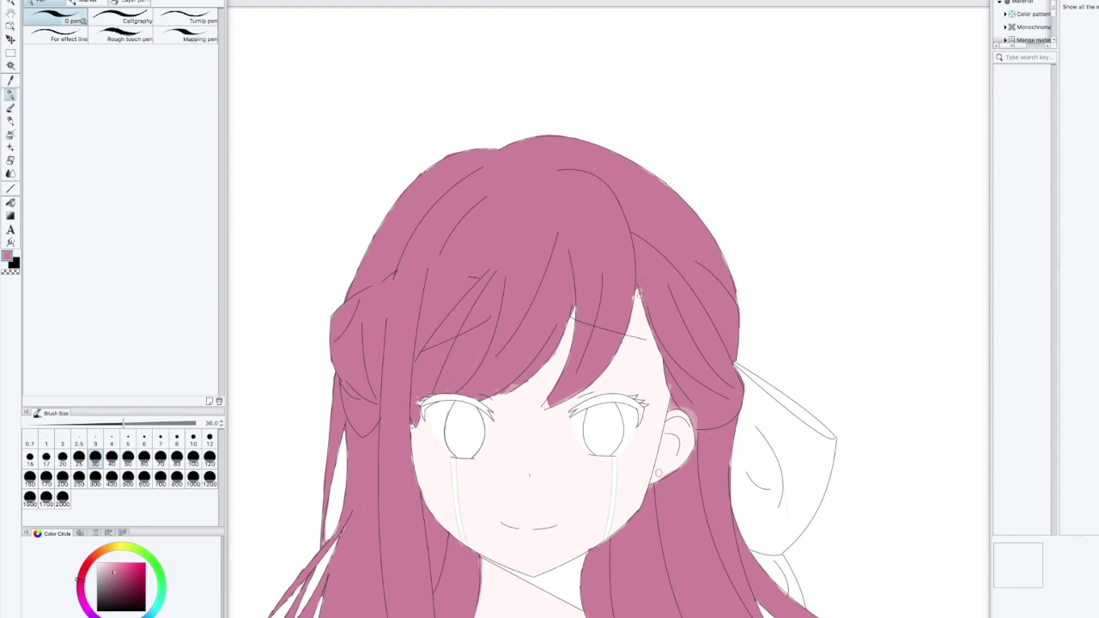
Outline the long lock falling over the shoulder in pink with the G pen at size 30.
{"action": "scroll", "coordinate": [557, 313], "scroll_direction": "down", "scroll_amount": 5}
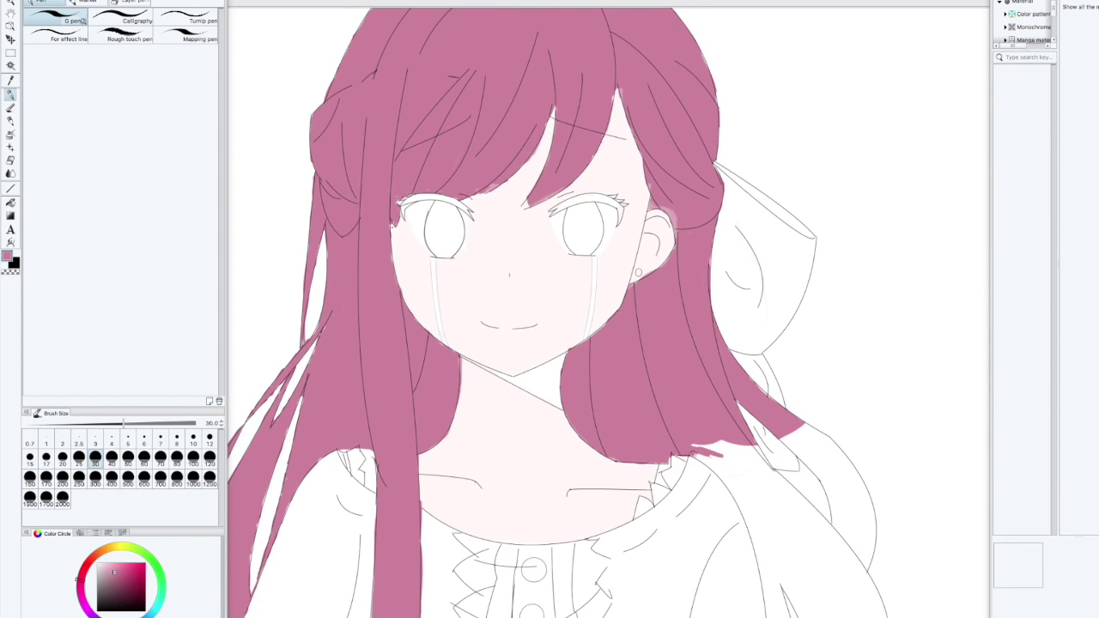
{"action": "left_click_drag", "start_coordinate": [705, 460], "coordinate": [721, 467]}
{"action": "key", "text": "super+Tab"}
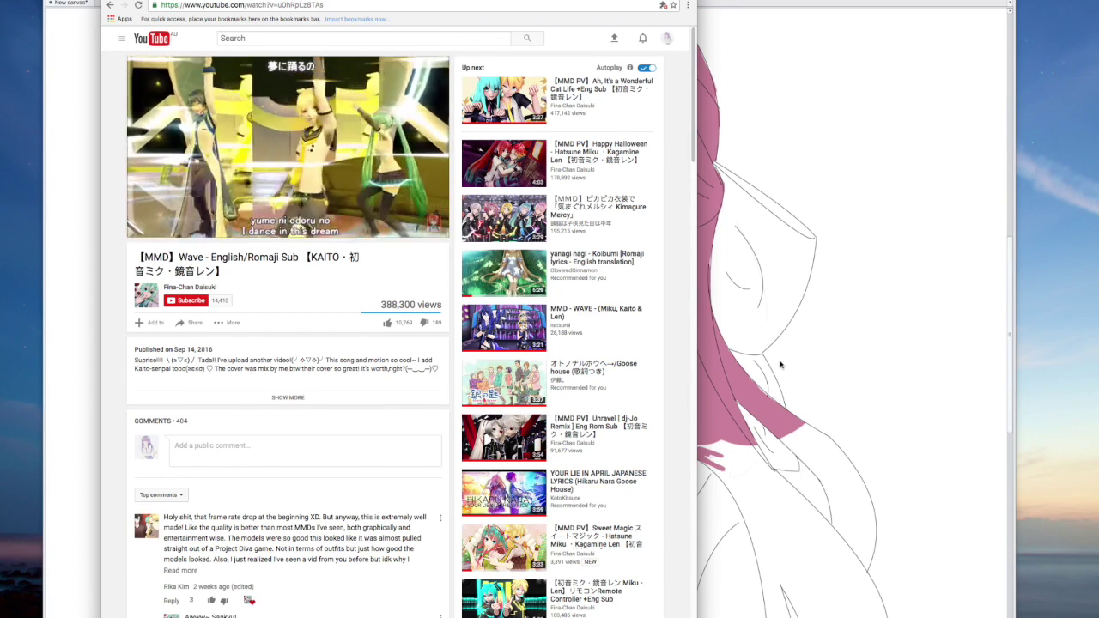
{"action": "key", "text": "super+Tab"}
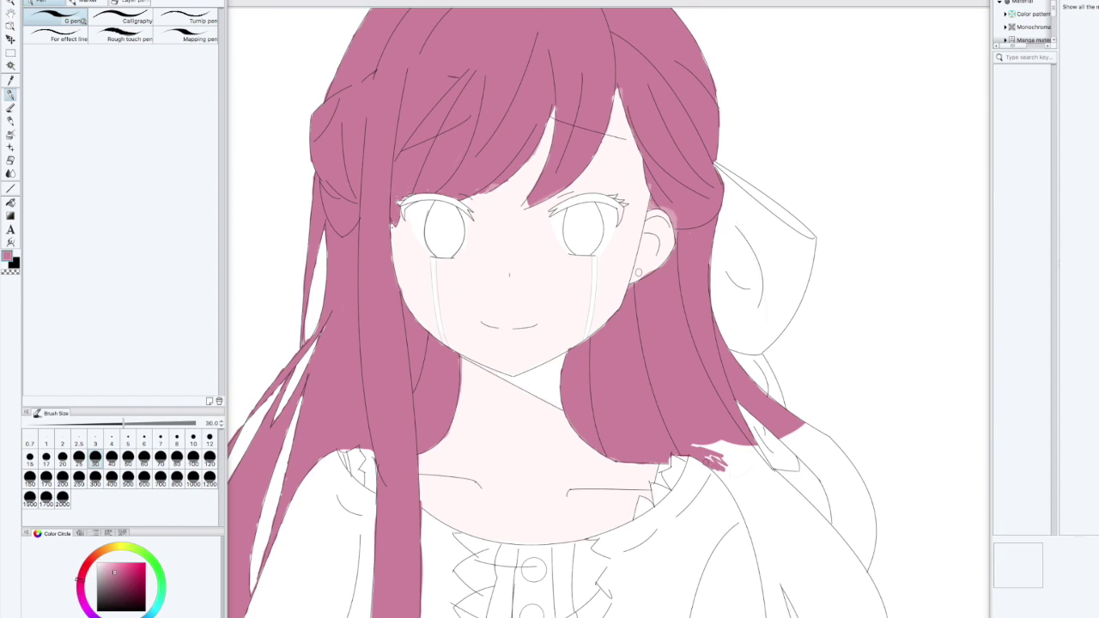
{"action": "mouse_move", "coordinate": [712, 462]}
{"action": "left_mouse_down"}
{"action": "mouse_move", "coordinate": [757, 474]}
{"action": "mouse_move", "coordinate": [762, 461]}
{"action": "mouse_move", "coordinate": [711, 231]}
{"action": "left_mouse_up"}
{"action": "left_click_drag", "start_coordinate": [651, 250], "coordinate": [660, 259]}
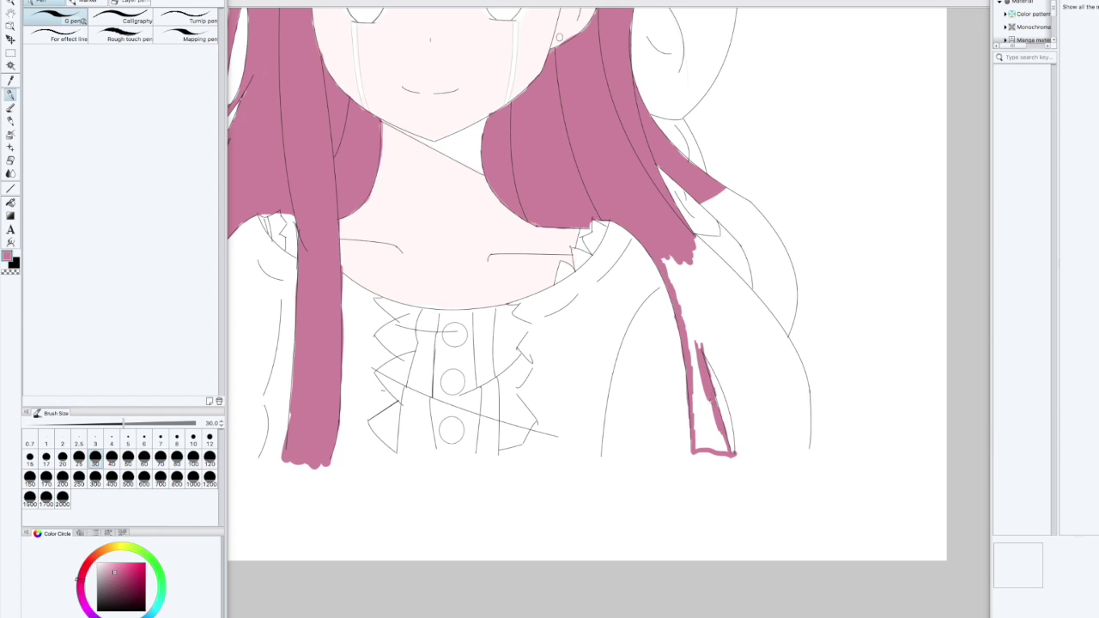
{"action": "left_click_drag", "start_coordinate": [667, 261], "coordinate": [696, 341]}
Undo a size 500 fill stroke and fill the shoulder lock with pink using the G pen at size 250.
{"action": "left_click", "coordinate": [128, 478]}
{"action": "left_click", "coordinate": [652, 401]}
{"action": "key", "text": "ctrl+z"}
{"action": "left_click", "coordinate": [79, 478]}
{"action": "left_click_drag", "start_coordinate": [709, 442], "coordinate": [697, 383]}
{"action": "mouse_move", "coordinate": [712, 304]}
{"action": "left_mouse_down"}
{"action": "mouse_move", "coordinate": [770, 422]}
{"action": "mouse_move", "coordinate": [696, 279]}
{"action": "mouse_move", "coordinate": [699, 256]}
{"action": "left_mouse_up"}
Erase the pink spilling past the shoulder lock's outline and inside its gap with the hard eraser at size 60.
{"action": "left_click", "coordinate": [10, 160]}
{"action": "mouse_move", "coordinate": [712, 380]}
{"action": "left_mouse_down"}
{"action": "mouse_move", "coordinate": [731, 439]}
{"action": "mouse_move", "coordinate": [705, 367]}
{"action": "left_mouse_up"}
{"action": "left_click_drag", "start_coordinate": [681, 396], "coordinate": [684, 410]}
{"action": "left_click_drag", "start_coordinate": [647, 261], "coordinate": [662, 288]}
{"action": "left_click_drag", "start_coordinate": [820, 419], "coordinate": [815, 450]}
{"action": "left_click_drag", "start_coordinate": [699, 235], "coordinate": [732, 258]}
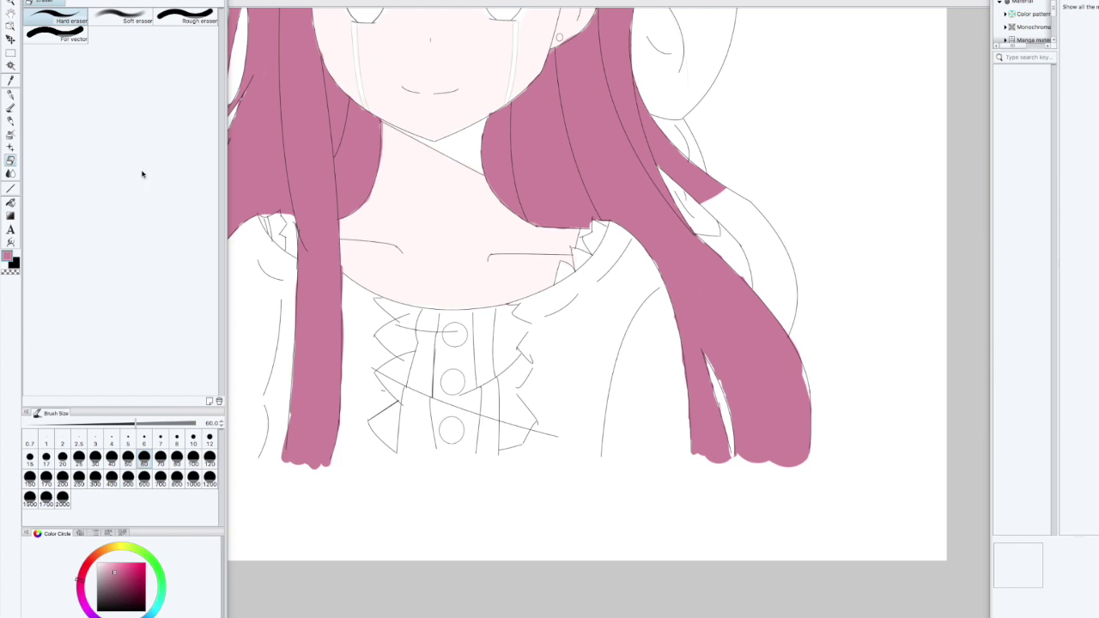
Paint the curved outer lock beyond the shoulder pink with the G pen, starting at size 50.
{"action": "left_click", "coordinate": [11, 96]}
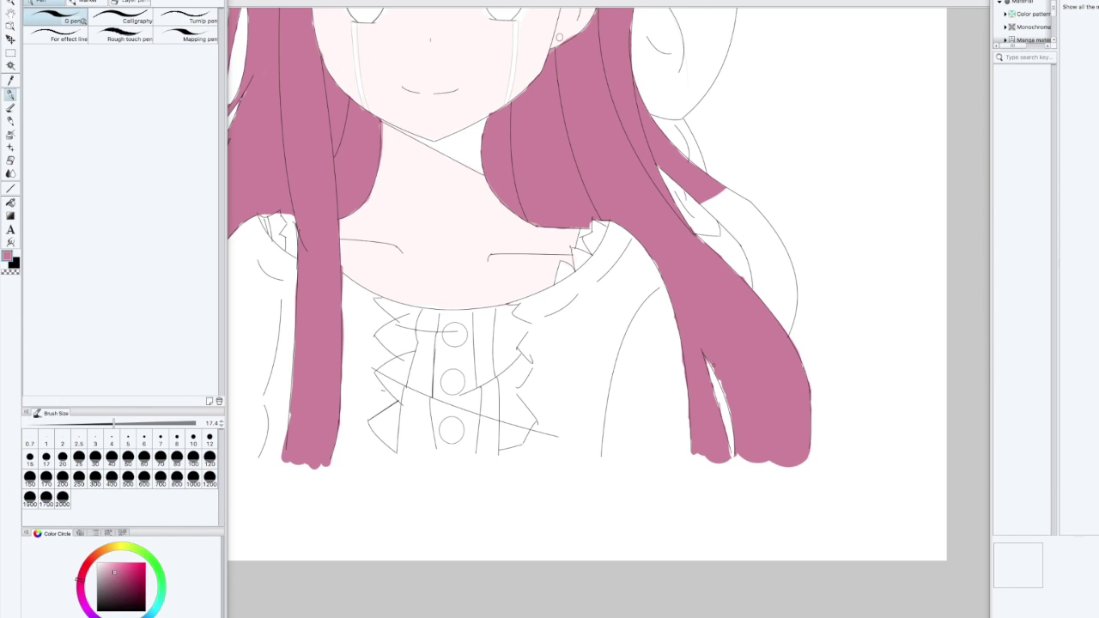
{"action": "left_click", "coordinate": [128, 456]}
{"action": "mouse_move", "coordinate": [721, 197]}
{"action": "left_mouse_down"}
{"action": "mouse_move", "coordinate": [737, 228]}
{"action": "mouse_move", "coordinate": [721, 190]}
{"action": "mouse_move", "coordinate": [754, 294]}
{"action": "mouse_move", "coordinate": [763, 263]}
{"action": "mouse_move", "coordinate": [787, 302]}
{"action": "mouse_move", "coordinate": [793, 288]}
{"action": "mouse_move", "coordinate": [759, 229]}
{"action": "mouse_move", "coordinate": [793, 296]}
{"action": "mouse_move", "coordinate": [742, 229]}
{"action": "mouse_move", "coordinate": [639, 181]}
{"action": "mouse_move", "coordinate": [748, 429]}
{"action": "mouse_move", "coordinate": [777, 451]}
{"action": "left_mouse_up"}
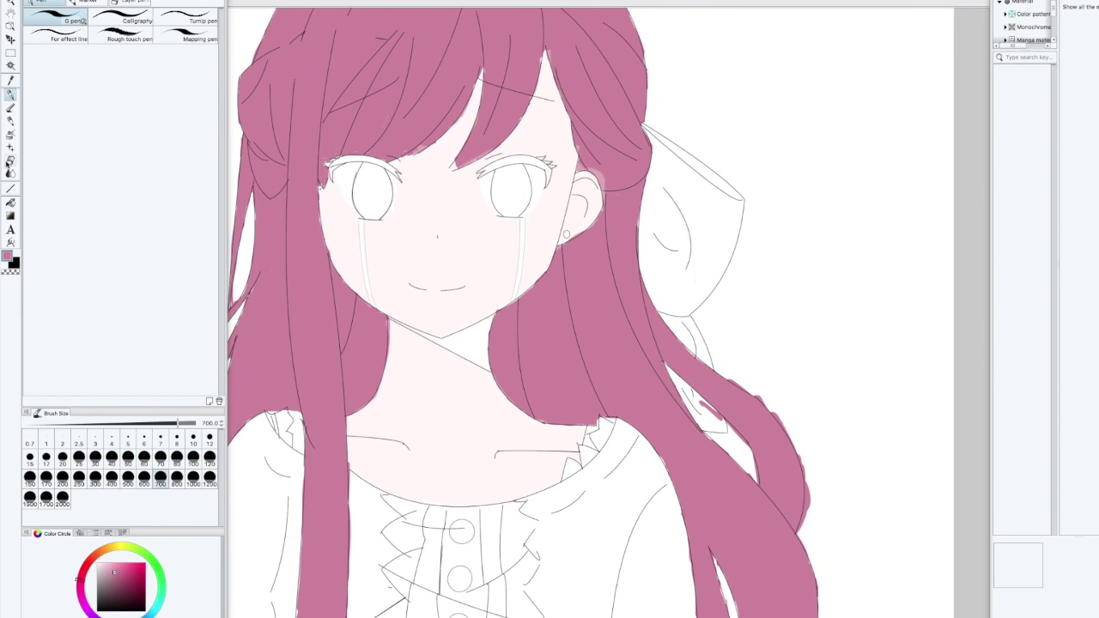
Erase the excess pink around the curved outer lock and ribbon tail, and flip the canvas view to check the hair.
{"action": "key", "text": "e"}
{"action": "mouse_move", "coordinate": [737, 376]}
{"action": "left_mouse_down"}
{"action": "mouse_move", "coordinate": [807, 454]}
{"action": "mouse_move", "coordinate": [804, 531]}
{"action": "left_mouse_up"}
{"action": "mouse_move", "coordinate": [717, 419]}
{"action": "left_mouse_down"}
{"action": "mouse_move", "coordinate": [697, 403]}
{"action": "mouse_move", "coordinate": [749, 458]}
{"action": "left_mouse_up"}
{"action": "mouse_move", "coordinate": [741, 351]}
{"action": "left_mouse_down"}
{"action": "mouse_move", "coordinate": [878, 356]}
{"action": "mouse_move", "coordinate": [755, 329]}
{"action": "mouse_move", "coordinate": [803, 352]}
{"action": "left_mouse_up"}
{"action": "key", "text": "h"}
{"action": "scroll", "coordinate": [549, 322], "scroll_direction": "down", "scroll_amount": 4}
{"action": "scroll", "coordinate": [537, 323], "scroll_direction": "up", "scroll_amount": 3}
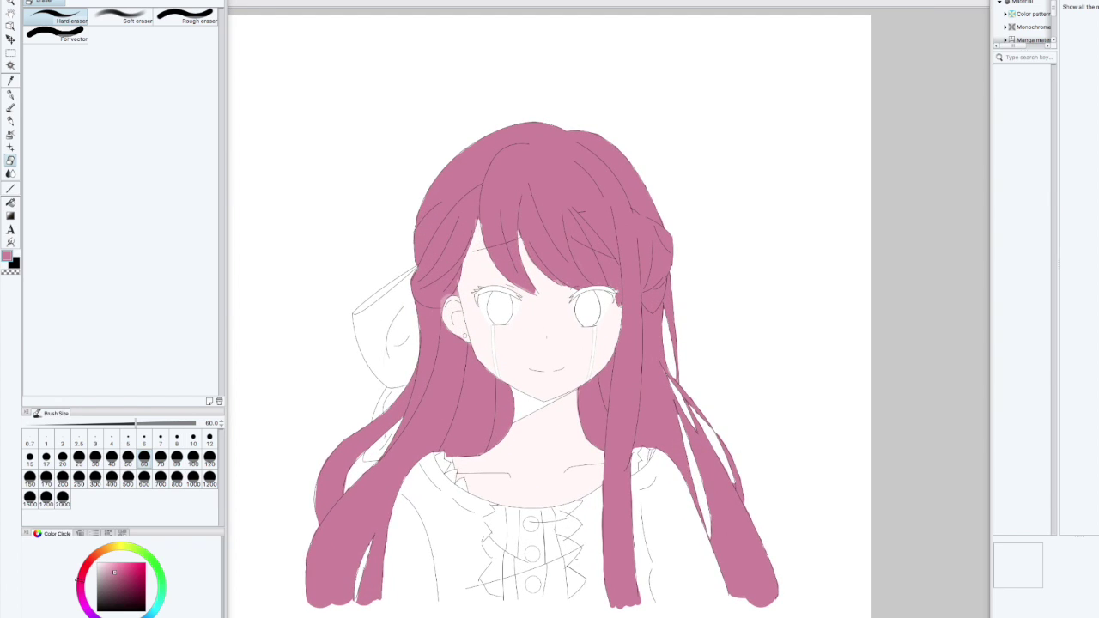
{"action": "left_click", "coordinate": [111, 477]}
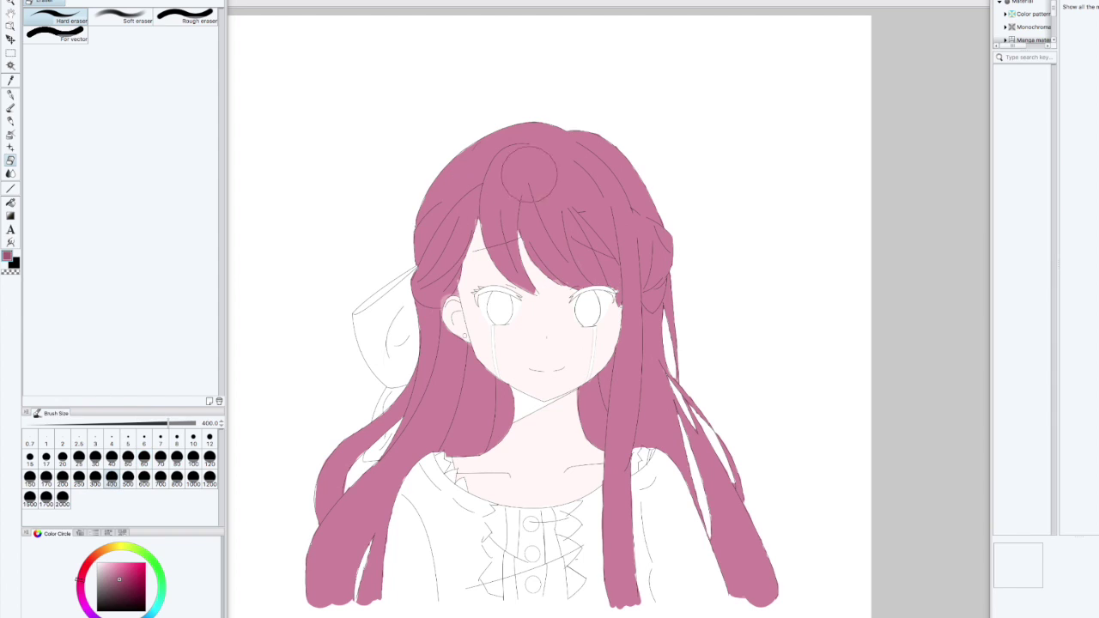
{"action": "left_click", "coordinate": [10, 95]}
{"action": "mouse_move", "coordinate": [516, 148]}
{"action": "left_mouse_down"}
{"action": "mouse_move", "coordinate": [499, 167]}
{"action": "mouse_move", "coordinate": [472, 167]}
{"action": "mouse_move", "coordinate": [435, 244]}
{"action": "left_mouse_up"}
{"action": "left_click", "coordinate": [193, 478]}
{"action": "key", "text": "ctrl+z"}
{"action": "key", "text": "ctrl+z"}
{"action": "left_click", "coordinate": [160, 478]}
{"action": "left_click_drag", "start_coordinate": [505, 158], "coordinate": [448, 219]}
{"action": "key", "text": "ctrl+z"}
{"action": "key", "text": "ctrl+z"}
Set the G pen to size 80 and add darker pink shading strokes along the crown and side hair.
{"action": "left_click", "coordinate": [175, 458]}
{"action": "mouse_move", "coordinate": [474, 157]}
{"action": "left_mouse_down"}
{"action": "mouse_move", "coordinate": [418, 221]}
{"action": "mouse_move", "coordinate": [414, 258]}
{"action": "mouse_move", "coordinate": [488, 163]}
{"action": "left_mouse_up"}
{"action": "left_click_drag", "start_coordinate": [435, 208], "coordinate": [417, 247]}
{"action": "mouse_move", "coordinate": [485, 179]}
{"action": "left_mouse_down"}
{"action": "mouse_move", "coordinate": [546, 141]}
{"action": "mouse_move", "coordinate": [488, 158]}
{"action": "left_mouse_up"}
Switch to the Google Images results for Shelter's Rin in the browser and check the hair in a reference picture.
{"action": "key", "text": "super+Tab"}
{"action": "left_click", "coordinate": [225, 1]}
{"action": "left_click", "coordinate": [299, 127]}
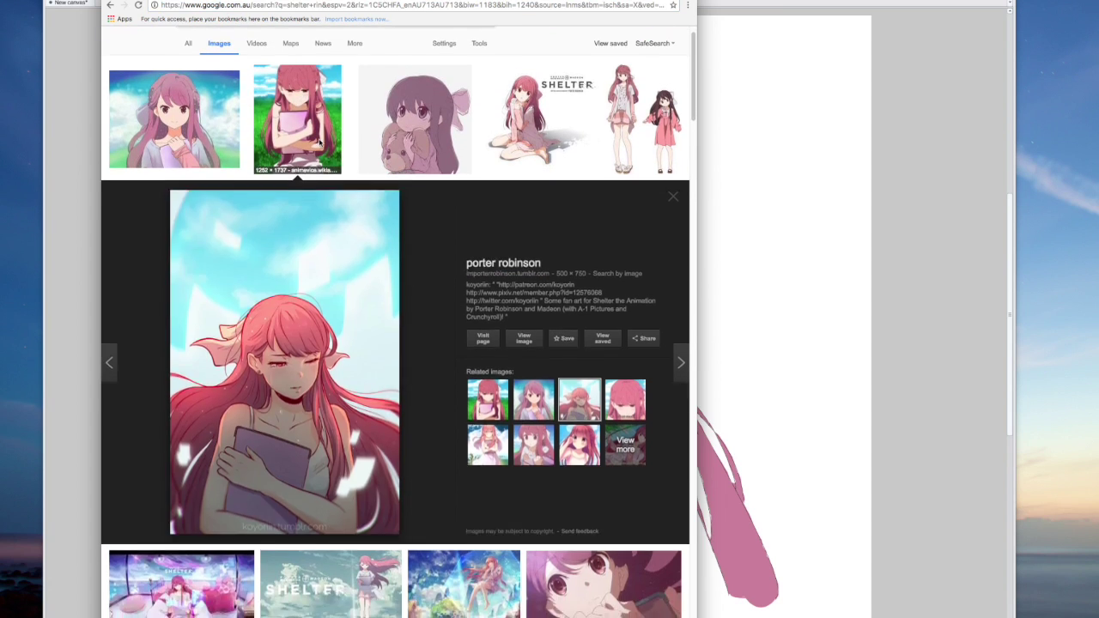
{"action": "key", "text": "super+Tab"}
Undo the last two shading strokes, shade the swept-back hair above the ear in darker pink, and undo the extra crown stroke.
{"action": "key", "text": "ctrl+z"}
{"action": "key", "text": "ctrl+z"}
{"action": "mouse_move", "coordinate": [428, 219]}
{"action": "left_mouse_down"}
{"action": "mouse_move", "coordinate": [420, 243]}
{"action": "mouse_move", "coordinate": [433, 219]}
{"action": "mouse_move", "coordinate": [434, 268]}
{"action": "left_mouse_up"}
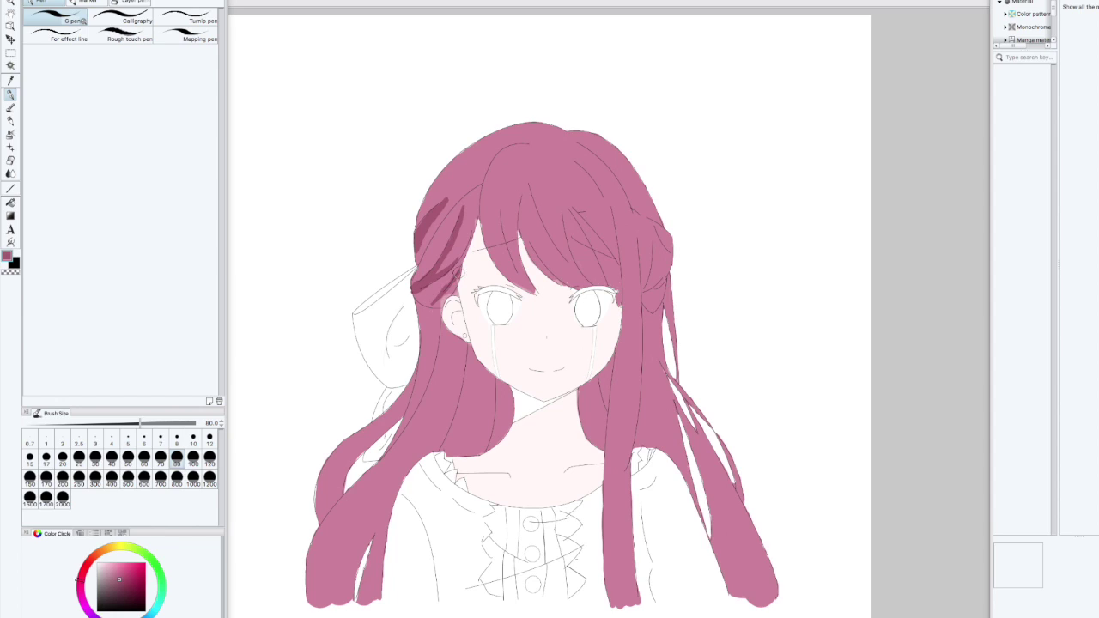
{"action": "mouse_move", "coordinate": [465, 248]}
{"action": "left_mouse_down"}
{"action": "mouse_move", "coordinate": [442, 276]}
{"action": "mouse_move", "coordinate": [475, 179]}
{"action": "mouse_move", "coordinate": [438, 237]}
{"action": "left_mouse_up"}
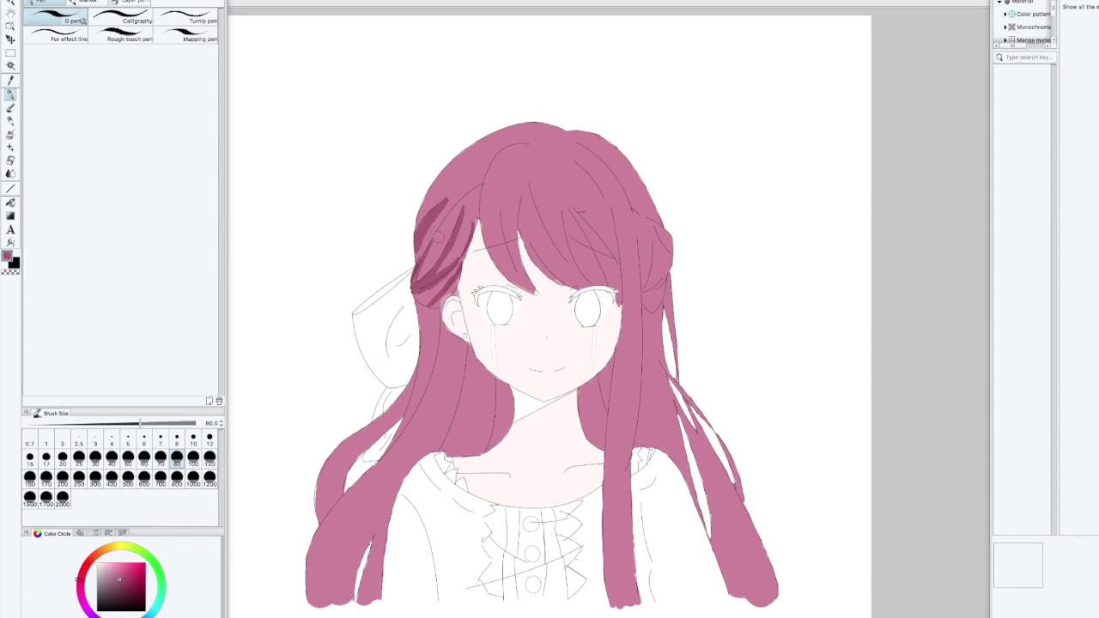
{"action": "mouse_move", "coordinate": [428, 194]}
{"action": "left_mouse_down"}
{"action": "mouse_move", "coordinate": [442, 167]}
{"action": "mouse_move", "coordinate": [482, 142]}
{"action": "left_mouse_up"}
{"action": "key", "text": "ctrl+z"}
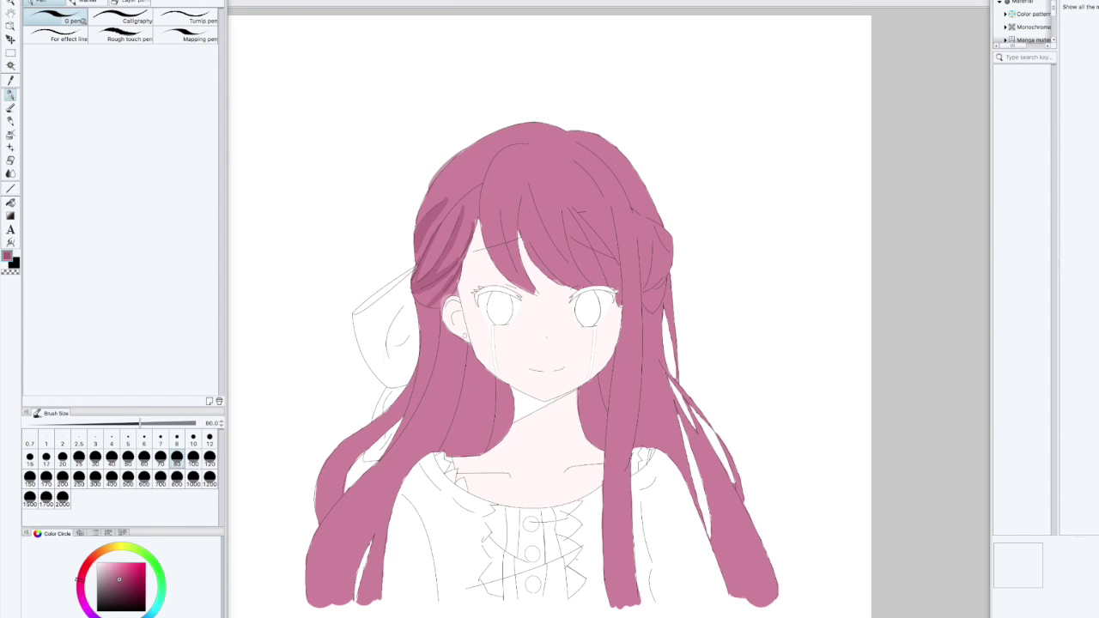
Shade the fringe lock, side bun and hair beside the jaw in darker pink, and soften the shading with the Blurring tool.
{"action": "left_click_drag", "start_coordinate": [506, 255], "coordinate": [510, 267]}
{"action": "mouse_move", "coordinate": [653, 226]}
{"action": "left_mouse_down"}
{"action": "mouse_move", "coordinate": [665, 250]}
{"action": "mouse_move", "coordinate": [649, 281]}
{"action": "left_mouse_up"}
{"action": "left_click_drag", "start_coordinate": [665, 276], "coordinate": [648, 289]}
{"action": "left_click_drag", "start_coordinate": [662, 230], "coordinate": [670, 261]}
{"action": "left_click_drag", "start_coordinate": [668, 278], "coordinate": [653, 304]}
{"action": "left_click_drag", "start_coordinate": [444, 328], "coordinate": [498, 383]}
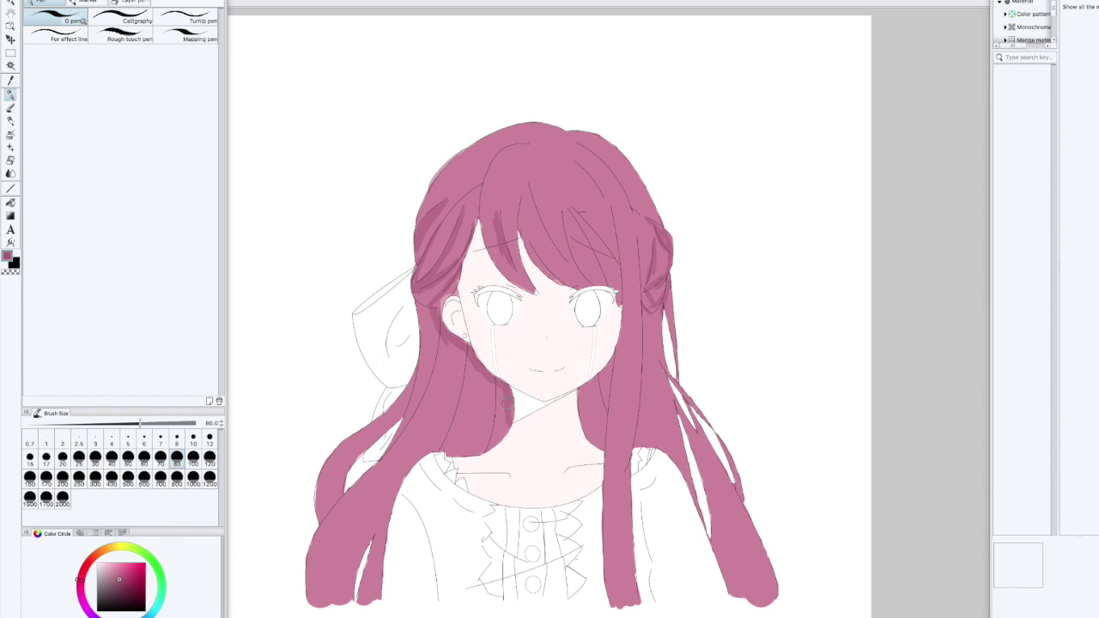
{"action": "key", "text": "e"}
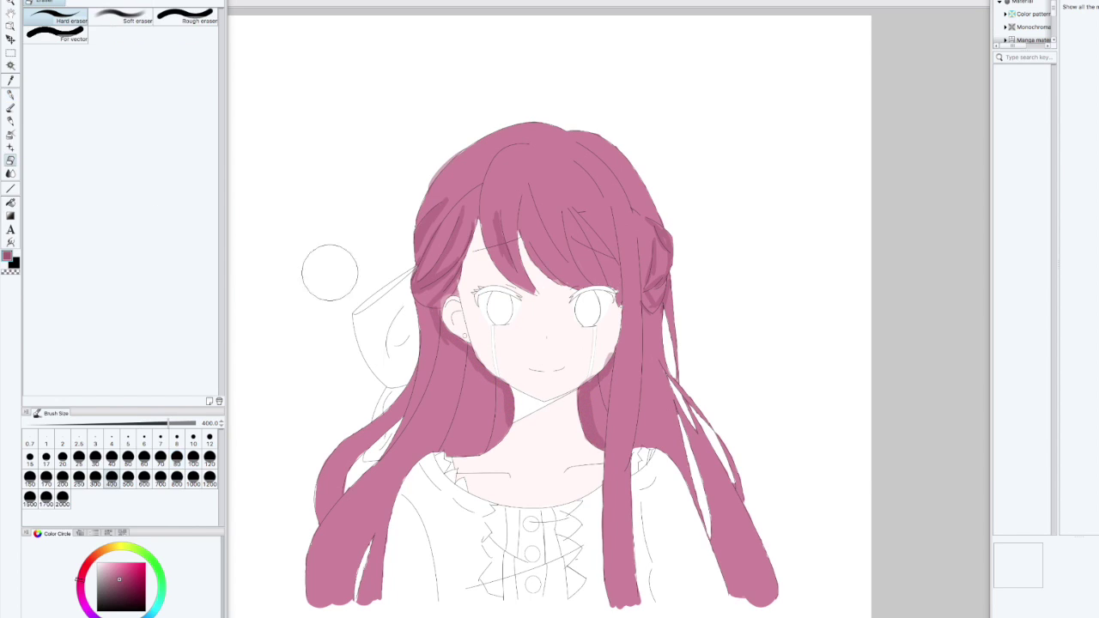
{"action": "left_click", "coordinate": [10, 173]}
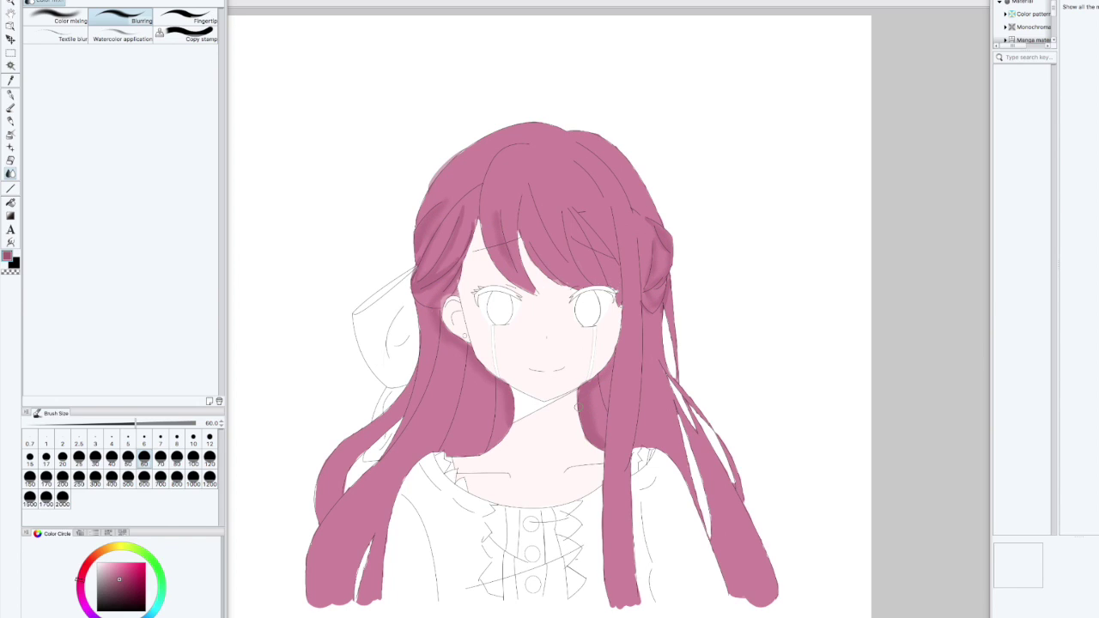
Shade the fringe strands and the parting at the crown in darker pink with the G pen at size 40.
{"action": "key", "text": "p"}
{"action": "left_click", "coordinate": [112, 457]}
{"action": "left_click_drag", "start_coordinate": [527, 192], "coordinate": [565, 264]}
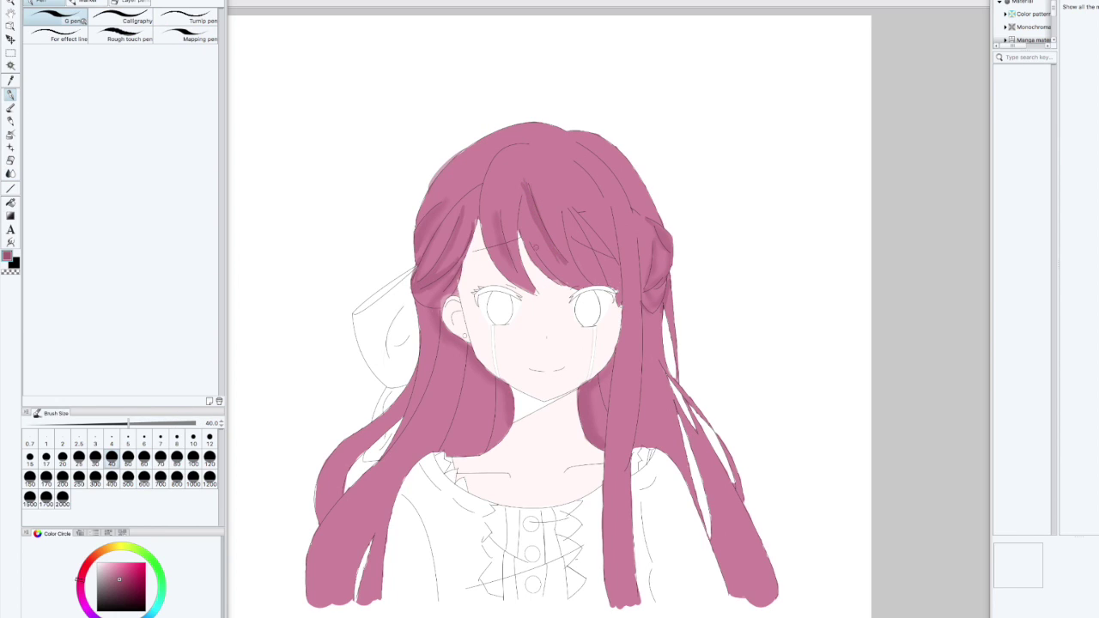
{"action": "left_click_drag", "start_coordinate": [560, 212], "coordinate": [571, 257]}
{"action": "left_click_drag", "start_coordinate": [578, 209], "coordinate": [615, 265]}
{"action": "left_click_drag", "start_coordinate": [620, 305], "coordinate": [613, 223]}
{"action": "left_click_drag", "start_coordinate": [498, 158], "coordinate": [482, 218]}
{"action": "left_click_drag", "start_coordinate": [506, 151], "coordinate": [490, 185]}
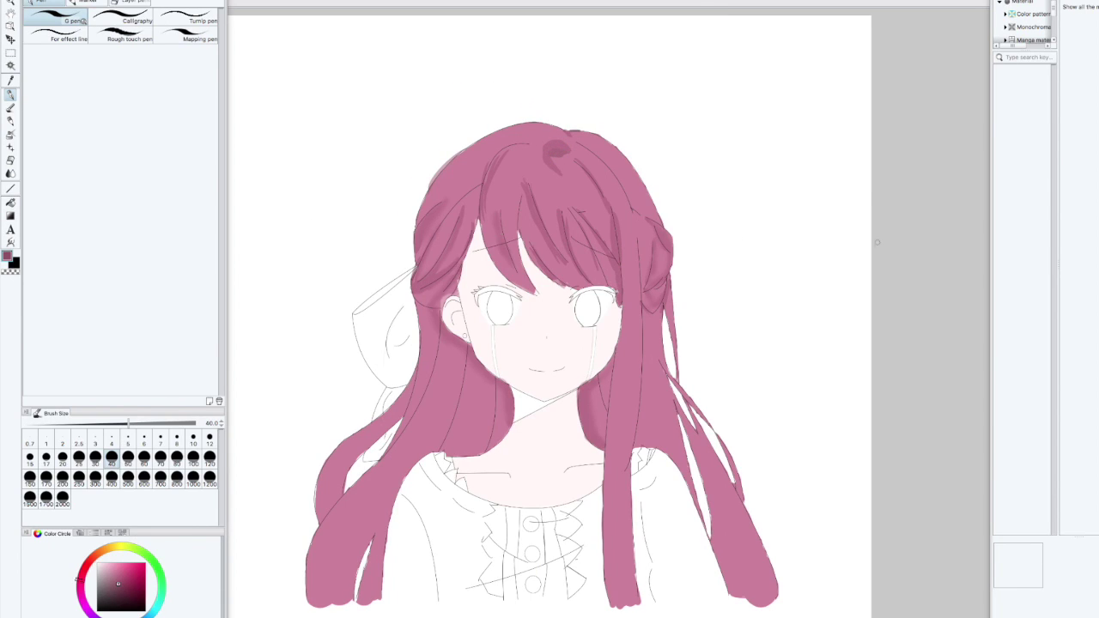
Undo the last two shading strokes and soften the fringe and crown shading with the Blurring tool at size 60.
{"action": "key", "text": "ctrl+z"}
{"action": "key", "text": "ctrl+z"}
{"action": "key", "text": "j"}
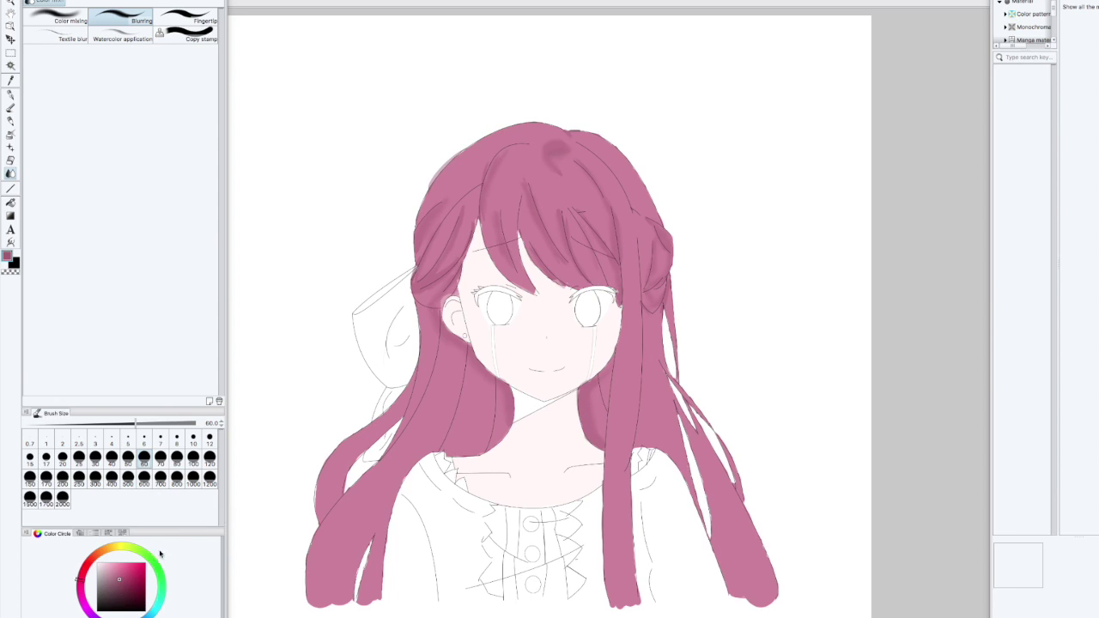
Set the G pen to size 70 and start shading the lower shoulder lock in darker pink.
{"action": "key", "text": "p"}
{"action": "left_click", "coordinate": [160, 460]}
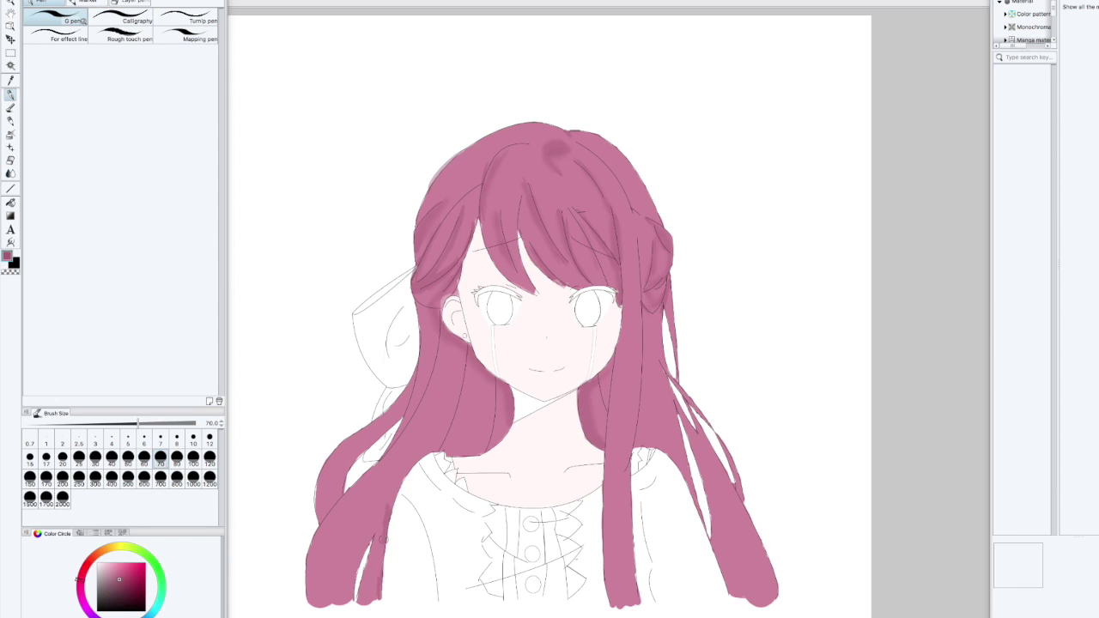
Look through the open browser tabs and return to the drawing.
{"action": "key", "text": "super+Tab"}
{"action": "left_click", "coordinate": [233, 1]}
{"action": "left_click", "coordinate": [343, 2]}
{"action": "left_click", "coordinate": [233, 2]}
{"action": "left_click", "coordinate": [113, 8]}
{"action": "key", "text": "super+Tab"}
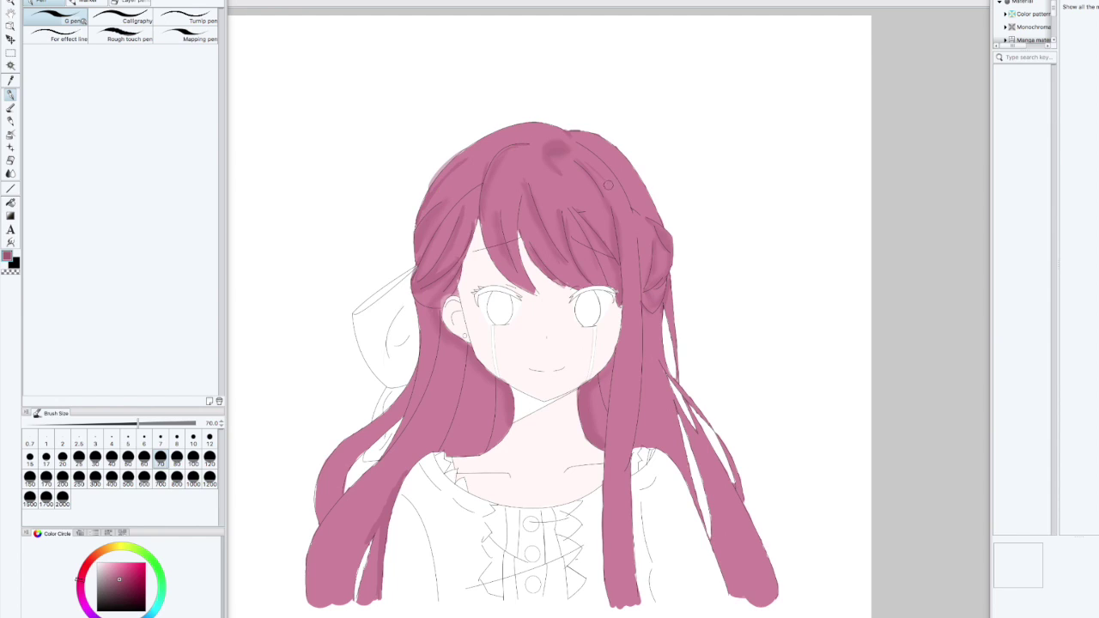
Shade the long front lock, the inner side hair and the outer locks on both sides in darker pink with the G pen.
{"action": "scroll", "coordinate": [694, 386], "scroll_direction": "down", "scroll_amount": 3}
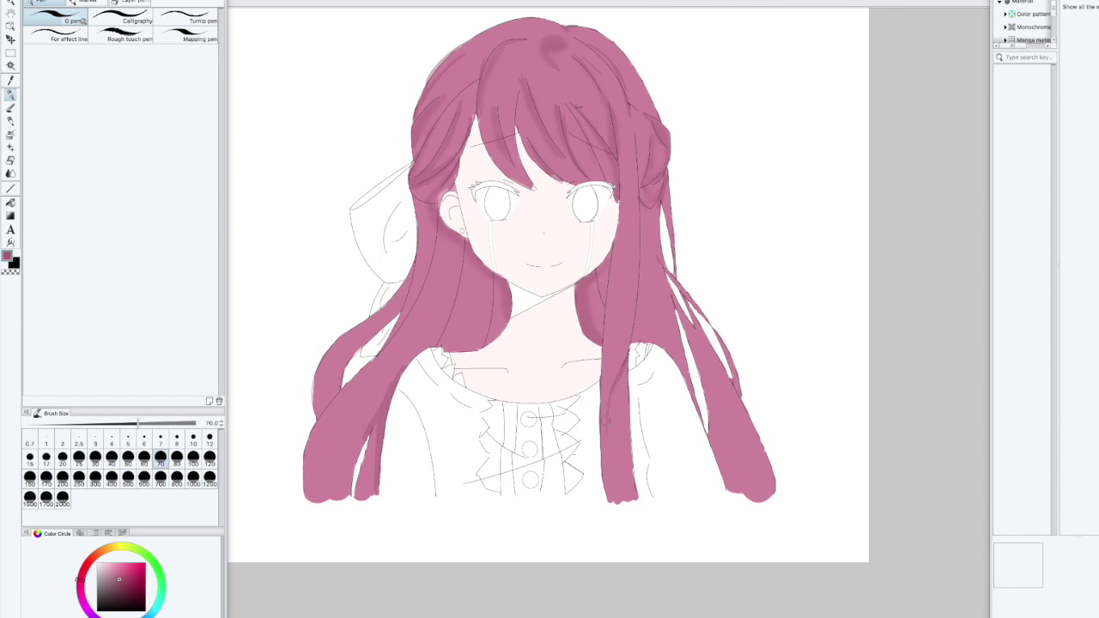
{"action": "left_click_drag", "start_coordinate": [624, 192], "coordinate": [604, 341]}
{"action": "left_click_drag", "start_coordinate": [596, 278], "coordinate": [604, 306]}
{"action": "left_click_drag", "start_coordinate": [468, 264], "coordinate": [441, 342]}
{"action": "mouse_move", "coordinate": [430, 244]}
{"action": "left_mouse_down"}
{"action": "mouse_move", "coordinate": [399, 316]}
{"action": "mouse_move", "coordinate": [326, 367]}
{"action": "mouse_move", "coordinate": [323, 409]}
{"action": "left_mouse_up"}
{"action": "left_click_drag", "start_coordinate": [354, 333], "coordinate": [334, 369]}
{"action": "left_click_drag", "start_coordinate": [393, 340], "coordinate": [364, 378]}
{"action": "mouse_move", "coordinate": [657, 205]}
{"action": "left_mouse_down"}
{"action": "mouse_move", "coordinate": [692, 298]}
{"action": "mouse_move", "coordinate": [674, 324]}
{"action": "mouse_move", "coordinate": [692, 388]}
{"action": "mouse_move", "coordinate": [645, 339]}
{"action": "mouse_move", "coordinate": [707, 356]}
{"action": "mouse_move", "coordinate": [766, 475]}
{"action": "left_mouse_up"}
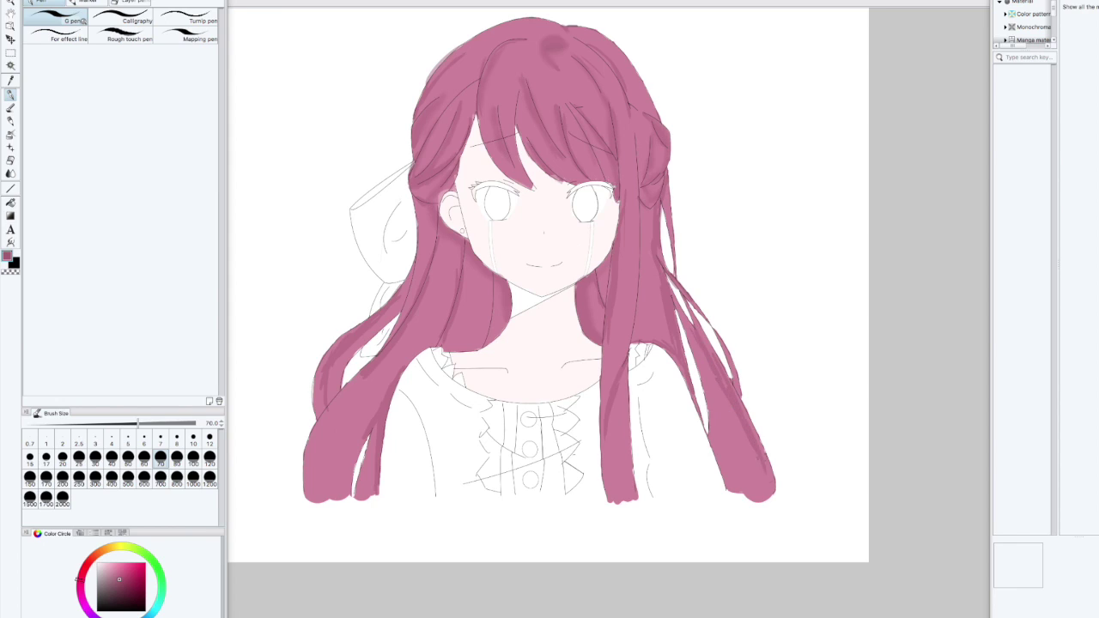
Soften the darker shading on the long hair locks with the Blurring tool at size 60.
{"action": "key", "text": "j"}
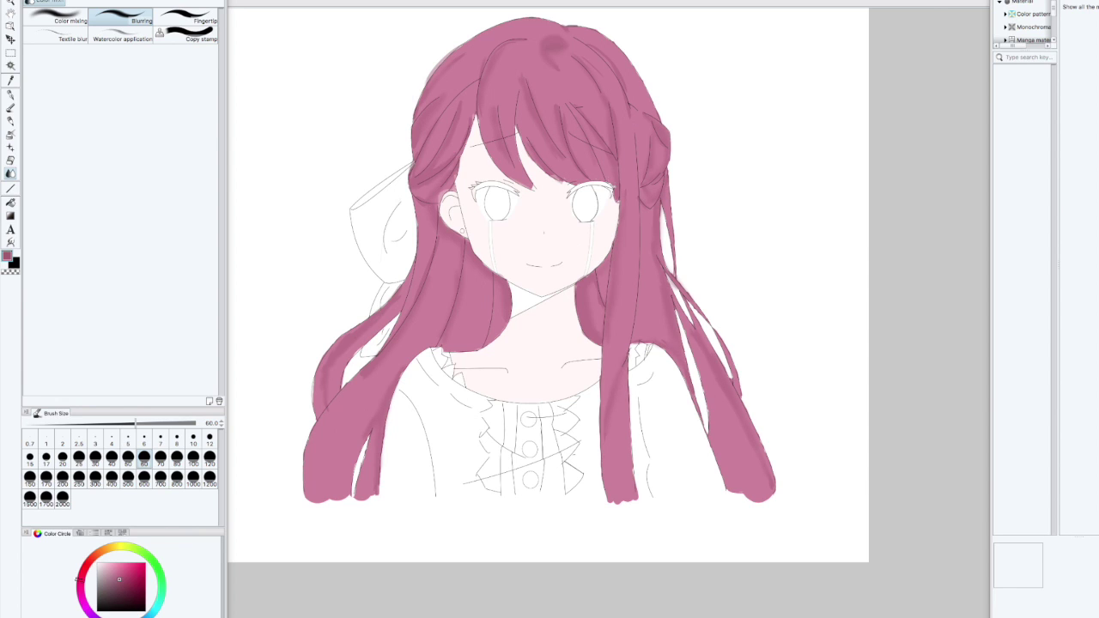
{"action": "scroll", "coordinate": [515, 206], "scroll_direction": "up", "scroll_amount": 5}
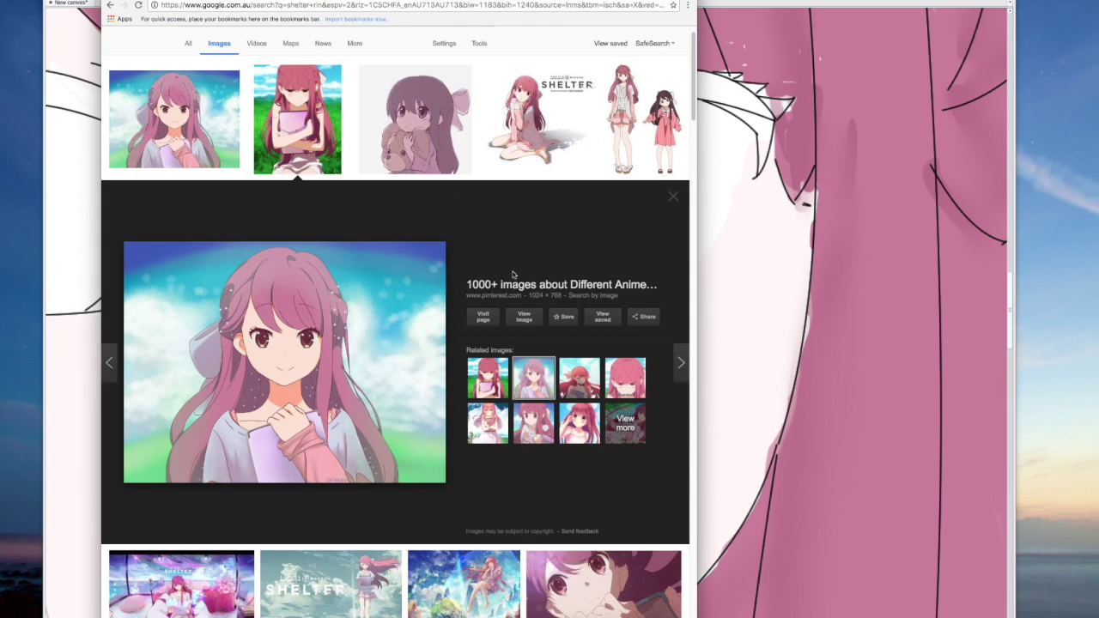
Browse the Shelter Rin image results for a close-up reference of her eyes.
{"action": "left_click", "coordinate": [577, 425]}
{"action": "left_click", "coordinate": [489, 427]}
{"action": "left_click", "coordinate": [532, 434]}
{"action": "left_click", "coordinate": [550, 573]}
{"action": "left_click", "coordinate": [532, 462]}
{"action": "left_click", "coordinate": [533, 462]}
{"action": "left_click", "coordinate": [532, 462]}
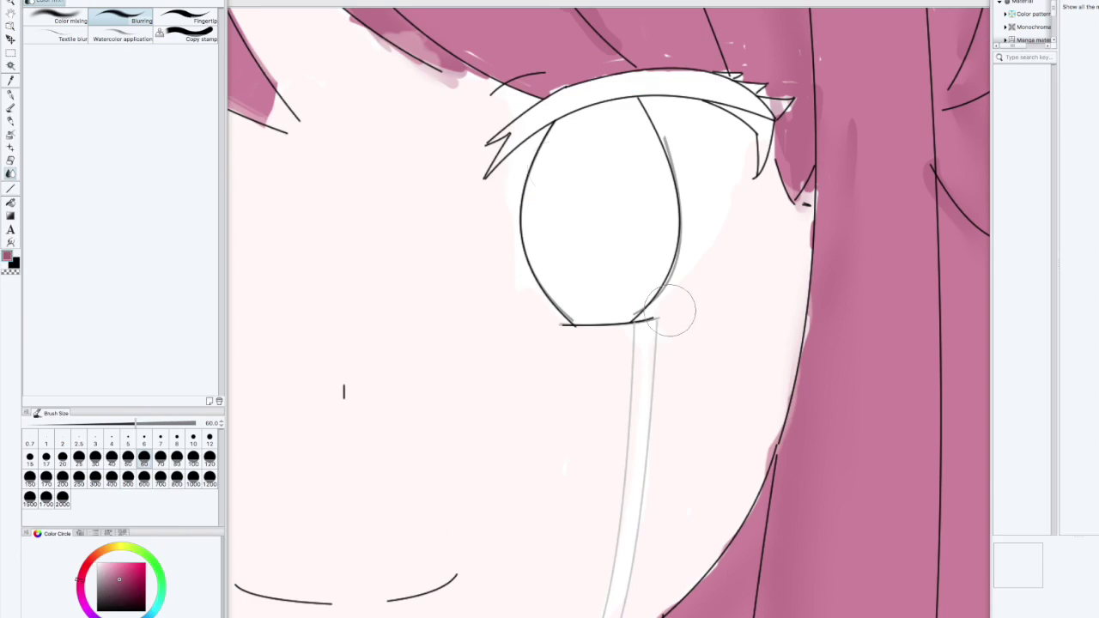
Pick a dark magenta-purple and paint an oval pupil in the right-hand eye with the G pen.
{"action": "left_click_drag", "start_coordinate": [81, 591], "coordinate": [78, 584]}
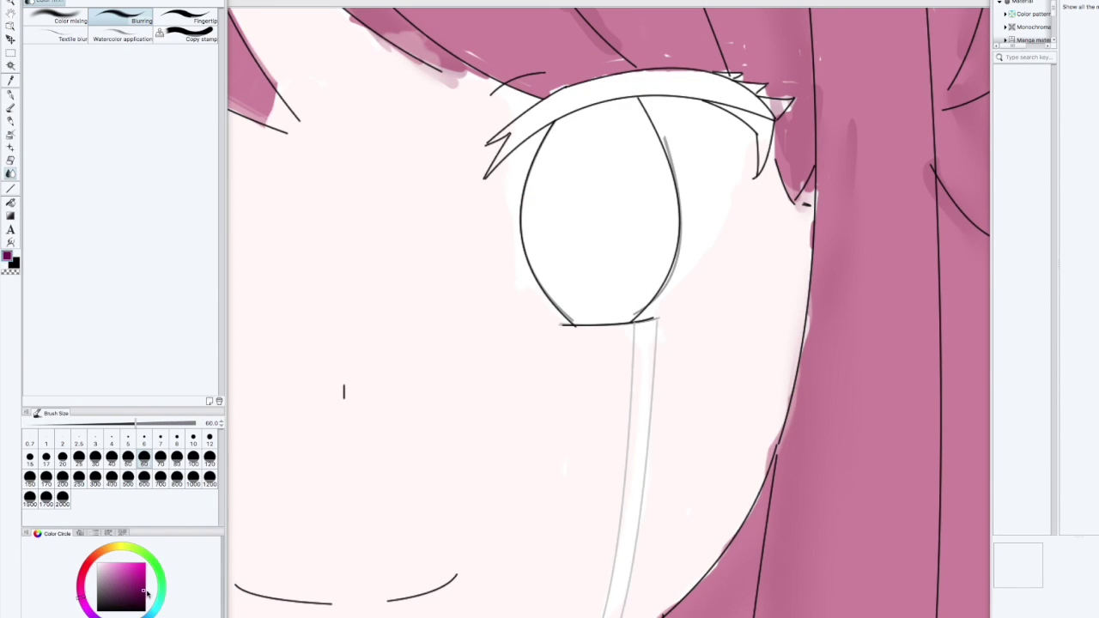
{"action": "left_click", "coordinate": [10, 93]}
{"action": "mouse_move", "coordinate": [613, 186]}
{"action": "left_mouse_down"}
{"action": "mouse_move", "coordinate": [587, 246]}
{"action": "mouse_move", "coordinate": [622, 227]}
{"action": "mouse_move", "coordinate": [595, 185]}
{"action": "mouse_move", "coordinate": [580, 245]}
{"action": "mouse_move", "coordinate": [616, 252]}
{"action": "mouse_move", "coordinate": [596, 202]}
{"action": "left_mouse_up"}
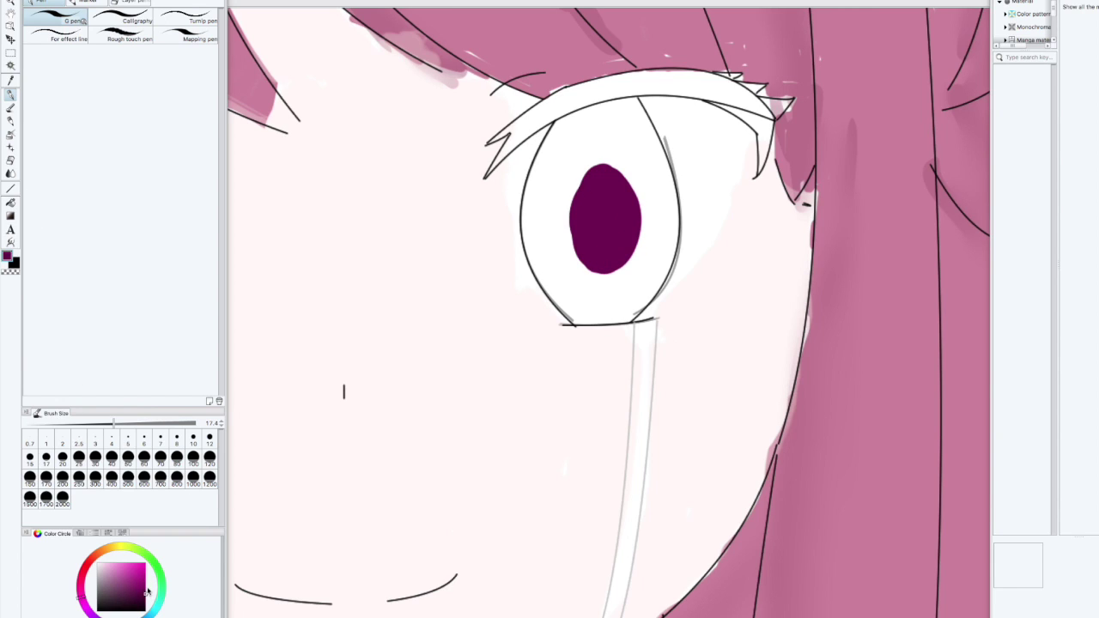
Fill the upper iris around the pupil in darker purple and trim its lower edge with the Hard eraser at size 40.
{"action": "left_click", "coordinate": [112, 457]}
{"action": "mouse_move", "coordinate": [584, 189]}
{"action": "left_mouse_down"}
{"action": "mouse_move", "coordinate": [549, 172]}
{"action": "mouse_move", "coordinate": [528, 236]}
{"action": "mouse_move", "coordinate": [532, 215]}
{"action": "mouse_move", "coordinate": [553, 215]}
{"action": "mouse_move", "coordinate": [652, 250]}
{"action": "mouse_move", "coordinate": [653, 137]}
{"action": "mouse_move", "coordinate": [571, 126]}
{"action": "mouse_move", "coordinate": [530, 221]}
{"action": "mouse_move", "coordinate": [616, 253]}
{"action": "mouse_move", "coordinate": [576, 123]}
{"action": "mouse_move", "coordinate": [634, 114]}
{"action": "mouse_move", "coordinate": [650, 196]}
{"action": "left_mouse_up"}
{"action": "key", "text": "e"}
{"action": "mouse_move", "coordinate": [573, 258]}
{"action": "left_mouse_down"}
{"action": "mouse_move", "coordinate": [547, 270]}
{"action": "mouse_move", "coordinate": [572, 247]}
{"action": "mouse_move", "coordinate": [599, 261]}
{"action": "mouse_move", "coordinate": [638, 246]}
{"action": "left_mouse_up"}
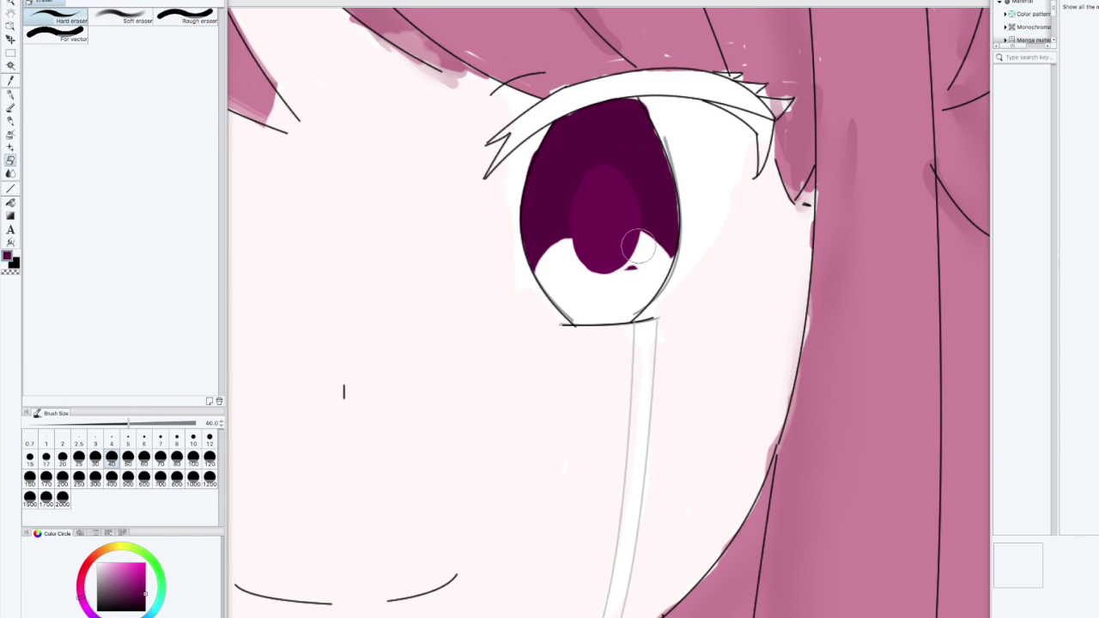
Compare the painted eye with the Shelter GIF reference in the browser.
{"action": "left_click_drag", "start_coordinate": [479, 389], "coordinate": [455, 401]}
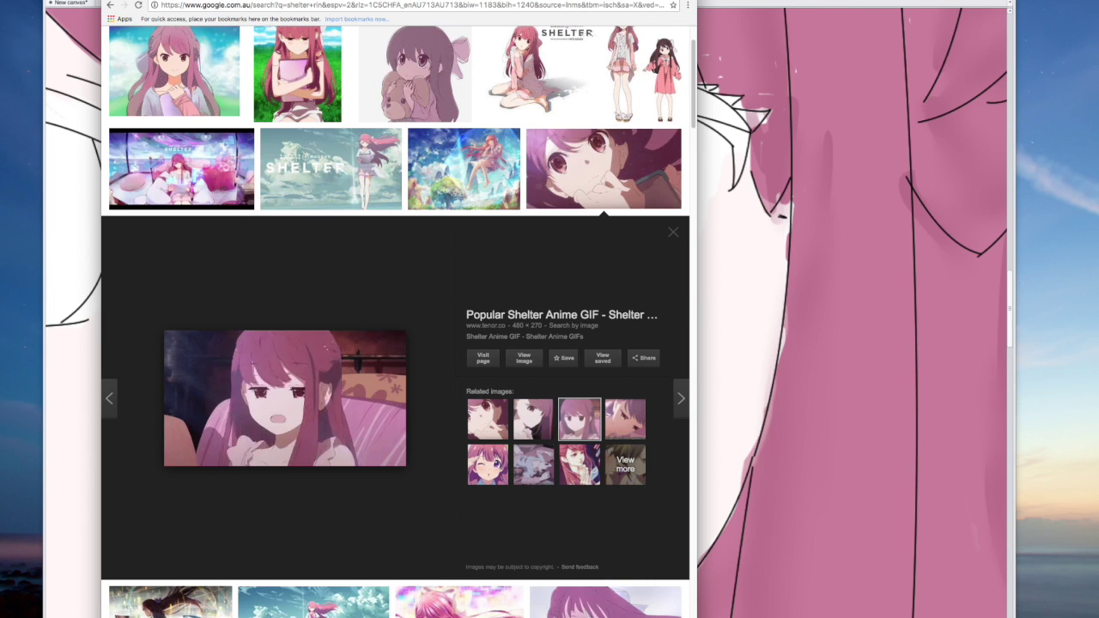
{"action": "left_click", "coordinate": [618, 186]}
{"action": "left_click", "coordinate": [618, 186]}
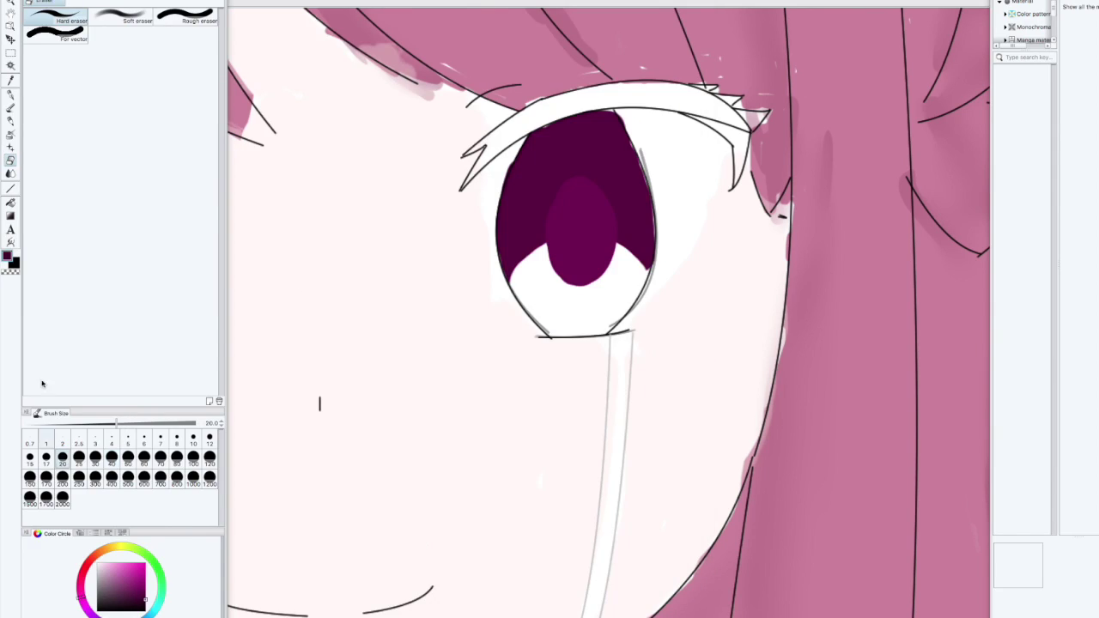
Outline the pupil in dark purple with the G pen at size 17.4 and pick a bright pink.
{"action": "key", "text": "p"}
{"action": "mouse_move", "coordinate": [596, 187]}
{"action": "left_mouse_down"}
{"action": "mouse_move", "coordinate": [616, 239]}
{"action": "mouse_move", "coordinate": [590, 278]}
{"action": "mouse_move", "coordinate": [572, 281]}
{"action": "mouse_move", "coordinate": [548, 226]}
{"action": "left_mouse_up"}
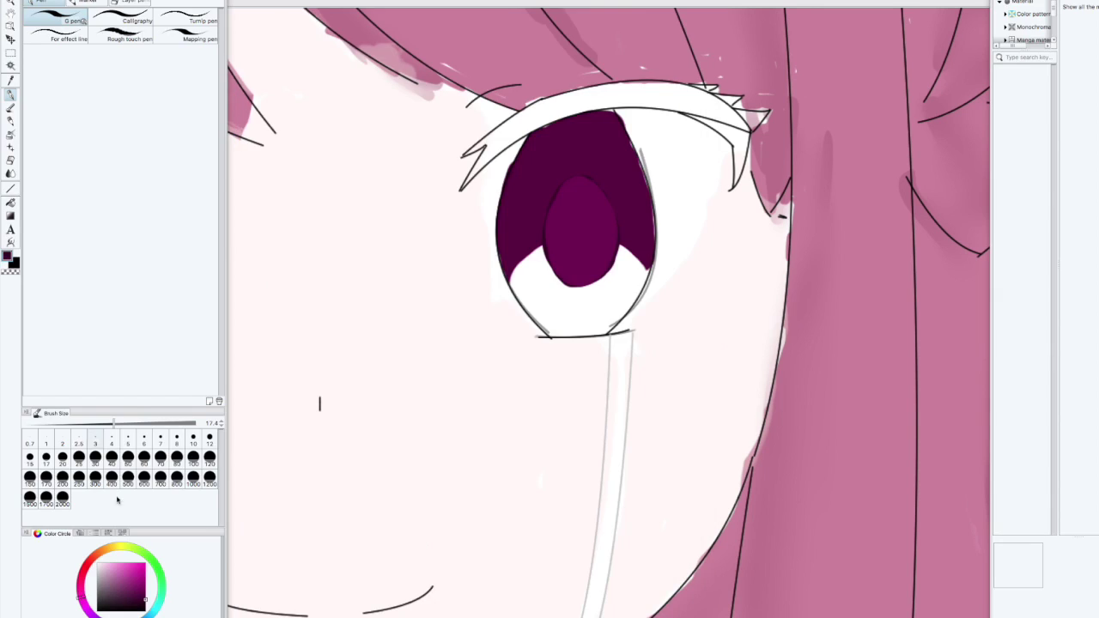
{"action": "left_click", "coordinate": [146, 581]}
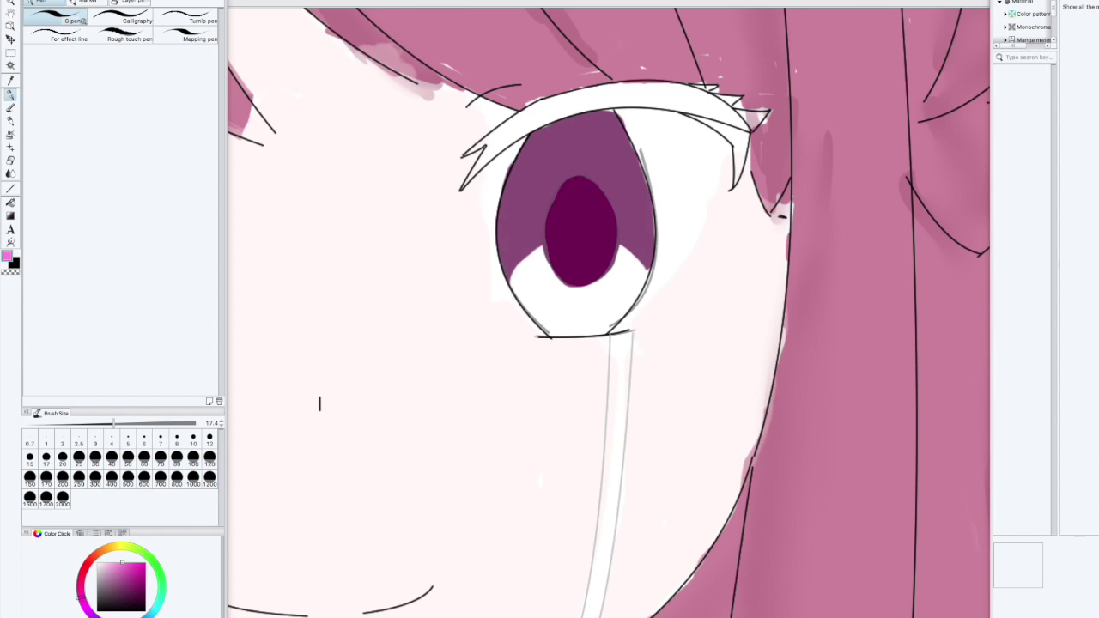
{"action": "mouse_move", "coordinate": [539, 251]}
{"action": "left_mouse_down"}
{"action": "mouse_move", "coordinate": [516, 276]}
{"action": "mouse_move", "coordinate": [539, 250]}
{"action": "left_mouse_up"}
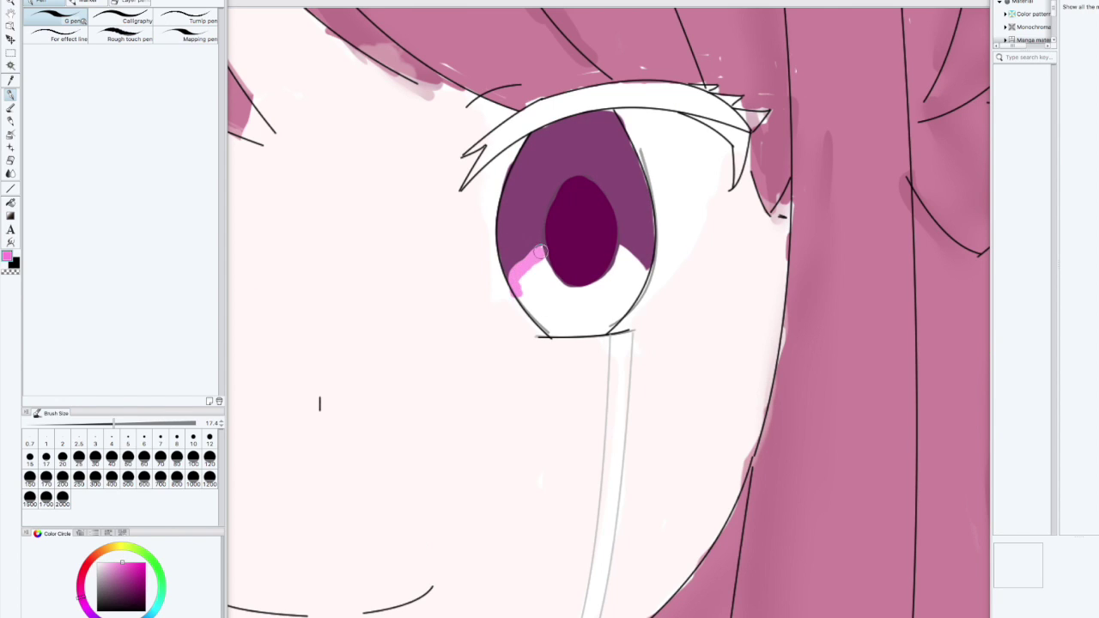
{"action": "mouse_move", "coordinate": [516, 286]}
{"action": "left_mouse_down"}
{"action": "mouse_move", "coordinate": [549, 259]}
{"action": "mouse_move", "coordinate": [642, 275]}
{"action": "mouse_move", "coordinate": [639, 263]}
{"action": "left_mouse_up"}
{"action": "key", "text": "ctrl+z"}
{"action": "key", "text": "ctrl+z"}
{"action": "key", "text": "ctrl+z"}
{"action": "key", "text": "ctrl+z"}
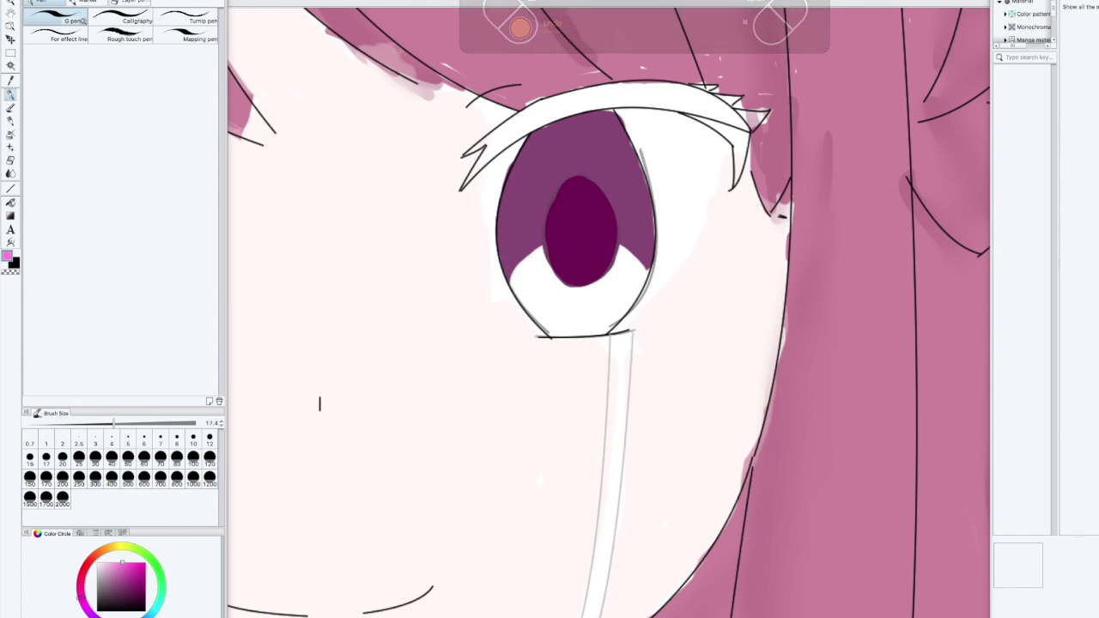
Fill the lower iris below the purple area with bright pink, adding a lighter rose pink towards its base.
{"action": "mouse_move", "coordinate": [524, 296]}
{"action": "left_mouse_down"}
{"action": "mouse_move", "coordinate": [515, 285]}
{"action": "mouse_move", "coordinate": [535, 256]}
{"action": "mouse_move", "coordinate": [648, 268]}
{"action": "mouse_move", "coordinate": [521, 303]}
{"action": "mouse_move", "coordinate": [605, 283]}
{"action": "left_mouse_up"}
{"action": "left_click_drag", "start_coordinate": [605, 284], "coordinate": [637, 276]}
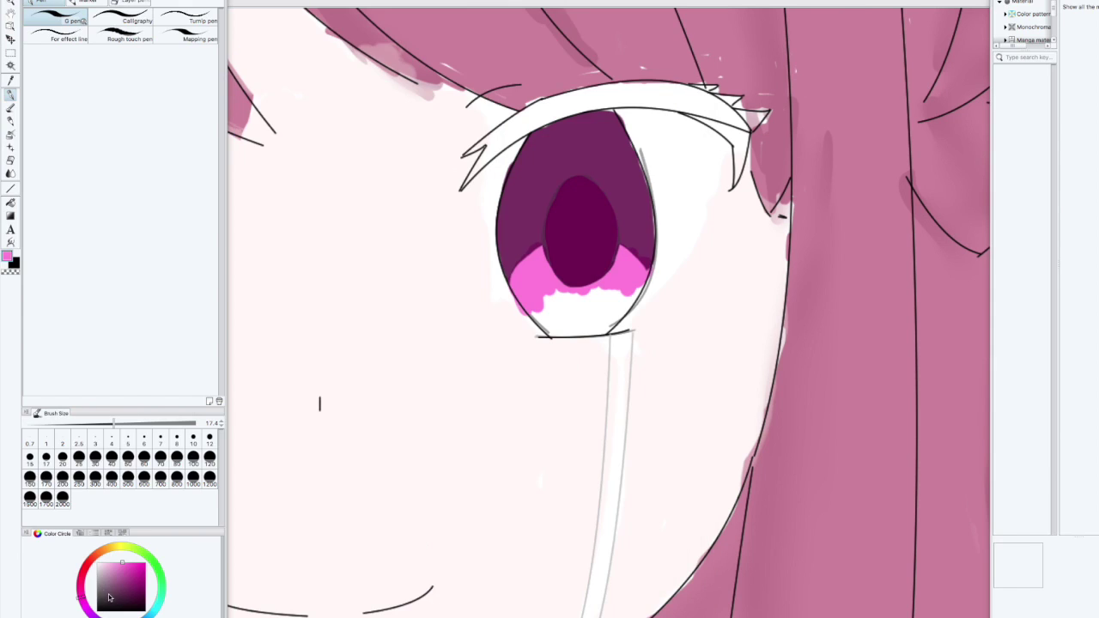
{"action": "left_click", "coordinate": [81, 576]}
{"action": "left_click", "coordinate": [122, 568]}
{"action": "left_click_drag", "start_coordinate": [534, 325], "coordinate": [643, 292]}
{"action": "mouse_move", "coordinate": [548, 321]}
{"action": "left_mouse_down"}
{"action": "mouse_move", "coordinate": [603, 300]}
{"action": "mouse_move", "coordinate": [564, 301]}
{"action": "mouse_move", "coordinate": [629, 303]}
{"action": "left_mouse_up"}
{"action": "mouse_move", "coordinate": [526, 293]}
{"action": "left_mouse_down"}
{"action": "mouse_move", "coordinate": [564, 275]}
{"action": "mouse_move", "coordinate": [637, 273]}
{"action": "mouse_move", "coordinate": [522, 279]}
{"action": "mouse_move", "coordinate": [548, 246]}
{"action": "mouse_move", "coordinate": [541, 217]}
{"action": "mouse_move", "coordinate": [559, 222]}
{"action": "mouse_move", "coordinate": [575, 206]}
{"action": "mouse_move", "coordinate": [574, 250]}
{"action": "left_mouse_up"}
Blend the iris colours with the Blurring tool at size 60 and add a pale orange glow along its base.
{"action": "left_click", "coordinate": [10, 173]}
{"action": "left_click_drag", "start_coordinate": [532, 342], "coordinate": [550, 342]}
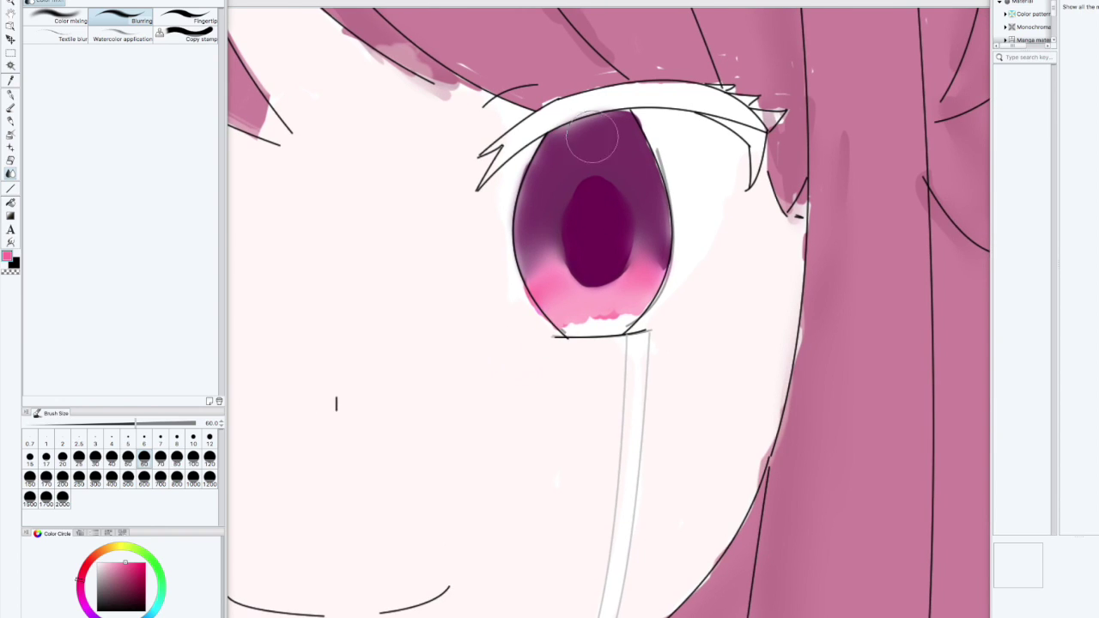
{"action": "left_click", "coordinate": [101, 551]}
{"action": "mouse_move", "coordinate": [635, 331]}
{"action": "left_mouse_down"}
{"action": "mouse_move", "coordinate": [578, 330]}
{"action": "mouse_move", "coordinate": [580, 310]}
{"action": "left_mouse_up"}
{"action": "left_click", "coordinate": [11, 95]}
{"action": "left_click", "coordinate": [11, 173]}
Paint round white highlights on the iris's upper edge, pupil edge and base, plus a faint lighter reflection across the lower pupil.
{"action": "left_click", "coordinate": [96, 562]}
{"action": "left_click", "coordinate": [10, 96]}
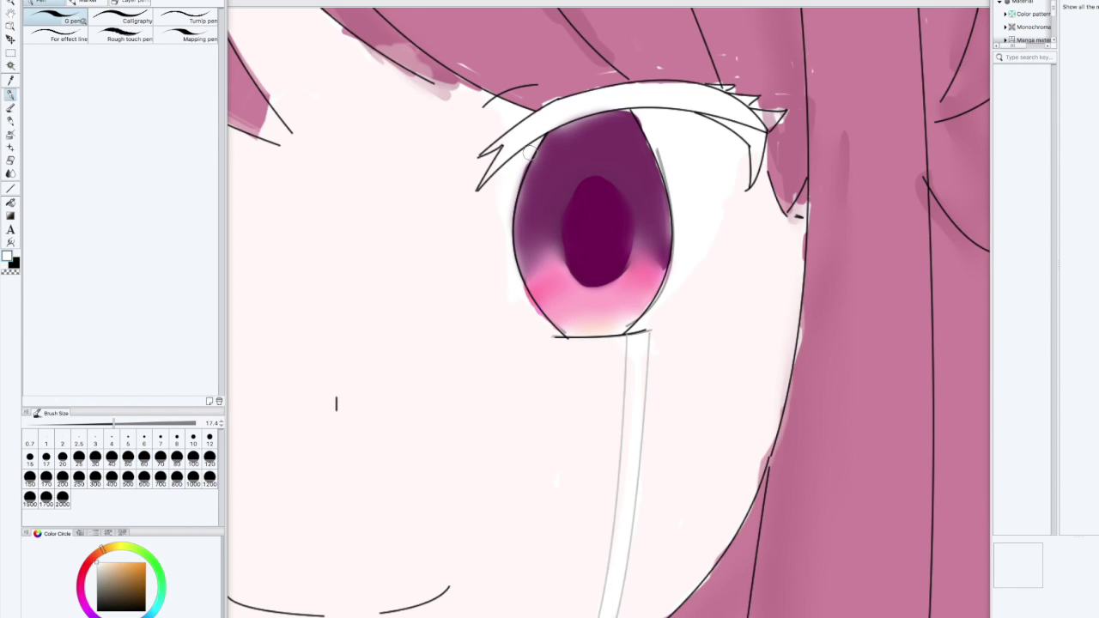
{"action": "left_click_drag", "start_coordinate": [541, 158], "coordinate": [541, 184]}
{"action": "mouse_move", "coordinate": [634, 262]}
{"action": "left_mouse_down"}
{"action": "mouse_move", "coordinate": [630, 249]}
{"action": "mouse_move", "coordinate": [620, 256]}
{"action": "mouse_move", "coordinate": [635, 254]}
{"action": "left_mouse_up"}
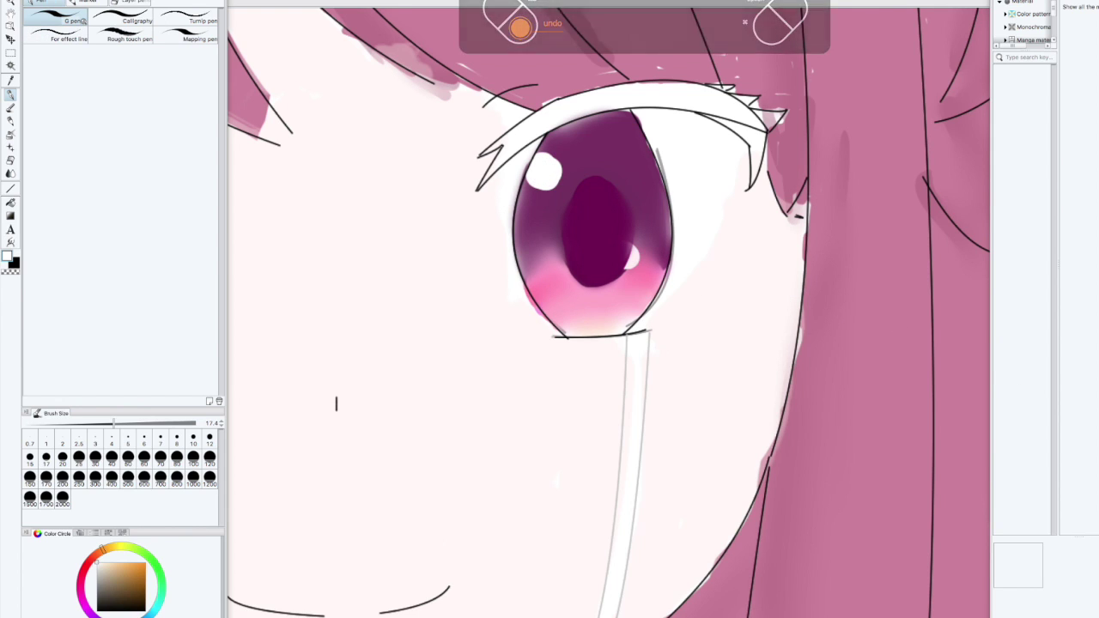
{"action": "mouse_move", "coordinate": [455, 387]}
{"action": "left_mouse_down"}
{"action": "mouse_move", "coordinate": [742, 342]}
{"action": "mouse_move", "coordinate": [516, 411]}
{"action": "left_mouse_up"}
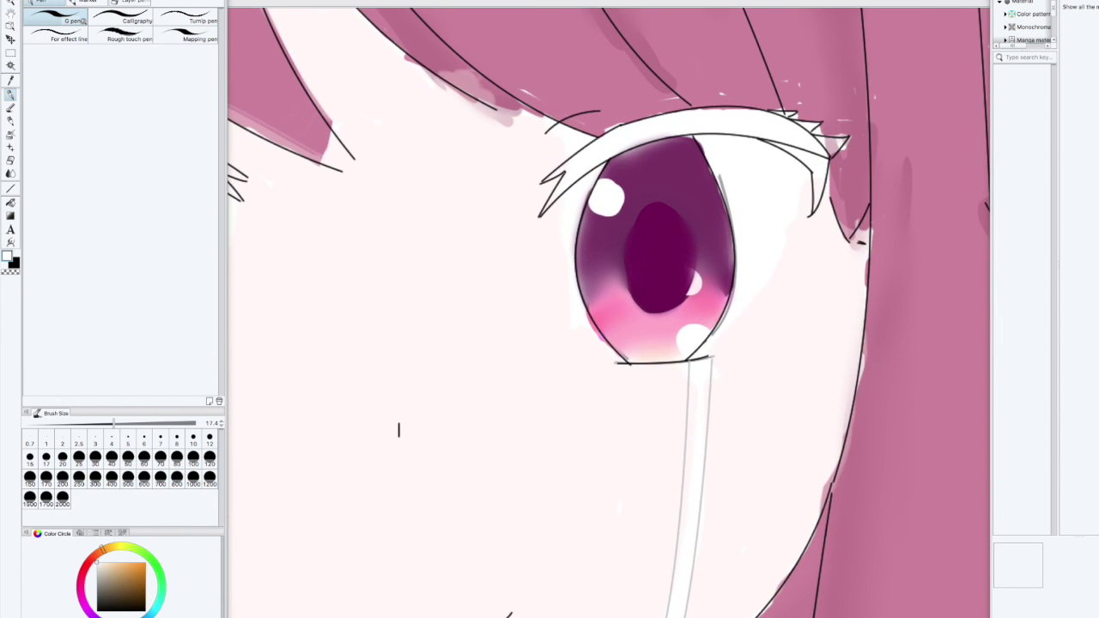
{"action": "left_click_drag", "start_coordinate": [638, 268], "coordinate": [690, 290]}
{"action": "left_click_drag", "start_coordinate": [501, 499], "coordinate": [513, 464]}
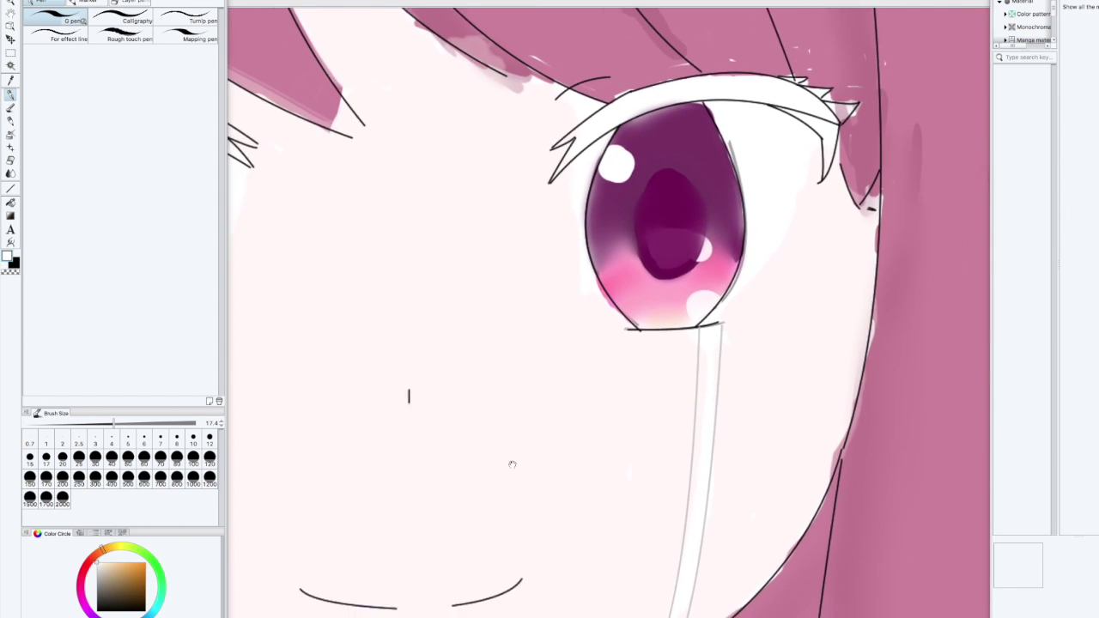
Fill the upper lash line and outer lashes of the right-hand eye in black with the G pen.
{"action": "scroll", "coordinate": [524, 322], "scroll_direction": "down", "scroll_amount": 6}
{"action": "scroll", "coordinate": [515, 324], "scroll_direction": "up", "scroll_amount": 2}
{"action": "left_click_drag", "start_coordinate": [597, 430], "coordinate": [798, 333]}
{"action": "scroll", "coordinate": [799, 335], "scroll_direction": "down", "scroll_amount": 1}
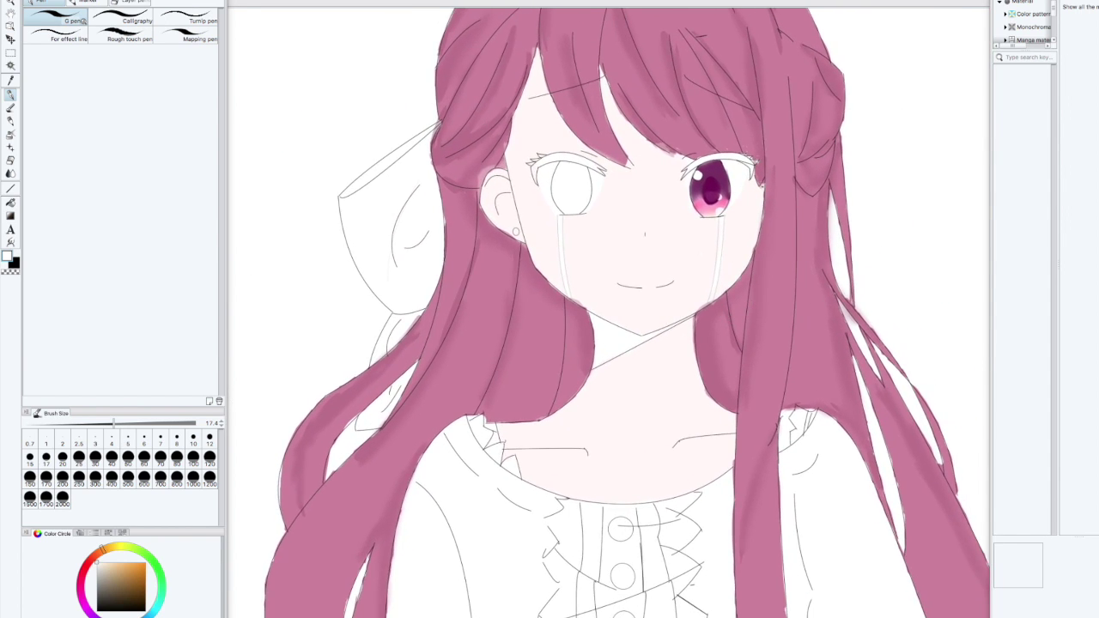
{"action": "scroll", "coordinate": [807, 311], "scroll_direction": "up", "scroll_amount": 6}
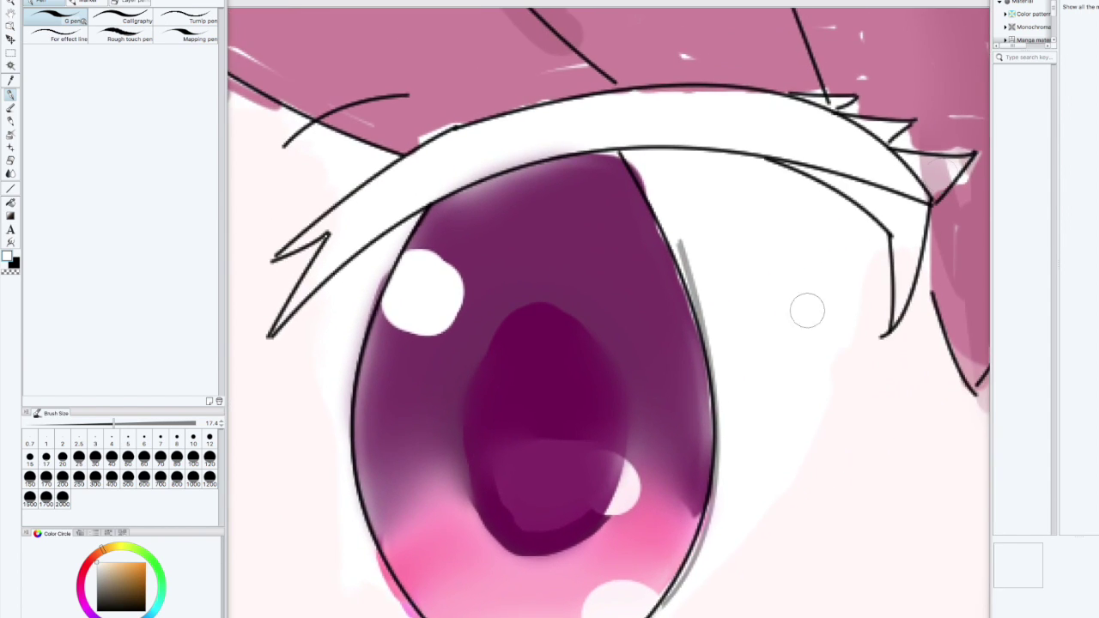
{"action": "scroll", "coordinate": [525, 323], "scroll_direction": "up", "scroll_amount": 3}
{"action": "scroll", "coordinate": [526, 323], "scroll_direction": "down", "scroll_amount": 6}
{"action": "left_click_drag", "start_coordinate": [445, 290], "coordinate": [494, 260]}
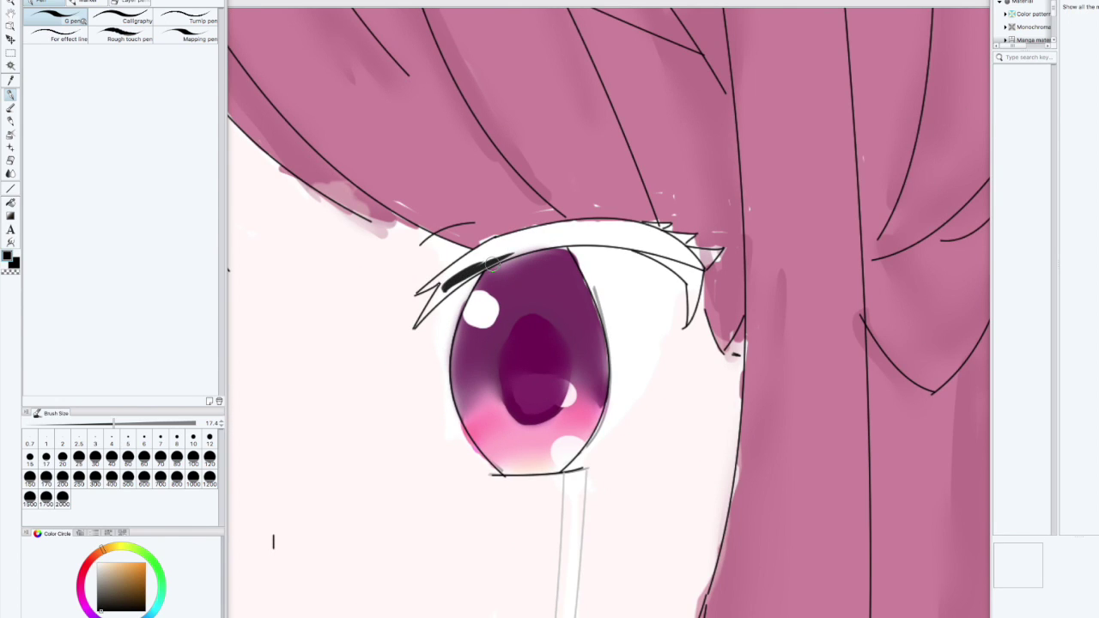
{"action": "mouse_move", "coordinate": [417, 319]}
{"action": "left_mouse_down"}
{"action": "mouse_move", "coordinate": [476, 274]}
{"action": "mouse_move", "coordinate": [526, 250]}
{"action": "left_mouse_up"}
{"action": "mouse_move", "coordinate": [464, 283]}
{"action": "left_mouse_down"}
{"action": "mouse_move", "coordinate": [473, 249]}
{"action": "mouse_move", "coordinate": [536, 234]}
{"action": "mouse_move", "coordinate": [428, 286]}
{"action": "left_mouse_up"}
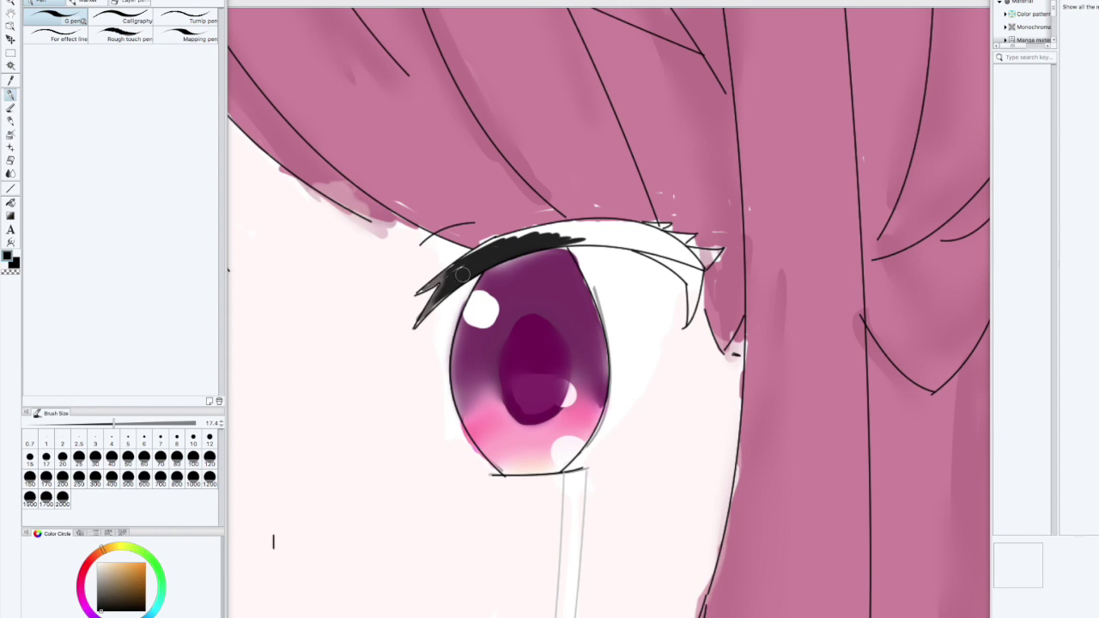
{"action": "mouse_move", "coordinate": [504, 238]}
{"action": "left_mouse_down"}
{"action": "mouse_move", "coordinate": [573, 229]}
{"action": "mouse_move", "coordinate": [495, 249]}
{"action": "mouse_move", "coordinate": [612, 221]}
{"action": "mouse_move", "coordinate": [622, 249]}
{"action": "mouse_move", "coordinate": [650, 238]}
{"action": "mouse_move", "coordinate": [640, 230]}
{"action": "mouse_move", "coordinate": [694, 258]}
{"action": "mouse_move", "coordinate": [634, 225]}
{"action": "mouse_move", "coordinate": [567, 239]}
{"action": "mouse_move", "coordinate": [634, 244]}
{"action": "mouse_move", "coordinate": [613, 234]}
{"action": "mouse_move", "coordinate": [700, 268]}
{"action": "left_mouse_up"}
{"action": "key", "text": "ctrl+z"}
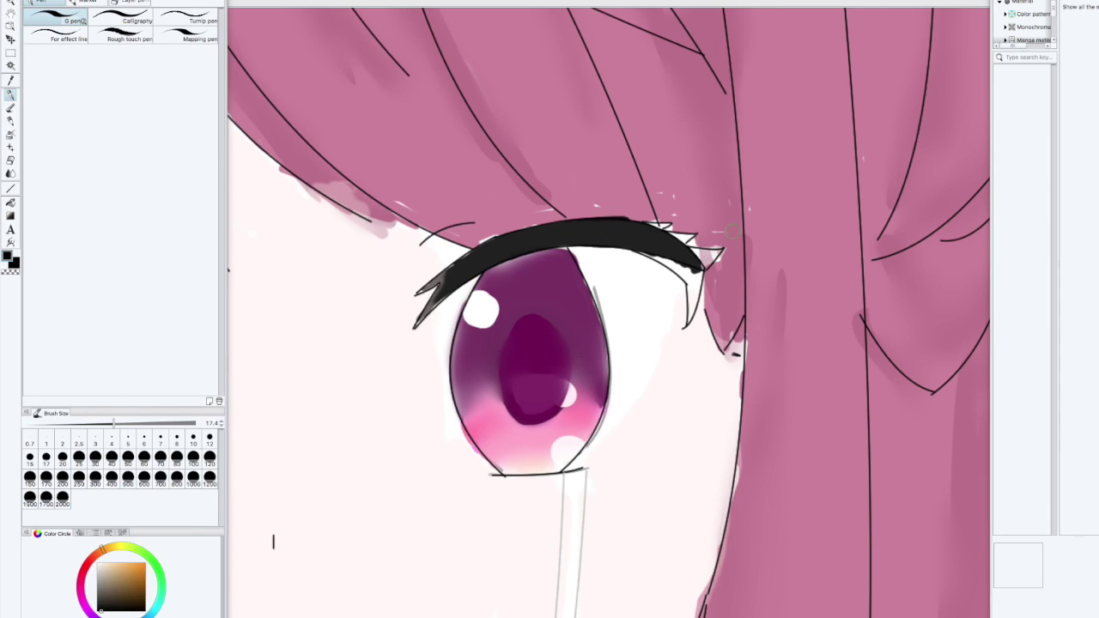
{"action": "left_click_drag", "start_coordinate": [657, 249], "coordinate": [696, 276]}
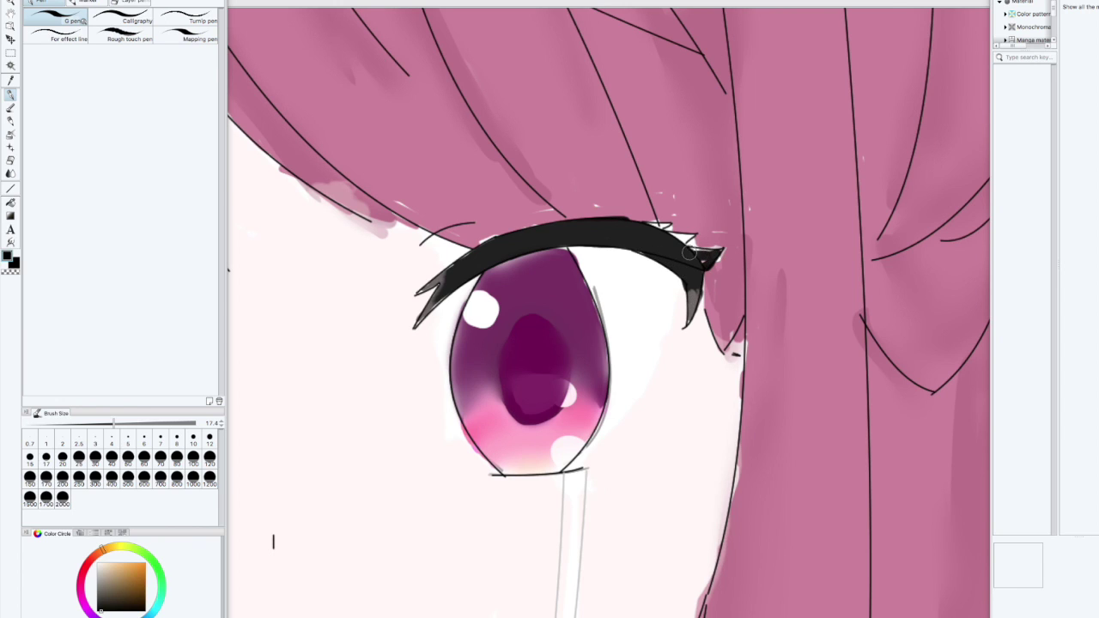
Sample the dark purple from the finished iris as the drawing colour.
{"action": "left_click_drag", "start_coordinate": [248, 449], "coordinate": [636, 321]}
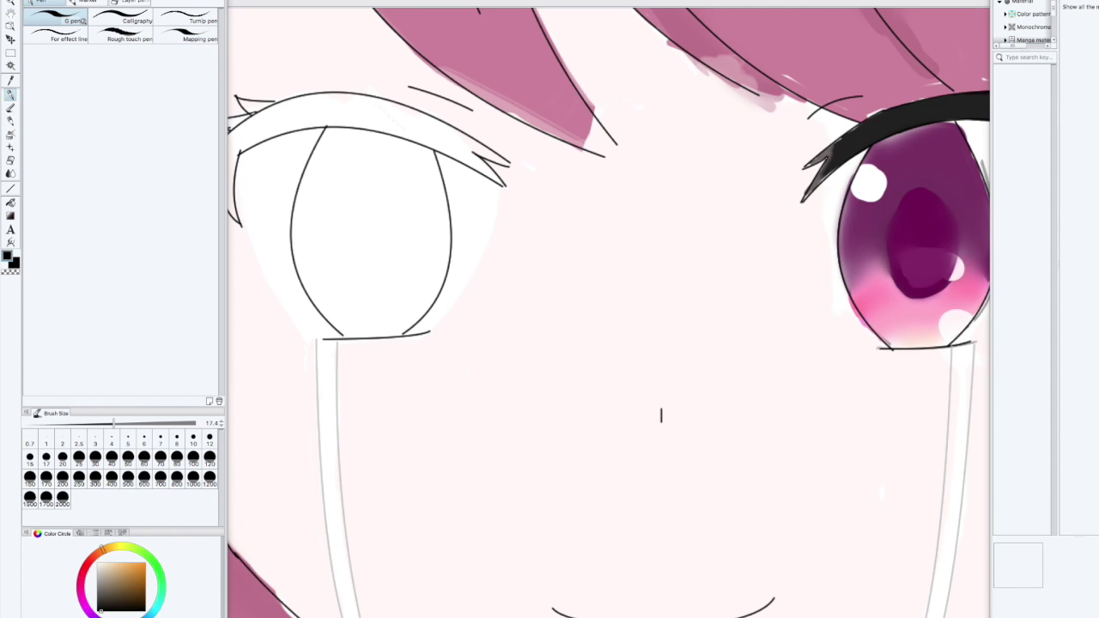
{"action": "key", "text": "ctrl+z"}
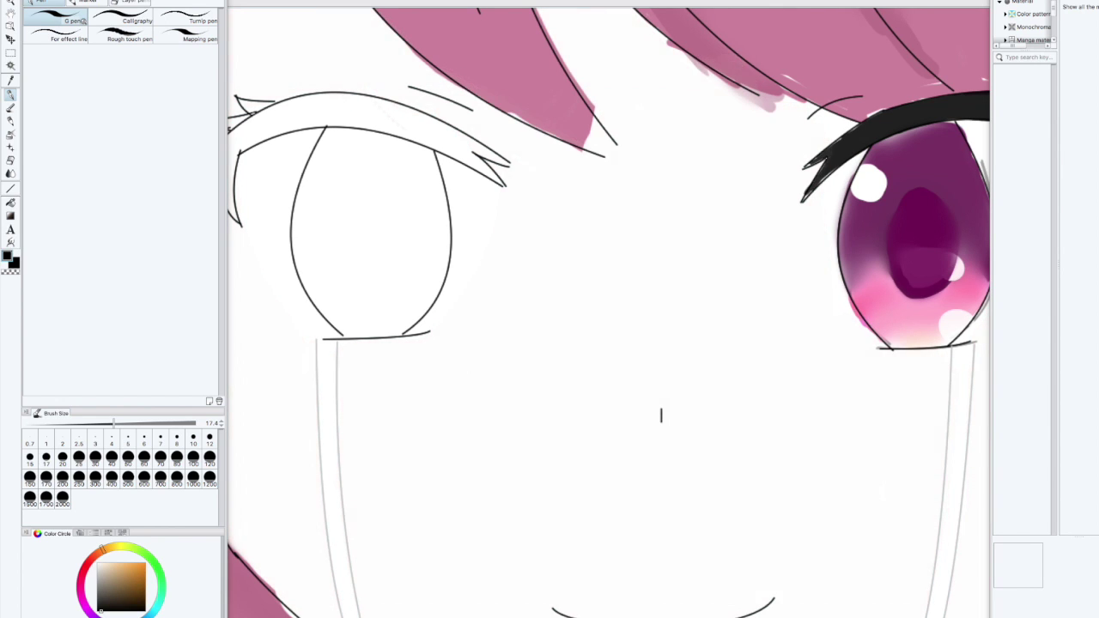
{"action": "key", "text": "ctrl+y"}
{"action": "left_click_drag", "start_coordinate": [635, 475], "coordinate": [562, 378]}
{"action": "left_click_drag", "start_coordinate": [524, 325], "coordinate": [743, 408]}
{"action": "mouse_move", "coordinate": [745, 410]}
{"action": "left_mouse_down"}
{"action": "mouse_move", "coordinate": [576, 497]}
{"action": "mouse_move", "coordinate": [499, 600]}
{"action": "left_mouse_up"}
{"action": "key", "text": "ctrl+z"}
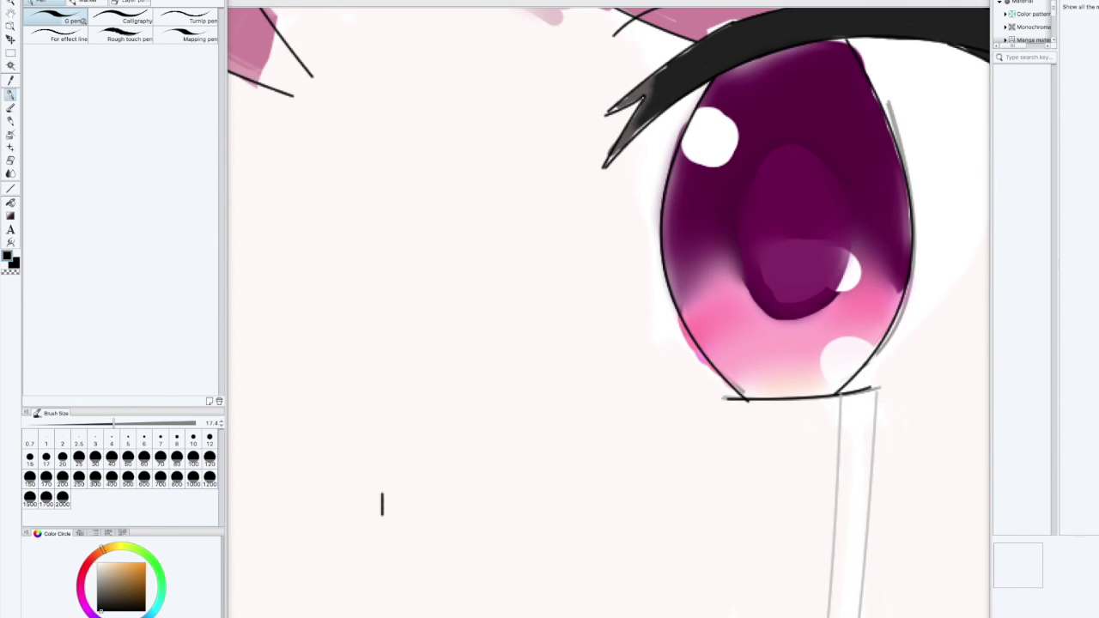
{"action": "left_click", "coordinate": [813, 113], "text": "alt"}
{"action": "key", "text": "ctrl+z"}
{"action": "key", "text": "ctrl+z"}
{"action": "key", "text": "ctrl+z"}
{"action": "key", "text": "ctrl+z"}
{"action": "key", "text": "ctrl+z"}
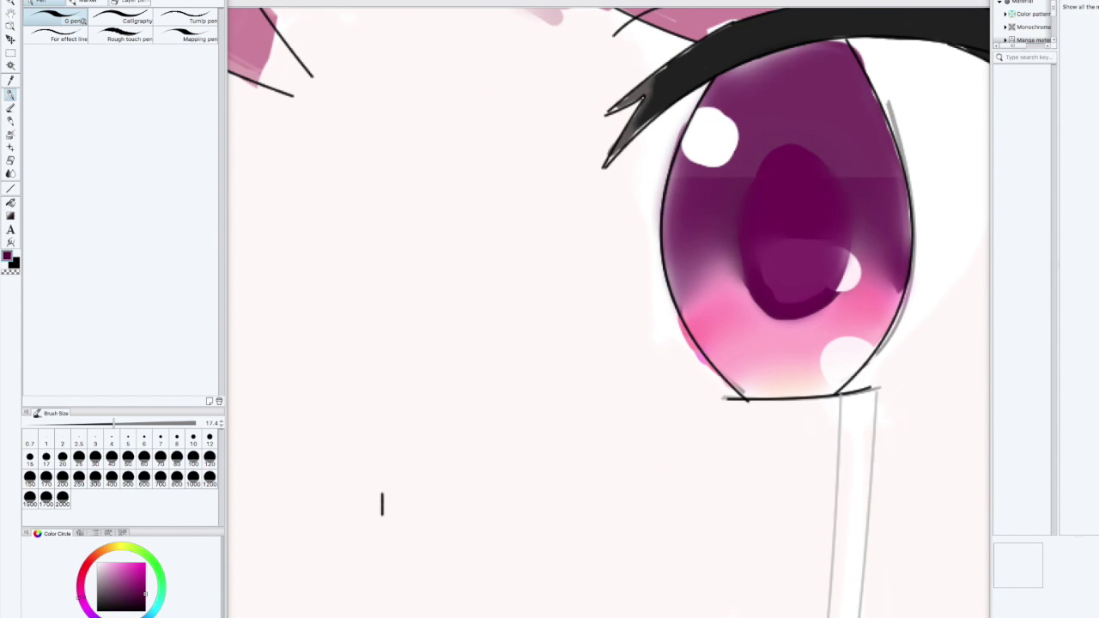
{"action": "left_click_drag", "start_coordinate": [472, 381], "coordinate": [968, 475]}
{"action": "left_click_drag", "start_coordinate": [335, 159], "coordinate": [322, 240]}
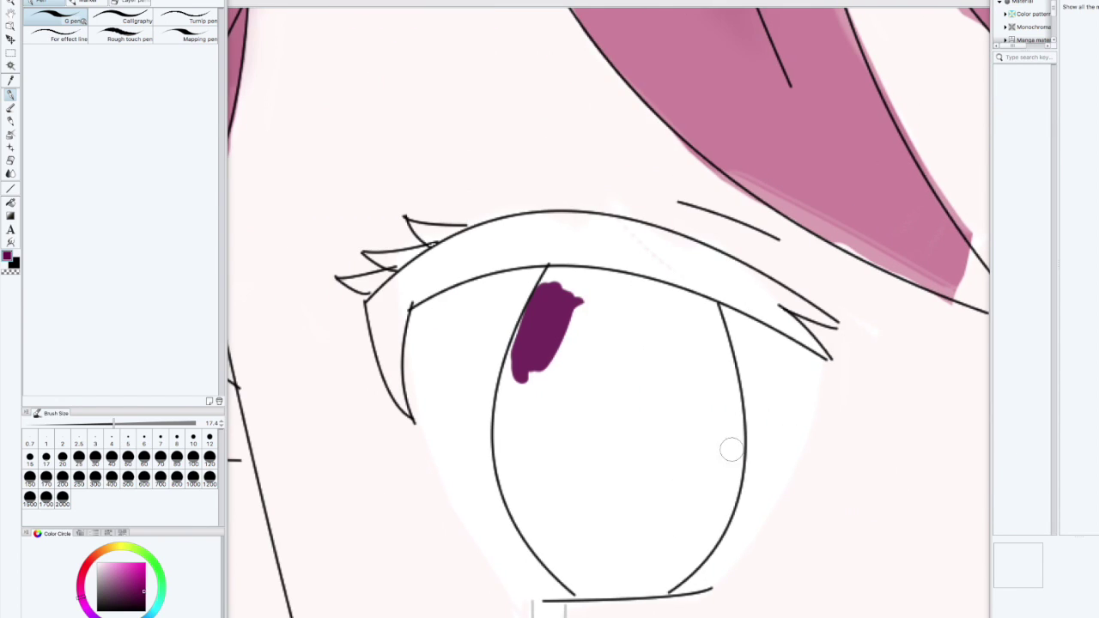
{"action": "mouse_move", "coordinate": [602, 403]}
{"action": "left_mouse_down"}
{"action": "mouse_move", "coordinate": [634, 466]}
{"action": "mouse_move", "coordinate": [602, 421]}
{"action": "left_mouse_up"}
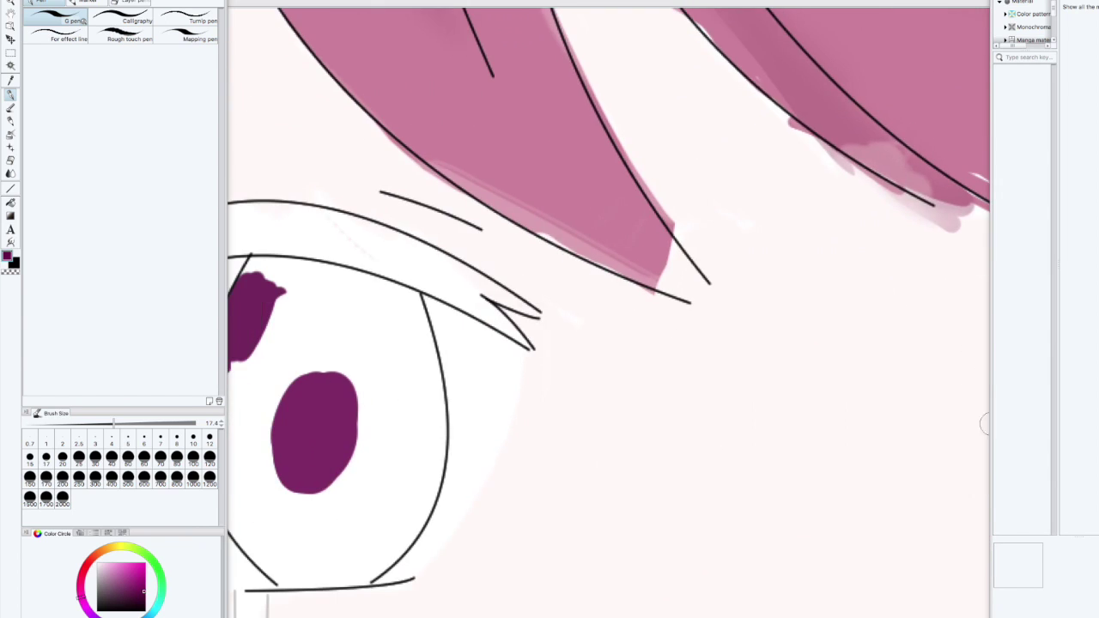
{"action": "key", "text": "ctrl+z"}
{"action": "key", "text": "ctrl+z"}
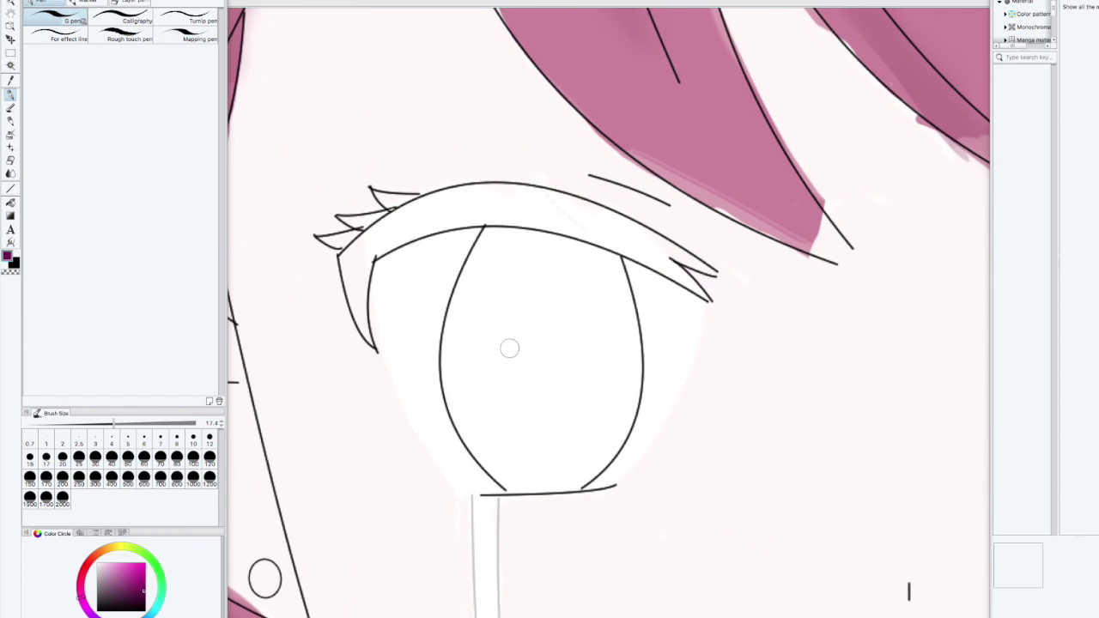
Paint an oval purple pupil in the left-hand eye with the G pen and undo the stray iris stroke.
{"action": "mouse_move", "coordinate": [507, 346]}
{"action": "left_mouse_down"}
{"action": "mouse_move", "coordinate": [563, 367]}
{"action": "mouse_move", "coordinate": [541, 378]}
{"action": "mouse_move", "coordinate": [563, 382]}
{"action": "left_mouse_up"}
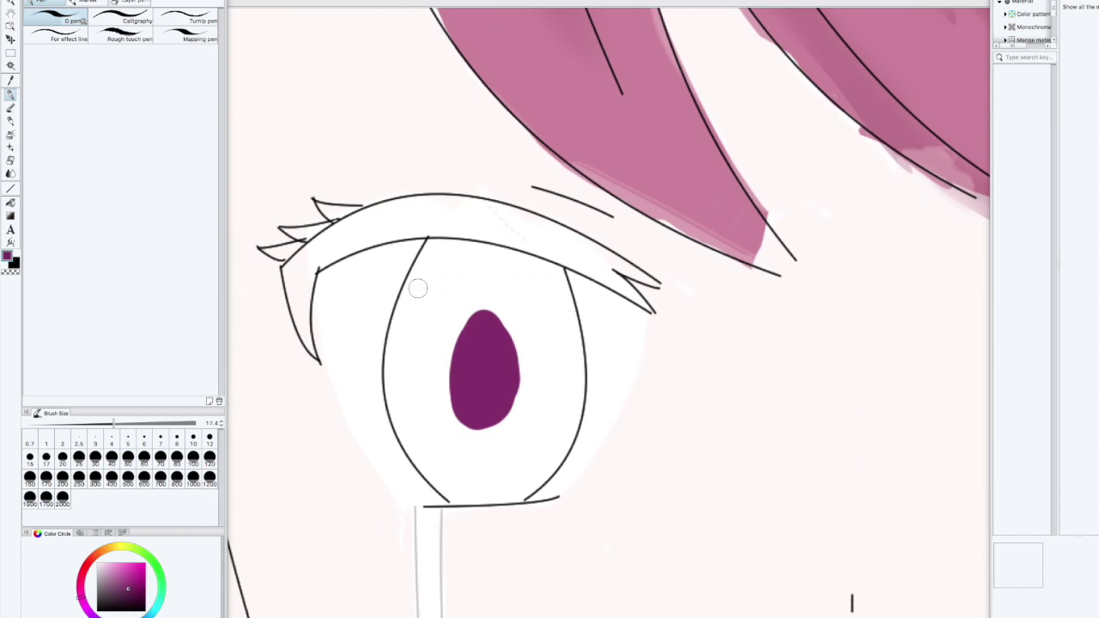
{"action": "mouse_move", "coordinate": [417, 287]}
{"action": "left_mouse_down"}
{"action": "mouse_move", "coordinate": [397, 380]}
{"action": "mouse_move", "coordinate": [407, 341]}
{"action": "left_mouse_up"}
{"action": "key", "text": "ctrl+z"}
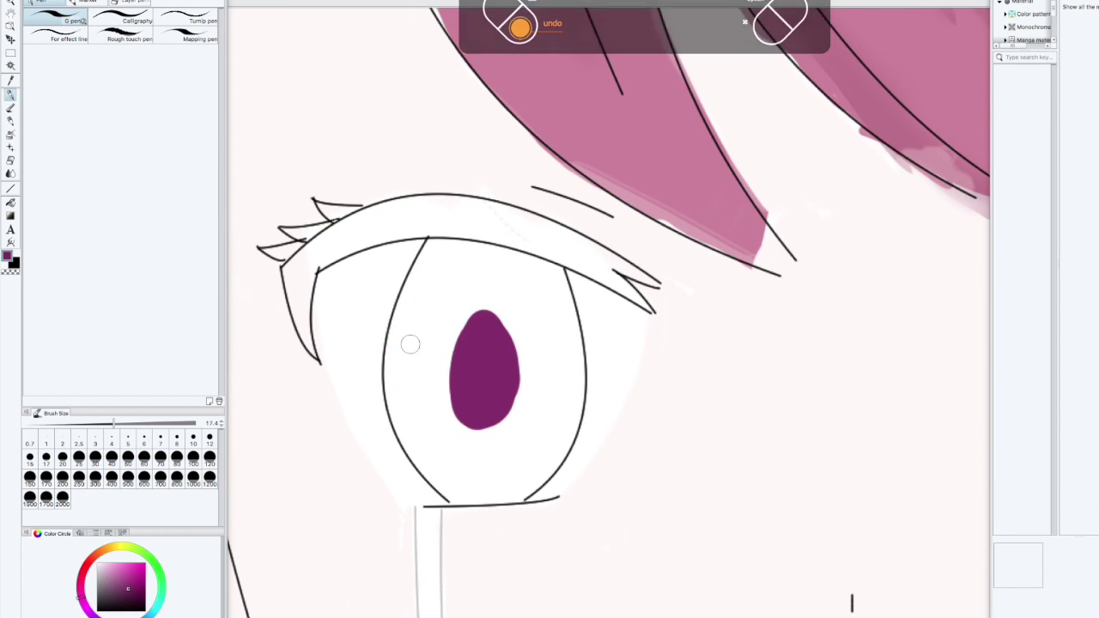
Fill the left-hand iris dark purple around the pupil and layer pink, lighter pink and pale peach bands towards its base.
{"action": "mouse_move", "coordinate": [446, 249]}
{"action": "left_mouse_down"}
{"action": "mouse_move", "coordinate": [395, 378]}
{"action": "mouse_move", "coordinate": [463, 361]}
{"action": "mouse_move", "coordinate": [485, 326]}
{"action": "mouse_move", "coordinate": [448, 276]}
{"action": "mouse_move", "coordinate": [442, 243]}
{"action": "mouse_move", "coordinate": [560, 273]}
{"action": "mouse_move", "coordinate": [569, 331]}
{"action": "mouse_move", "coordinate": [553, 357]}
{"action": "mouse_move", "coordinate": [563, 330]}
{"action": "mouse_move", "coordinate": [572, 378]}
{"action": "mouse_move", "coordinate": [554, 460]}
{"action": "mouse_move", "coordinate": [570, 436]}
{"action": "mouse_move", "coordinate": [443, 376]}
{"action": "mouse_move", "coordinate": [405, 397]}
{"action": "mouse_move", "coordinate": [455, 412]}
{"action": "mouse_move", "coordinate": [503, 370]}
{"action": "mouse_move", "coordinate": [466, 330]}
{"action": "left_mouse_up"}
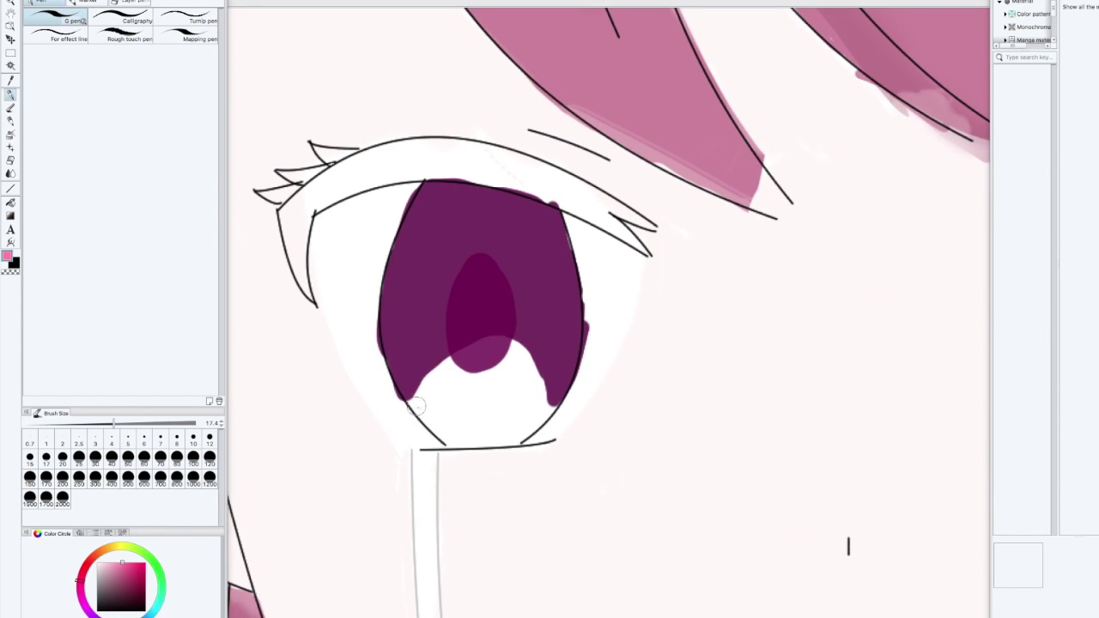
{"action": "mouse_move", "coordinate": [404, 404]}
{"action": "left_mouse_down"}
{"action": "mouse_move", "coordinate": [516, 358]}
{"action": "mouse_move", "coordinate": [478, 362]}
{"action": "mouse_move", "coordinate": [502, 335]}
{"action": "mouse_move", "coordinate": [567, 387]}
{"action": "left_mouse_up"}
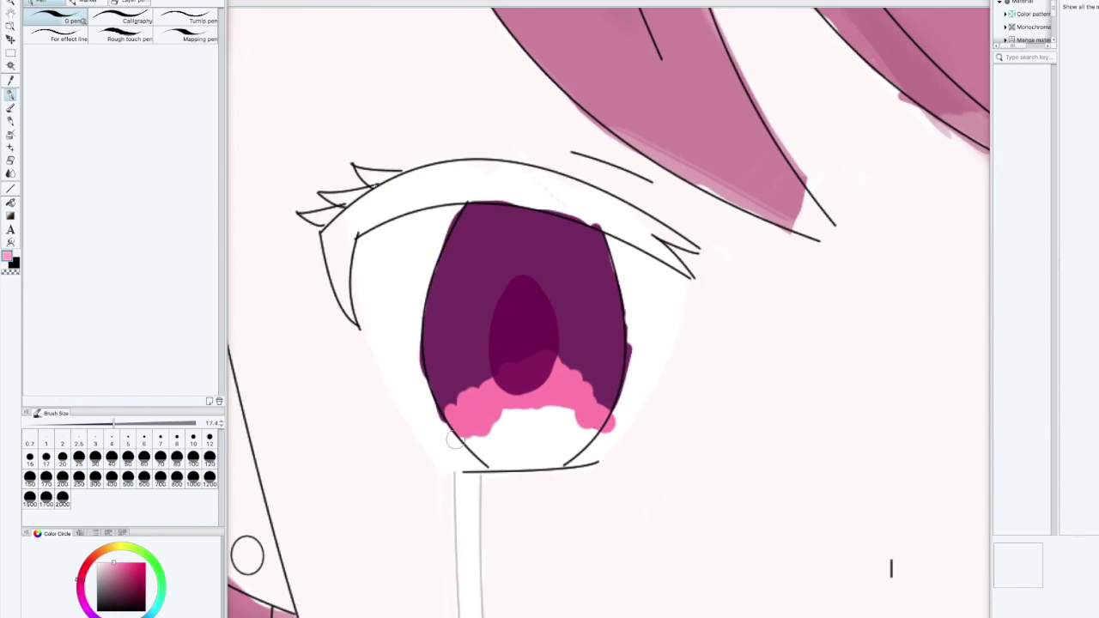
{"action": "left_click_drag", "start_coordinate": [455, 440], "coordinate": [605, 426]}
{"action": "left_click", "coordinate": [605, 431], "text": "alt"}
{"action": "left_click_drag", "start_coordinate": [790, 481], "coordinate": [451, 516]}
{"action": "left_click", "coordinate": [890, 509], "text": "alt"}
{"action": "mouse_move", "coordinate": [627, 555]}
{"action": "left_mouse_down"}
{"action": "mouse_move", "coordinate": [766, 542]}
{"action": "mouse_move", "coordinate": [987, 546]}
{"action": "left_mouse_up"}
{"action": "left_click_drag", "start_coordinate": [522, 486], "coordinate": [569, 483]}
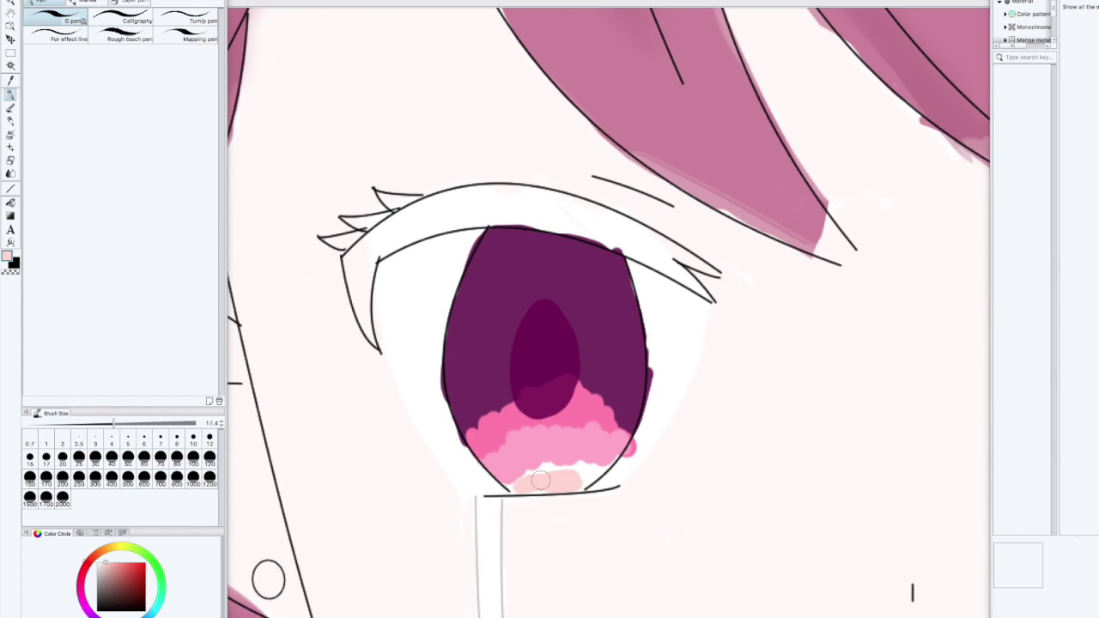
Add pale cream at the iris's base and blend its colour bands with the Blurring tool at size 60, undoing stray strokes.
{"action": "left_click", "coordinate": [111, 548]}
{"action": "left_click", "coordinate": [10, 173]}
{"action": "mouse_move", "coordinate": [491, 400]}
{"action": "left_mouse_down"}
{"action": "mouse_move", "coordinate": [544, 341]}
{"action": "mouse_move", "coordinate": [626, 349]}
{"action": "mouse_move", "coordinate": [558, 244]}
{"action": "left_mouse_up"}
{"action": "mouse_move", "coordinate": [582, 331]}
{"action": "left_mouse_down"}
{"action": "mouse_move", "coordinate": [538, 404]}
{"action": "mouse_move", "coordinate": [585, 359]}
{"action": "left_mouse_up"}
{"action": "key", "text": "ctrl+z"}
{"action": "key", "text": "ctrl+z"}
{"action": "key", "text": "ctrl+z"}
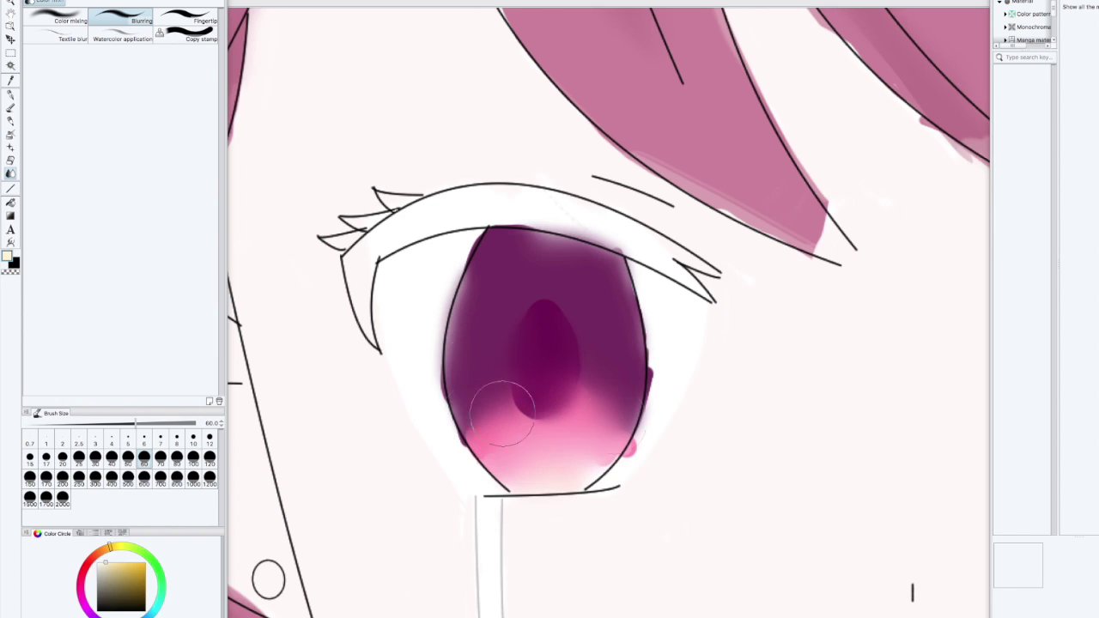
Erase the purple and pink overspill around the outline of the left-hand iris with the hard eraser.
{"action": "key", "text": "e"}
{"action": "left_click_drag", "start_coordinate": [634, 457], "coordinate": [642, 440]}
{"action": "left_click_drag", "start_coordinate": [661, 360], "coordinate": [650, 421]}
{"action": "left_click_drag", "start_coordinate": [432, 376], "coordinate": [458, 438]}
{"action": "left_click_drag", "start_coordinate": [430, 364], "coordinate": [430, 334]}
{"action": "mouse_move", "coordinate": [515, 230]}
{"action": "left_mouse_down"}
{"action": "mouse_move", "coordinate": [591, 226]}
{"action": "mouse_move", "coordinate": [515, 215]}
{"action": "mouse_move", "coordinate": [463, 289]}
{"action": "mouse_move", "coordinate": [450, 364]}
{"action": "mouse_move", "coordinate": [456, 425]}
{"action": "left_mouse_up"}
Paint white highlights on the left-hand iris's upper edge, pupil edge and base with the G pen, undoing the misplaced ones.
{"action": "left_click", "coordinate": [471, 280], "text": "alt"}
{"action": "key", "text": "p"}
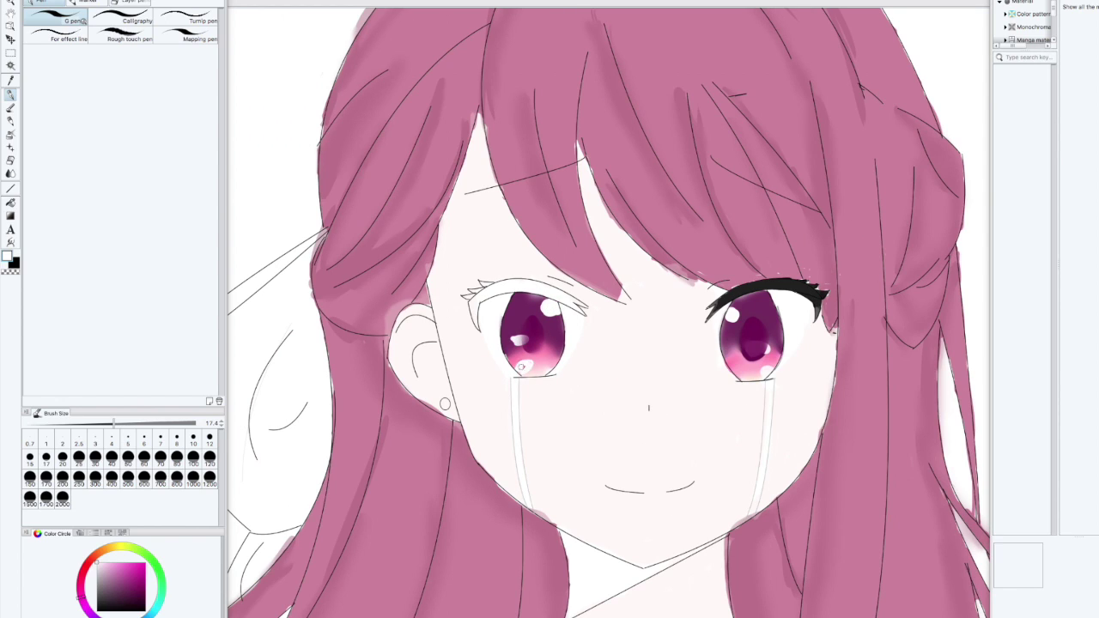
{"action": "key", "text": "ctrl+z"}
{"action": "key", "text": "ctrl+z"}
{"action": "key", "text": "ctrl+z"}
{"action": "left_click_drag", "start_coordinate": [517, 299], "coordinate": [516, 300]}
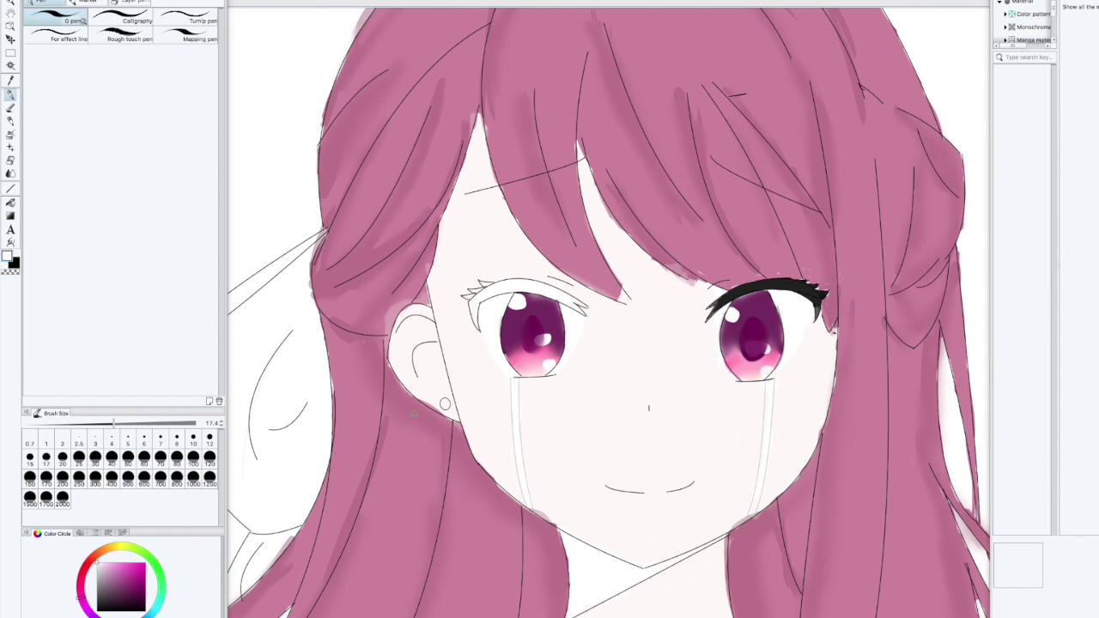
Choose black and start filling the outer corner lash of the left-hand eye with the G pen.
{"action": "scroll", "coordinate": [555, 421], "scroll_direction": "up", "scroll_amount": 5}
{"action": "mouse_move", "coordinate": [474, 57]}
{"action": "left_mouse_down"}
{"action": "mouse_move", "coordinate": [724, 224]}
{"action": "mouse_move", "coordinate": [690, 386]}
{"action": "mouse_move", "coordinate": [659, 392]}
{"action": "left_mouse_up"}
{"action": "left_click", "coordinate": [98, 610]}
{"action": "mouse_move", "coordinate": [387, 244]}
{"action": "left_mouse_down"}
{"action": "mouse_move", "coordinate": [403, 329]}
{"action": "mouse_move", "coordinate": [412, 245]}
{"action": "mouse_move", "coordinate": [430, 225]}
{"action": "left_mouse_up"}
{"action": "left_click_drag", "start_coordinate": [650, 248], "coordinate": [363, 245]}
{"action": "left_click_drag", "start_coordinate": [799, 258], "coordinate": [352, 235]}
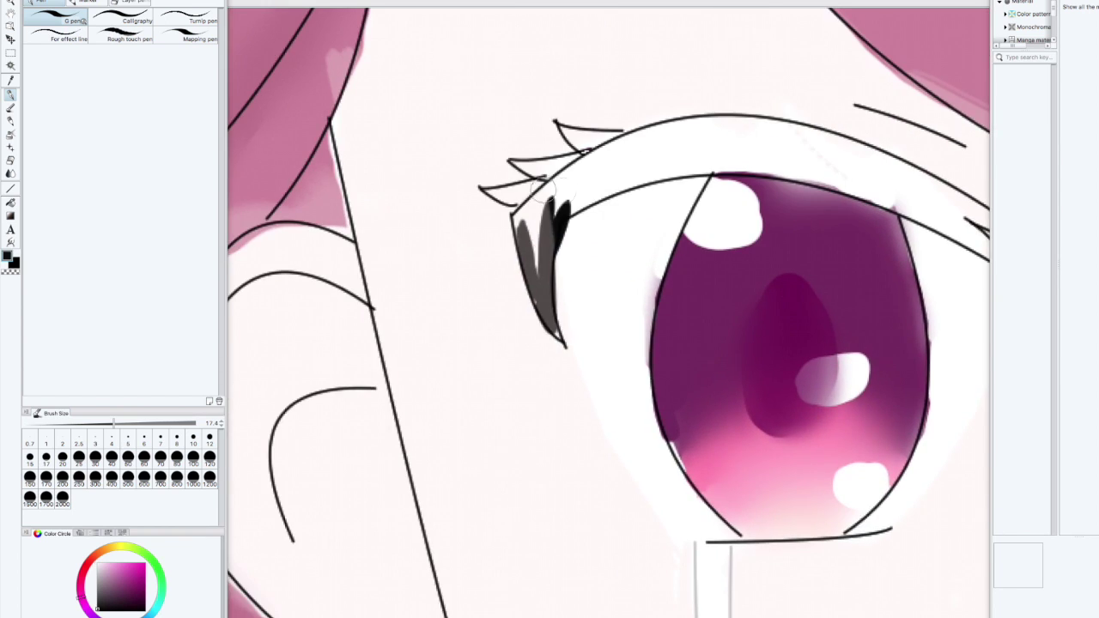
Fill the upper lash line, outer lash tips and inner lash points of the left-hand eye in black.
{"action": "mouse_move", "coordinate": [620, 141]}
{"action": "left_mouse_down"}
{"action": "mouse_move", "coordinate": [525, 215]}
{"action": "mouse_move", "coordinate": [526, 275]}
{"action": "left_mouse_up"}
{"action": "left_click_drag", "start_coordinate": [558, 207], "coordinate": [651, 176]}
{"action": "left_click_drag", "start_coordinate": [743, 289], "coordinate": [600, 315]}
{"action": "mouse_move", "coordinate": [395, 180]}
{"action": "left_mouse_down"}
{"action": "mouse_move", "coordinate": [336, 378]}
{"action": "mouse_move", "coordinate": [353, 412]}
{"action": "left_mouse_up"}
{"action": "left_click_drag", "start_coordinate": [417, 144], "coordinate": [348, 303]}
{"action": "left_click_drag", "start_coordinate": [388, 219], "coordinate": [366, 312]}
{"action": "mouse_move", "coordinate": [386, 271]}
{"action": "left_mouse_down"}
{"action": "mouse_move", "coordinate": [395, 236]}
{"action": "mouse_move", "coordinate": [468, 142]}
{"action": "left_mouse_up"}
{"action": "left_click_drag", "start_coordinate": [472, 103], "coordinate": [391, 215]}
{"action": "mouse_move", "coordinate": [438, 159]}
{"action": "left_mouse_down"}
{"action": "mouse_move", "coordinate": [562, 43]}
{"action": "mouse_move", "coordinate": [431, 125]}
{"action": "mouse_move", "coordinate": [361, 221]}
{"action": "left_mouse_up"}
{"action": "left_click_drag", "start_coordinate": [385, 177], "coordinate": [587, 14]}
{"action": "left_click_drag", "start_coordinate": [537, 66], "coordinate": [594, 29]}
{"action": "mouse_move", "coordinate": [346, 311]}
{"action": "left_mouse_down"}
{"action": "mouse_move", "coordinate": [432, 250]}
{"action": "mouse_move", "coordinate": [407, 249]}
{"action": "mouse_move", "coordinate": [422, 241]}
{"action": "mouse_move", "coordinate": [412, 309]}
{"action": "mouse_move", "coordinate": [425, 310]}
{"action": "mouse_move", "coordinate": [409, 362]}
{"action": "left_mouse_up"}
{"action": "mouse_move", "coordinate": [408, 363]}
{"action": "left_mouse_down"}
{"action": "mouse_move", "coordinate": [436, 338]}
{"action": "mouse_move", "coordinate": [423, 337]}
{"action": "left_mouse_up"}
{"action": "left_click_drag", "start_coordinate": [575, 85], "coordinate": [442, 268]}
{"action": "left_click_drag", "start_coordinate": [507, 138], "coordinate": [577, 106]}
{"action": "mouse_move", "coordinate": [563, 119]}
{"action": "left_mouse_down"}
{"action": "mouse_move", "coordinate": [516, 143]}
{"action": "mouse_move", "coordinate": [593, 130]}
{"action": "mouse_move", "coordinate": [535, 172]}
{"action": "left_mouse_up"}
{"action": "left_click_drag", "start_coordinate": [818, 151], "coordinate": [707, 128]}
{"action": "scroll", "coordinate": [528, 320], "scroll_direction": "up", "scroll_amount": 2}
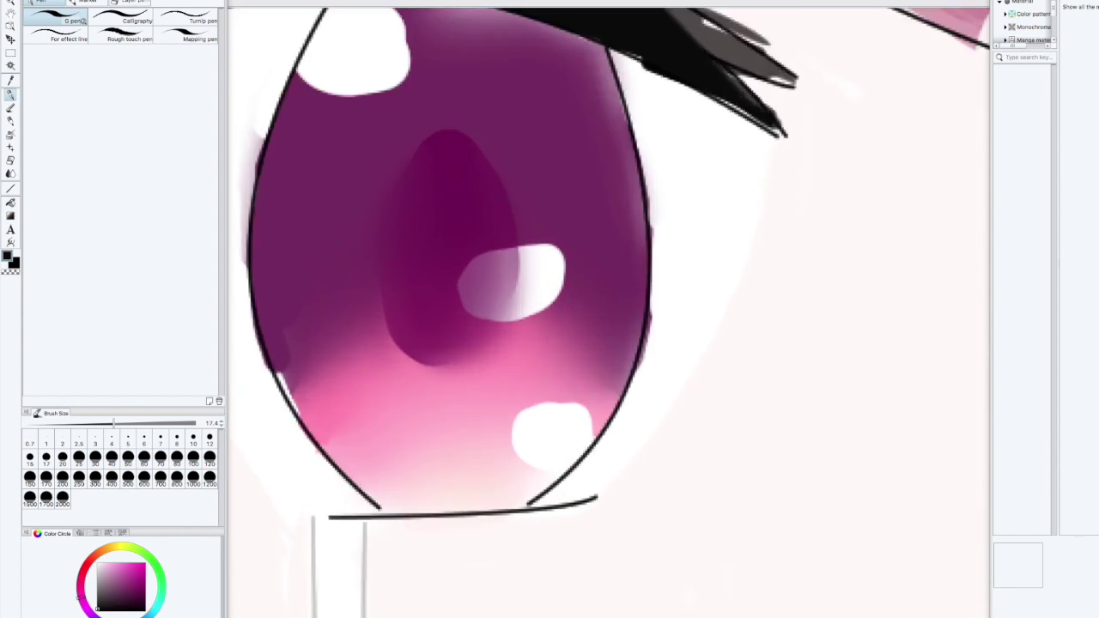
{"action": "scroll", "coordinate": [528, 322], "scroll_direction": "down", "scroll_amount": 5}
{"action": "scroll", "coordinate": [527, 322], "scroll_direction": "up", "scroll_amount": 2}
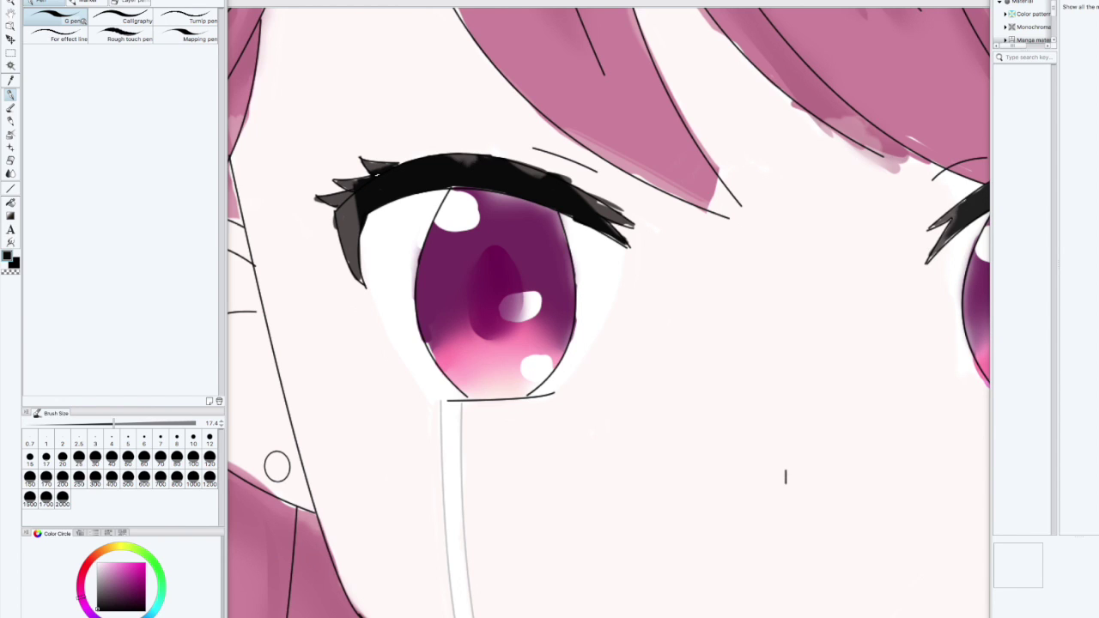
{"action": "scroll", "coordinate": [527, 323], "scroll_direction": "down", "scroll_amount": 5}
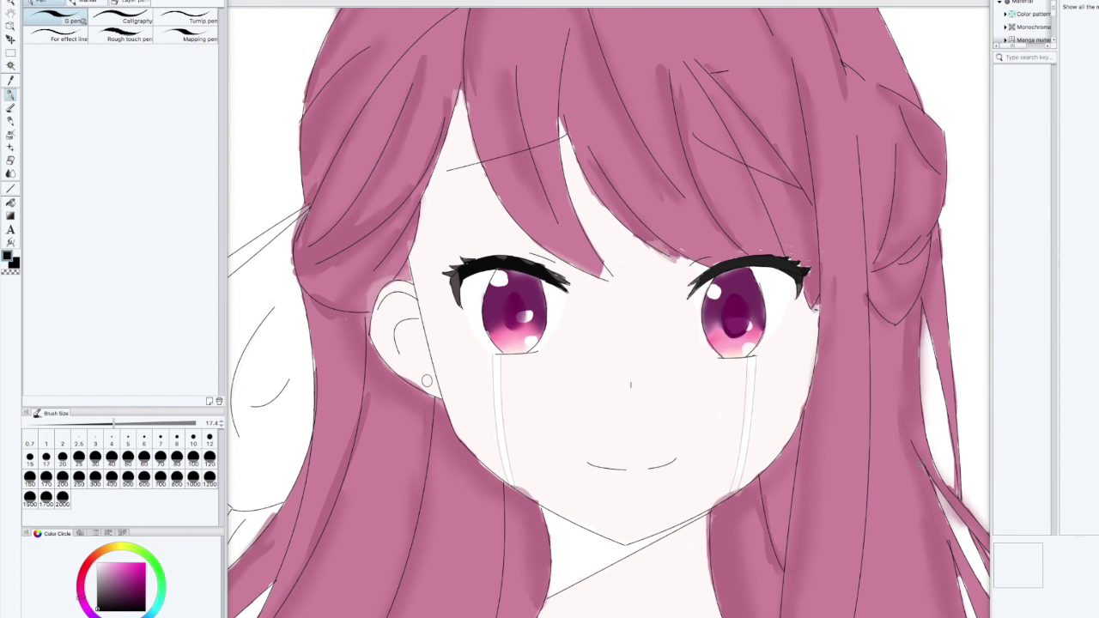
Outline small grey tear pools at the lower edge of both eyes with the G pen.
{"action": "key", "text": "e"}
{"action": "key", "text": "ctrl+z"}
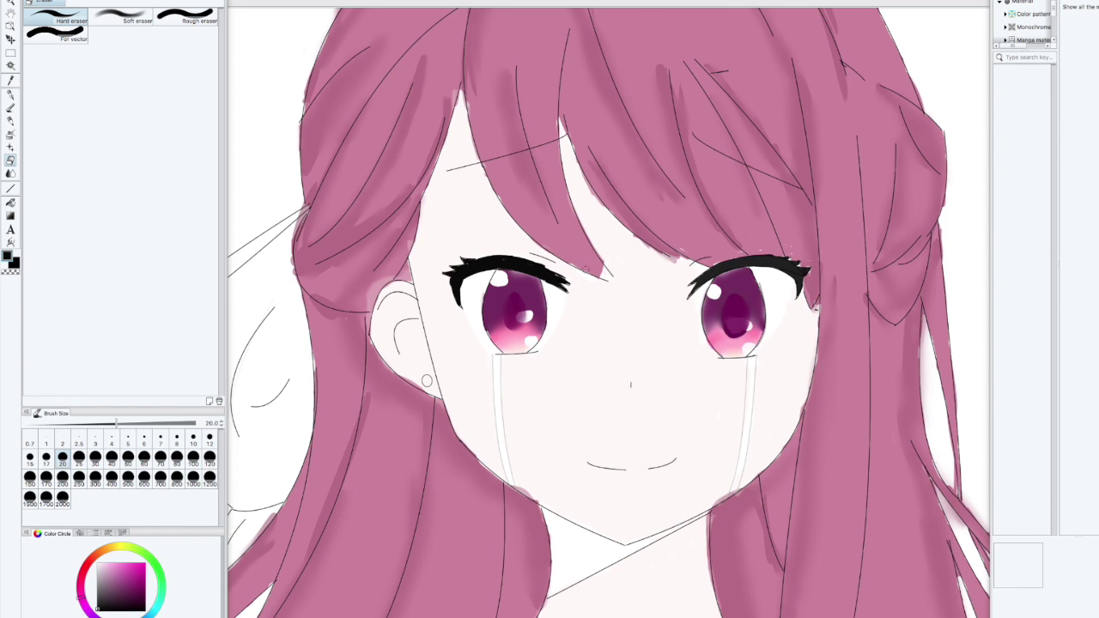
{"action": "mouse_move", "coordinate": [602, 380]}
{"action": "left_mouse_down"}
{"action": "mouse_move", "coordinate": [748, 170]}
{"action": "mouse_move", "coordinate": [612, 446]}
{"action": "mouse_move", "coordinate": [655, 322]}
{"action": "left_mouse_up"}
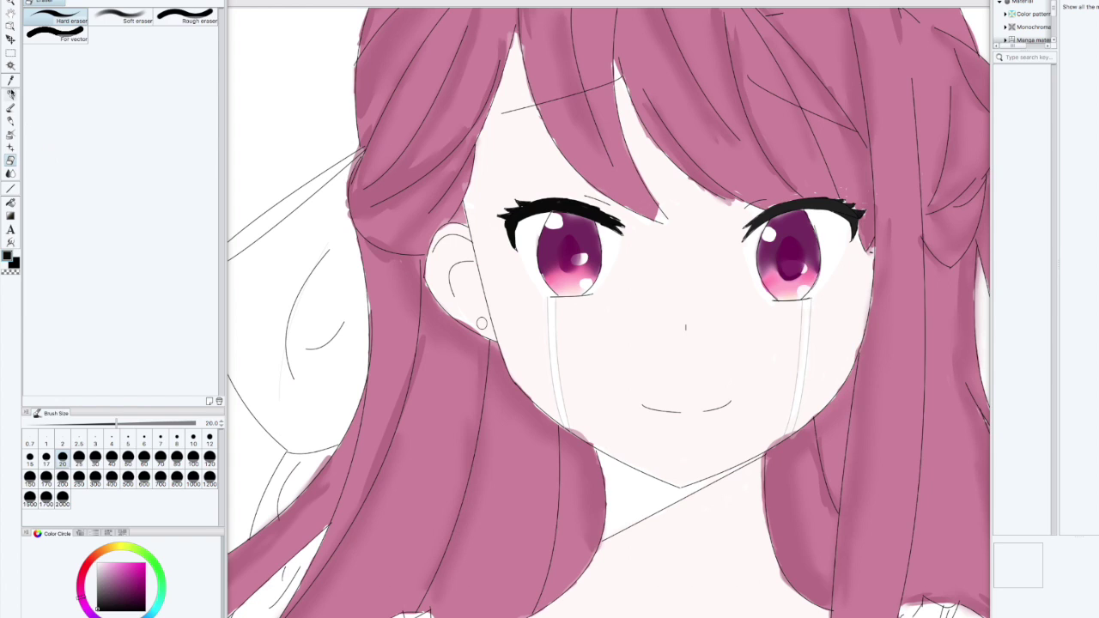
{"action": "left_click", "coordinate": [10, 93]}
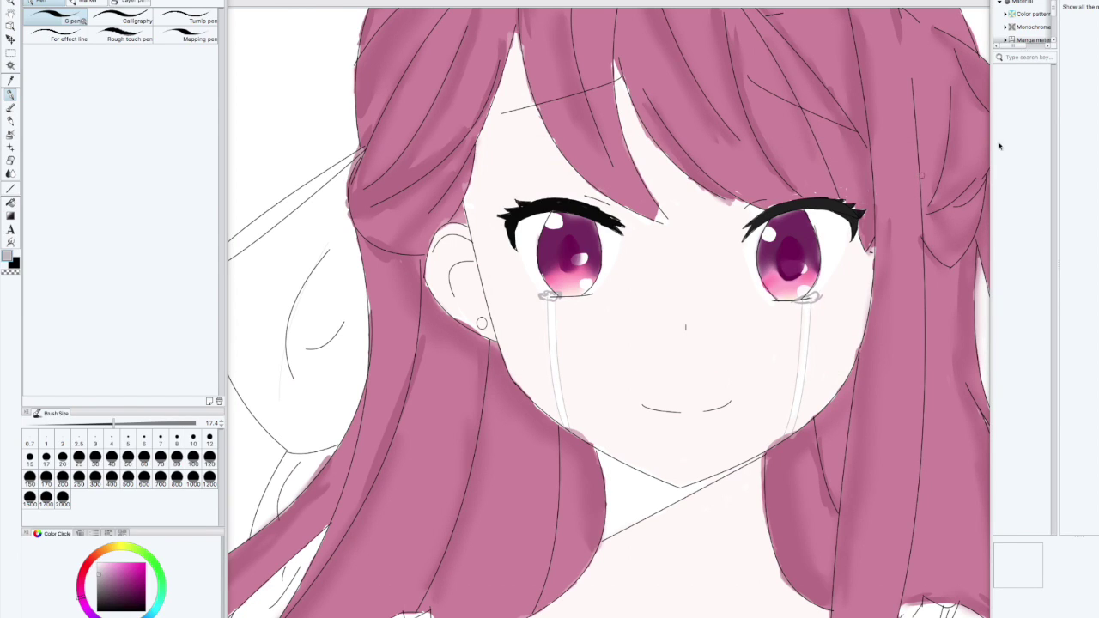
Paint the left-hand tear stream and its pool with grey, light blue and white strokes using the G pen.
{"action": "scroll", "coordinate": [520, 322], "scroll_direction": "up", "scroll_amount": 5}
{"action": "mouse_move", "coordinate": [678, 238]}
{"action": "left_mouse_down"}
{"action": "mouse_move", "coordinate": [699, 221]}
{"action": "mouse_move", "coordinate": [658, 220]}
{"action": "mouse_move", "coordinate": [692, 207]}
{"action": "mouse_move", "coordinate": [687, 219]}
{"action": "mouse_move", "coordinate": [724, 223]}
{"action": "mouse_move", "coordinate": [693, 340]}
{"action": "left_mouse_up"}
{"action": "left_click", "coordinate": [153, 614]}
{"action": "left_click_drag", "start_coordinate": [687, 278], "coordinate": [694, 369]}
{"action": "mouse_move", "coordinate": [692, 365]}
{"action": "left_mouse_down"}
{"action": "mouse_move", "coordinate": [726, 184]}
{"action": "mouse_move", "coordinate": [721, 295]}
{"action": "left_mouse_up"}
{"action": "left_click_drag", "start_coordinate": [737, 208], "coordinate": [781, 614]}
{"action": "left_click_drag", "start_coordinate": [796, 200], "coordinate": [778, 406]}
{"action": "left_click", "coordinate": [696, 256], "text": "alt"}
{"action": "left_click_drag", "start_coordinate": [709, 274], "coordinate": [719, 368]}
{"action": "left_click_drag", "start_coordinate": [717, 308], "coordinate": [723, 468]}
{"action": "left_click_drag", "start_coordinate": [797, 393], "coordinate": [783, 137]}
{"action": "mouse_move", "coordinate": [710, 202]}
{"action": "left_mouse_down"}
{"action": "mouse_move", "coordinate": [736, 425]}
{"action": "mouse_move", "coordinate": [775, 525]}
{"action": "left_mouse_up"}
Blend the grey, blue and white strokes along the left-hand tear stream with the Blurring tool at size 20.
{"action": "scroll", "coordinate": [776, 525], "scroll_direction": "up", "scroll_amount": 6}
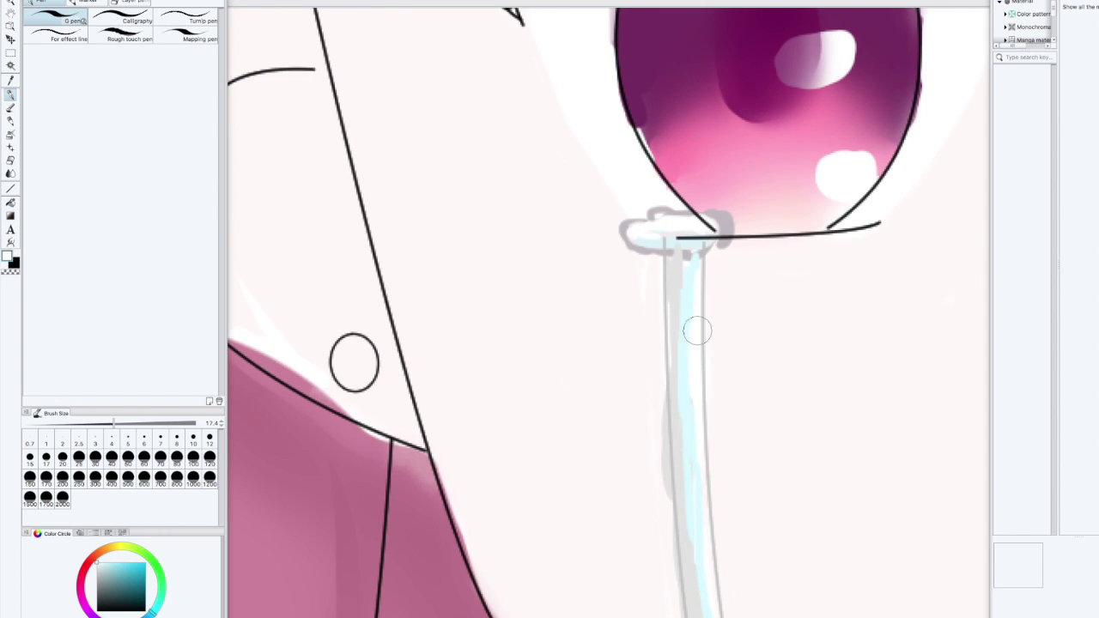
{"action": "left_click", "coordinate": [10, 174]}
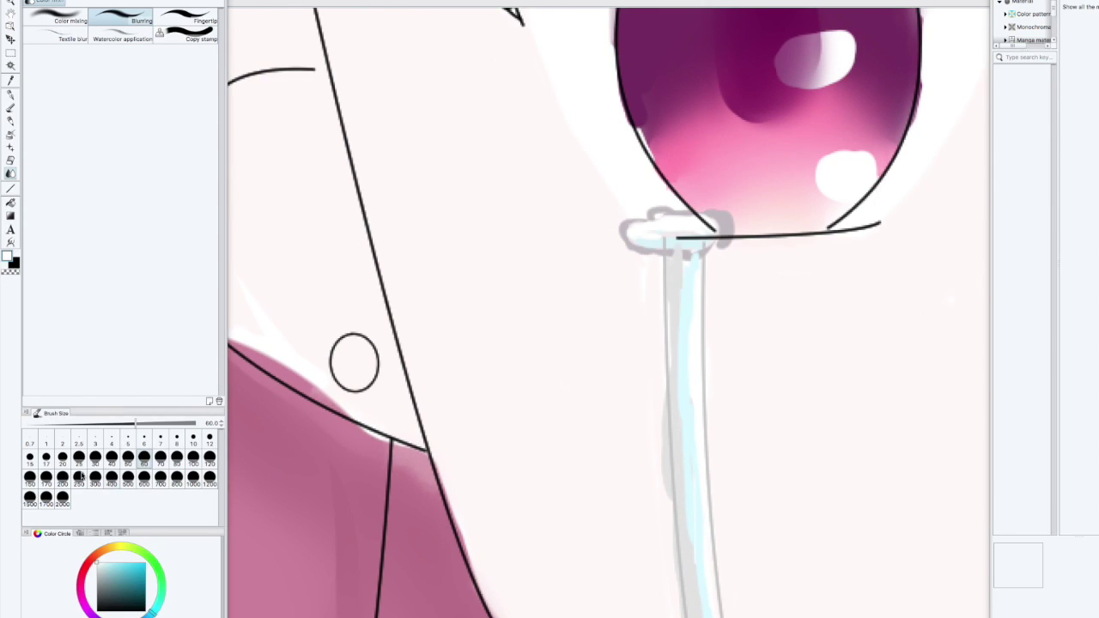
{"action": "scroll", "coordinate": [695, 567], "scroll_direction": "down", "scroll_amount": 6}
{"action": "left_click_drag", "start_coordinate": [712, 248], "coordinate": [748, 523]}
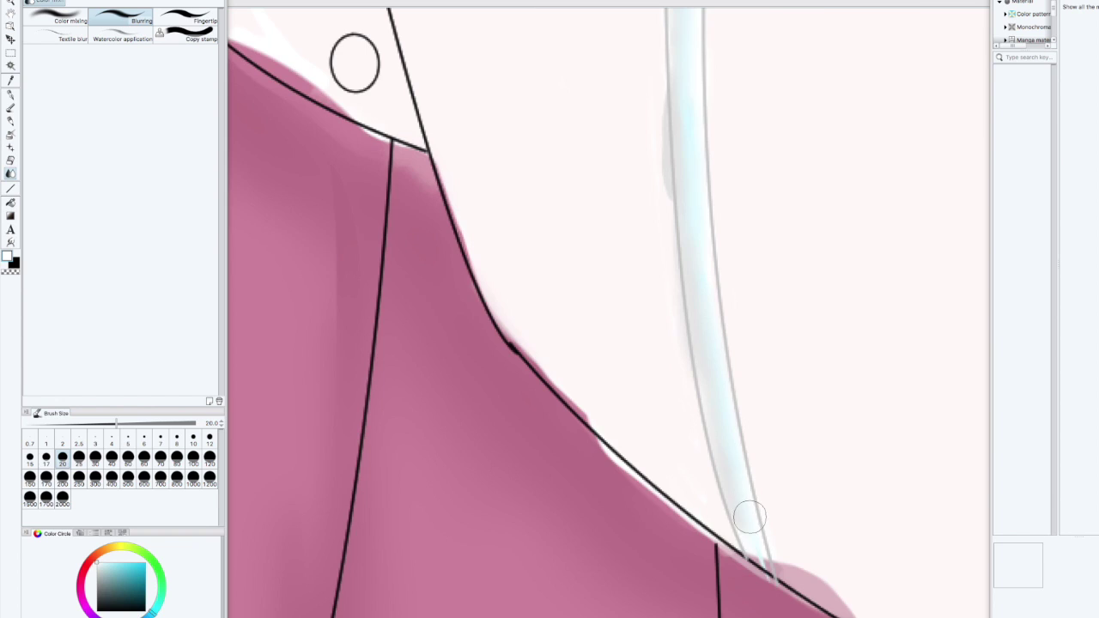
{"action": "scroll", "coordinate": [748, 523], "scroll_direction": "up", "scroll_amount": 6}
{"action": "left_click_drag", "start_coordinate": [924, 377], "coordinate": [438, 356]}
{"action": "scroll", "coordinate": [525, 324], "scroll_direction": "down", "scroll_amount": 3}
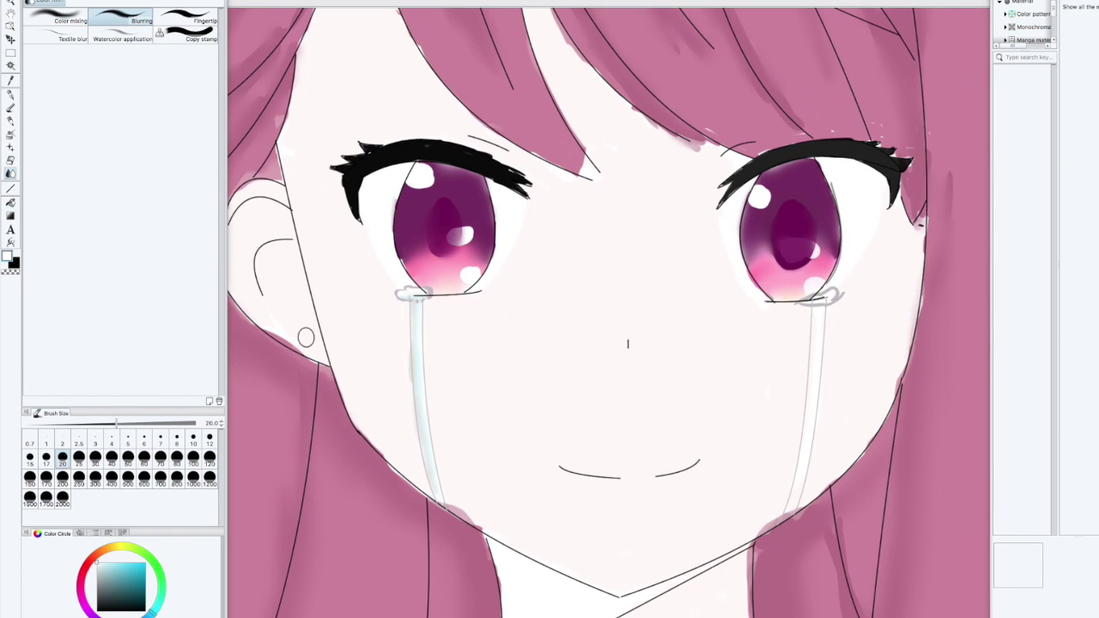
Outline grey tear drips along both sides of the jaw and under the chin, plus a small falling droplet, with the G pen.
{"action": "scroll", "coordinate": [525, 323], "scroll_direction": "up", "scroll_amount": 3}
{"action": "mouse_move", "coordinate": [489, 516]}
{"action": "left_mouse_down"}
{"action": "mouse_move", "coordinate": [541, 251]}
{"action": "mouse_move", "coordinate": [646, 145]}
{"action": "left_mouse_up"}
{"action": "left_click", "coordinate": [11, 95]}
{"action": "mouse_move", "coordinate": [507, 269]}
{"action": "left_mouse_down"}
{"action": "mouse_move", "coordinate": [522, 260]}
{"action": "mouse_move", "coordinate": [541, 292]}
{"action": "mouse_move", "coordinate": [615, 337]}
{"action": "left_mouse_up"}
{"action": "left_click_drag", "start_coordinate": [507, 270], "coordinate": [592, 309]}
{"action": "left_click_drag", "start_coordinate": [683, 356], "coordinate": [629, 335]}
{"action": "left_click_drag", "start_coordinate": [812, 425], "coordinate": [748, 392]}
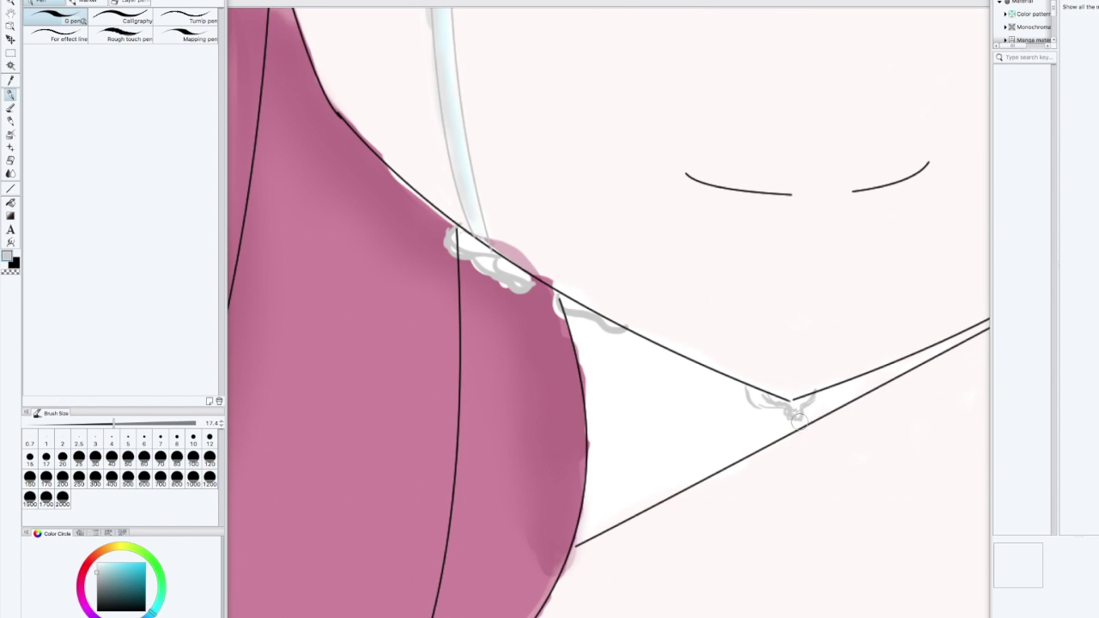
{"action": "left_click_drag", "start_coordinate": [751, 448], "coordinate": [589, 426]}
{"action": "left_click_drag", "start_coordinate": [925, 240], "coordinate": [888, 268]}
{"action": "left_click_drag", "start_coordinate": [754, 335], "coordinate": [797, 313]}
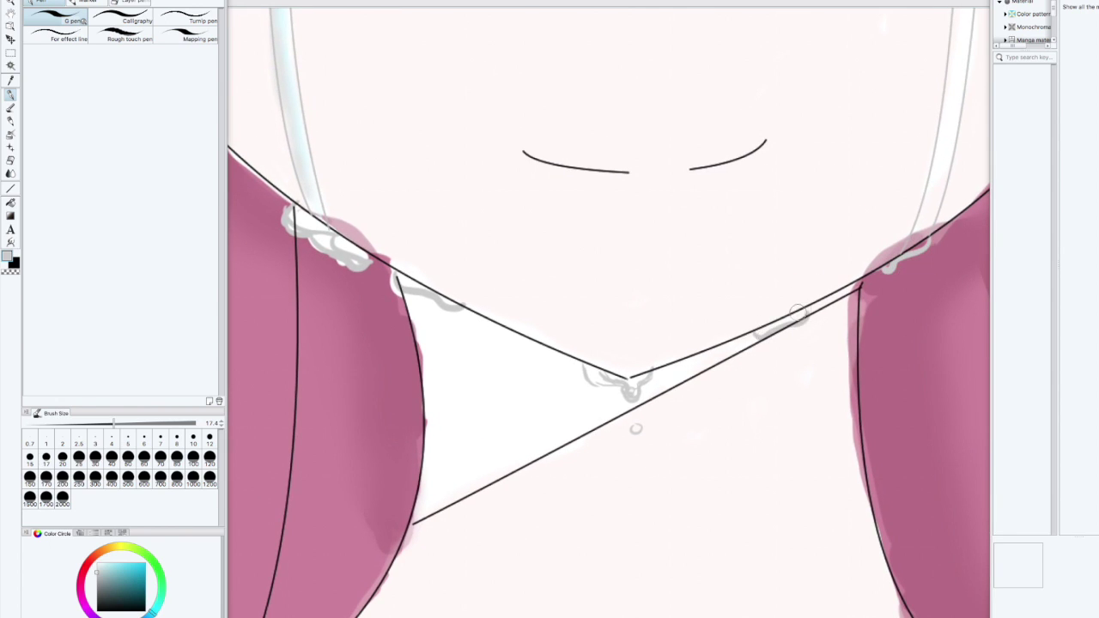
Tint the drip below the left-hand tear light blue and white and blend it with the Blurring tool.
{"action": "left_click_drag", "start_coordinate": [758, 452], "coordinate": [778, 563]}
{"action": "left_click_drag", "start_coordinate": [744, 511], "coordinate": [770, 540]}
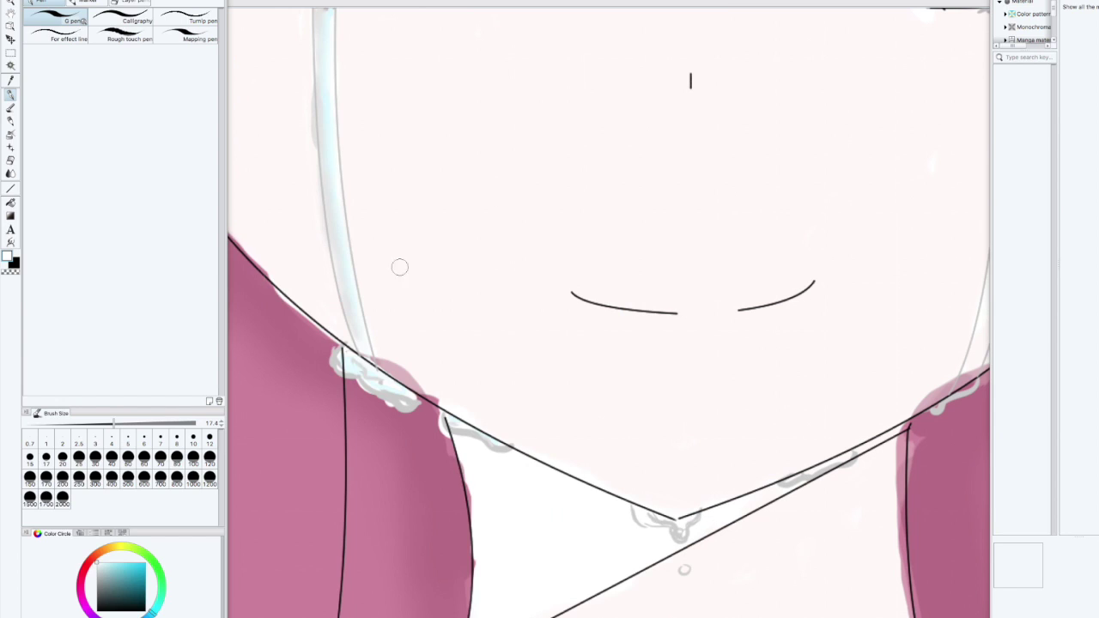
{"action": "left_click", "coordinate": [10, 174]}
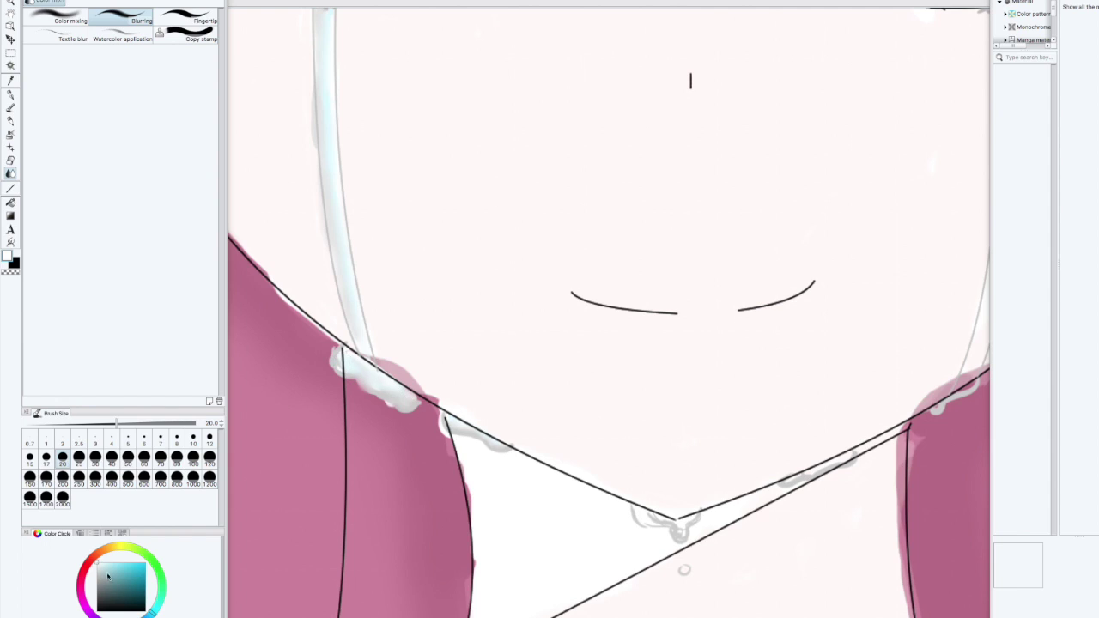
Tint the chin drip light blue and soften it and the neighbouring jaw drip with the Blurring tool.
{"action": "key", "text": "p"}
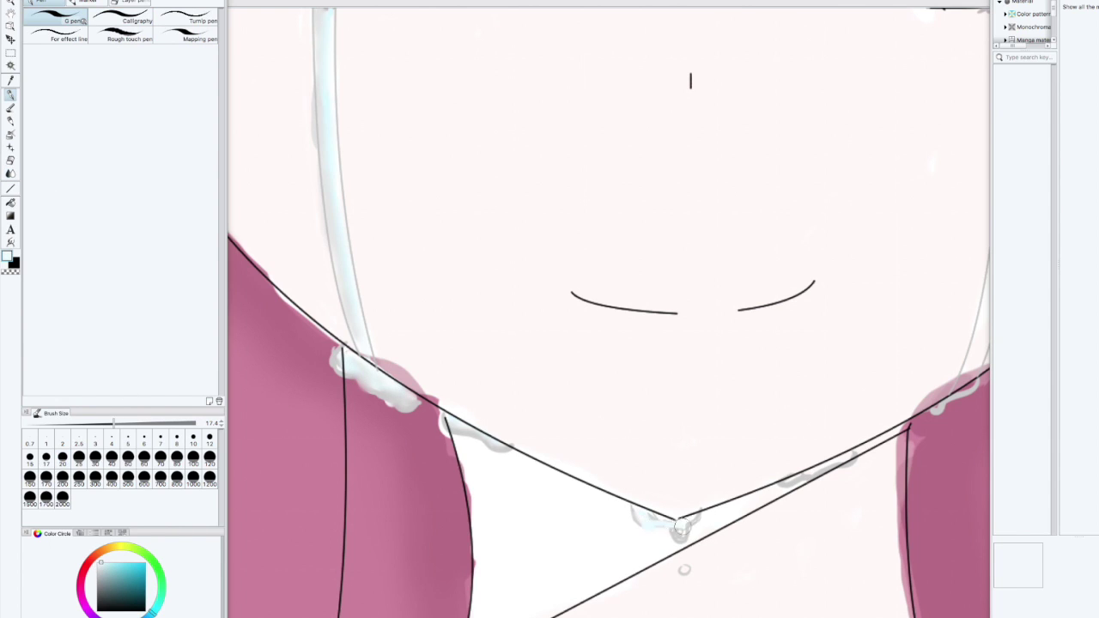
{"action": "key", "text": "j"}
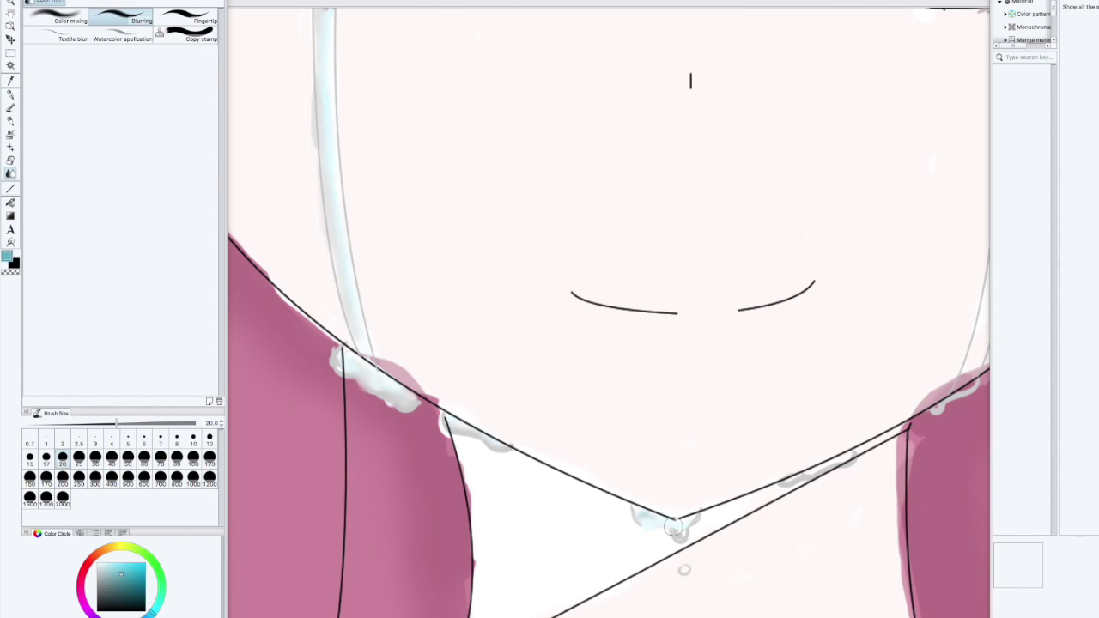
{"action": "scroll", "coordinate": [530, 323], "scroll_direction": "up", "scroll_amount": 3}
{"action": "left_click_drag", "start_coordinate": [846, 358], "coordinate": [834, 159]}
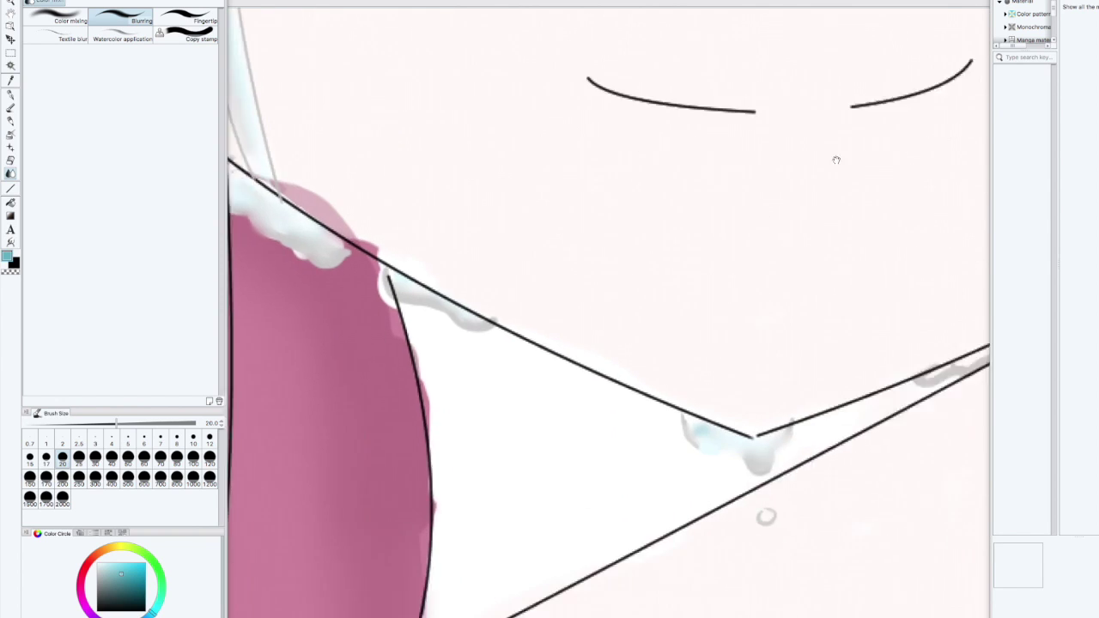
Fill the small falling droplet below the chin with light blue using the G pen at size 5.
{"action": "scroll", "coordinate": [635, 514], "scroll_direction": "up", "scroll_amount": 5}
{"action": "left_click_drag", "start_coordinate": [790, 294], "coordinate": [400, 391]}
{"action": "left_click", "coordinate": [78, 456]}
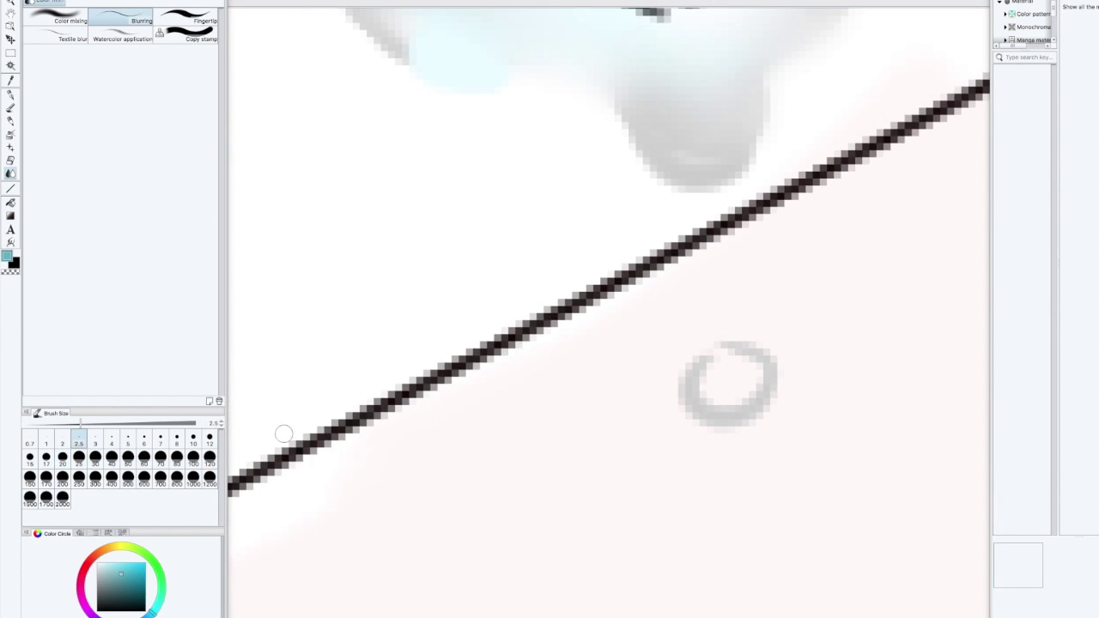
{"action": "left_click", "coordinate": [13, 97]}
{"action": "left_click", "coordinate": [115, 463]}
{"action": "left_click", "coordinate": [128, 440]}
{"action": "left_click_drag", "start_coordinate": [719, 368], "coordinate": [738, 398]}
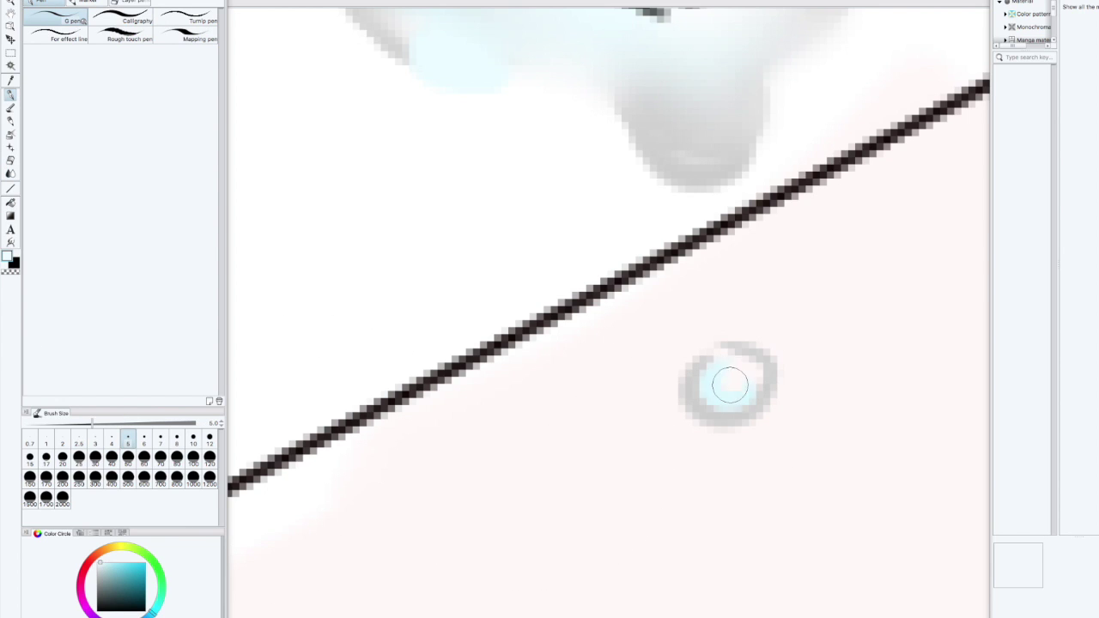
Add light blue strokes inside the chin drip and blend them with the Blurring tool at size 30.
{"action": "mouse_move", "coordinate": [464, 363]}
{"action": "left_mouse_down"}
{"action": "mouse_move", "coordinate": [337, 440]}
{"action": "mouse_move", "coordinate": [360, 521]}
{"action": "left_mouse_up"}
{"action": "mouse_move", "coordinate": [541, 251]}
{"action": "left_mouse_down"}
{"action": "mouse_move", "coordinate": [563, 290]}
{"action": "mouse_move", "coordinate": [635, 245]}
{"action": "left_mouse_up"}
{"action": "left_click_drag", "start_coordinate": [642, 267], "coordinate": [617, 305]}
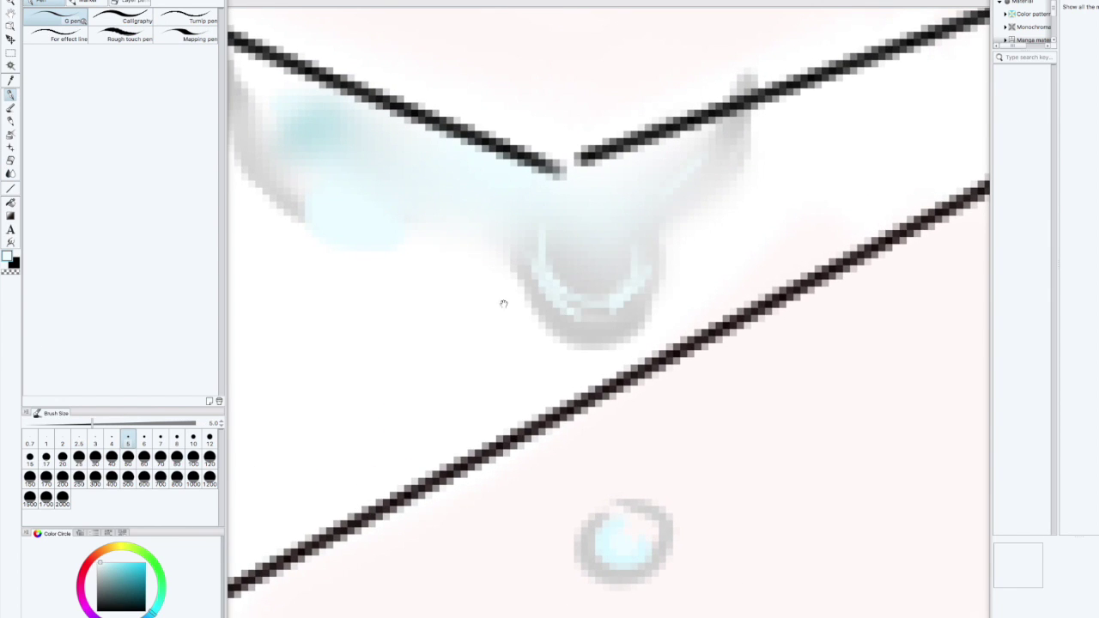
{"action": "left_click_drag", "start_coordinate": [493, 278], "coordinate": [569, 367]}
{"action": "left_click_drag", "start_coordinate": [354, 222], "coordinate": [592, 320]}
{"action": "left_click", "coordinate": [10, 173]}
{"action": "left_click", "coordinate": [96, 413]}
{"action": "left_click", "coordinate": [95, 458]}
{"action": "mouse_move", "coordinate": [453, 296]}
{"action": "left_mouse_down"}
{"action": "mouse_move", "coordinate": [431, 281]}
{"action": "mouse_move", "coordinate": [747, 252]}
{"action": "left_mouse_up"}
Colour the drip between the right-hand jaw and neck lines in light blue, grey and white, and blend it with the Blurring tool.
{"action": "key", "text": "p"}
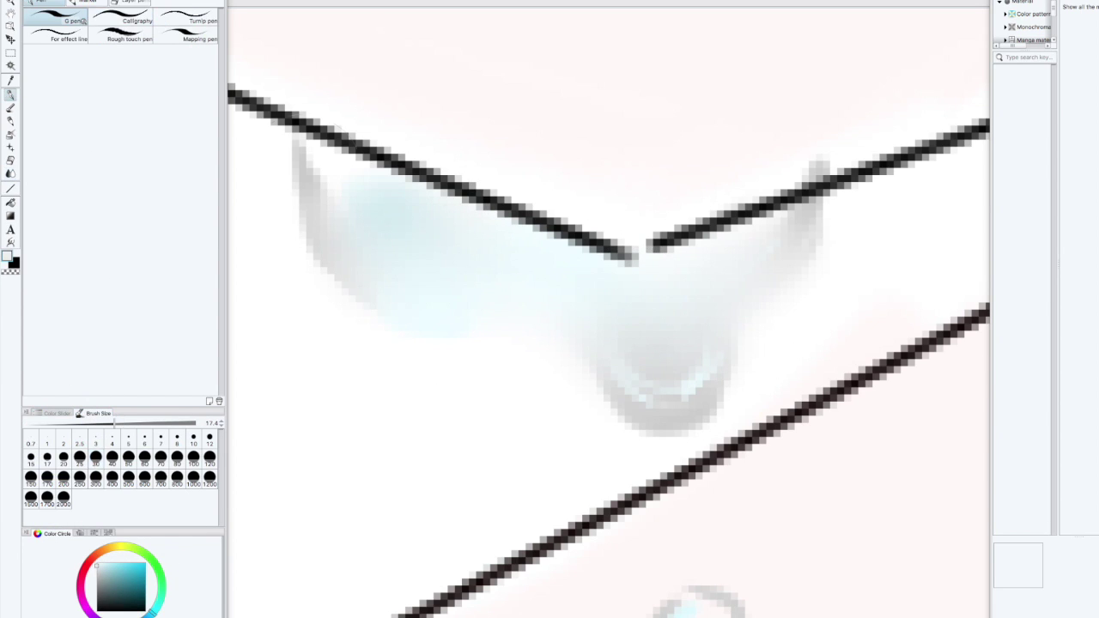
{"action": "left_click_drag", "start_coordinate": [962, 172], "coordinate": [232, 481]}
{"action": "mouse_move", "coordinate": [730, 257]}
{"action": "left_mouse_down"}
{"action": "mouse_move", "coordinate": [355, 413]}
{"action": "mouse_move", "coordinate": [573, 355]}
{"action": "mouse_move", "coordinate": [724, 294]}
{"action": "mouse_move", "coordinate": [429, 397]}
{"action": "left_mouse_up"}
{"action": "left_click", "coordinate": [129, 439]}
{"action": "left_click", "coordinate": [102, 563]}
{"action": "mouse_move", "coordinate": [717, 254]}
{"action": "left_mouse_down"}
{"action": "mouse_move", "coordinate": [808, 226]}
{"action": "mouse_move", "coordinate": [464, 376]}
{"action": "left_mouse_up"}
{"action": "left_click", "coordinate": [10, 173]}
{"action": "left_click_drag", "start_coordinate": [387, 404], "coordinate": [795, 269]}
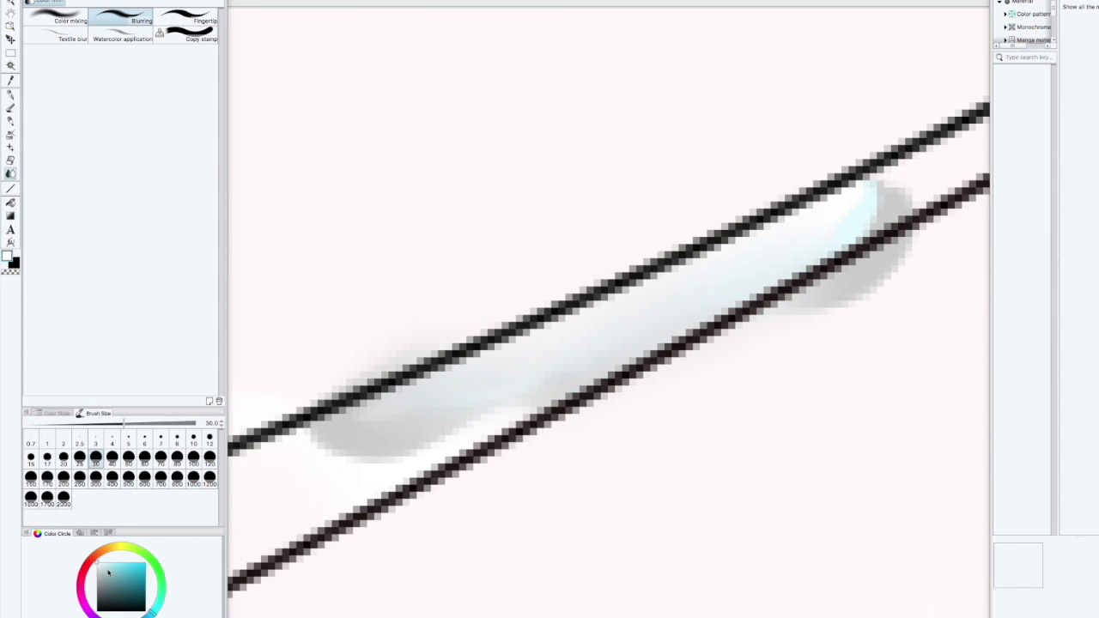
{"action": "left_click", "coordinate": [111, 456]}
Paint a light blue band down the right-hand tear stream with the G pen at size 25.
{"action": "left_click", "coordinate": [10, 94]}
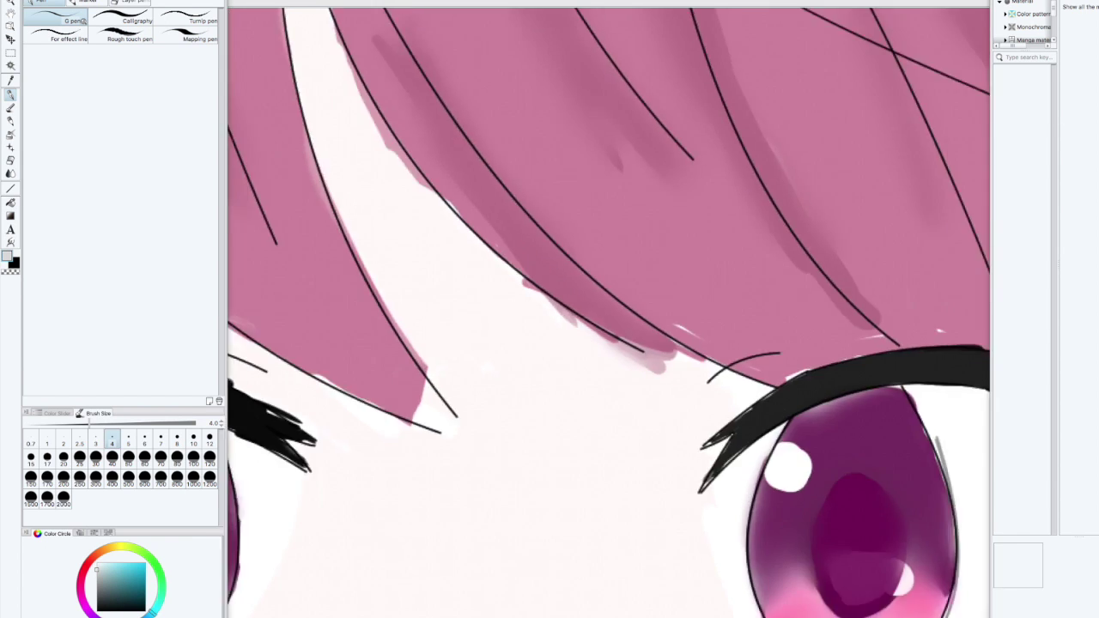
{"action": "scroll", "coordinate": [527, 322], "scroll_direction": "down", "scroll_amount": 5}
{"action": "scroll", "coordinate": [528, 317], "scroll_direction": "up", "scroll_amount": 5}
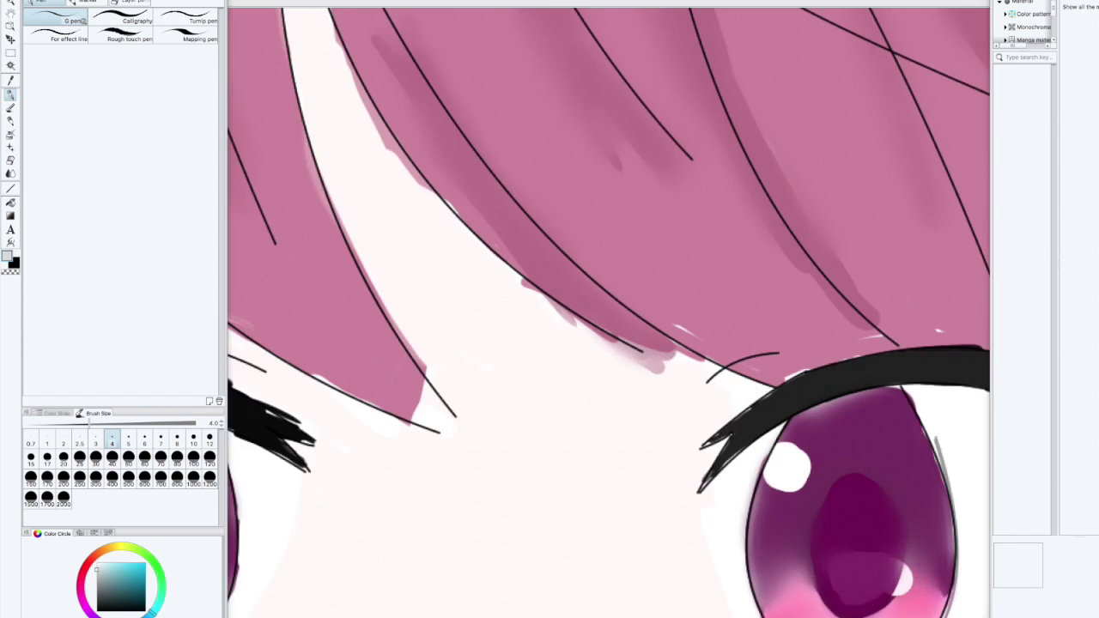
{"action": "scroll", "coordinate": [528, 318], "scroll_direction": "down", "scroll_amount": 7}
{"action": "left_click", "coordinate": [113, 480]}
{"action": "left_click", "coordinate": [80, 459]}
{"action": "left_click_drag", "start_coordinate": [719, 80], "coordinate": [712, 136]}
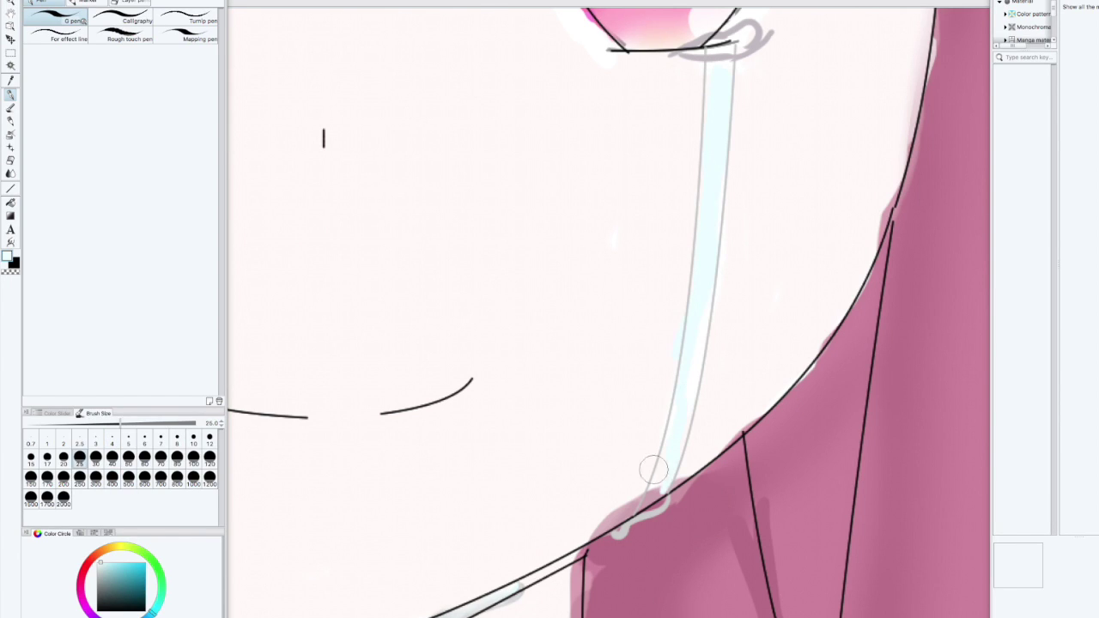
Shade the right-hand tear stream with grey along its inner edge and add white strokes with the G pen at size 30.
{"action": "key", "text": "Tab"}
{"action": "key", "text": "Tab"}
{"action": "key", "text": "Tab"}
{"action": "key", "text": "Tab"}
{"action": "left_click_drag", "start_coordinate": [709, 101], "coordinate": [670, 403]}
{"action": "left_click_drag", "start_coordinate": [678, 386], "coordinate": [659, 474]}
{"action": "left_click", "coordinate": [100, 565]}
{"action": "left_click_drag", "start_coordinate": [701, 340], "coordinate": [689, 386]}
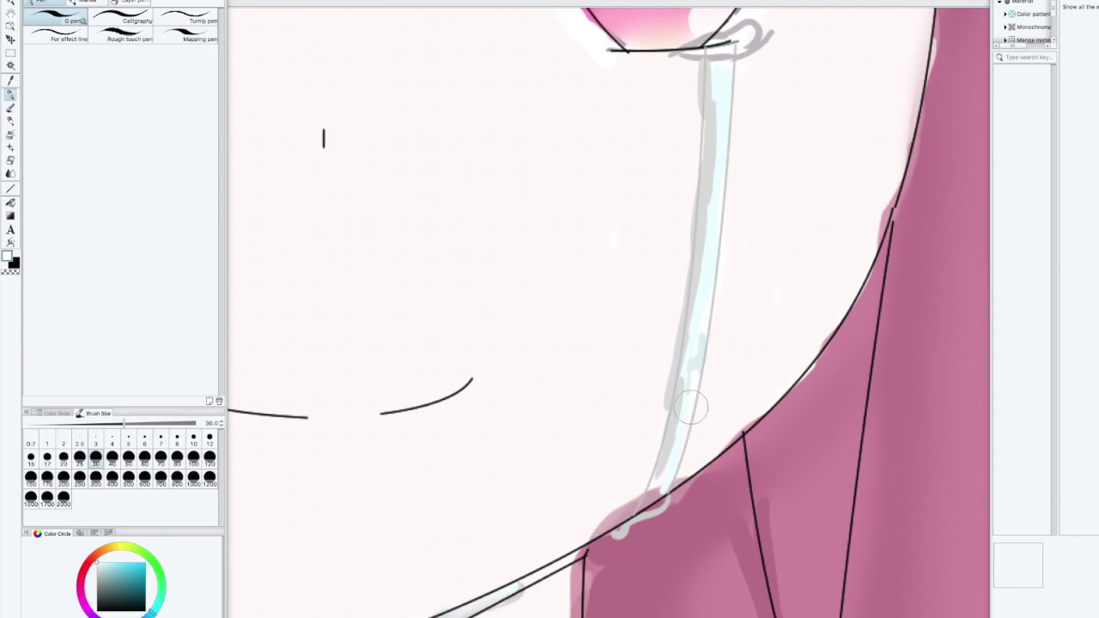
Blend the shading down the right-hand tear stream with an enlarged Blurring brush.
{"action": "left_click", "coordinate": [10, 174]}
{"action": "key", "text": "bracketright"}
{"action": "left_click_drag", "start_coordinate": [718, 86], "coordinate": [663, 494]}
Blend the tear pool under the right-hand eye with the Blurring tool at size 50 and touch up its edge in light grey.
{"action": "left_click_drag", "start_coordinate": [467, 361], "coordinate": [353, 479]}
{"action": "key", "text": "p"}
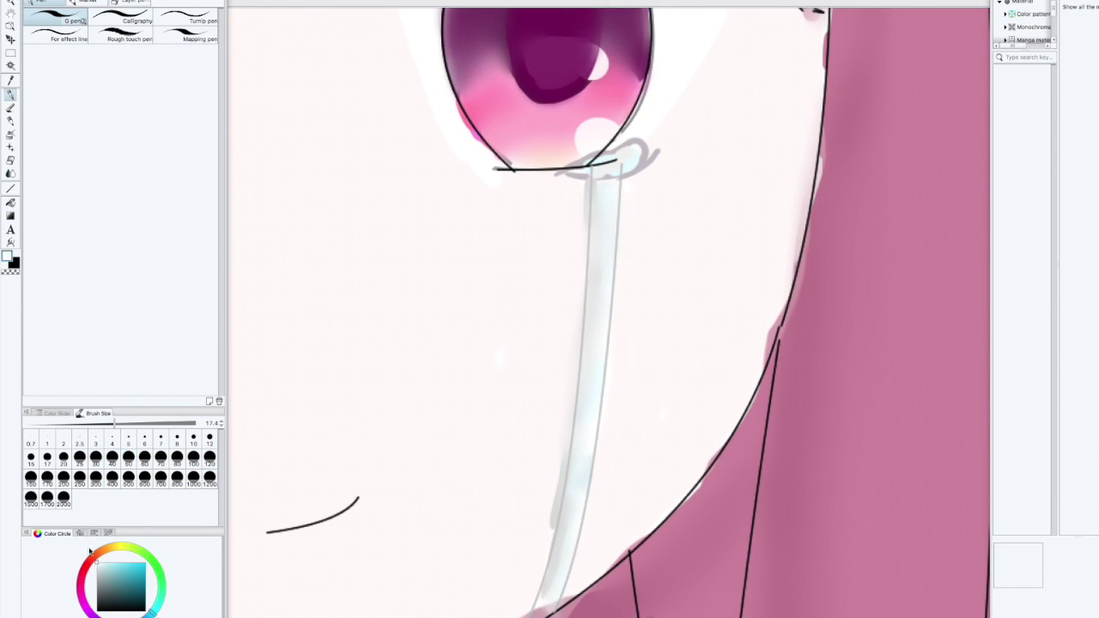
{"action": "key", "text": "j"}
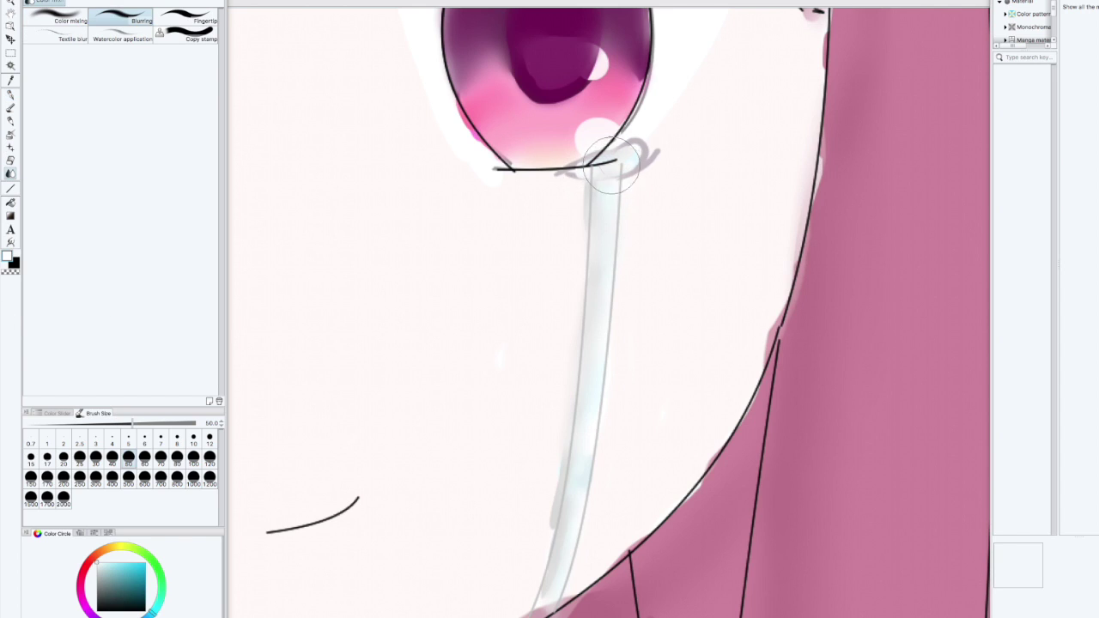
{"action": "left_click", "coordinate": [12, 100]}
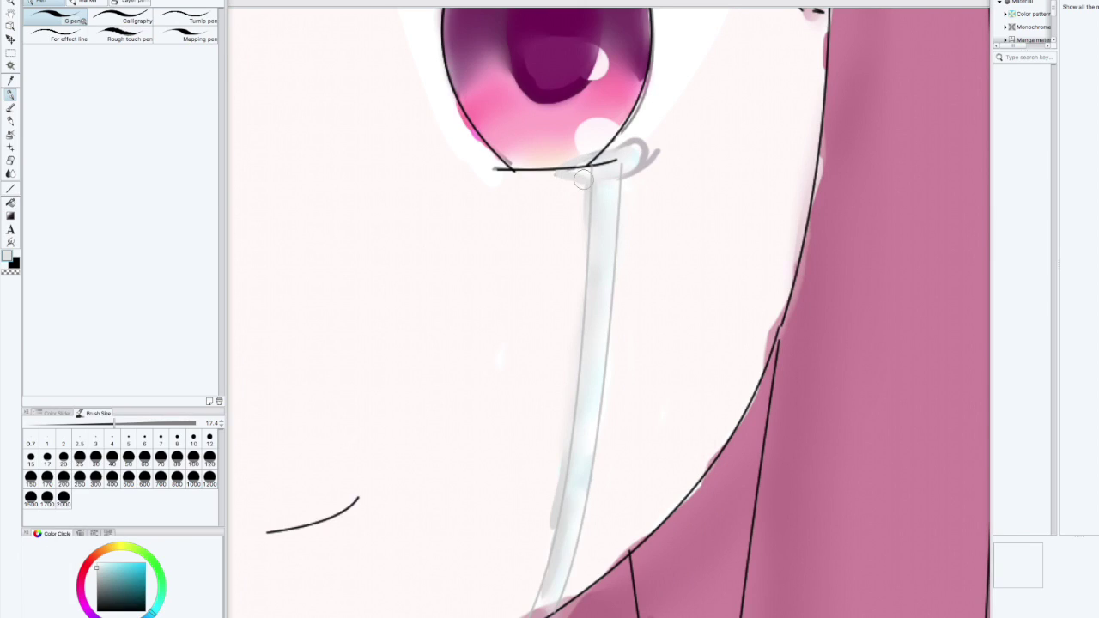
{"action": "left_click_drag", "start_coordinate": [618, 313], "coordinate": [707, 174]}
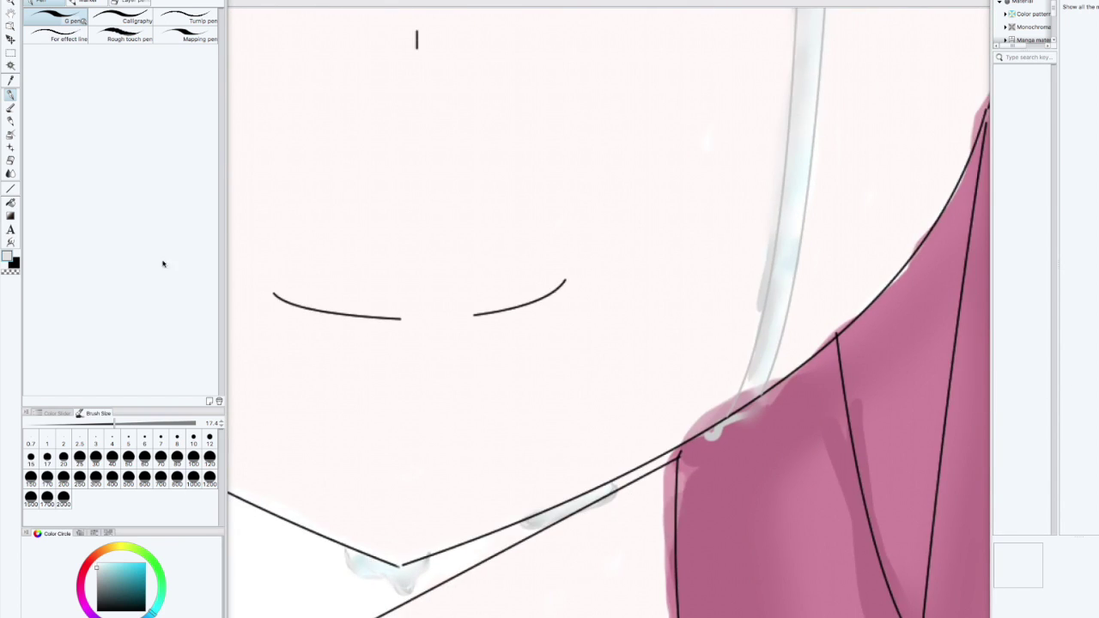
Erase the pink hair colour spilling over the jaw and inner hair outline below the right-hand tear with the Hard eraser at size 20.
{"action": "key", "text": "e"}
{"action": "left_click_drag", "start_coordinate": [813, 365], "coordinate": [765, 399]}
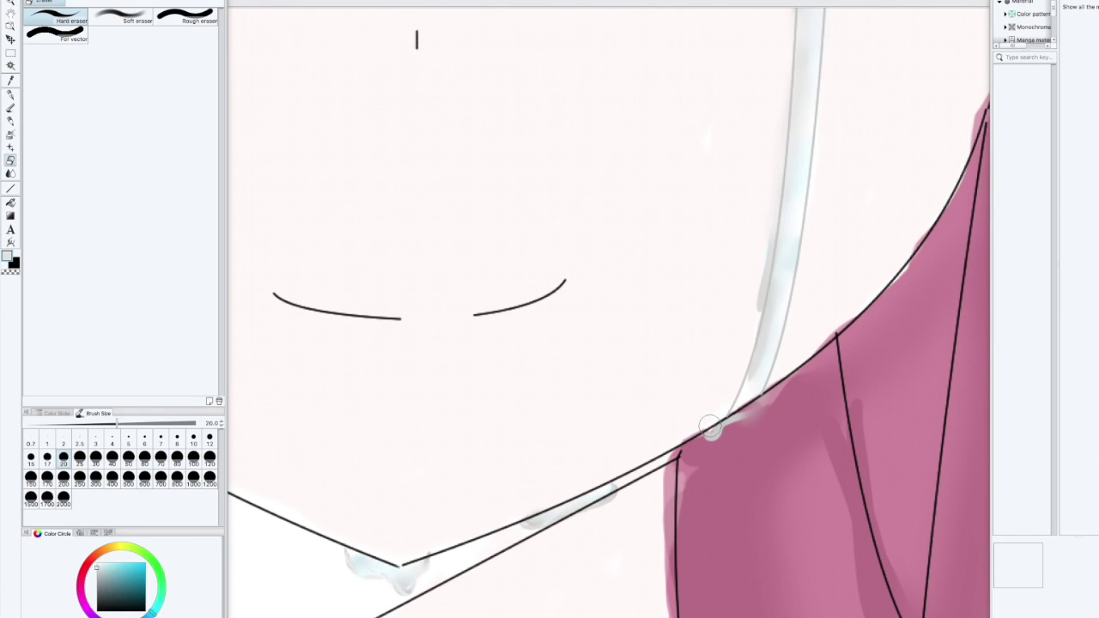
{"action": "scroll", "coordinate": [666, 490], "scroll_direction": "down", "scroll_amount": 8}
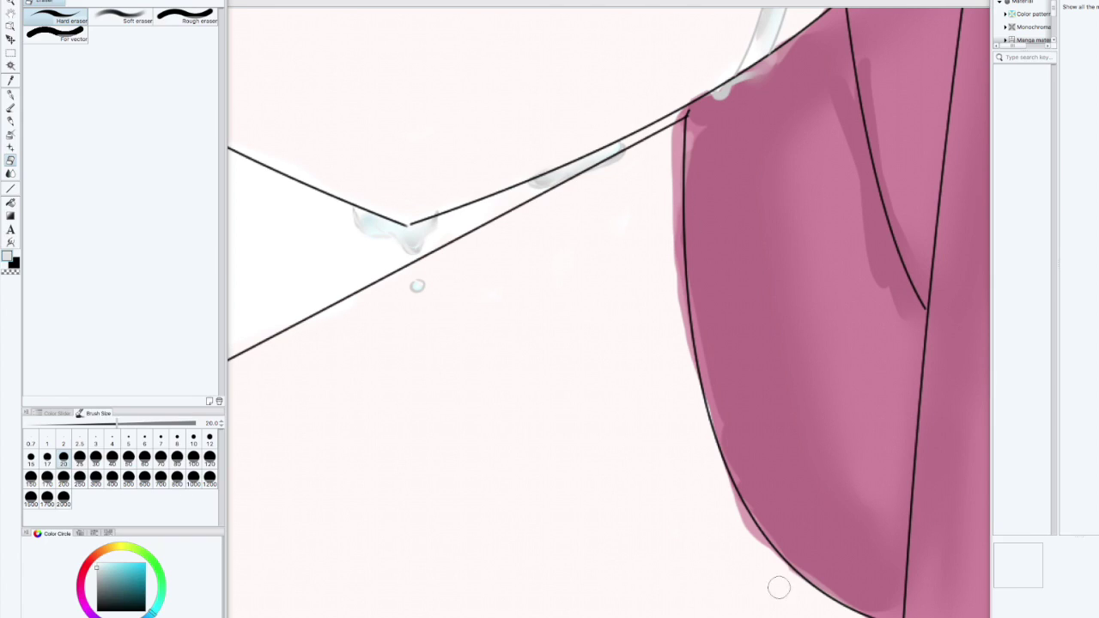
{"action": "mouse_move", "coordinate": [677, 177]}
{"action": "left_mouse_down"}
{"action": "mouse_move", "coordinate": [669, 245]}
{"action": "mouse_move", "coordinate": [681, 335]}
{"action": "mouse_move", "coordinate": [704, 431]}
{"action": "mouse_move", "coordinate": [761, 552]}
{"action": "left_mouse_up"}
{"action": "left_click_drag", "start_coordinate": [491, 337], "coordinate": [893, 422]}
{"action": "mouse_move", "coordinate": [907, 11]}
{"action": "left_mouse_down"}
{"action": "mouse_move", "coordinate": [462, 334]}
{"action": "mouse_move", "coordinate": [603, 490]}
{"action": "left_mouse_up"}
{"action": "scroll", "coordinate": [604, 491], "scroll_direction": "down", "scroll_amount": 8}
{"action": "left_click_drag", "start_coordinate": [692, 460], "coordinate": [750, 347]}
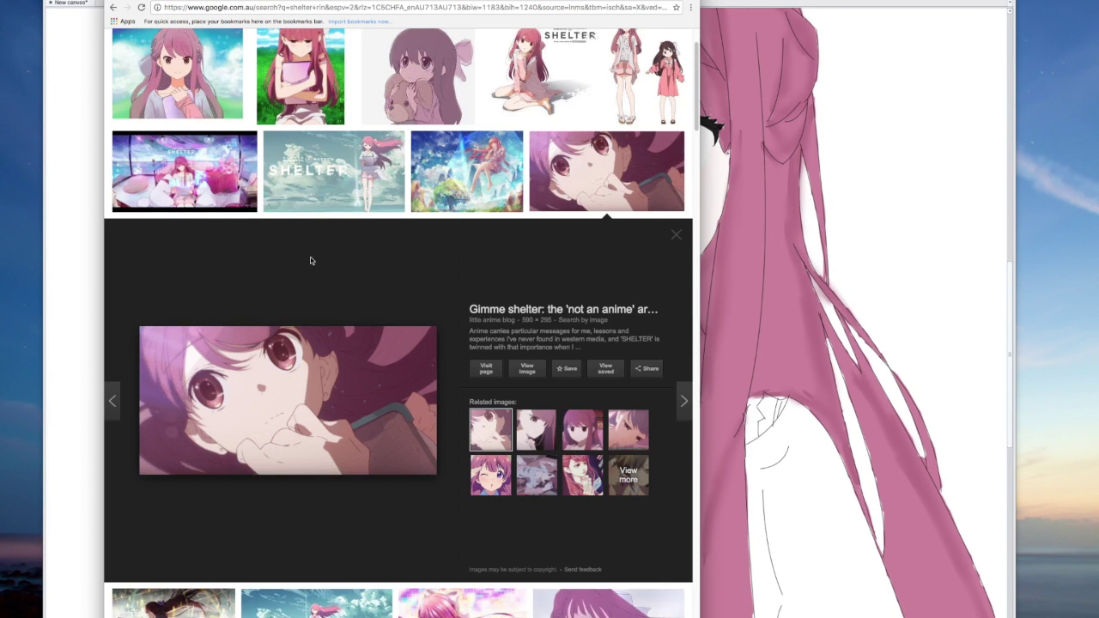
Switch to the browser and look through the Shelter Rin reference images for the bow and clothing.
{"action": "left_click", "coordinate": [418, 78]}
{"action": "left_click", "coordinate": [301, 78]}
{"action": "left_click", "coordinate": [178, 79]}
{"action": "left_click", "coordinate": [583, 347]}
{"action": "left_click", "coordinate": [623, 340]}
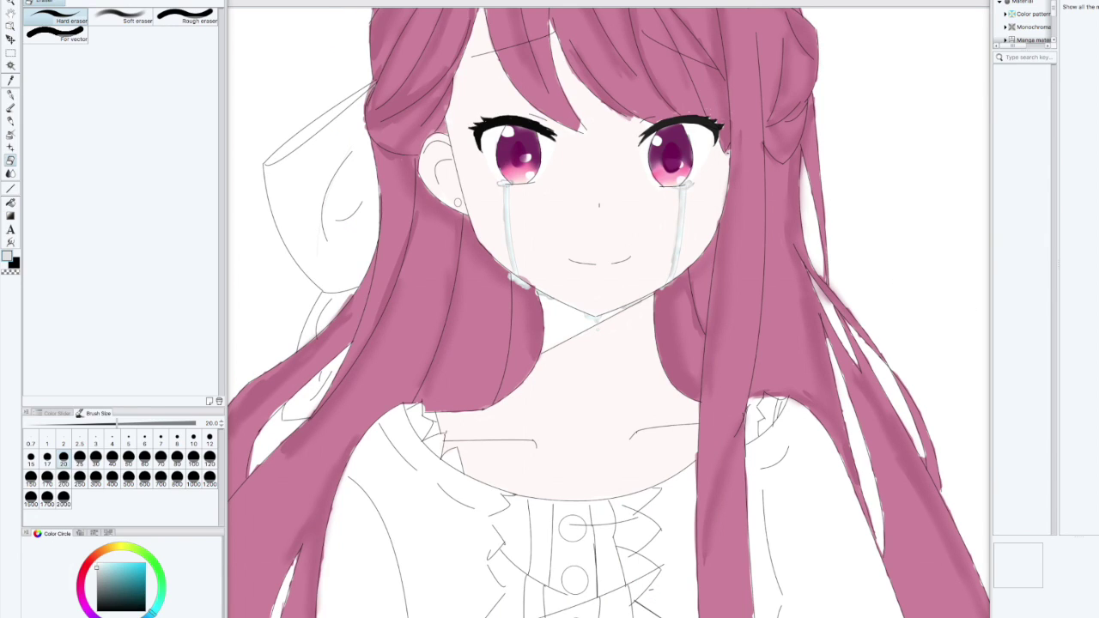
Paint the hair bow pale pink with the G pen and remove the overspill around it with the Hard eraser at size 500.
{"action": "scroll", "coordinate": [521, 320], "scroll_direction": "down", "scroll_amount": 5}
{"action": "left_click_drag", "start_coordinate": [604, 323], "coordinate": [739, 342]}
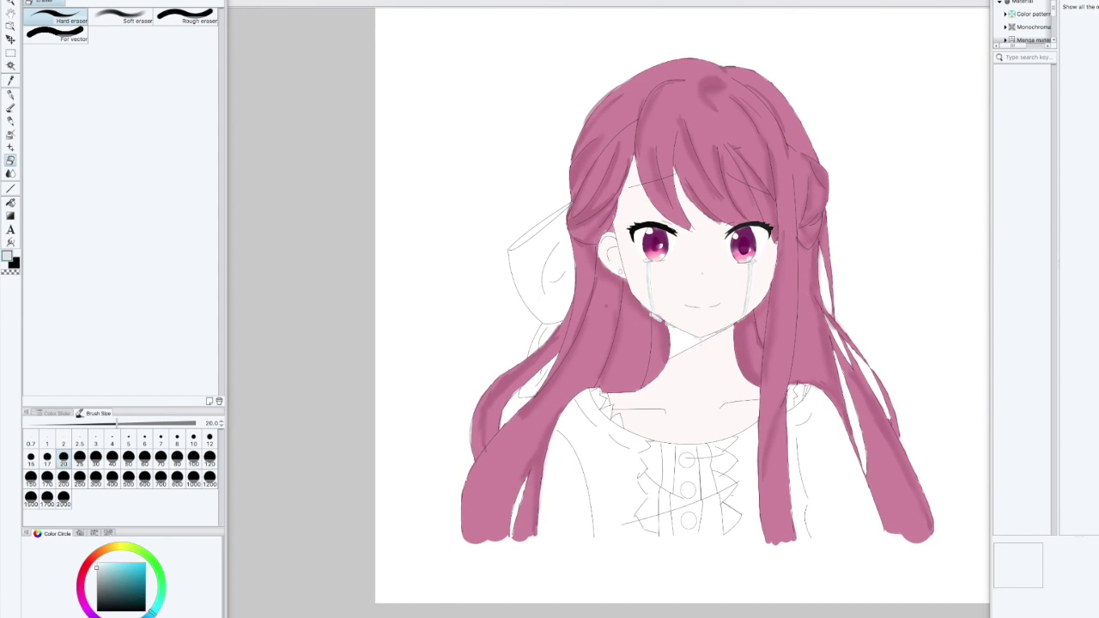
{"action": "left_click_drag", "start_coordinate": [95, 616], "coordinate": [81, 602]}
{"action": "left_click", "coordinate": [103, 563]}
{"action": "left_click", "coordinate": [129, 478]}
{"action": "left_click", "coordinate": [11, 95]}
{"action": "mouse_move", "coordinate": [538, 247]}
{"action": "left_mouse_down"}
{"action": "mouse_move", "coordinate": [578, 212]}
{"action": "mouse_move", "coordinate": [540, 242]}
{"action": "mouse_move", "coordinate": [543, 285]}
{"action": "mouse_move", "coordinate": [560, 294]}
{"action": "mouse_move", "coordinate": [542, 275]}
{"action": "mouse_move", "coordinate": [564, 328]}
{"action": "mouse_move", "coordinate": [528, 378]}
{"action": "left_mouse_up"}
{"action": "left_click", "coordinate": [129, 478]}
{"action": "key", "text": "e"}
{"action": "left_click_drag", "start_coordinate": [513, 335], "coordinate": [528, 391]}
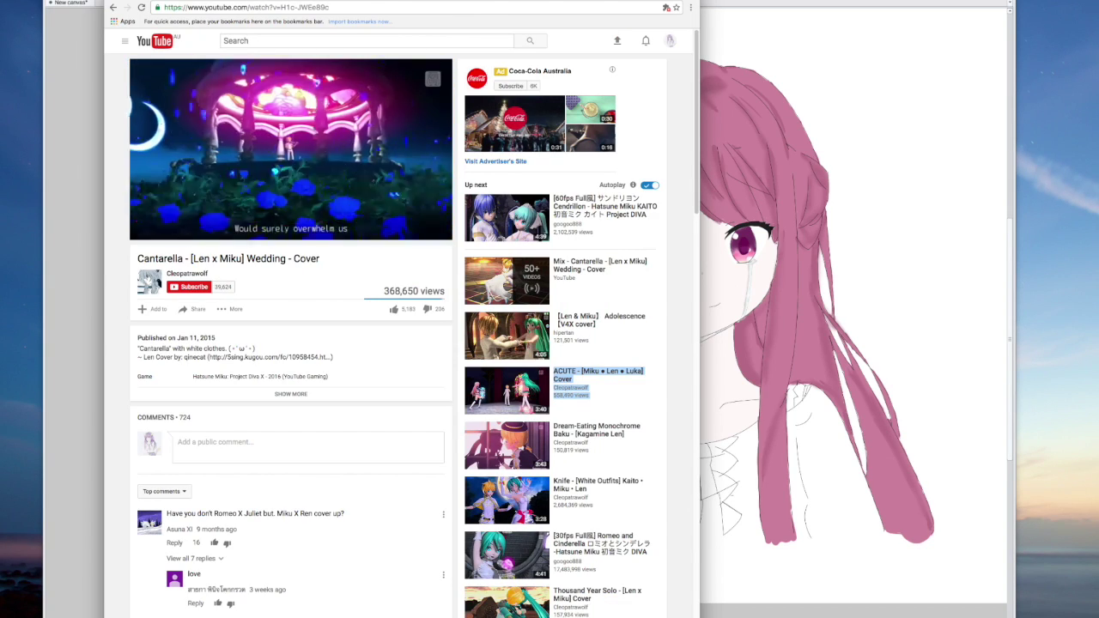
{"action": "left_click", "coordinate": [415, 222]}
{"action": "left_click_drag", "start_coordinate": [415, 223], "coordinate": [415, 223]}
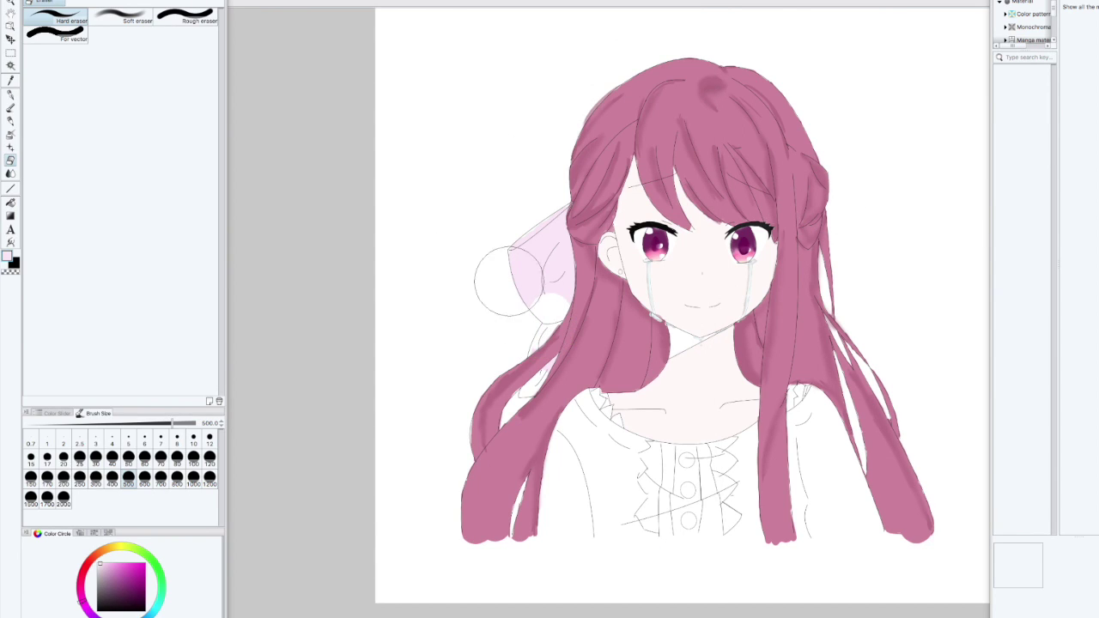
Fill the rest of the bow and its tail in pale pink, shade the folds slightly darker with the G pen, and blend them.
{"action": "key", "text": "p"}
{"action": "key", "text": "super+Tab"}
{"action": "key", "text": "super+Tab"}
{"action": "mouse_move", "coordinate": [532, 308]}
{"action": "left_mouse_down"}
{"action": "mouse_move", "coordinate": [541, 317]}
{"action": "mouse_move", "coordinate": [569, 304]}
{"action": "left_mouse_up"}
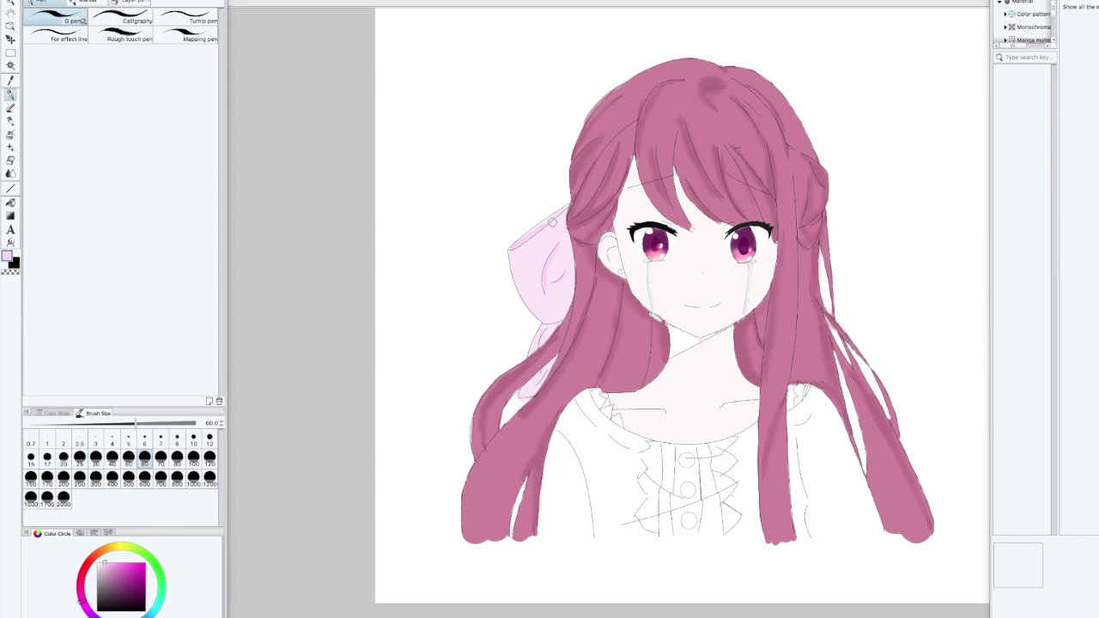
{"action": "key", "text": "j"}
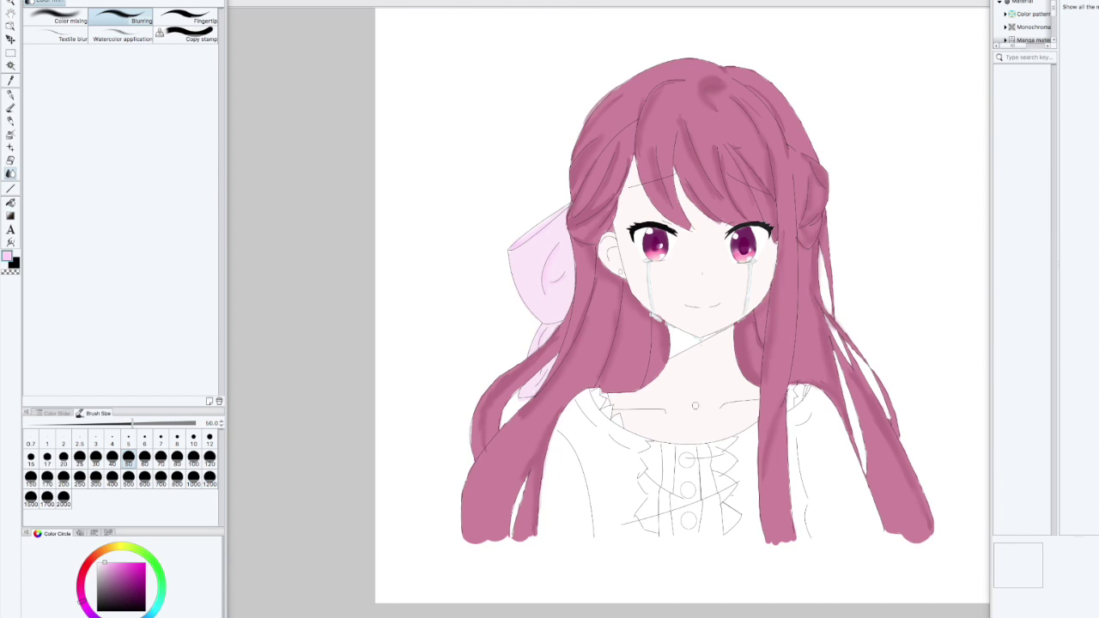
Paint the blouse light blue with the G pen at size 800, undoing unwanted strokes.
{"action": "left_click_drag", "start_coordinate": [156, 608], "coordinate": [133, 617]}
{"action": "left_click", "coordinate": [106, 564]}
{"action": "left_click", "coordinate": [129, 480]}
{"action": "key", "text": "p"}
{"action": "left_click", "coordinate": [176, 479]}
{"action": "mouse_move", "coordinate": [581, 471]}
{"action": "left_mouse_down"}
{"action": "mouse_move", "coordinate": [568, 504]}
{"action": "mouse_move", "coordinate": [586, 433]}
{"action": "mouse_move", "coordinate": [630, 476]}
{"action": "mouse_move", "coordinate": [703, 498]}
{"action": "left_mouse_up"}
{"action": "key", "text": "super+z"}
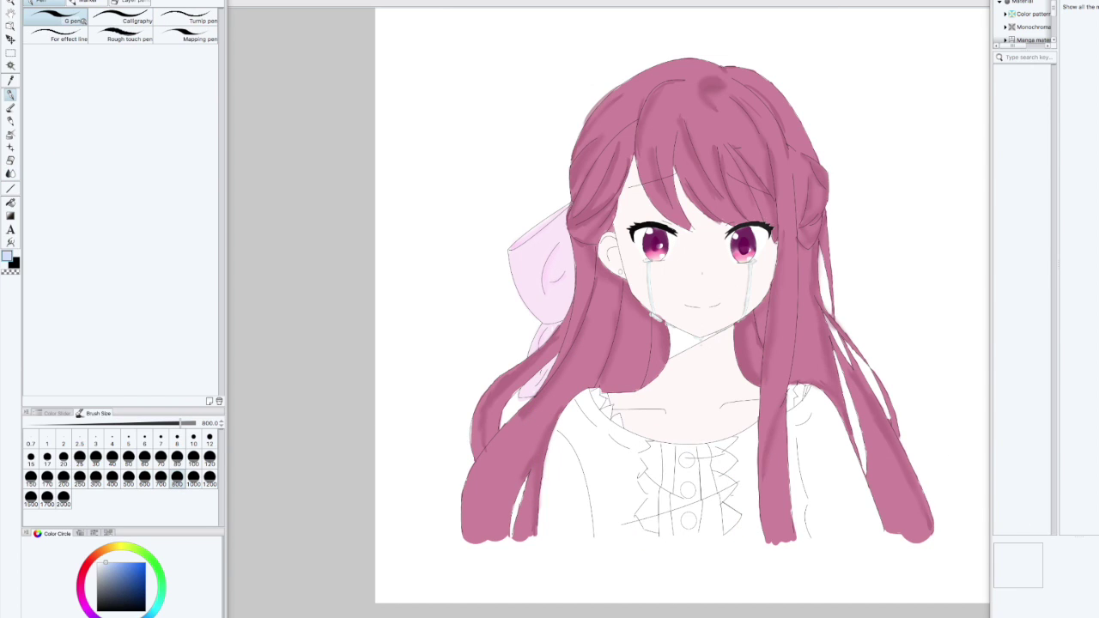
{"action": "mouse_move", "coordinate": [567, 515]}
{"action": "left_mouse_down"}
{"action": "mouse_move", "coordinate": [592, 447]}
{"action": "mouse_move", "coordinate": [678, 481]}
{"action": "mouse_move", "coordinate": [799, 463]}
{"action": "mouse_move", "coordinate": [540, 535]}
{"action": "mouse_move", "coordinate": [403, 512]}
{"action": "mouse_move", "coordinate": [1011, 513]}
{"action": "mouse_move", "coordinate": [565, 497]}
{"action": "mouse_move", "coordinate": [571, 434]}
{"action": "mouse_move", "coordinate": [627, 481]}
{"action": "mouse_move", "coordinate": [755, 480]}
{"action": "mouse_move", "coordinate": [829, 438]}
{"action": "mouse_move", "coordinate": [623, 528]}
{"action": "left_mouse_up"}
{"action": "key", "text": "super+z"}
Erase the blue overspill around the neckline, frills and hair and straighten the blouse's lower edge with the Hard eraser at size 500.
{"action": "scroll", "coordinate": [526, 322], "scroll_direction": "up", "scroll_amount": 8}
{"action": "mouse_move", "coordinate": [962, 593]}
{"action": "left_mouse_down"}
{"action": "mouse_move", "coordinate": [476, 49]}
{"action": "mouse_move", "coordinate": [622, 15]}
{"action": "left_mouse_up"}
{"action": "left_click", "coordinate": [10, 161]}
{"action": "mouse_move", "coordinate": [651, 84]}
{"action": "left_mouse_down"}
{"action": "mouse_move", "coordinate": [619, 74]}
{"action": "mouse_move", "coordinate": [750, 174]}
{"action": "left_mouse_up"}
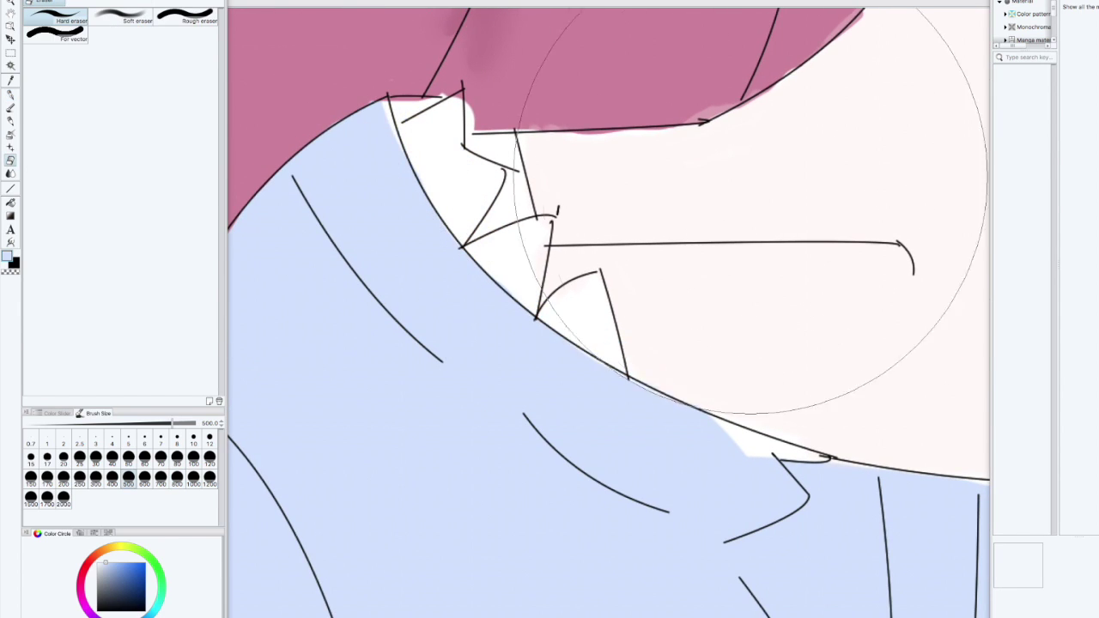
{"action": "left_click_drag", "start_coordinate": [936, 489], "coordinate": [491, 255]}
{"action": "left_click_drag", "start_coordinate": [962, 129], "coordinate": [701, 394]}
{"action": "scroll", "coordinate": [700, 394], "scroll_direction": "right", "scroll_amount": 4}
{"action": "scroll", "coordinate": [700, 394], "scroll_direction": "down", "scroll_amount": 5}
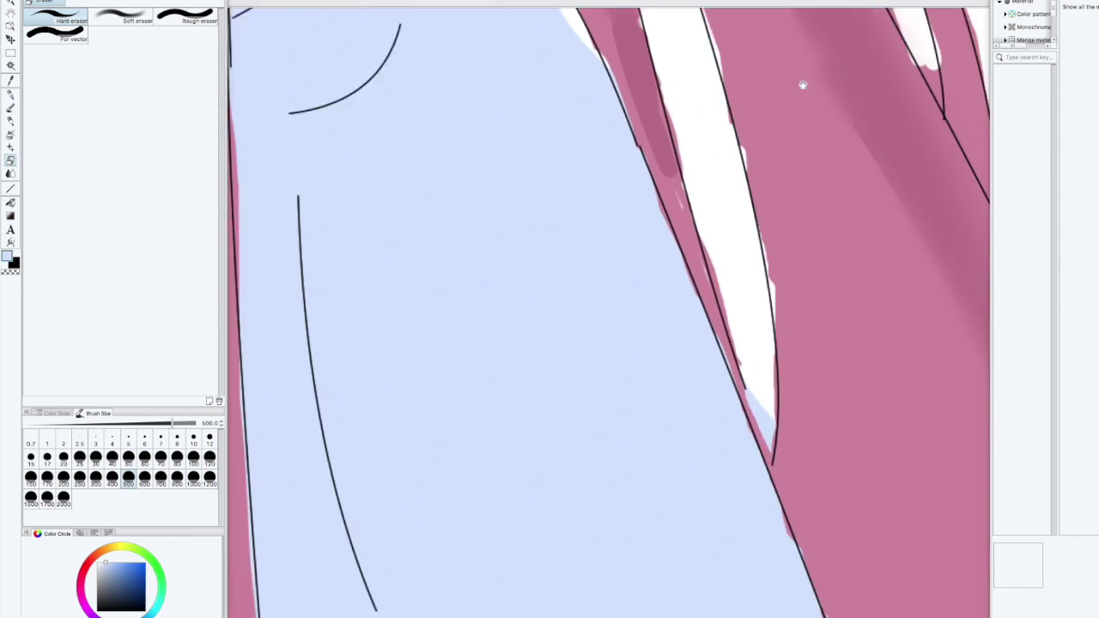
{"action": "scroll", "coordinate": [838, 564], "scroll_direction": "down", "scroll_amount": 10}
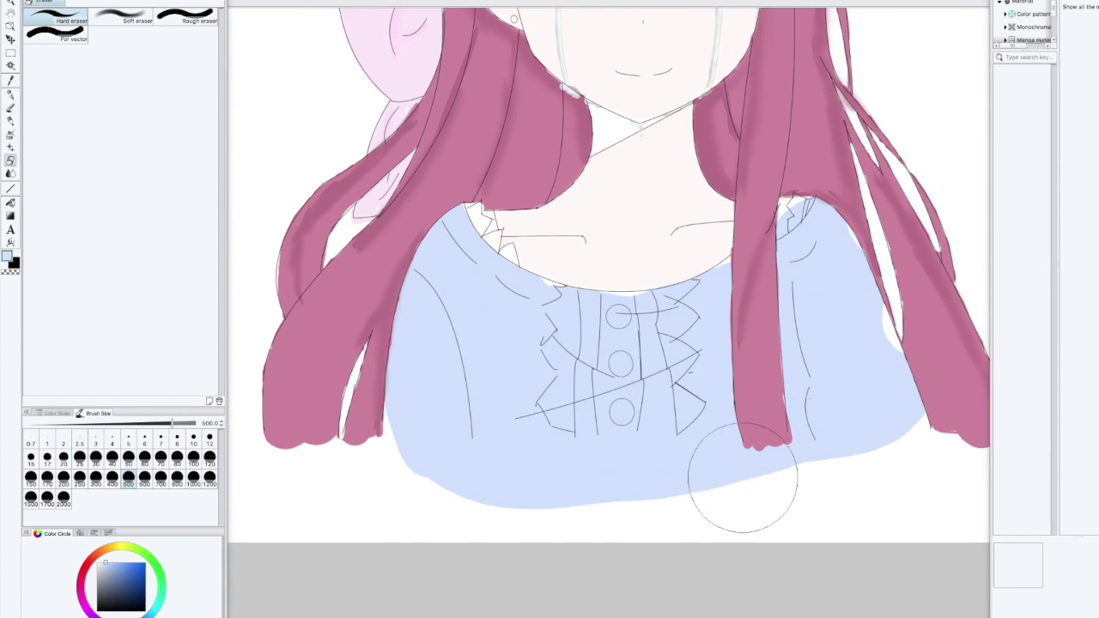
{"action": "mouse_move", "coordinate": [743, 479]}
{"action": "left_mouse_down"}
{"action": "mouse_move", "coordinate": [864, 478]}
{"action": "mouse_move", "coordinate": [667, 479]}
{"action": "left_mouse_up"}
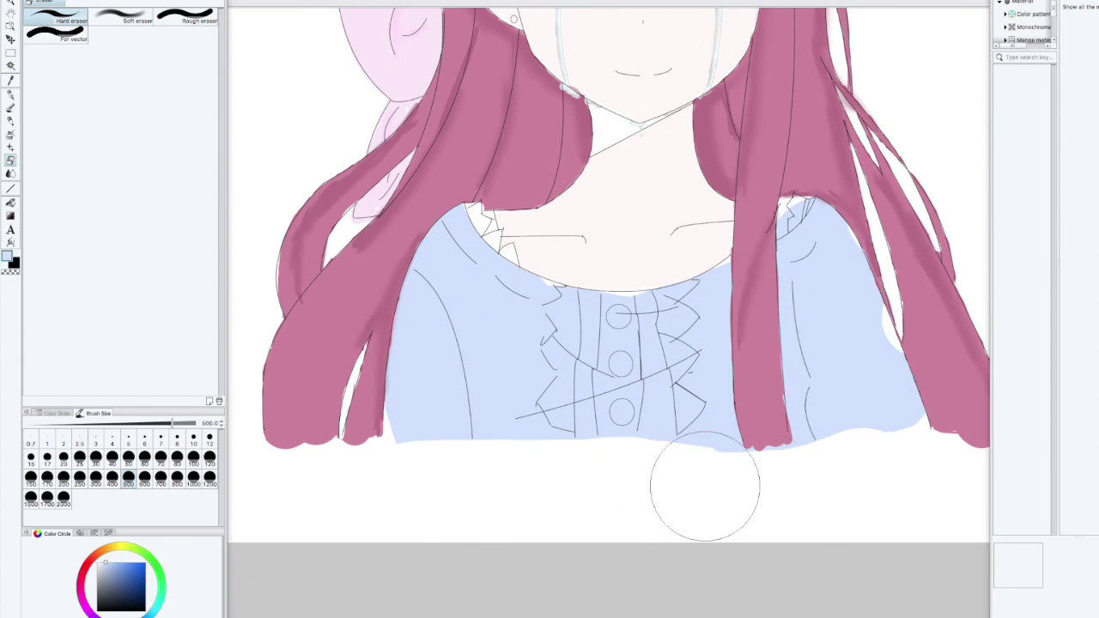
Shade along the fold lines on the blouse front in a slightly darker blue with the G pen at size 17.4.
{"action": "scroll", "coordinate": [847, 393], "scroll_direction": "up", "scroll_amount": 5}
{"action": "scroll", "coordinate": [609, 312], "scroll_direction": "down", "scroll_amount": 6}
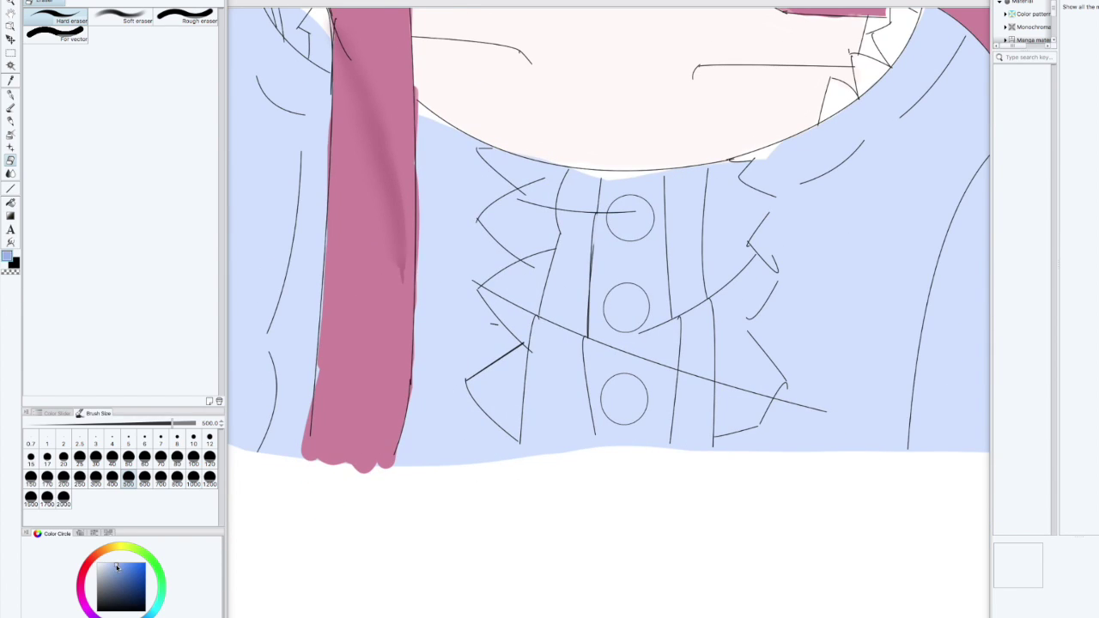
{"action": "key", "text": "p"}
{"action": "left_click_drag", "start_coordinate": [480, 286], "coordinate": [690, 386]}
{"action": "left_click_drag", "start_coordinate": [593, 344], "coordinate": [773, 402]}
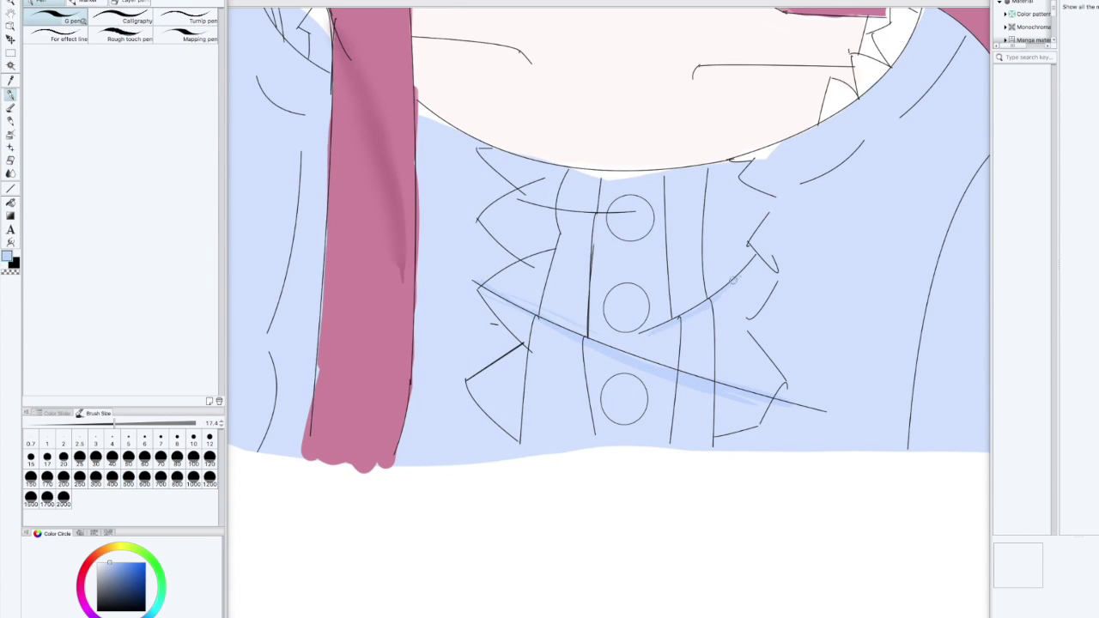
{"action": "left_click_drag", "start_coordinate": [615, 209], "coordinate": [554, 215]}
Try to blend the fold shading on the blouse front with the Blurring tool at size 600.
{"action": "left_click", "coordinate": [11, 174]}
{"action": "left_click_drag", "start_coordinate": [668, 353], "coordinate": [685, 327]}
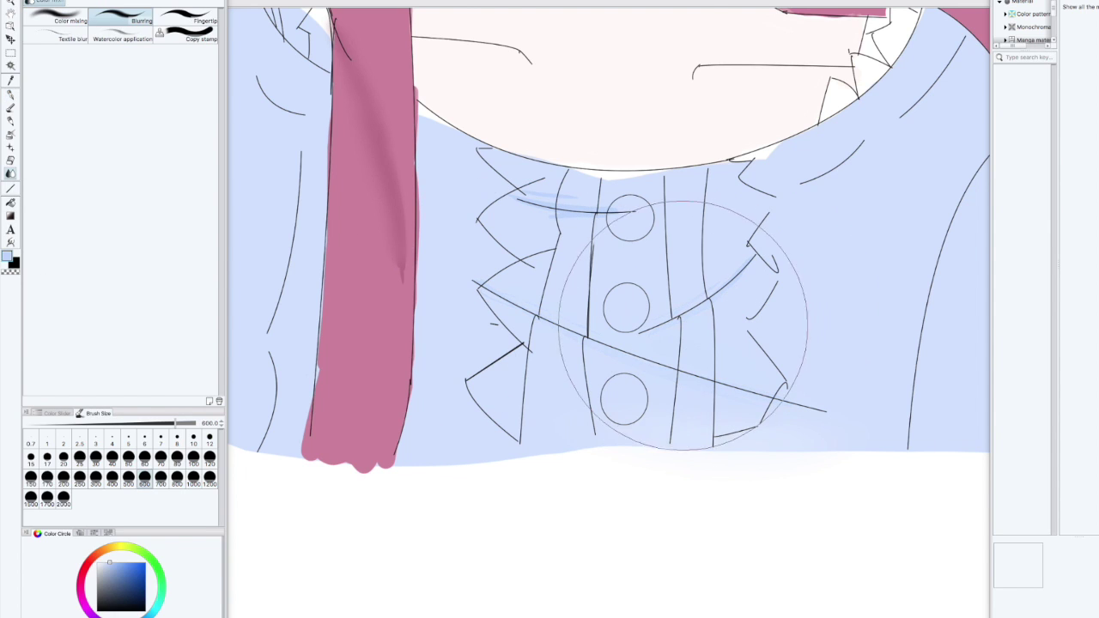
{"action": "key", "text": "super+Tab"}
{"action": "key", "text": "super+Tab"}
{"action": "key", "text": "super+z"}
{"action": "left_click", "coordinate": [129, 458]}
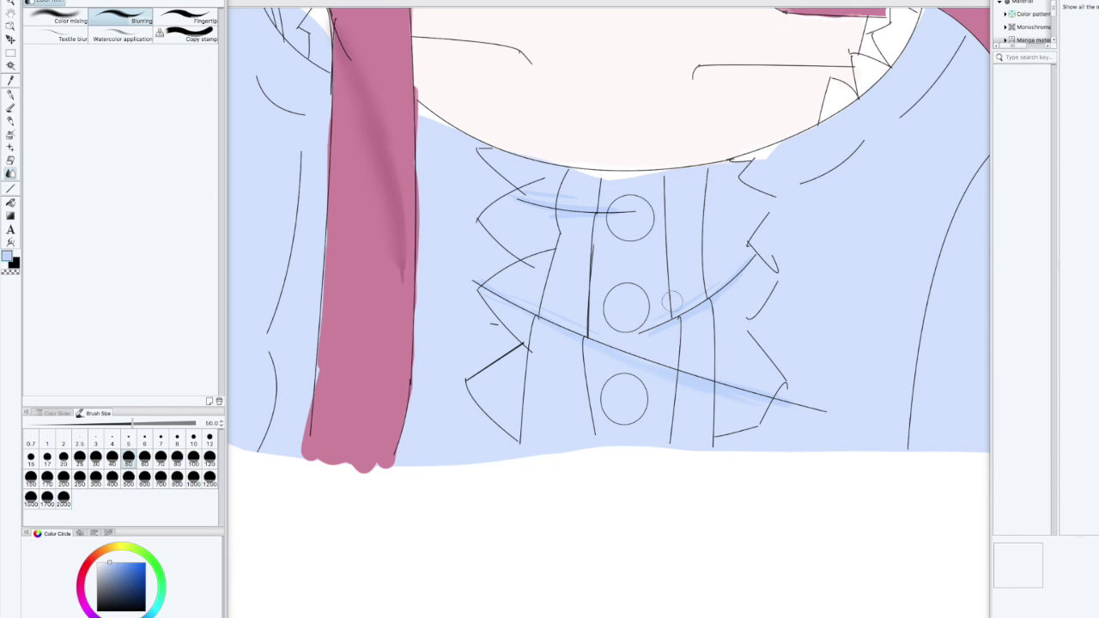
Switch to the browser and examine Shelter Rin reference images and their related pictures for the blouse details.
{"action": "key", "text": "super+Tab"}
{"action": "key", "text": "ctrl+Tab"}
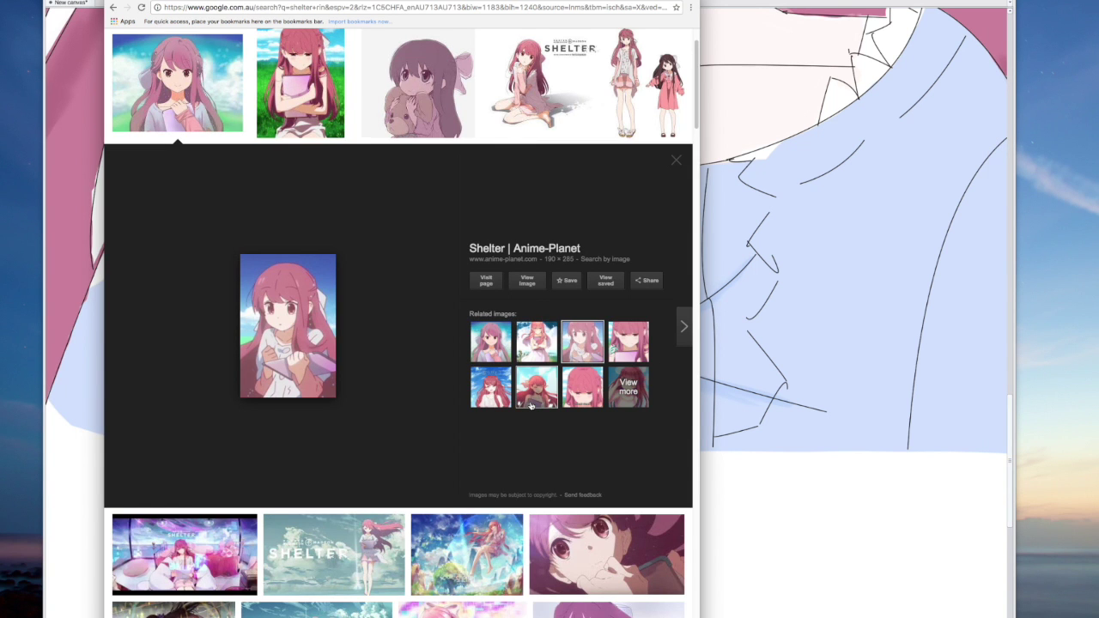
{"action": "left_click", "coordinate": [677, 159]}
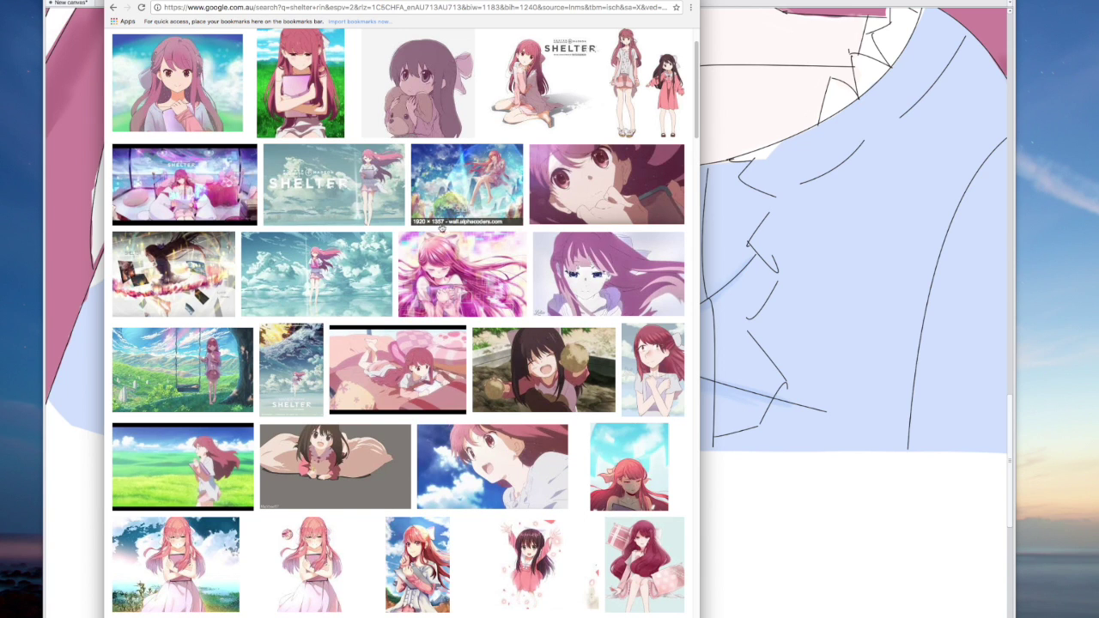
{"action": "left_click", "coordinate": [581, 196]}
{"action": "left_click", "coordinate": [537, 438]}
{"action": "left_click", "coordinate": [581, 436]}
{"action": "left_click_drag", "start_coordinate": [581, 436], "coordinate": [537, 483]}
{"action": "left_click", "coordinate": [535, 486]}
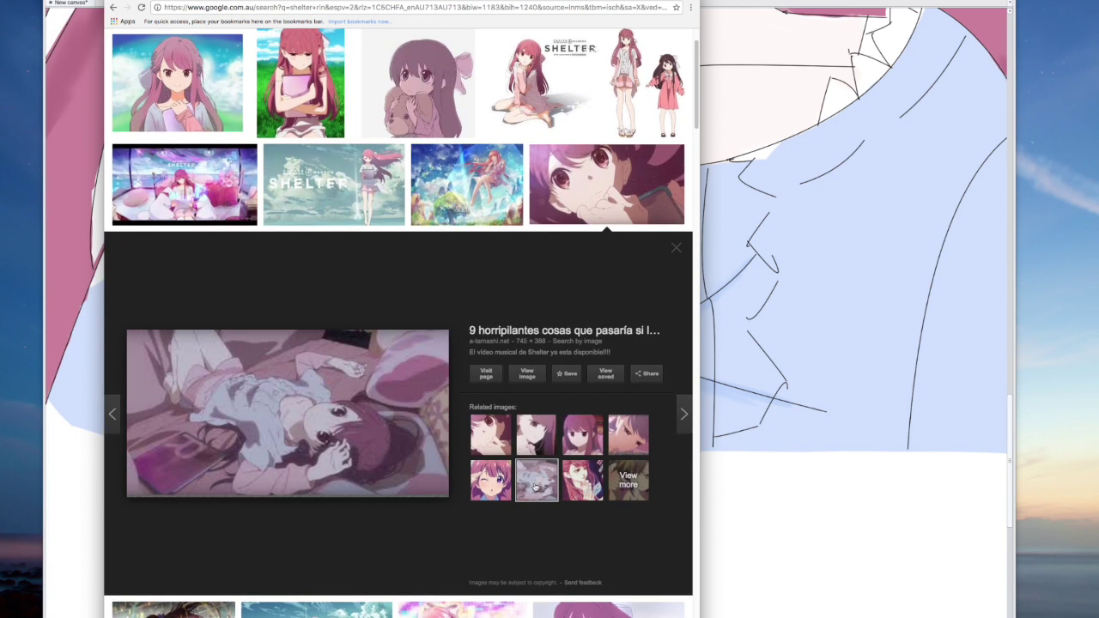
{"action": "left_click", "coordinate": [759, 354]}
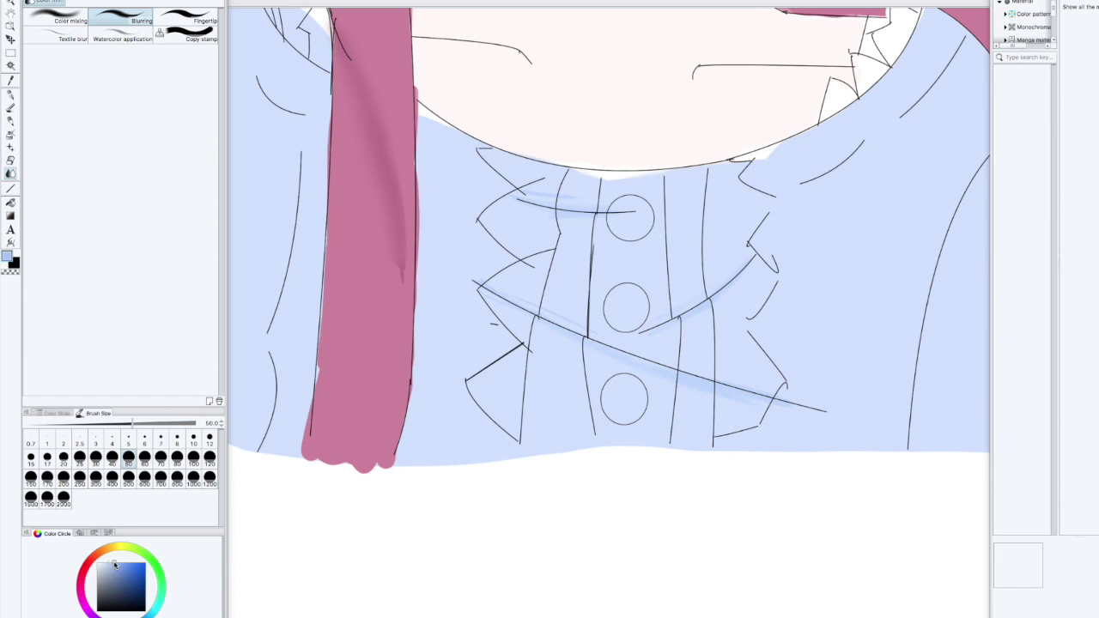
Paint the three blouse buttons in a darker blue with the G pen and refill the blouse in a stronger blue with the Fill tool.
{"action": "key", "text": "p"}
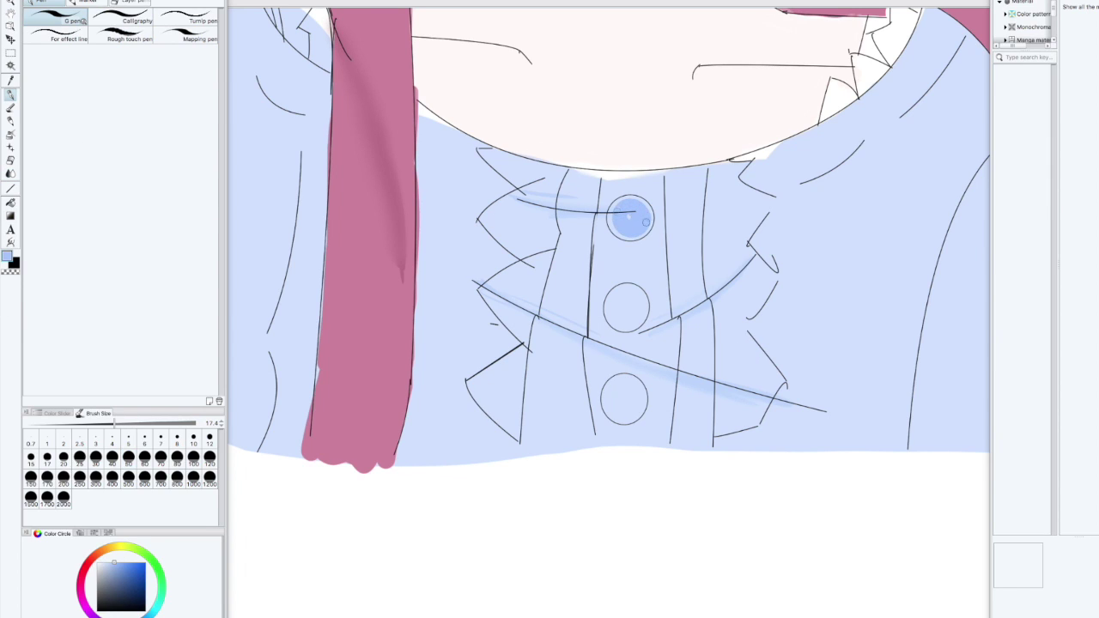
{"action": "left_click_drag", "start_coordinate": [628, 293], "coordinate": [602, 305]}
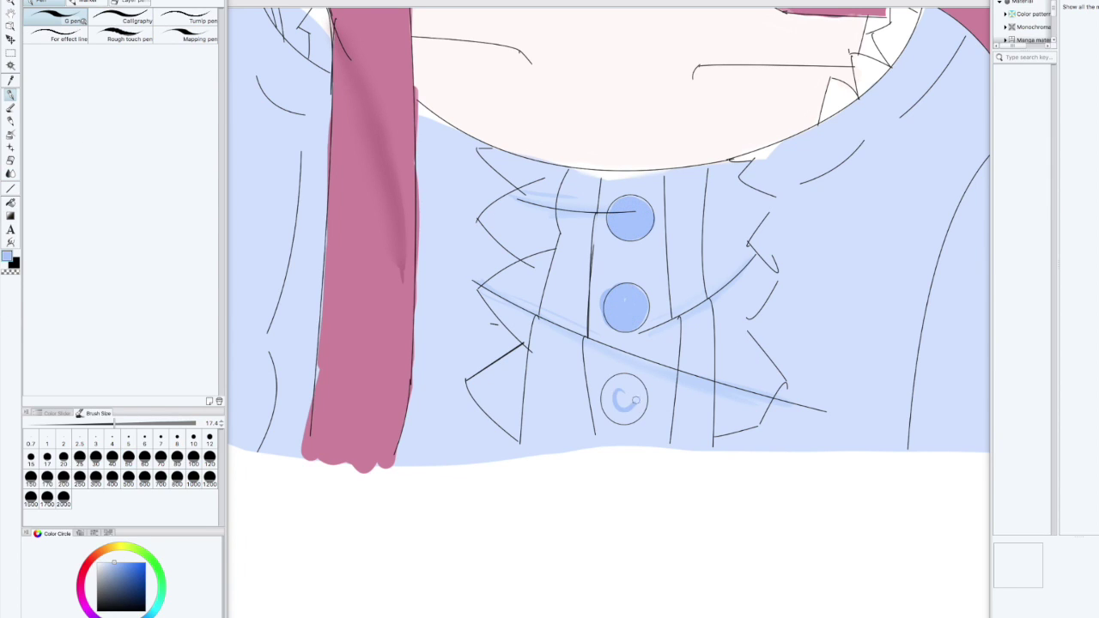
{"action": "left_click_drag", "start_coordinate": [636, 399], "coordinate": [616, 414]}
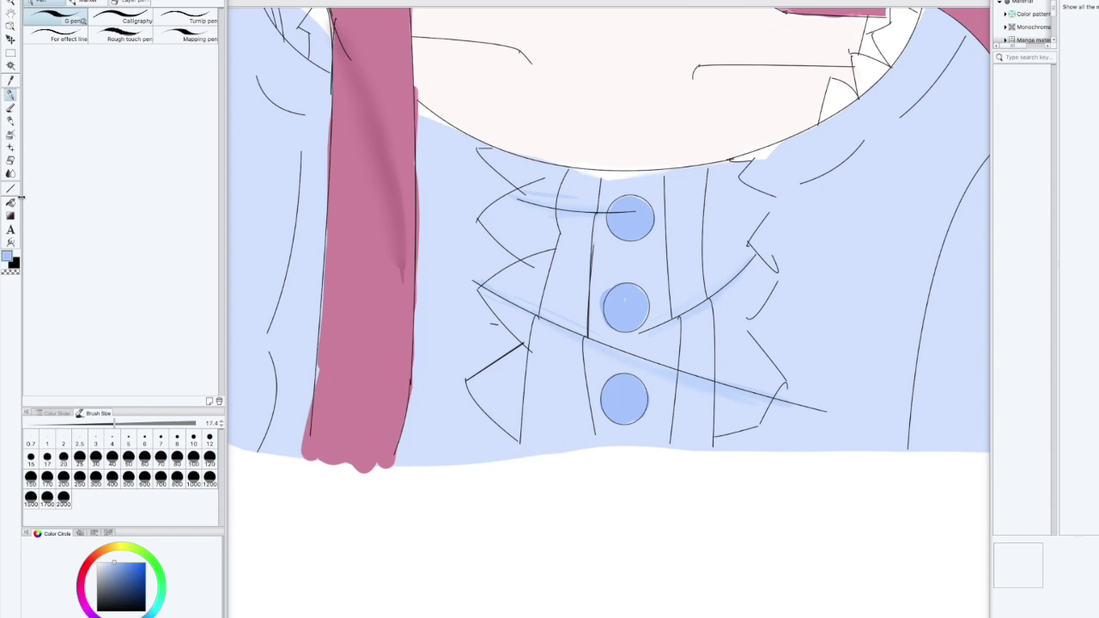
{"action": "left_click", "coordinate": [11, 202]}
{"action": "left_click", "coordinate": [643, 368]}
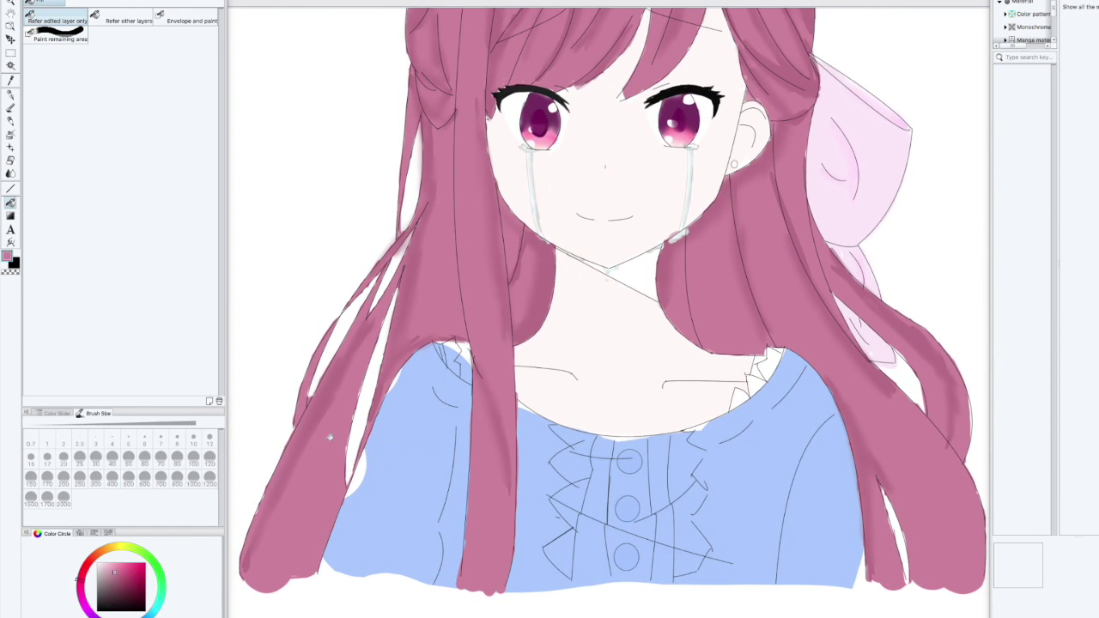
Try to fill the left-hand hair strand with pink and undo the last two changes.
{"action": "left_click", "coordinate": [304, 472]}
{"action": "left_click", "coordinate": [304, 471]}
{"action": "key", "text": "super+z"}
{"action": "key", "text": "super+z"}
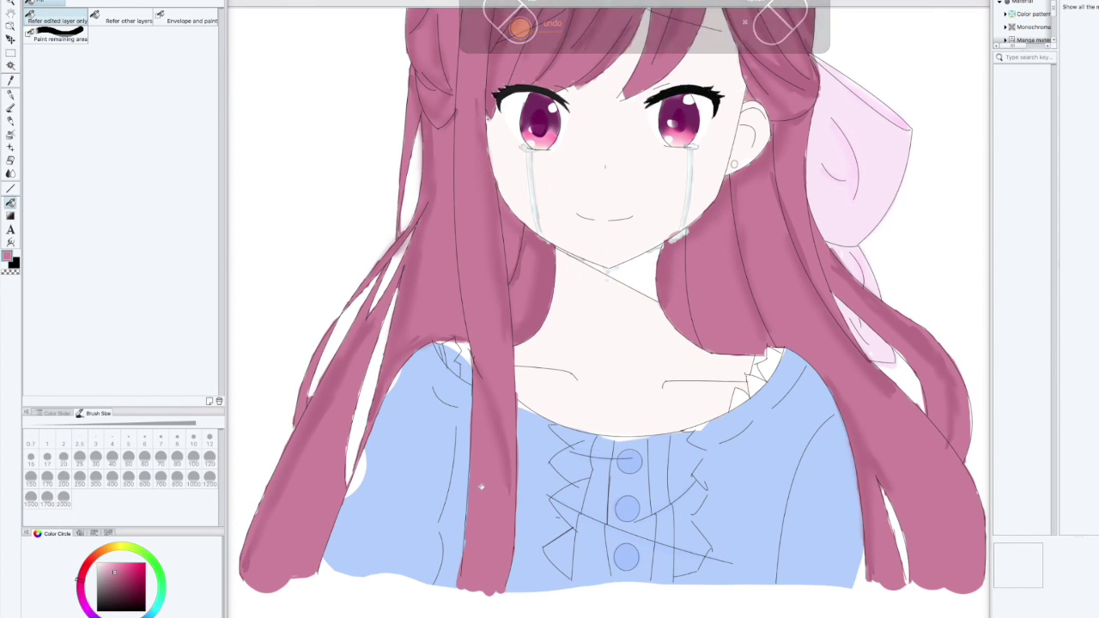
Paint the gaps at the left-hand sleeve edge and neckline in the sampled blouse blue, and erase the blue from the shoulder frill.
{"action": "left_click", "coordinate": [10, 95]}
{"action": "left_click", "coordinate": [378, 481], "text": "alt"}
{"action": "left_click_drag", "start_coordinate": [365, 452], "coordinate": [357, 495]}
{"action": "key", "text": "e"}
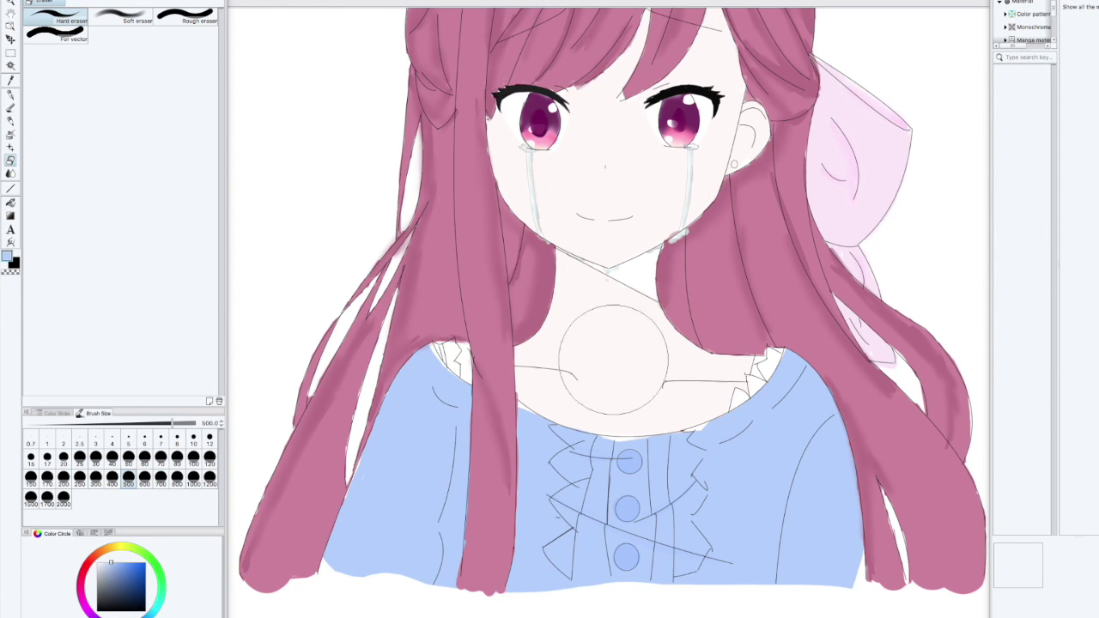
{"action": "key", "text": "p"}
{"action": "left_click_drag", "start_coordinate": [536, 412], "coordinate": [532, 414]}
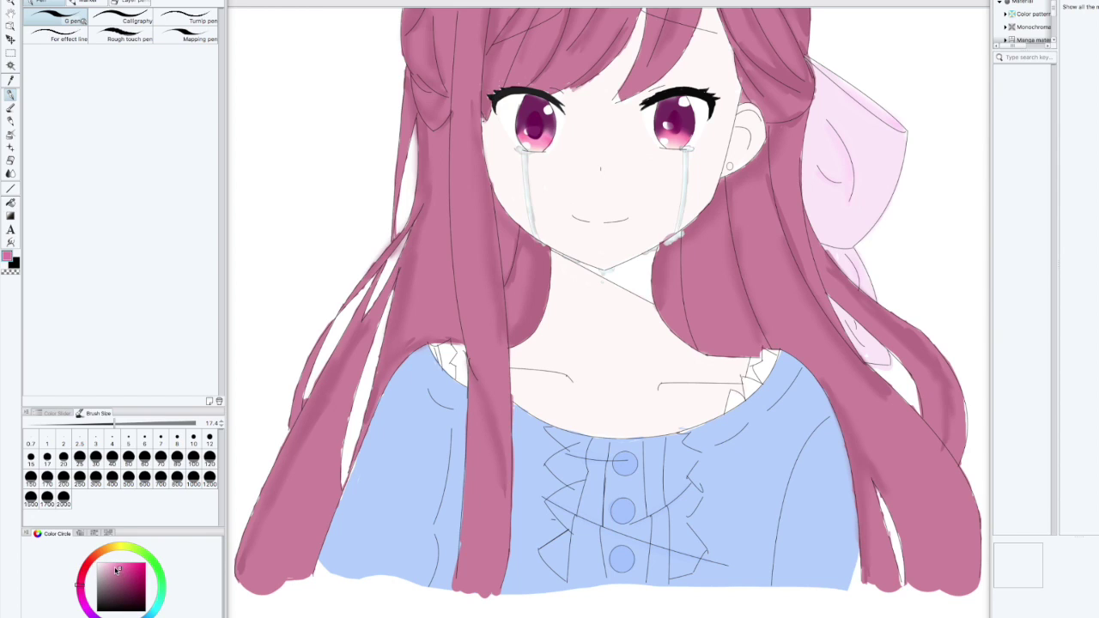
Choose a muted red and paint the frills along both shoulders of the blouse's neckline.
{"action": "left_click_drag", "start_coordinate": [86, 608], "coordinate": [92, 563]}
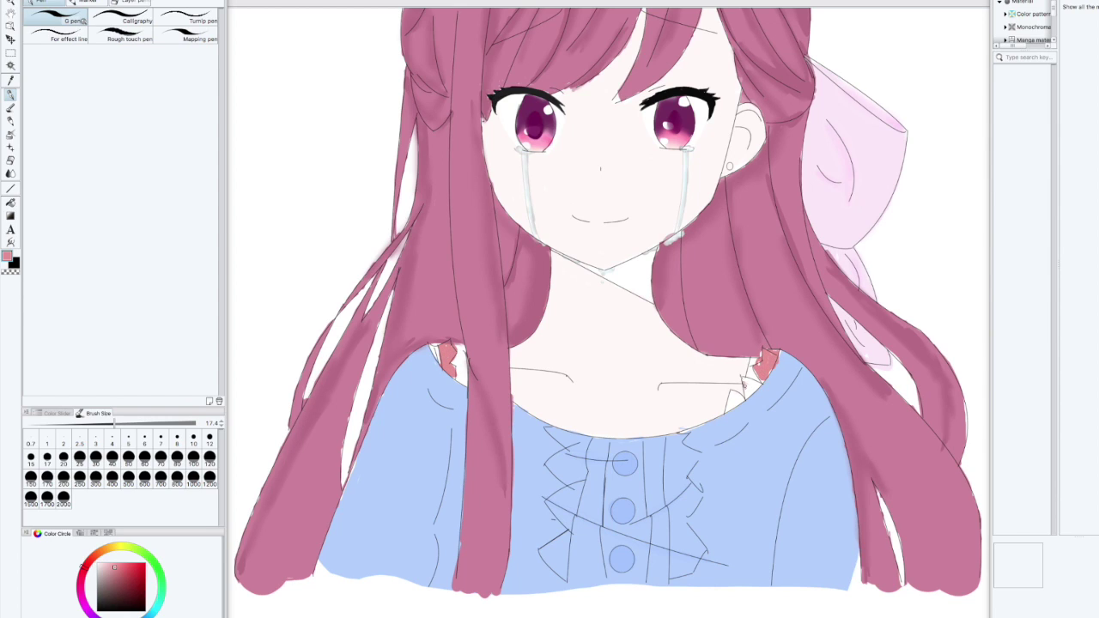
{"action": "scroll", "coordinate": [747, 391], "scroll_direction": "right", "scroll_amount": 1}
{"action": "mouse_move", "coordinate": [747, 382]}
{"action": "left_mouse_down"}
{"action": "mouse_move", "coordinate": [755, 392]}
{"action": "mouse_move", "coordinate": [727, 405]}
{"action": "left_mouse_up"}
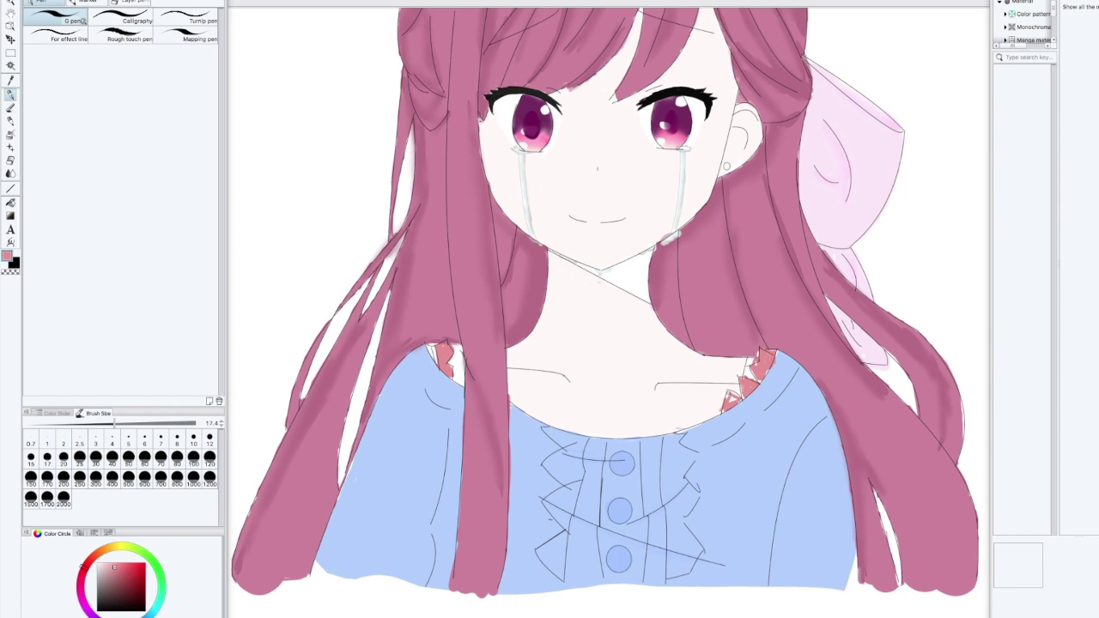
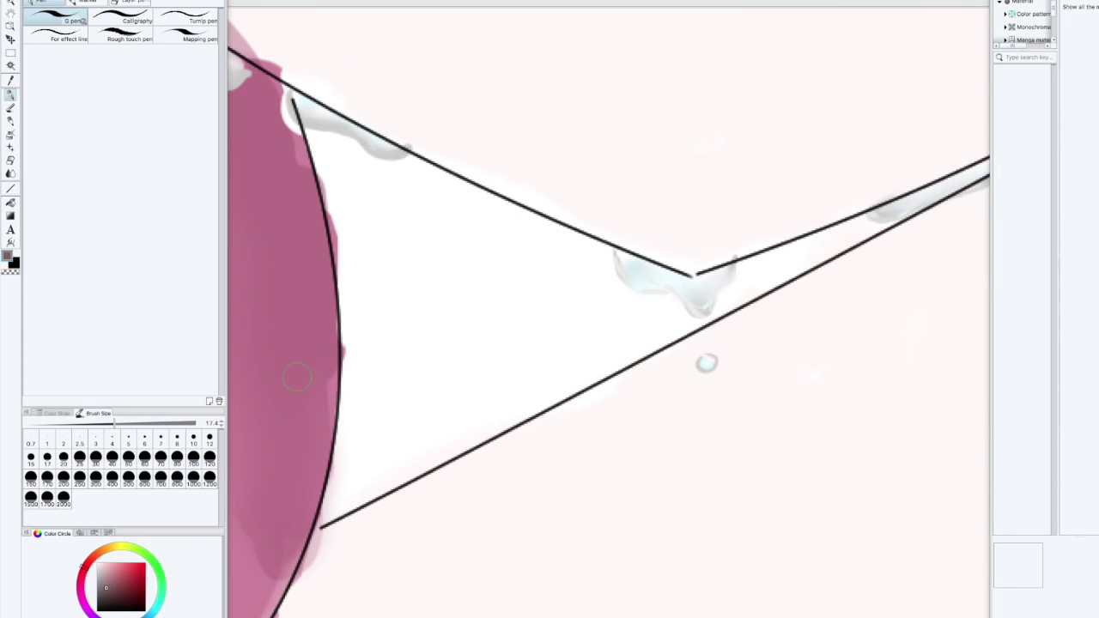
Paint a grey-brown shadow on the neck just beneath the chin with the G pen and smooth it with the Blurring tool.
{"action": "left_click", "coordinate": [104, 565]}
{"action": "mouse_move", "coordinate": [353, 265]}
{"action": "left_mouse_down"}
{"action": "mouse_move", "coordinate": [354, 377]}
{"action": "mouse_move", "coordinate": [372, 432]}
{"action": "mouse_move", "coordinate": [629, 260]}
{"action": "mouse_move", "coordinate": [772, 274]}
{"action": "mouse_move", "coordinate": [395, 155]}
{"action": "mouse_move", "coordinate": [339, 189]}
{"action": "mouse_move", "coordinate": [369, 170]}
{"action": "mouse_move", "coordinate": [584, 258]}
{"action": "mouse_move", "coordinate": [764, 266]}
{"action": "mouse_move", "coordinate": [870, 242]}
{"action": "mouse_move", "coordinate": [792, 254]}
{"action": "left_mouse_up"}
{"action": "left_click", "coordinate": [100, 563]}
{"action": "mouse_move", "coordinate": [398, 342]}
{"action": "left_mouse_down"}
{"action": "mouse_move", "coordinate": [369, 445]}
{"action": "mouse_move", "coordinate": [378, 313]}
{"action": "mouse_move", "coordinate": [404, 292]}
{"action": "mouse_move", "coordinate": [508, 268]}
{"action": "left_mouse_up"}
{"action": "left_click", "coordinate": [11, 175]}
{"action": "mouse_move", "coordinate": [424, 199]}
{"action": "left_mouse_down"}
{"action": "mouse_move", "coordinate": [901, 215]}
{"action": "mouse_move", "coordinate": [638, 369]}
{"action": "left_mouse_up"}
{"action": "left_click_drag", "start_coordinate": [498, 484], "coordinate": [767, 457]}
{"action": "mouse_move", "coordinate": [346, 292]}
{"action": "left_mouse_down"}
{"action": "mouse_move", "coordinate": [823, 414]}
{"action": "mouse_move", "coordinate": [852, 371]}
{"action": "left_mouse_up"}
{"action": "scroll", "coordinate": [530, 320], "scroll_direction": "down", "scroll_amount": 5}
{"action": "scroll", "coordinate": [530, 320], "scroll_direction": "up", "scroll_amount": 5}
Add darker G pen strokes to the neck shadow between the hair and chin and blend them with the Blurring tool.
{"action": "left_click", "coordinate": [98, 588]}
{"action": "left_click", "coordinate": [10, 94]}
{"action": "mouse_move", "coordinate": [416, 397]}
{"action": "left_mouse_down"}
{"action": "mouse_move", "coordinate": [493, 449]}
{"action": "mouse_move", "coordinate": [463, 378]}
{"action": "mouse_move", "coordinate": [486, 493]}
{"action": "mouse_move", "coordinate": [468, 416]}
{"action": "mouse_move", "coordinate": [608, 454]}
{"action": "left_mouse_up"}
{"action": "left_click", "coordinate": [11, 174]}
{"action": "scroll", "coordinate": [531, 324], "scroll_direction": "down", "scroll_amount": 5}
{"action": "scroll", "coordinate": [532, 324], "scroll_direction": "up", "scroll_amount": 6}
{"action": "left_click", "coordinate": [11, 95]}
{"action": "mouse_move", "coordinate": [421, 437]}
{"action": "left_mouse_down"}
{"action": "mouse_move", "coordinate": [505, 279]}
{"action": "mouse_move", "coordinate": [505, 248]}
{"action": "left_mouse_up"}
{"action": "mouse_move", "coordinate": [417, 147]}
{"action": "left_mouse_down"}
{"action": "mouse_move", "coordinate": [414, 462]}
{"action": "mouse_move", "coordinate": [781, 257]}
{"action": "mouse_move", "coordinate": [594, 260]}
{"action": "mouse_move", "coordinate": [464, 348]}
{"action": "left_mouse_up"}
{"action": "left_click", "coordinate": [10, 173]}
{"action": "mouse_move", "coordinate": [519, 311]}
{"action": "left_mouse_down"}
{"action": "mouse_move", "coordinate": [507, 401]}
{"action": "mouse_move", "coordinate": [436, 336]}
{"action": "mouse_move", "coordinate": [498, 358]}
{"action": "mouse_move", "coordinate": [640, 223]}
{"action": "left_mouse_up"}
{"action": "scroll", "coordinate": [528, 323], "scroll_direction": "down", "scroll_amount": 8}
{"action": "scroll", "coordinate": [528, 323], "scroll_direction": "up", "scroll_amount": 4}
{"action": "scroll", "coordinate": [550, 309], "scroll_direction": "down", "scroll_amount": 3}
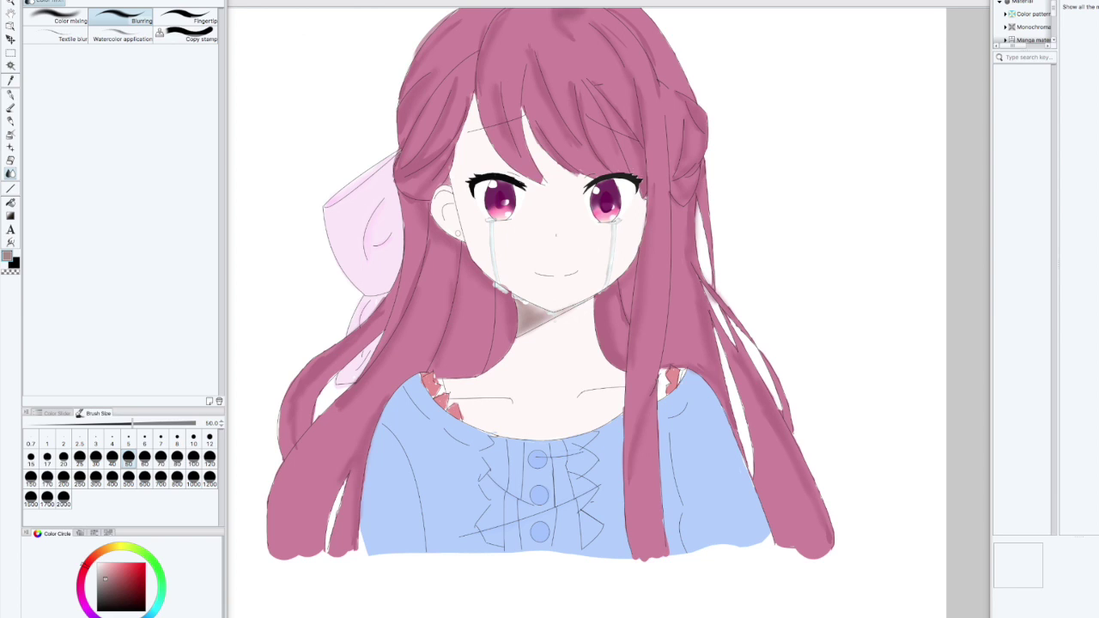
Switch to the browser and search Google Images for "galaxy background".
{"action": "key", "text": "super+Tab"}
{"action": "key", "text": "super+t"}
{"action": "type", "text": "galaxy backgro"}
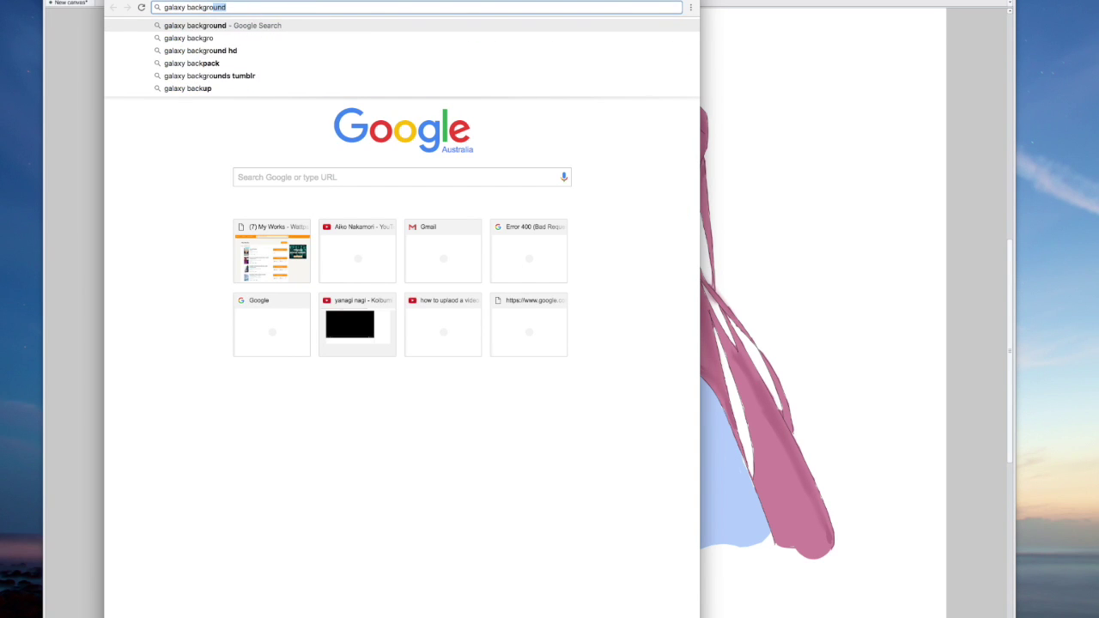
{"action": "key", "text": "Return"}
{"action": "left_click", "coordinate": [234, 122]}
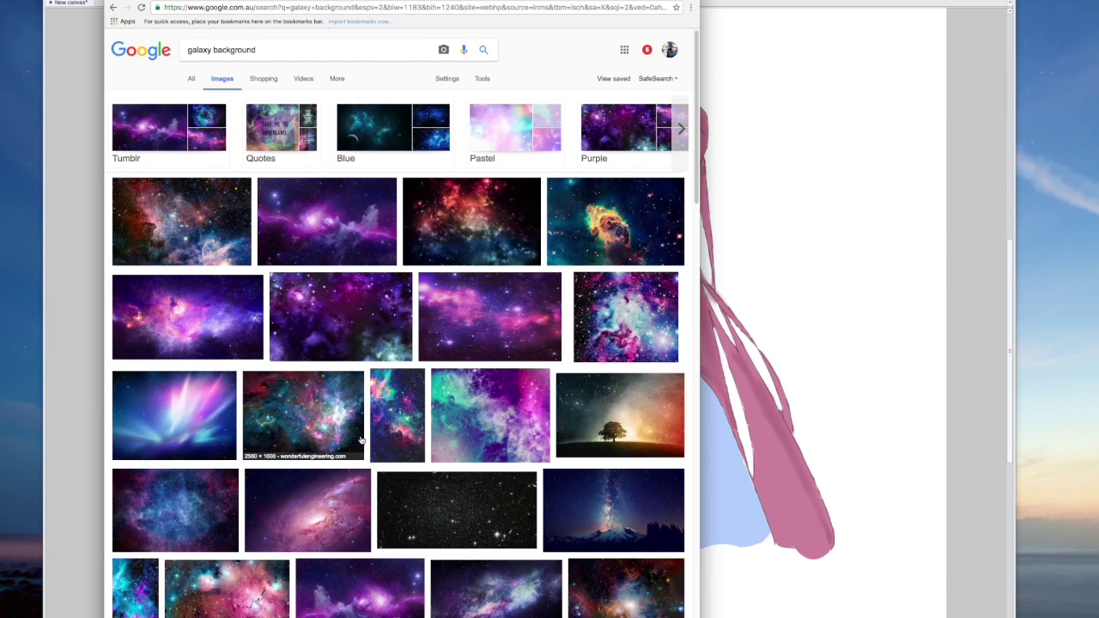
{"action": "scroll", "coordinate": [600, 355], "scroll_direction": "down", "scroll_amount": 3}
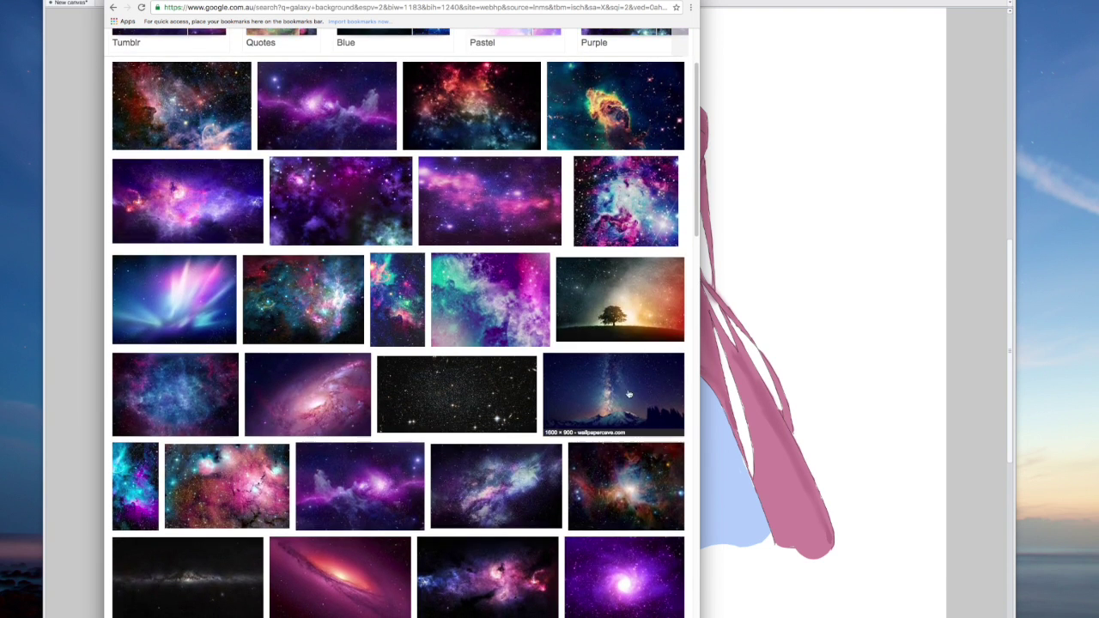
Open the starry sky image with the lone tree and copy it.
{"action": "left_click", "coordinate": [620, 322]}
{"action": "right_click", "coordinate": [310, 420]}
{"action": "left_click", "coordinate": [333, 507]}
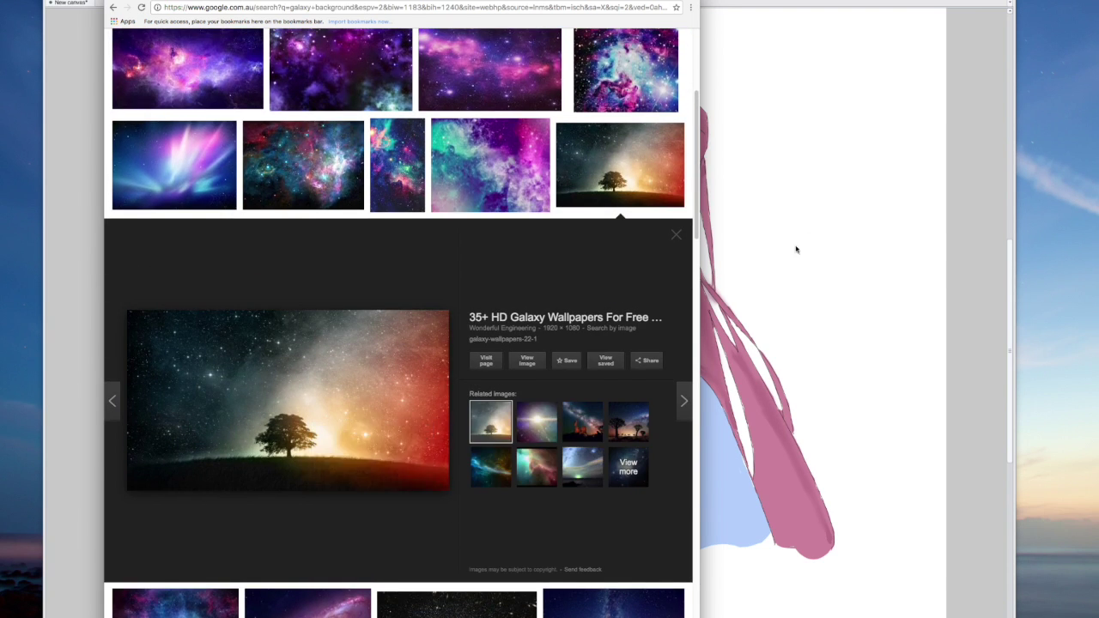
Return to the drawing, paste the copied starry sky image, and enlarge and reposition it as a background covering the canvas.
{"action": "left_click", "coordinate": [792, 255]}
{"action": "key", "text": "super+minus"}
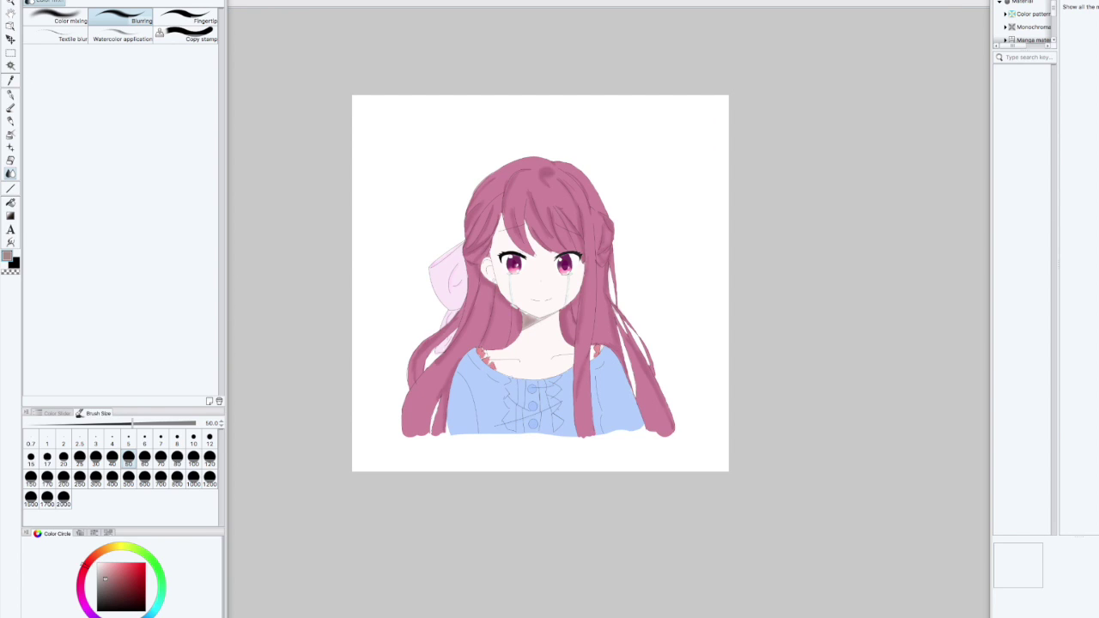
{"action": "scroll", "coordinate": [527, 321], "scroll_direction": "up", "scroll_amount": 8}
{"action": "scroll", "coordinate": [526, 321], "scroll_direction": "down", "scroll_amount": 6}
{"action": "left_click", "coordinate": [10, 27]}
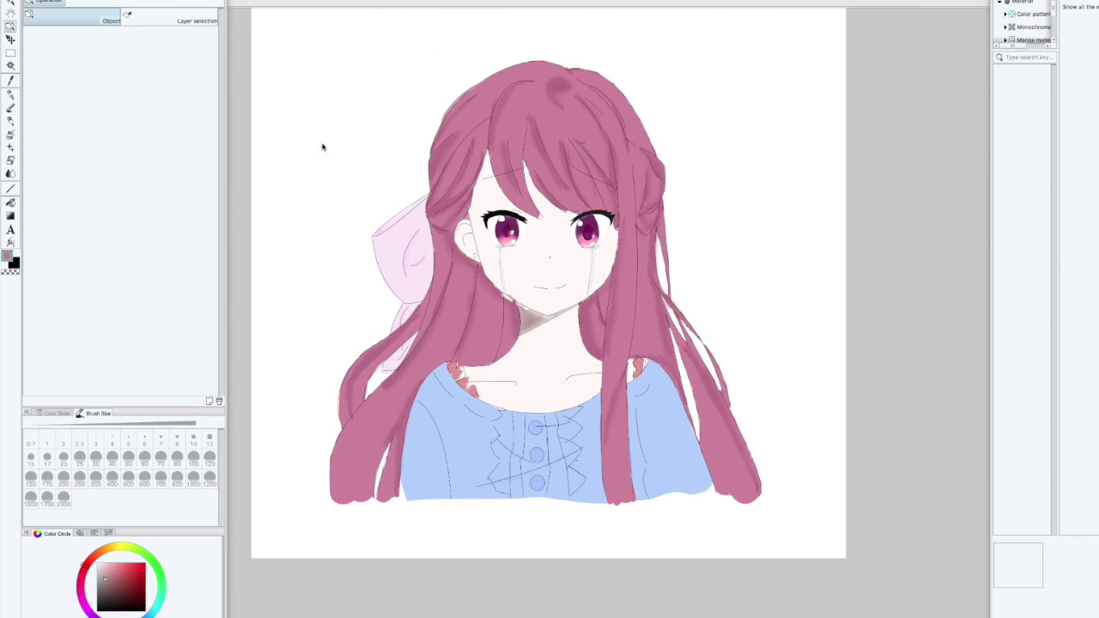
{"action": "key", "text": "super+v"}
{"action": "scroll", "coordinate": [399, 288], "scroll_direction": "down", "scroll_amount": 2}
{"action": "left_click_drag", "start_coordinate": [477, 135], "coordinate": [782, 500]}
{"action": "left_click_drag", "start_coordinate": [1098, 499], "coordinate": [1098, 499]}
{"action": "left_click_drag", "start_coordinate": [672, 217], "coordinate": [487, 216]}
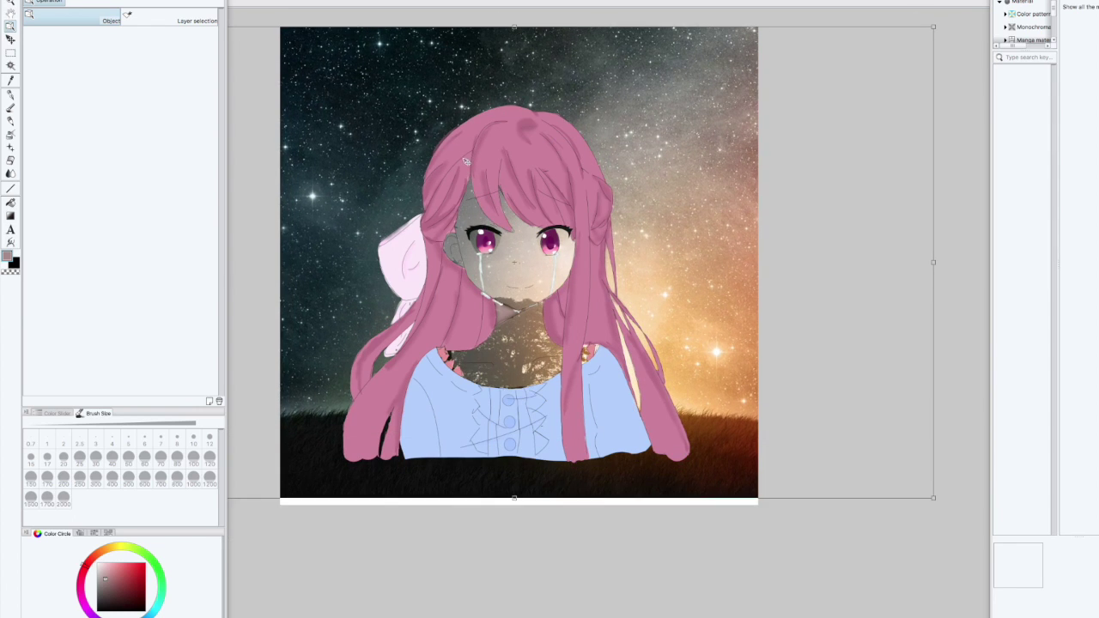
Erase the starry background from the face, neck and chest with the Hard eraser at size 500.
{"action": "left_click", "coordinate": [11, 163]}
{"action": "left_click", "coordinate": [690, 221]}
{"action": "left_click", "coordinate": [12, 163]}
{"action": "mouse_move", "coordinate": [470, 203]}
{"action": "left_mouse_down"}
{"action": "mouse_move", "coordinate": [495, 269]}
{"action": "mouse_move", "coordinate": [541, 278]}
{"action": "mouse_move", "coordinate": [523, 279]}
{"action": "left_mouse_up"}
{"action": "left_click_drag", "start_coordinate": [464, 354], "coordinate": [567, 340]}
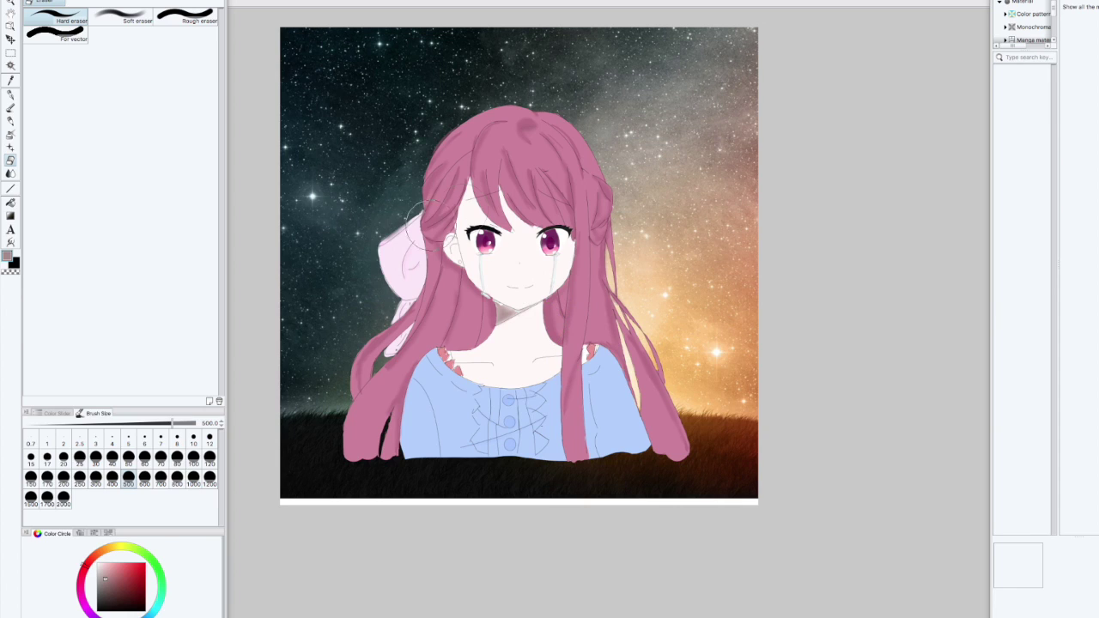
{"action": "key", "text": "ctrl+z"}
{"action": "mouse_move", "coordinate": [486, 359]}
{"action": "left_mouse_down"}
{"action": "mouse_move", "coordinate": [451, 350]}
{"action": "mouse_move", "coordinate": [566, 374]}
{"action": "left_mouse_up"}
Soften the lower edges of the blouse and hair into the grass with the Blurring tool at size 300.
{"action": "key", "text": "j"}
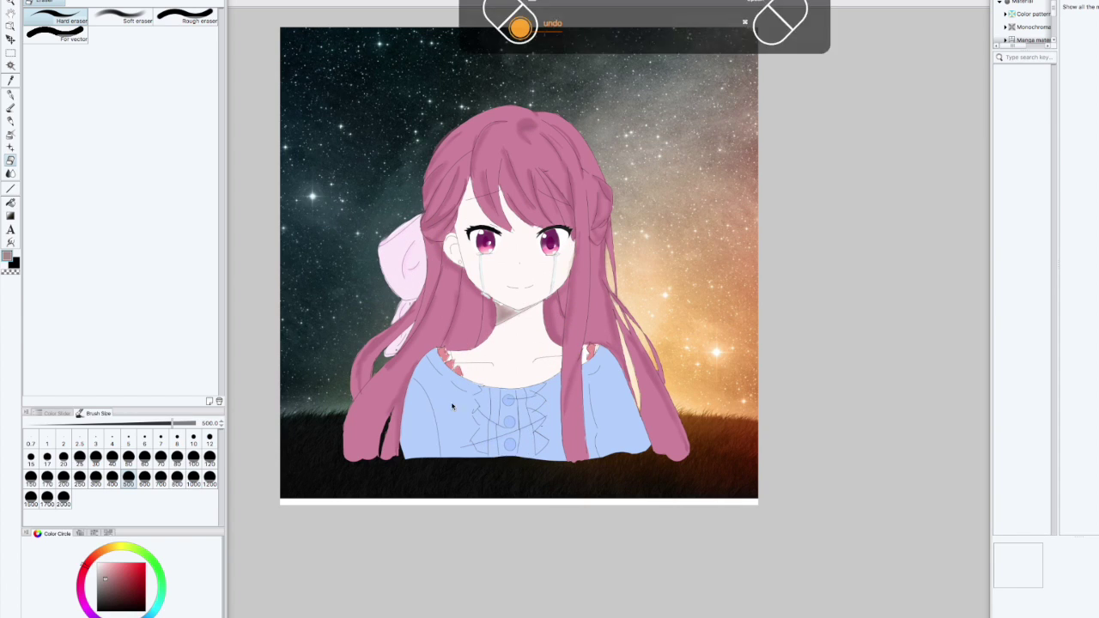
{"action": "left_click", "coordinate": [96, 477]}
{"action": "mouse_move", "coordinate": [378, 459]}
{"action": "left_mouse_down"}
{"action": "mouse_move", "coordinate": [475, 464]}
{"action": "mouse_move", "coordinate": [562, 475]}
{"action": "mouse_move", "coordinate": [498, 456]}
{"action": "mouse_move", "coordinate": [567, 448]}
{"action": "left_mouse_up"}
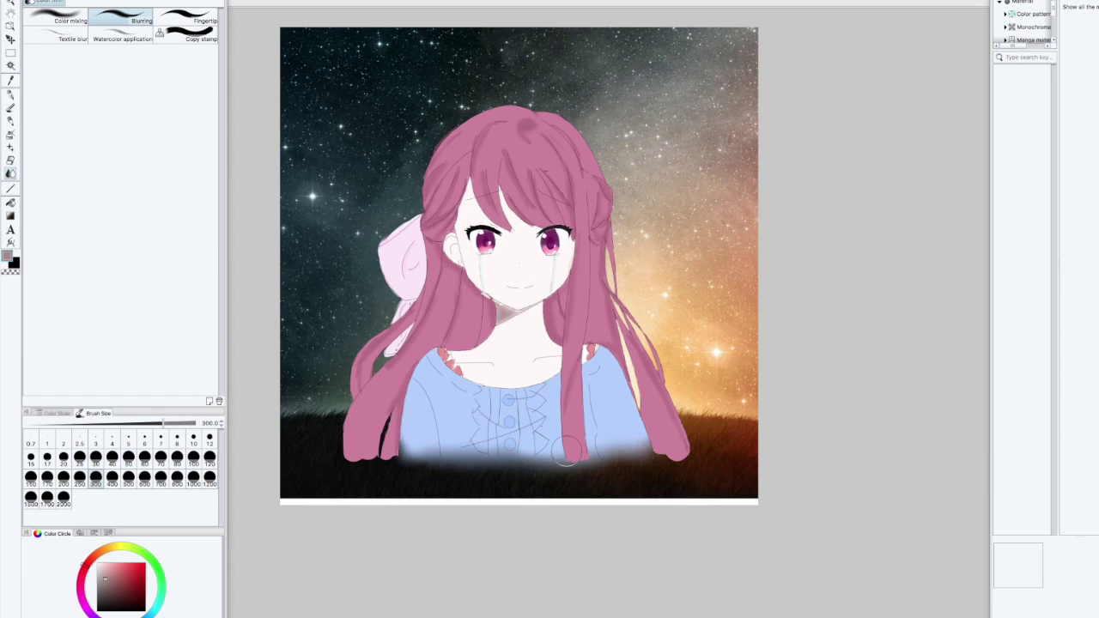
{"action": "mouse_move", "coordinate": [687, 444]}
{"action": "left_mouse_down"}
{"action": "mouse_move", "coordinate": [515, 460]}
{"action": "mouse_move", "coordinate": [339, 444]}
{"action": "left_mouse_up"}
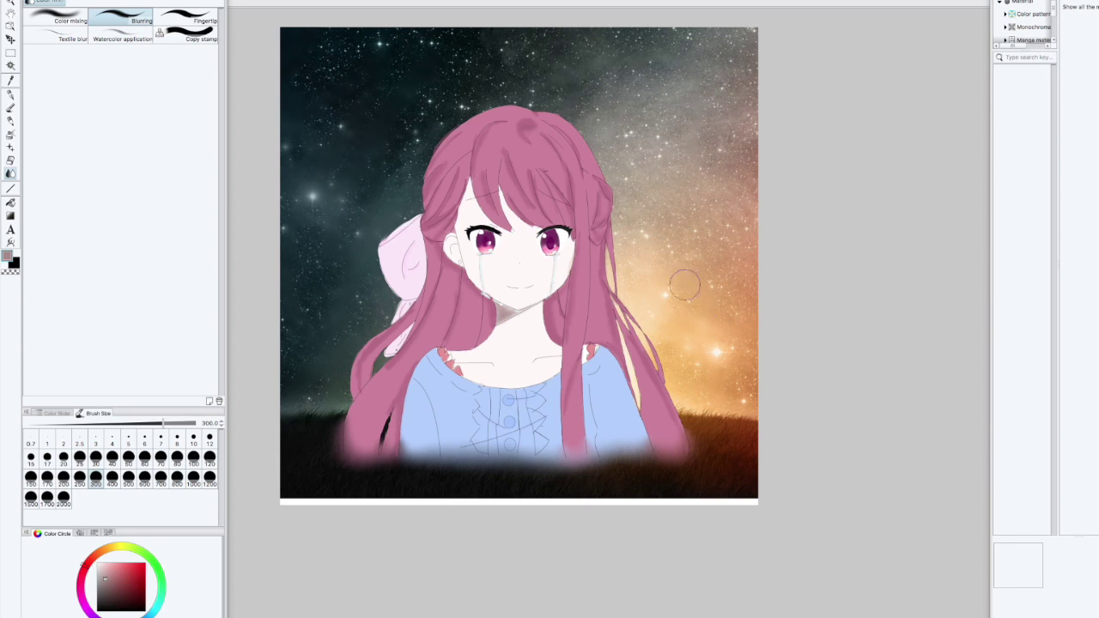
Add the text "I'm not" in large letters in the dark sky above the bow.
{"action": "left_click", "coordinate": [11, 231]}
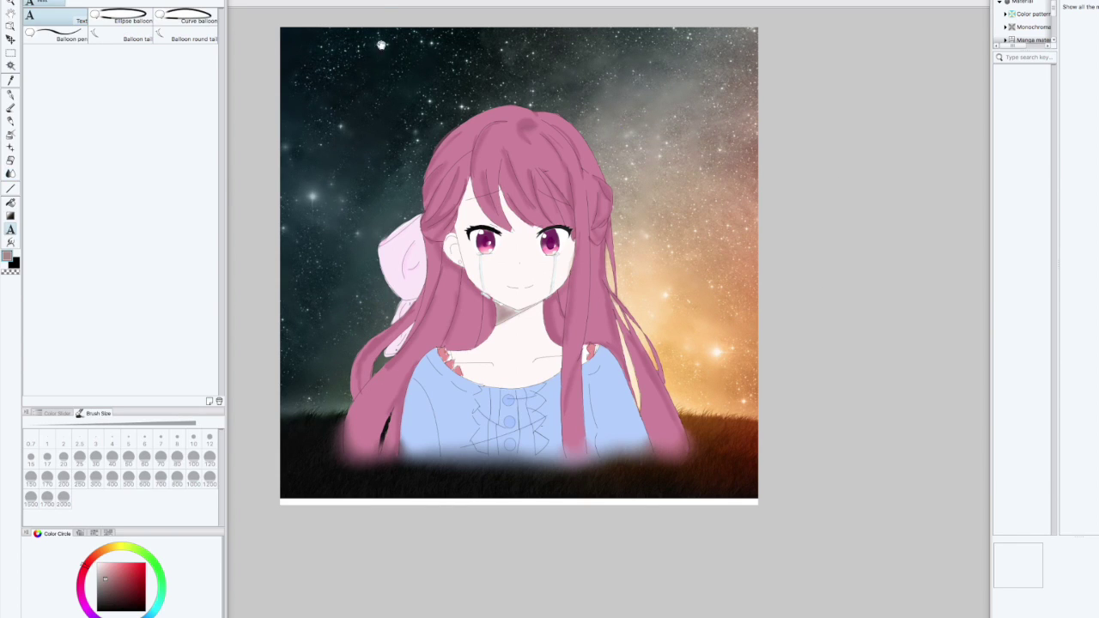
{"action": "left_click_drag", "start_coordinate": [388, 70], "coordinate": [665, 134]}
{"action": "left_click_drag", "start_coordinate": [512, 62], "coordinate": [452, 40]}
{"action": "key", "text": "BackSpace"}
{"action": "key", "text": "BackSpace"}
{"action": "key", "text": "BackSpace"}
{"action": "key", "text": "BackSpace"}
{"action": "key", "text": "BackSpace"}
{"action": "key", "text": "BackSpace"}
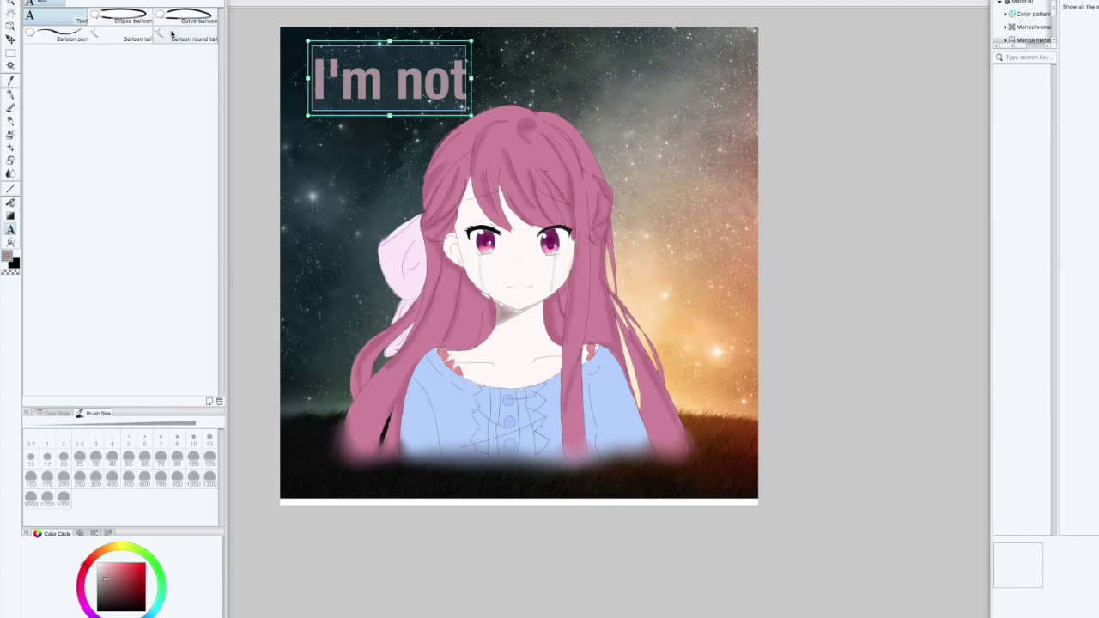
Set the "I'm not" text's font to Myanmar MN Regular and move the text slightly lower.
{"action": "left_click", "coordinate": [66, 2]}
{"action": "left_click", "coordinate": [137, 21]}
{"action": "left_click", "coordinate": [103, 534]}
{"action": "left_click", "coordinate": [176, 23]}
{"action": "left_click", "coordinate": [137, 605]}
{"action": "left_click", "coordinate": [184, 20]}
{"action": "left_click_drag", "start_coordinate": [211, 348], "coordinate": [211, 393]}
{"action": "left_click", "coordinate": [88, 572]}
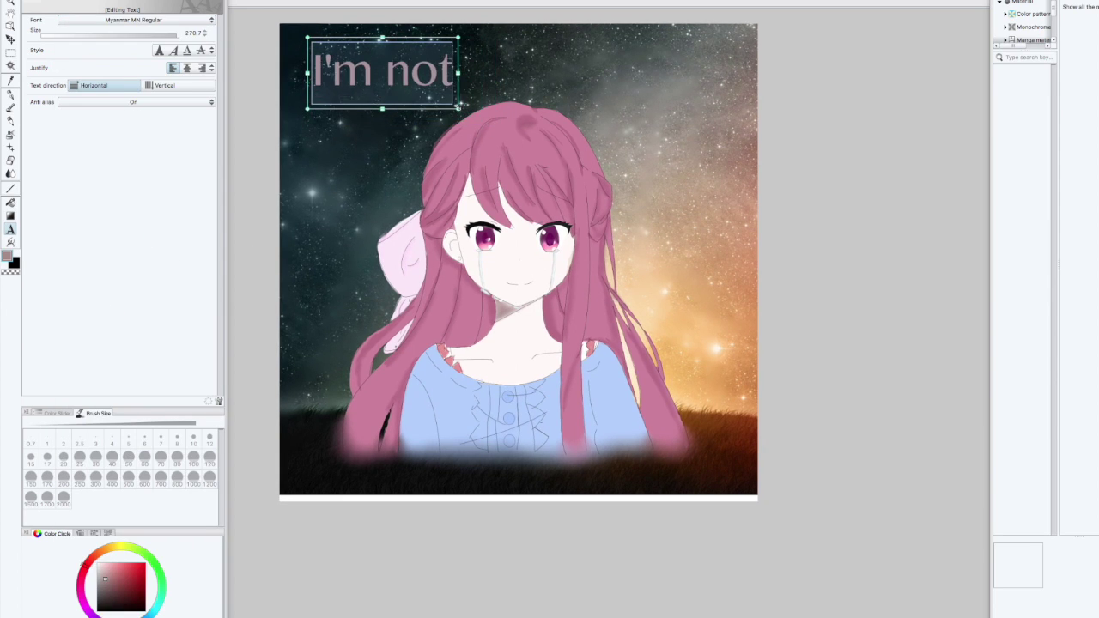
{"action": "left_click", "coordinate": [318, 83]}
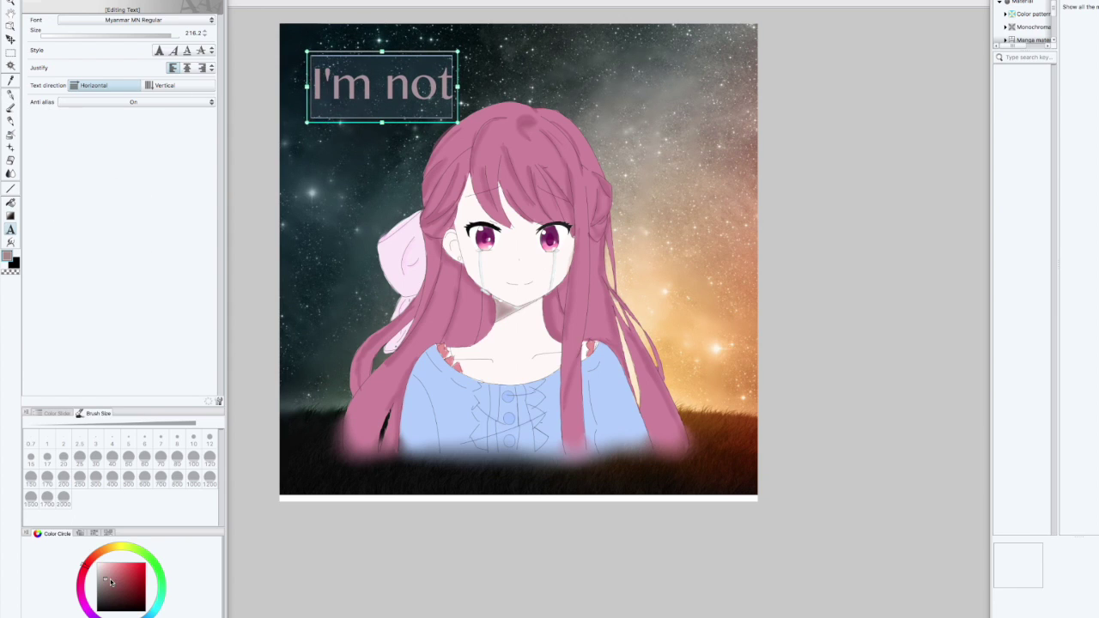
{"action": "left_click", "coordinate": [11, 188]}
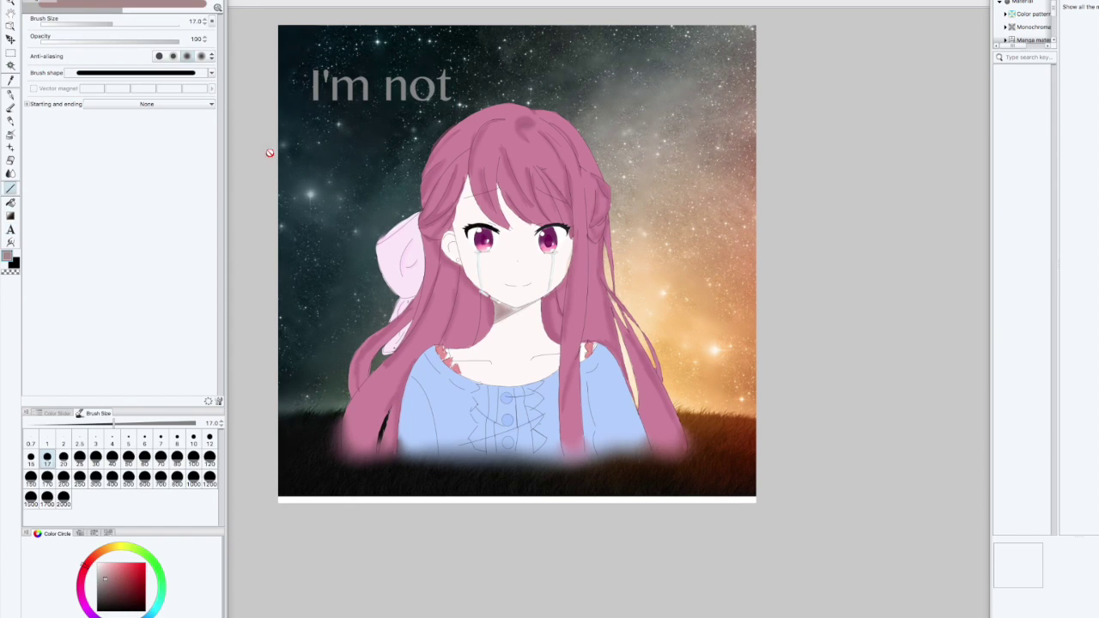
Add the text "Alone" over the orange glow beside the right-hand hair and position it at size 156.3.
{"action": "left_click", "coordinate": [10, 229]}
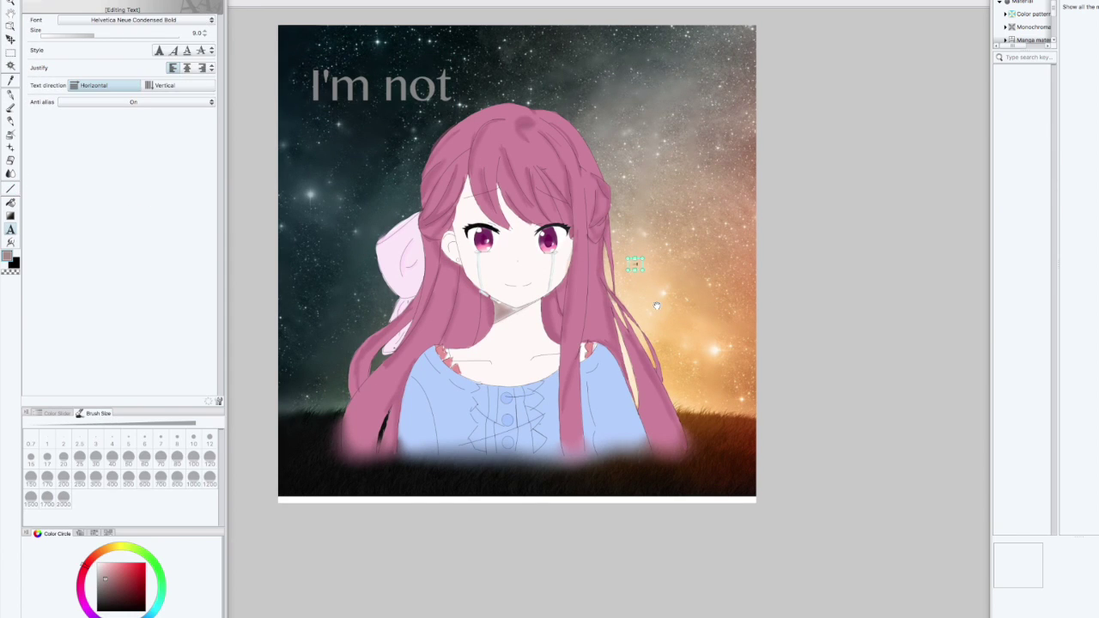
{"action": "left_click_drag", "start_coordinate": [644, 270], "coordinate": [736, 305]}
{"action": "left_click", "coordinate": [650, 283]}
{"action": "key", "text": "BackSpace"}
{"action": "key", "text": "BackSpace"}
{"action": "type", "text": "a"}
{"action": "key", "text": "BackSpace"}
{"action": "type", "text": "Alone"}
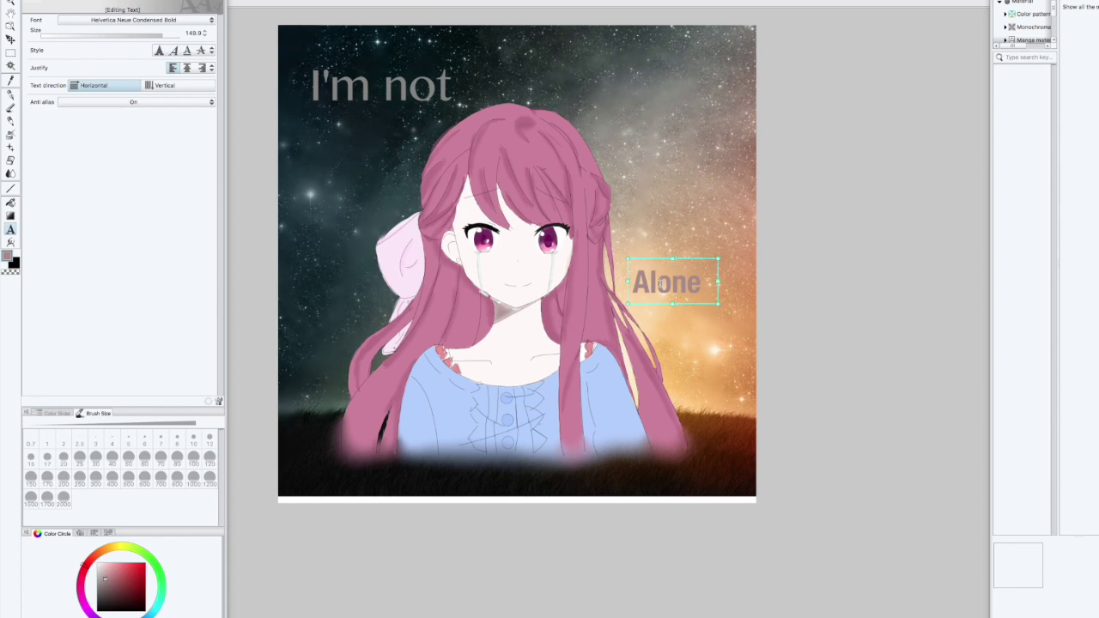
{"action": "left_click_drag", "start_coordinate": [719, 304], "coordinate": [723, 307]}
{"action": "left_click_drag", "start_coordinate": [706, 292], "coordinate": [729, 296]}
{"action": "left_click", "coordinate": [729, 291]}
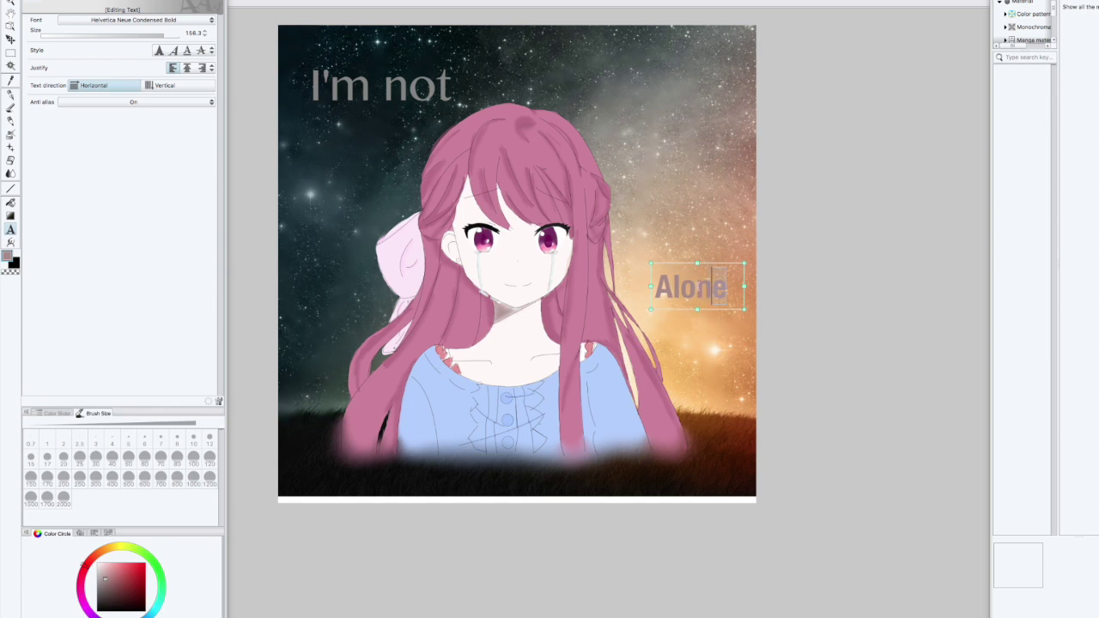
Retype the text over the orange glow as "Alone" and check the "I'm not" text's font for matching.
{"action": "left_click", "coordinate": [193, 20]}
{"action": "key", "text": "Escape"}
{"action": "type", "text": "1"}
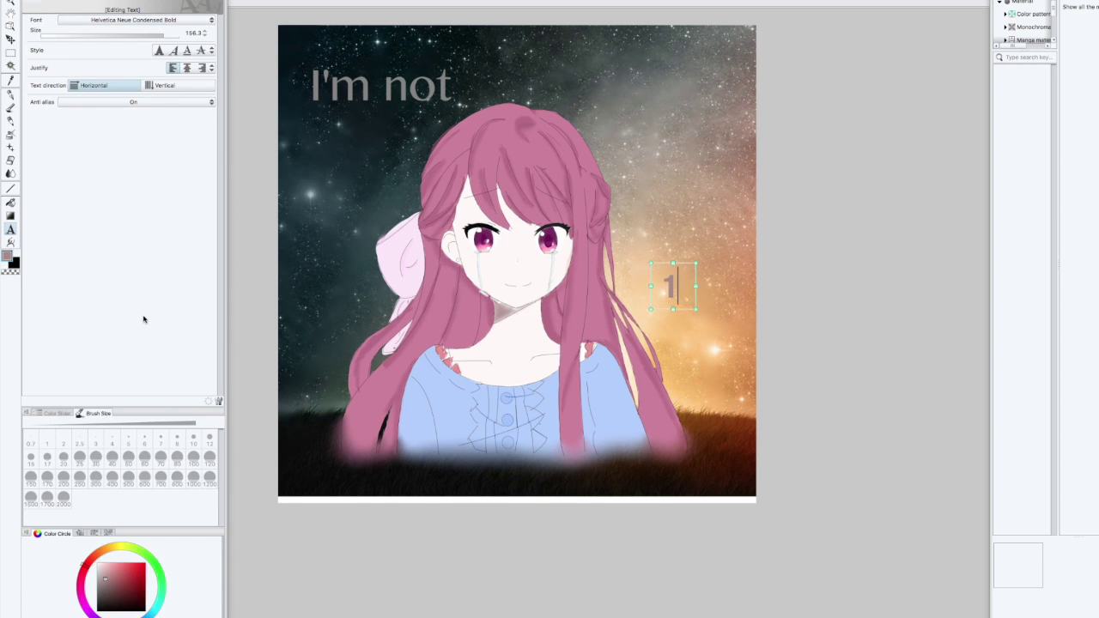
{"action": "type", "text": "one"}
{"action": "left_click", "coordinate": [204, 20]}
{"action": "scroll", "coordinate": [211, 282], "scroll_direction": "down", "scroll_amount": 5}
{"action": "left_click", "coordinate": [210, 379]}
{"action": "left_click", "coordinate": [359, 88]}
{"action": "left_click", "coordinate": [666, 287]}
Try the Myanmar Sangam MN Bold font on the "Alone" text.
{"action": "left_click", "coordinate": [194, 19]}
{"action": "scroll", "coordinate": [204, 359], "scroll_direction": "down", "scroll_amount": 10}
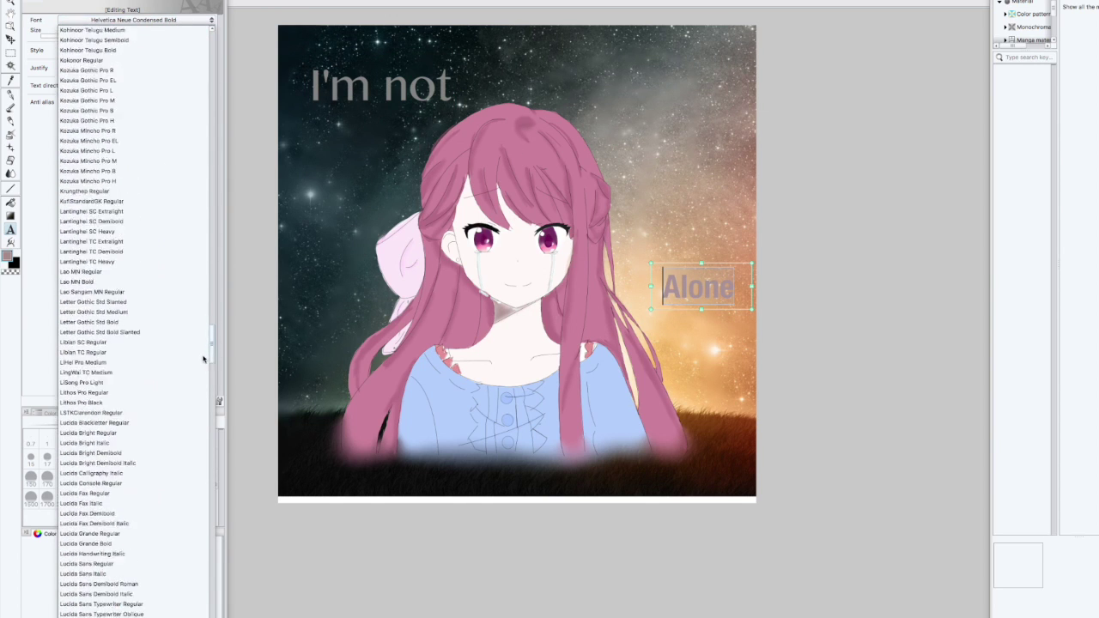
{"action": "scroll", "coordinate": [204, 359], "scroll_direction": "down", "scroll_amount": 3}
{"action": "scroll", "coordinate": [210, 419], "scroll_direction": "down", "scroll_amount": 6}
{"action": "scroll", "coordinate": [209, 419], "scroll_direction": "down", "scroll_amount": 3}
{"action": "left_click", "coordinate": [164, 194]}
{"action": "left_click", "coordinate": [195, 19]}
{"action": "left_click", "coordinate": [95, 40]}
Try the Myanmar MN Bold and Nueva Std Condensed fonts on the "Alone" text.
{"action": "left_click", "coordinate": [195, 19]}
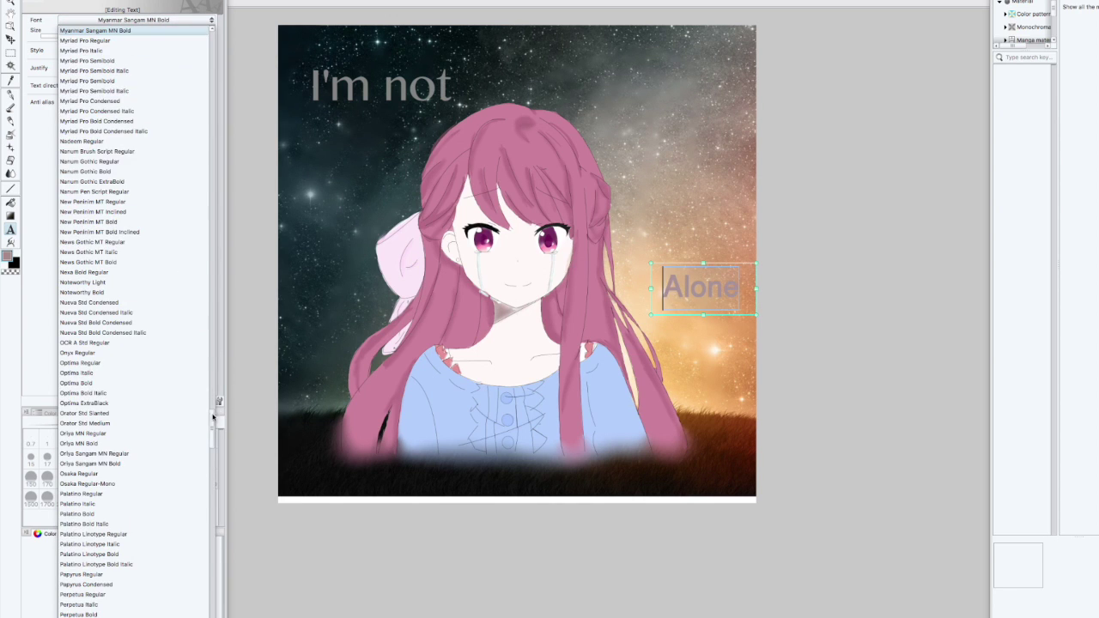
{"action": "left_click_drag", "start_coordinate": [213, 418], "coordinate": [212, 390]}
{"action": "left_click", "coordinate": [142, 428]}
{"action": "left_click", "coordinate": [179, 20]}
{"action": "left_click", "coordinate": [216, 418]}
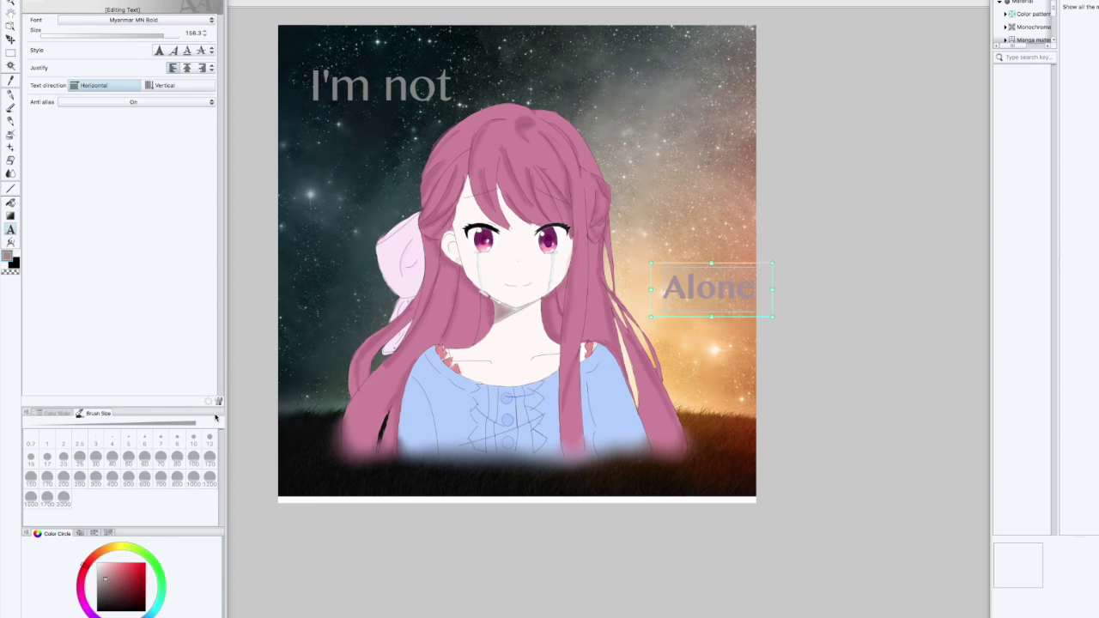
{"action": "left_click", "coordinate": [195, 19]}
{"action": "left_click", "coordinate": [103, 41]}
Set the "I'm not" text's font to Noteworthy Light.
{"action": "left_click", "coordinate": [444, 86]}
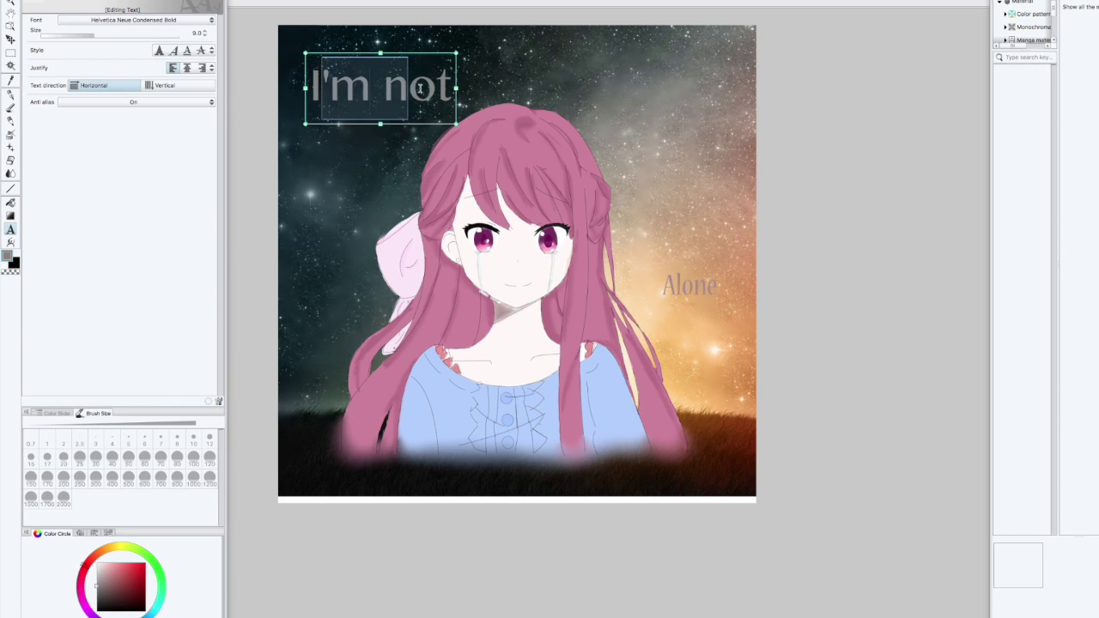
{"action": "left_click", "coordinate": [195, 19]}
{"action": "left_click", "coordinate": [198, 138]}
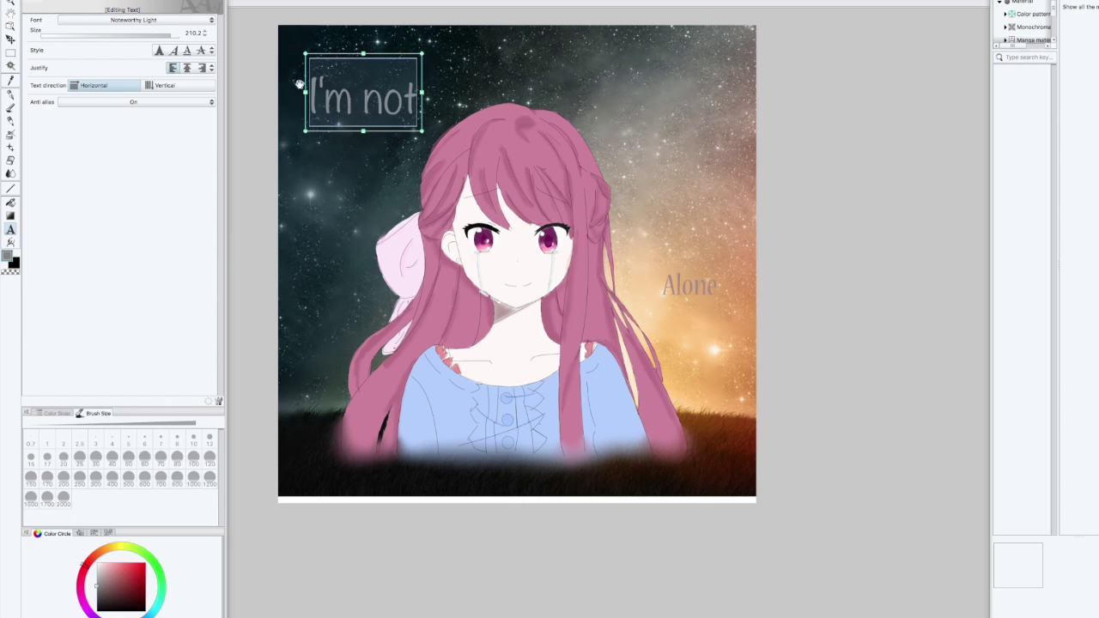
Give the "Alone" text the same handwritten font as "I'm not" and recolour it dark reddish brown.
{"action": "left_click", "coordinate": [691, 285]}
{"action": "left_click", "coordinate": [195, 19]}
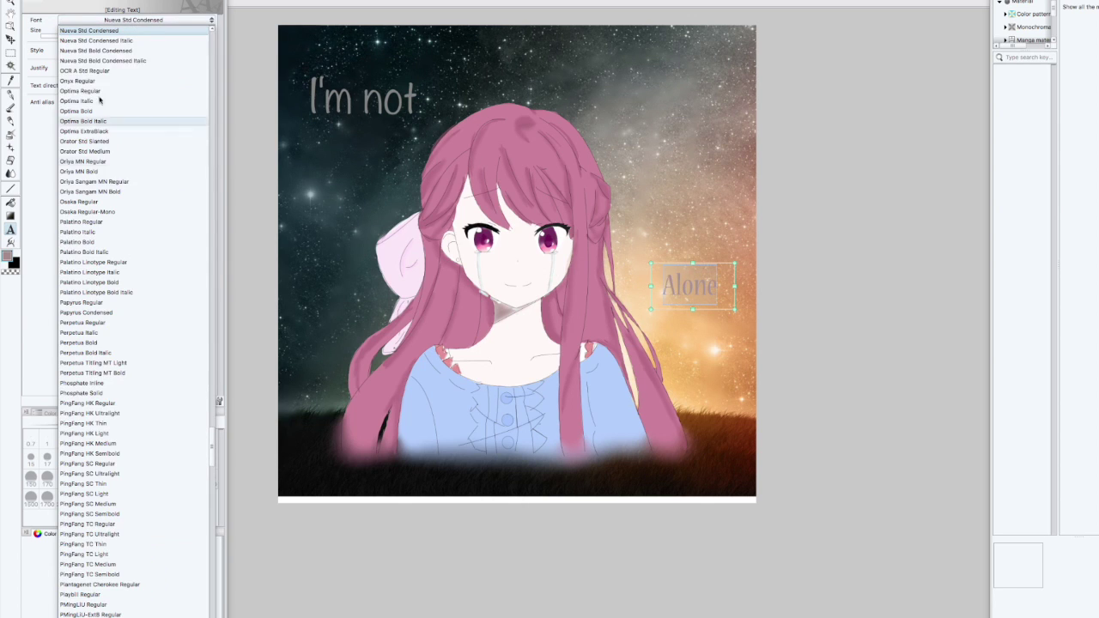
{"action": "left_click_drag", "start_coordinate": [212, 438], "coordinate": [212, 414]}
{"action": "left_click", "coordinate": [102, 401]}
{"action": "left_click", "coordinate": [114, 590]}
{"action": "left_click", "coordinate": [11, 161]}
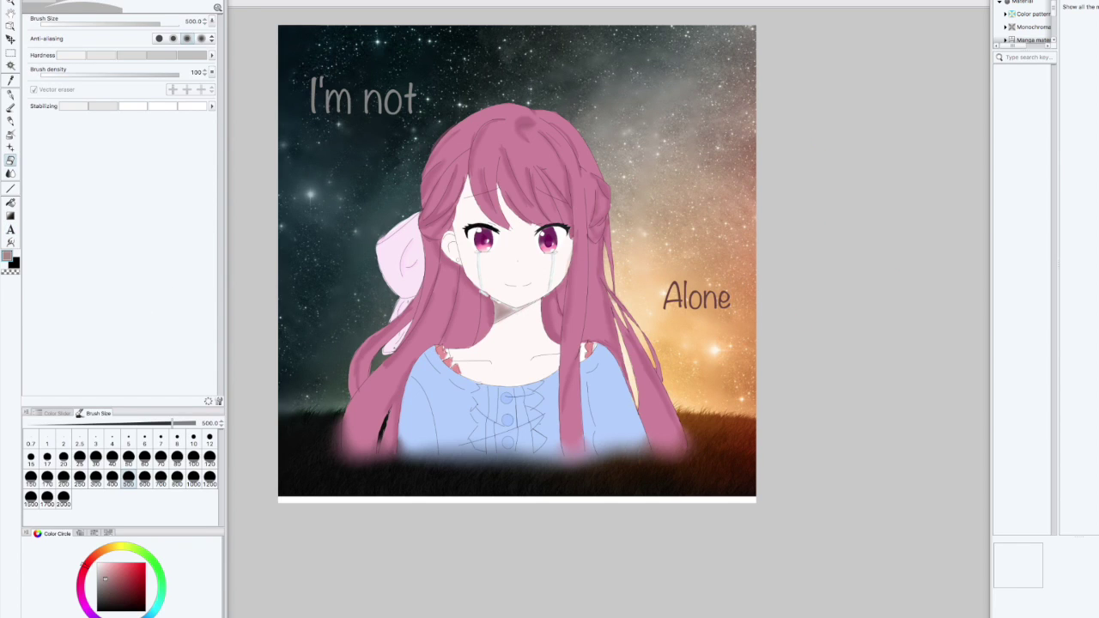
Move the background image down over the white strip below the grass and blur the canvas edges with the Blurring tool at size 300.
{"action": "left_click", "coordinate": [10, 26]}
{"action": "left_click_drag", "start_coordinate": [647, 149], "coordinate": [650, 154]}
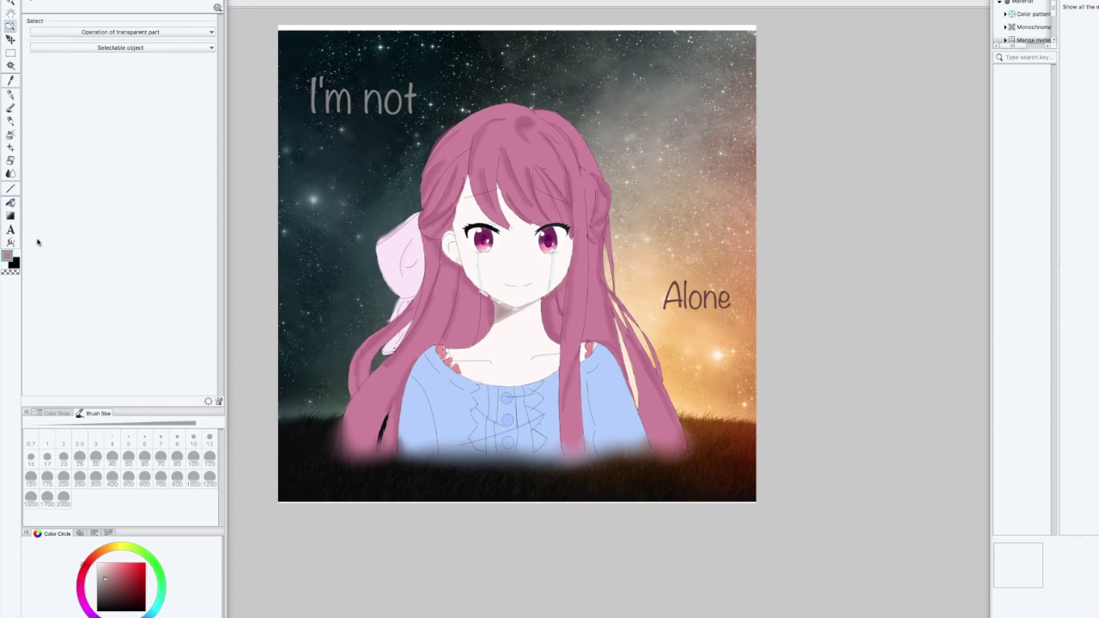
{"action": "left_click", "coordinate": [10, 174]}
{"action": "mouse_move", "coordinate": [273, 30]}
{"action": "left_mouse_down"}
{"action": "mouse_move", "coordinate": [522, 27]}
{"action": "mouse_move", "coordinate": [491, 19]}
{"action": "mouse_move", "coordinate": [778, 48]}
{"action": "left_mouse_up"}
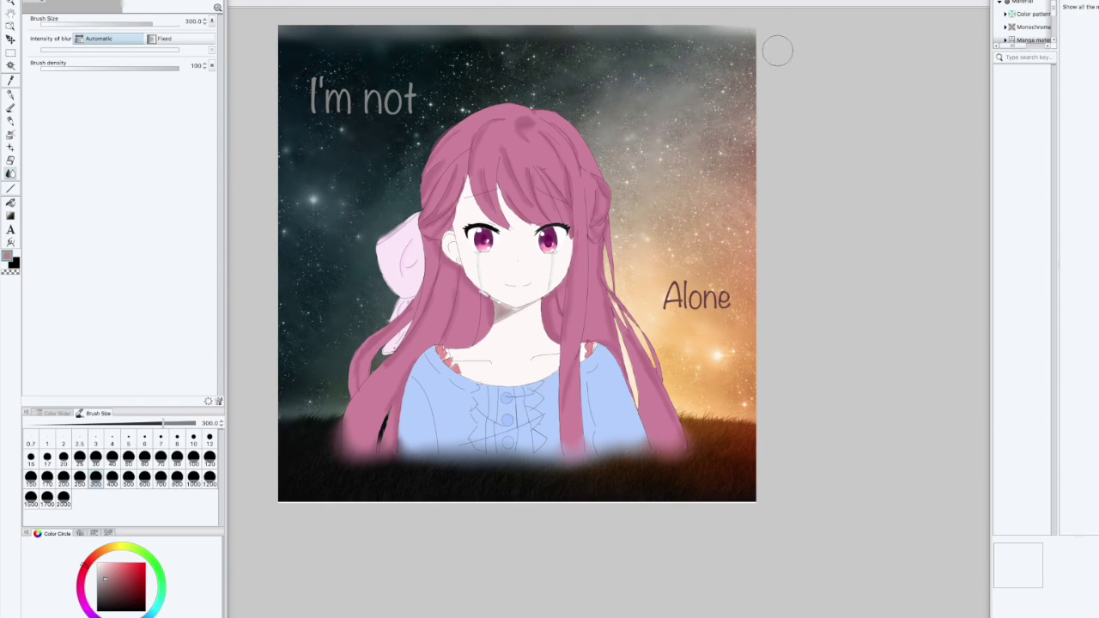
{"action": "mouse_move", "coordinate": [754, 504]}
{"action": "left_mouse_down"}
{"action": "mouse_move", "coordinate": [653, 504]}
{"action": "mouse_move", "coordinate": [277, 324]}
{"action": "left_mouse_up"}
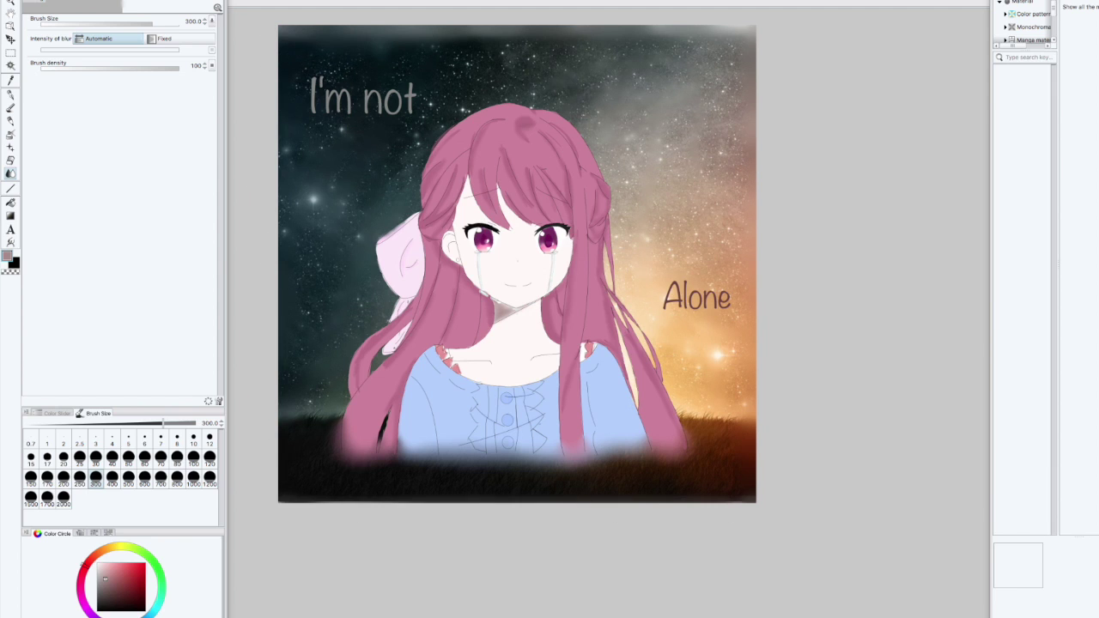
Switch to the pen and set its drawing colour to white for signing beside the outer hair strand.
{"action": "scroll", "coordinate": [526, 323], "scroll_direction": "up", "scroll_amount": 10}
{"action": "scroll", "coordinate": [526, 323], "scroll_direction": "left", "scroll_amount": 10}
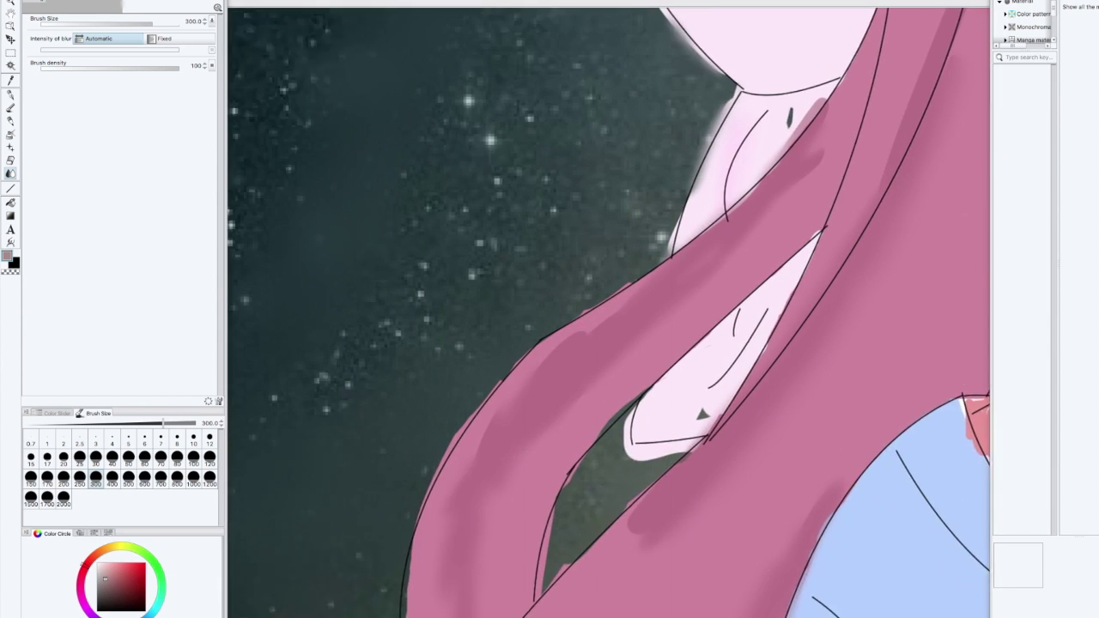
{"action": "left_click", "coordinate": [10, 95]}
{"action": "left_click", "coordinate": [98, 564]}
Try a small white signature beside the curved outer hair strand with the pen at size 17.4, and undo it.
{"action": "left_click_drag", "start_coordinate": [527, 197], "coordinate": [606, 198]}
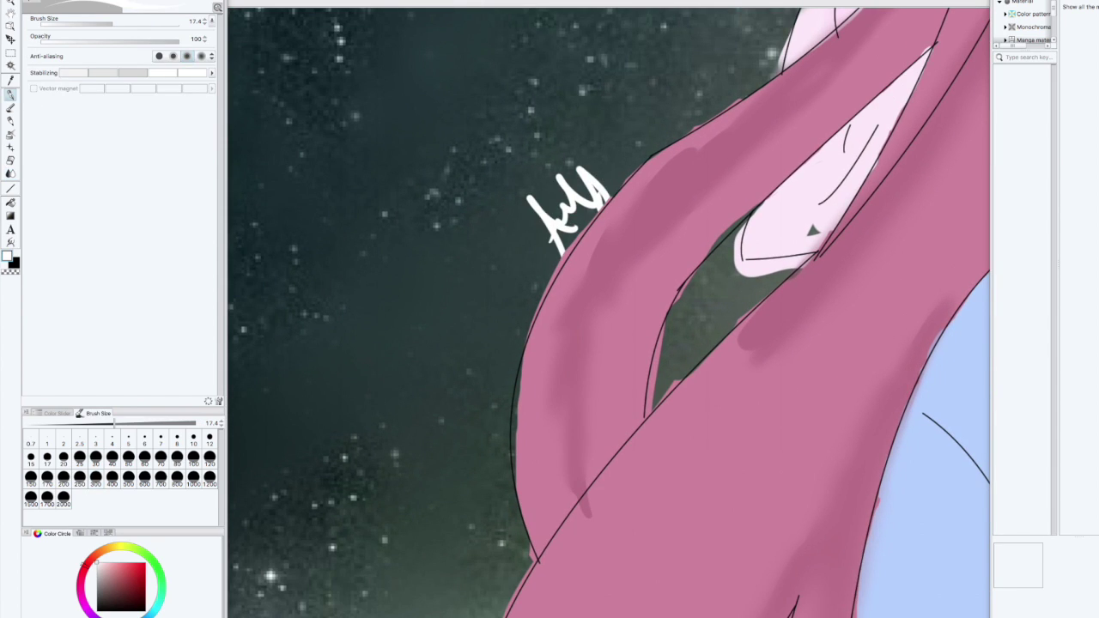
{"action": "scroll", "coordinate": [550, 309], "scroll_direction": "down", "scroll_amount": 8}
{"action": "scroll", "coordinate": [550, 309], "scroll_direction": "up", "scroll_amount": 10}
{"action": "scroll", "coordinate": [549, 309], "scroll_direction": "left", "scroll_amount": 10}
{"action": "key", "text": "super+z"}
{"action": "key", "text": "super+z"}
Switch to the Calligraphy pen, undo the test stroke and reduce the brush size to 17.
{"action": "left_click_drag", "start_coordinate": [491, 339], "coordinate": [478, 372]}
{"action": "left_click", "coordinate": [53, 2]}
{"action": "left_click", "coordinate": [135, 27]}
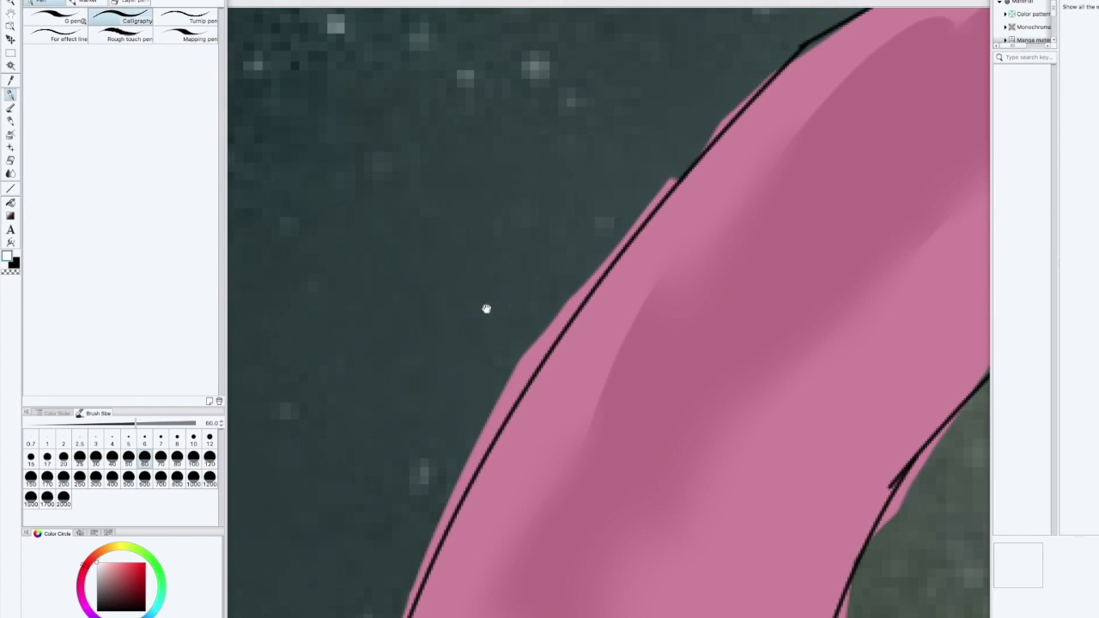
{"action": "left_click_drag", "start_coordinate": [486, 309], "coordinate": [598, 199]}
{"action": "key", "text": "bracketleft"}
{"action": "key", "text": "bracketleft"}
{"action": "key", "text": "bracketleft"}
{"action": "mouse_move", "coordinate": [534, 367]}
{"action": "left_mouse_down"}
{"action": "mouse_move", "coordinate": [527, 318]}
{"action": "mouse_move", "coordinate": [602, 253]}
{"action": "left_mouse_up"}
{"action": "key", "text": "super+z"}
{"action": "key", "text": "bracketleft"}
{"action": "key", "text": "bracketleft"}
{"action": "key", "text": "bracketleft"}
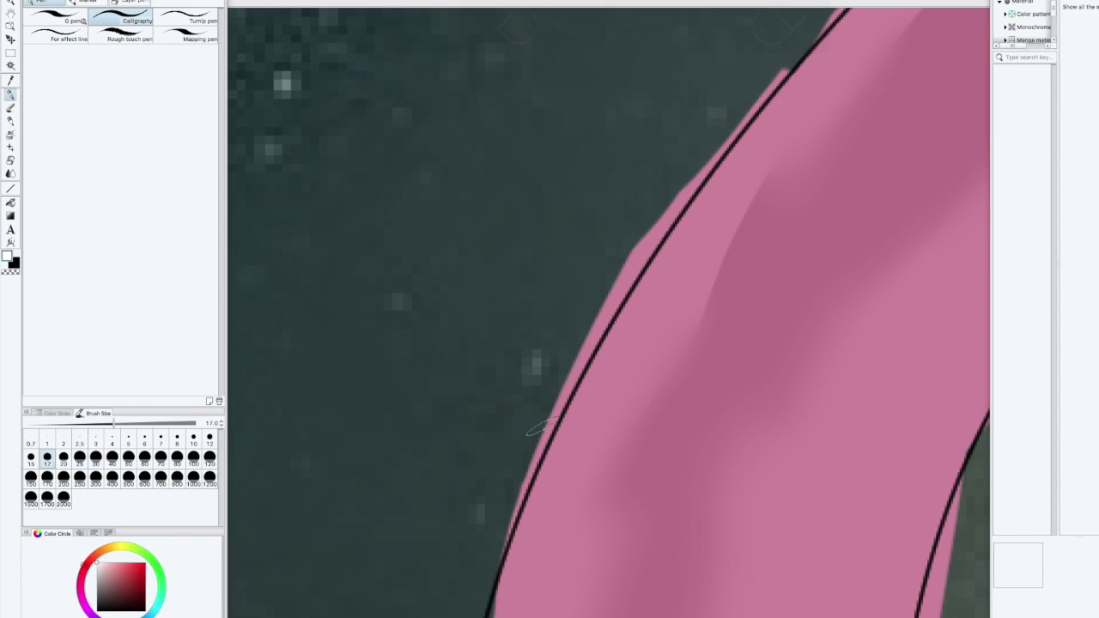
Try writing the white signature along the outer hair strand with the Calligraphy pen at size 17.
{"action": "left_click_drag", "start_coordinate": [479, 350], "coordinate": [567, 370]}
{"action": "left_click_drag", "start_coordinate": [503, 407], "coordinate": [620, 216]}
{"action": "key", "text": "super+z"}
{"action": "key", "text": "super+z"}
{"action": "key", "text": "asciicircum"}
{"action": "key", "text": "asciicircum"}
{"action": "key", "text": "asciicircum"}
{"action": "mouse_move", "coordinate": [560, 365]}
{"action": "left_mouse_down"}
{"action": "mouse_move", "coordinate": [601, 295]}
{"action": "mouse_move", "coordinate": [756, 326]}
{"action": "left_mouse_up"}
{"action": "key", "text": "minus"}
{"action": "key", "text": "minus"}
{"action": "key", "text": "minus"}
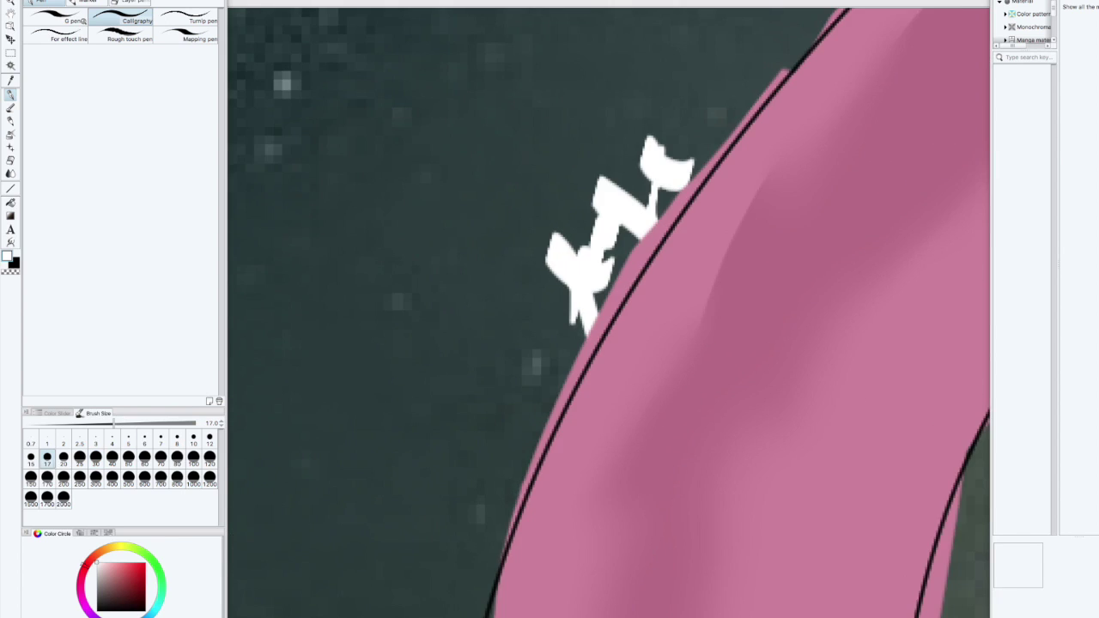
Check the calligraphy signature against the whole drawing and undo it.
{"action": "scroll", "coordinate": [521, 322], "scroll_direction": "down", "scroll_amount": 10}
{"action": "left_click_drag", "start_coordinate": [521, 323], "coordinate": [404, 398]}
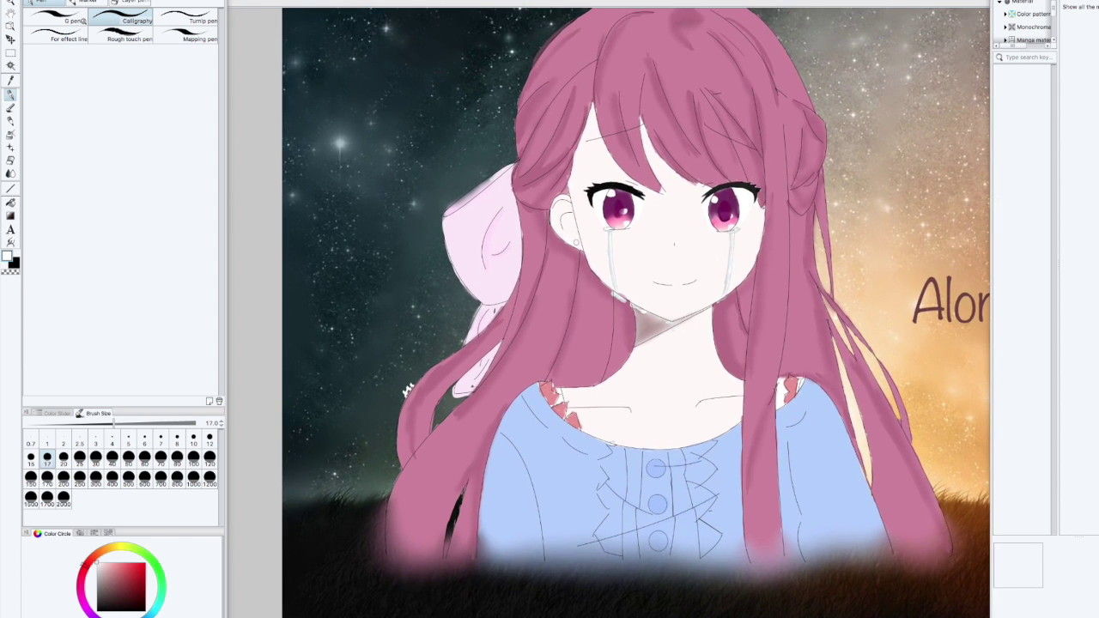
{"action": "scroll", "coordinate": [406, 327], "scroll_direction": "up", "scroll_amount": 8}
{"action": "left_click_drag", "start_coordinate": [412, 592], "coordinate": [612, 277]}
{"action": "key", "text": "ctrl+z"}
{"action": "key", "text": "ctrl+z"}
Write a small white signature on the background beside the curved outer hair strand with the Mapping pen at size 5.
{"action": "scroll", "coordinate": [579, 301], "scroll_direction": "up", "scroll_amount": 4}
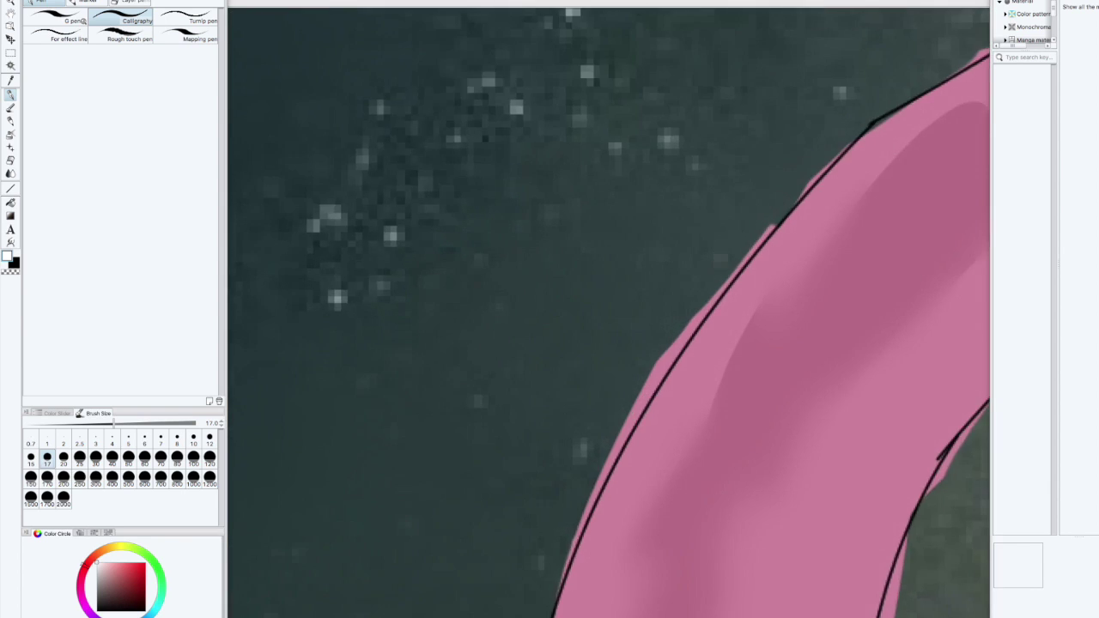
{"action": "left_click_drag", "start_coordinate": [601, 489], "coordinate": [945, 123]}
{"action": "left_click_drag", "start_coordinate": [945, 429], "coordinate": [609, 135]}
{"action": "scroll", "coordinate": [527, 323], "scroll_direction": "down", "scroll_amount": 4}
{"action": "left_click_drag", "start_coordinate": [525, 446], "coordinate": [572, 579]}
{"action": "left_click_drag", "start_coordinate": [687, 262], "coordinate": [646, 483]}
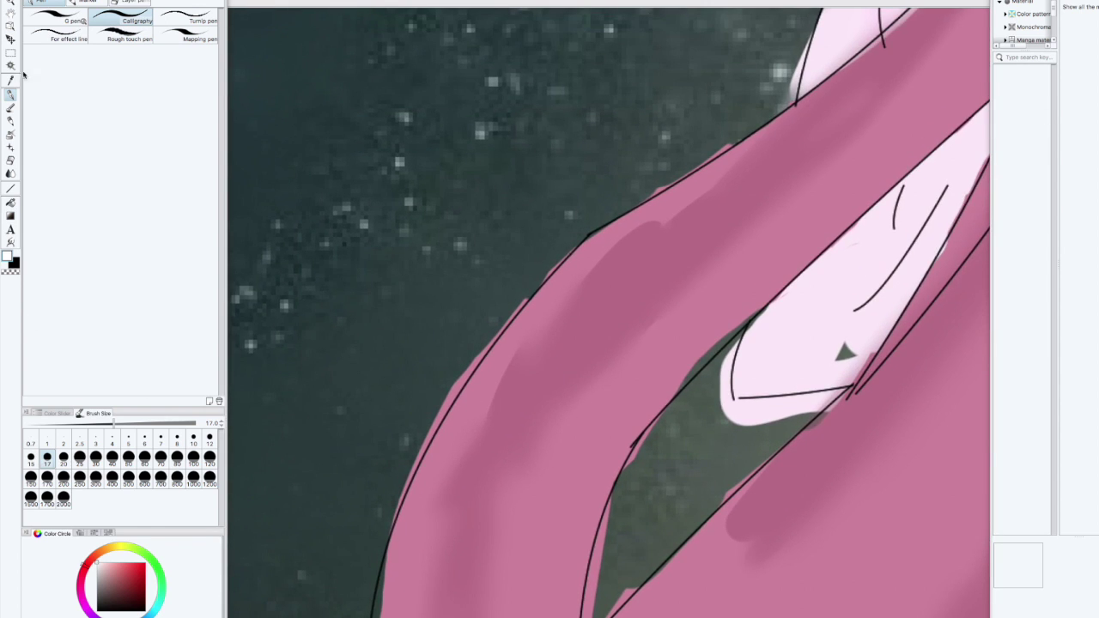
{"action": "left_click", "coordinate": [183, 40]}
{"action": "left_click", "coordinate": [128, 440]}
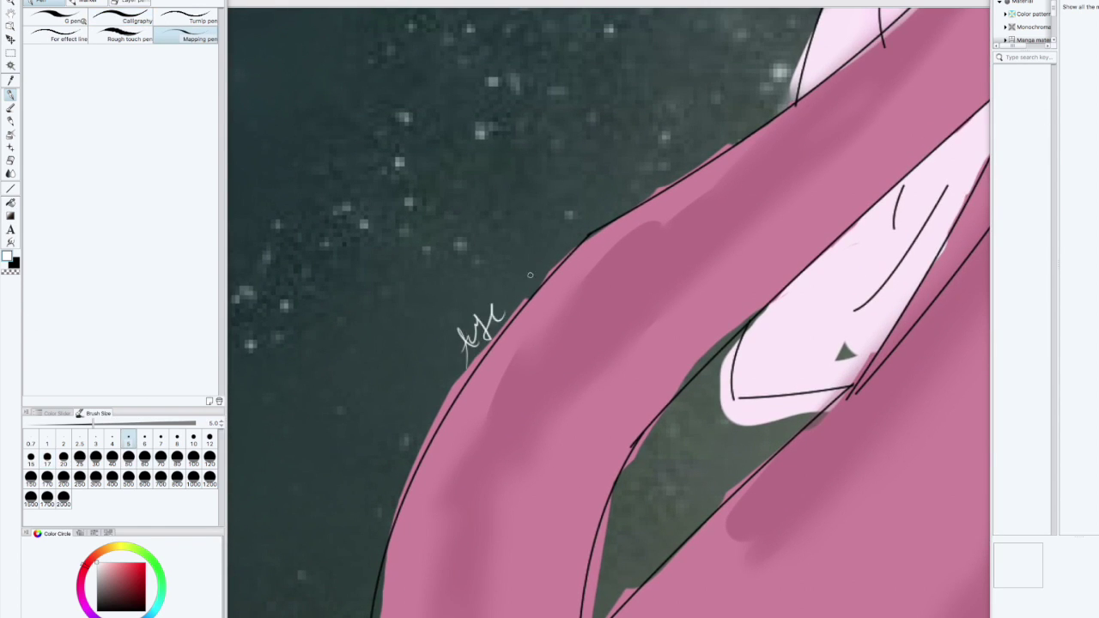
{"action": "scroll", "coordinate": [528, 323], "scroll_direction": "up", "scroll_amount": 1}
{"action": "scroll", "coordinate": [525, 322], "scroll_direction": "down", "scroll_amount": 5}
{"action": "left_click_drag", "start_coordinate": [775, 337], "coordinate": [601, 385]}
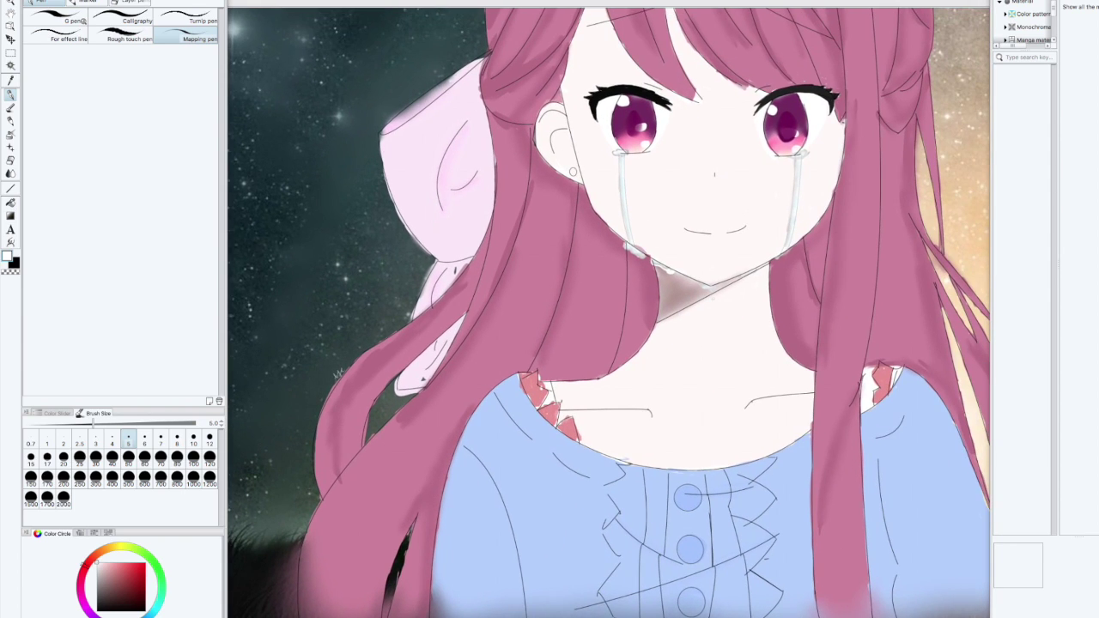
{"action": "scroll", "coordinate": [522, 330], "scroll_direction": "down", "scroll_amount": 3}
{"action": "left_click_drag", "start_coordinate": [522, 329], "coordinate": [491, 391]}
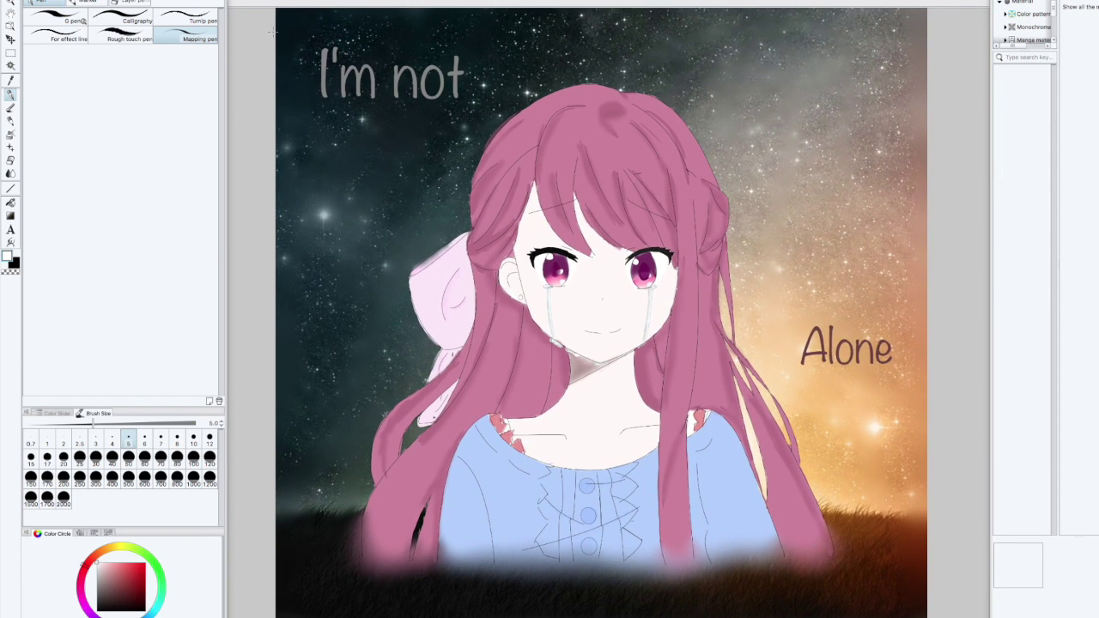